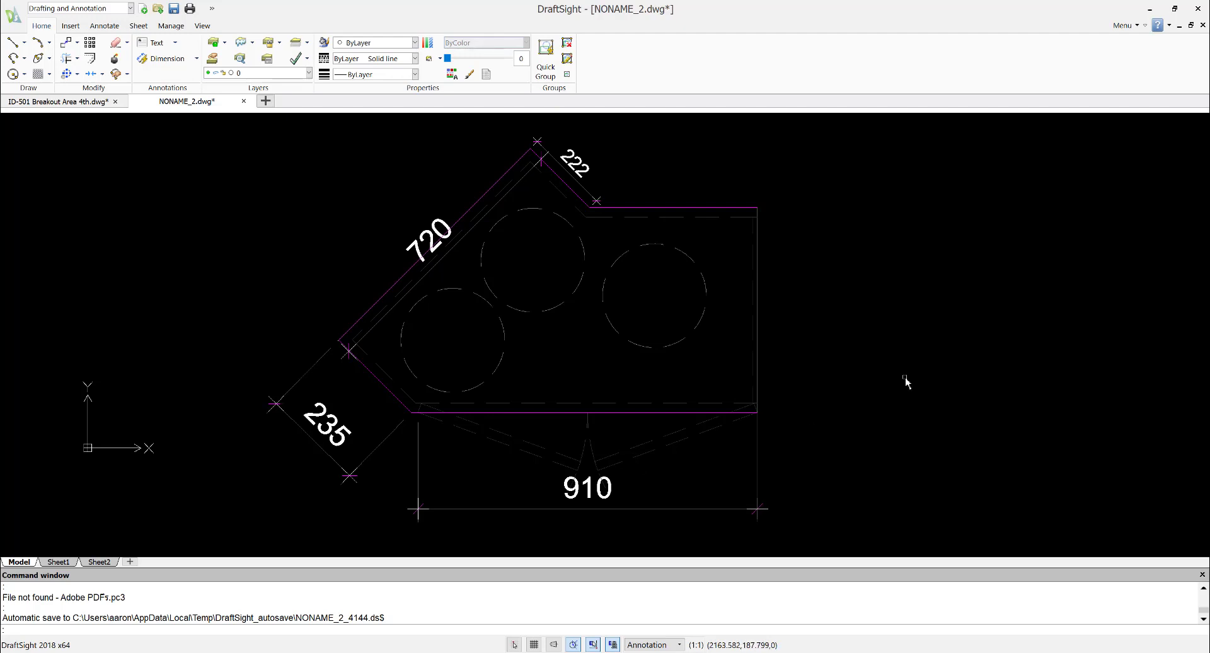
Switch to PYTHA and prepare auxiliary line drawing in the Top XY view
{"action": "left_click", "coordinate": [592, 652]}
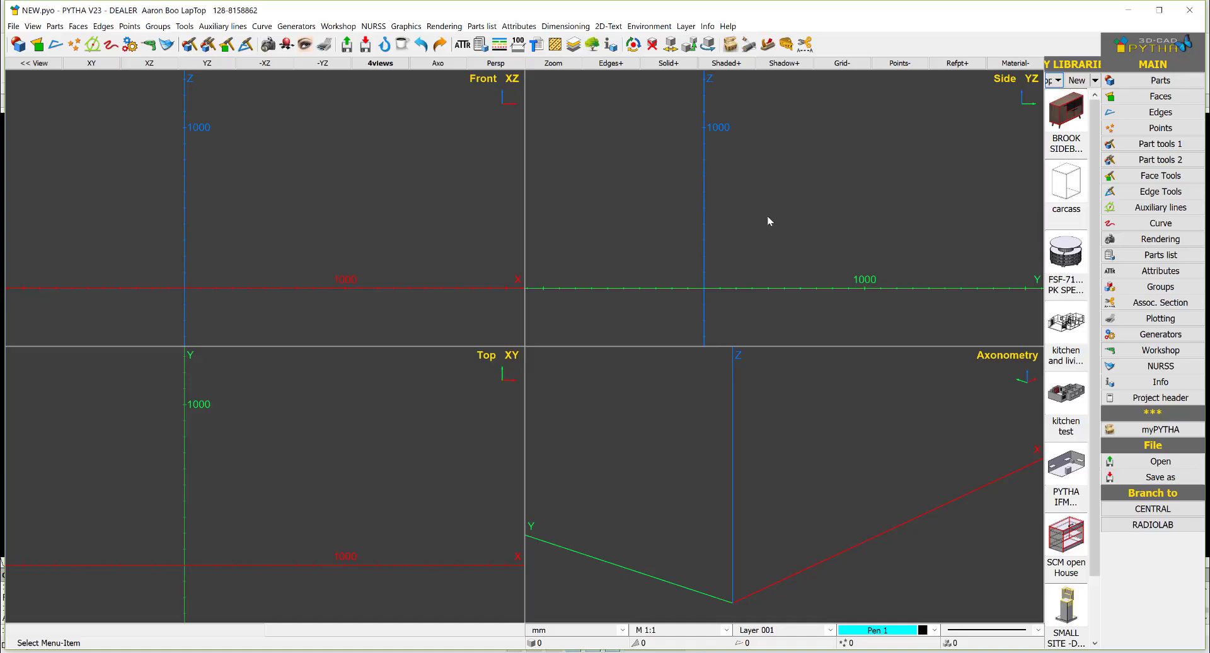
{"action": "left_click", "coordinate": [455, 64]}
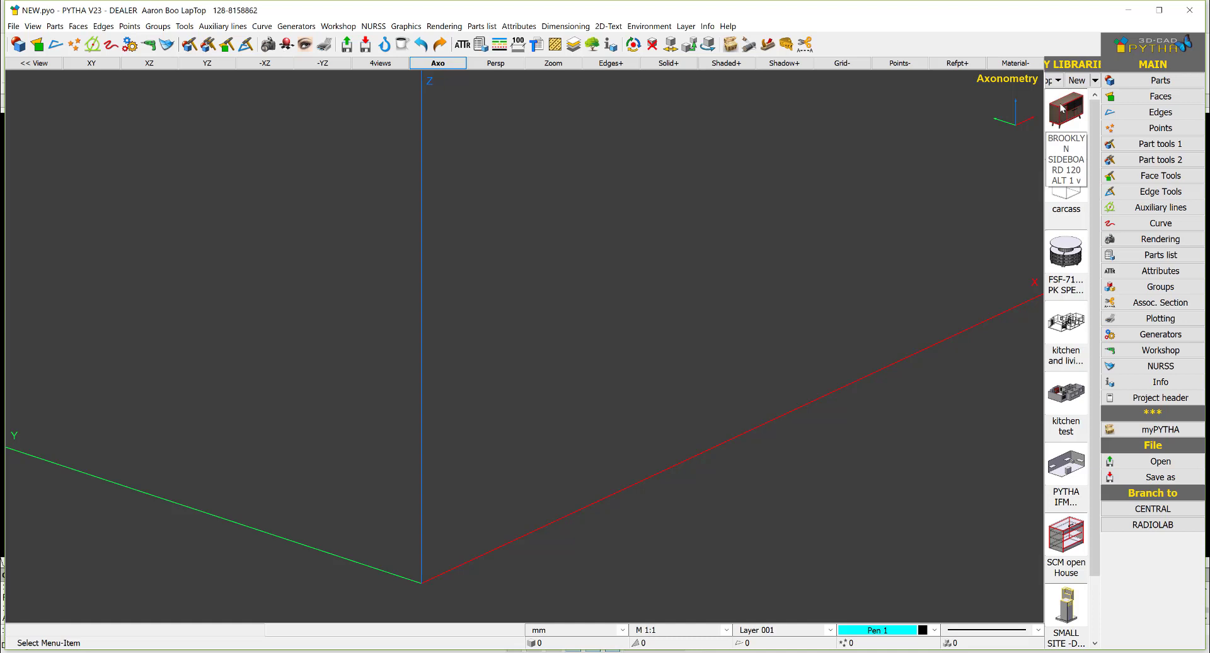
{"action": "left_click", "coordinate": [1162, 207]}
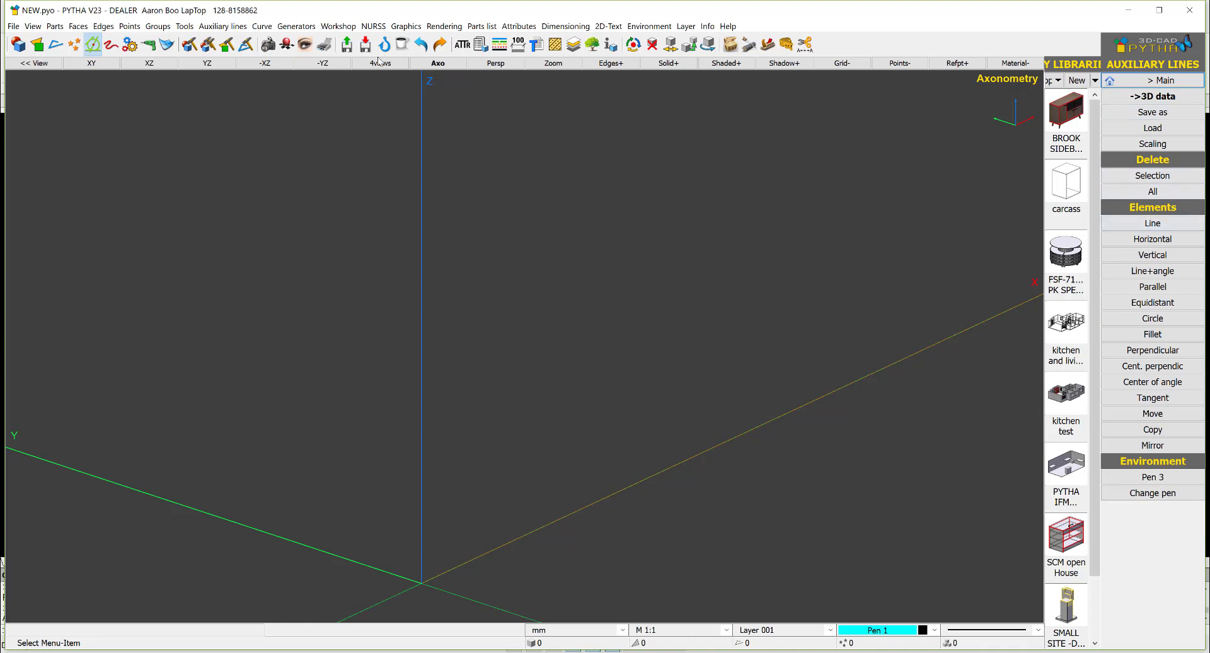
{"action": "left_click", "coordinate": [91, 63]}
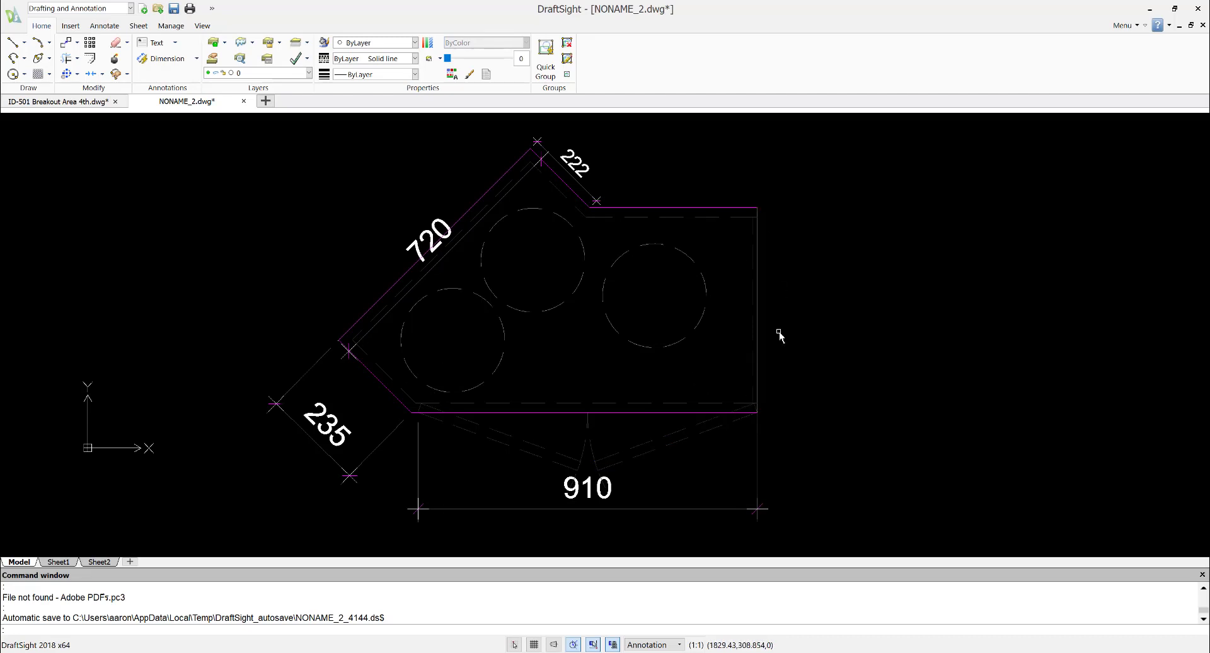
In DraftSight, measure the distance along the cabinet outline's right vertical edge from upper to lower corner
{"action": "key", "text": "Return"}
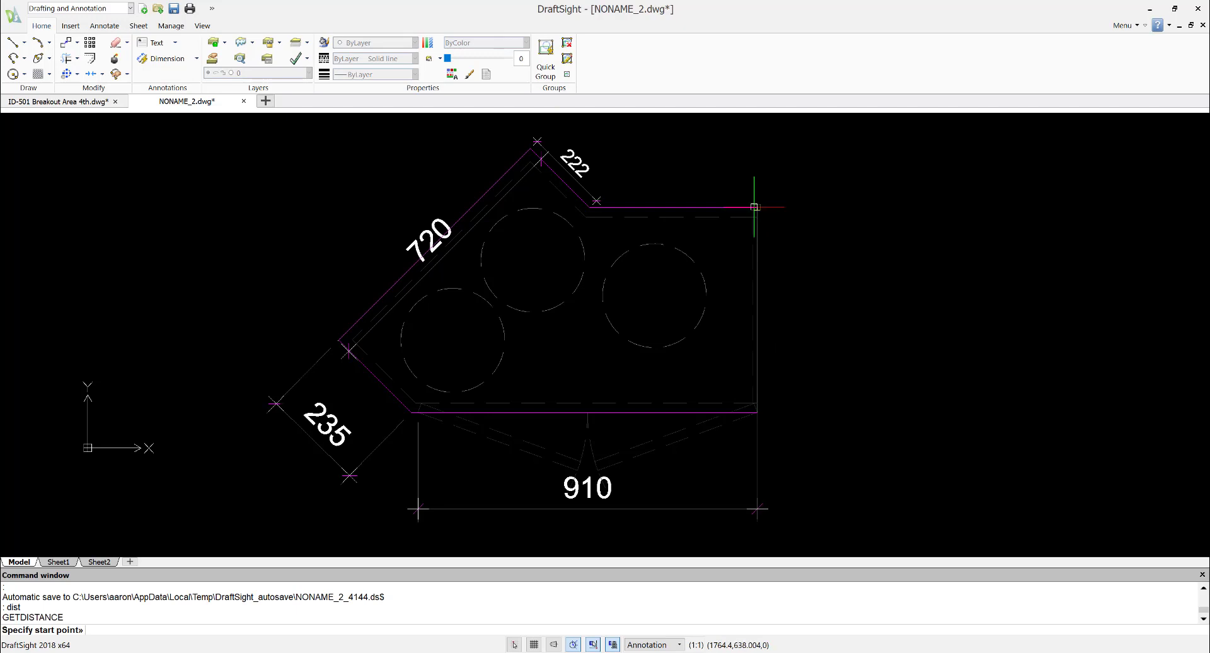
{"action": "left_click", "coordinate": [754, 206]}
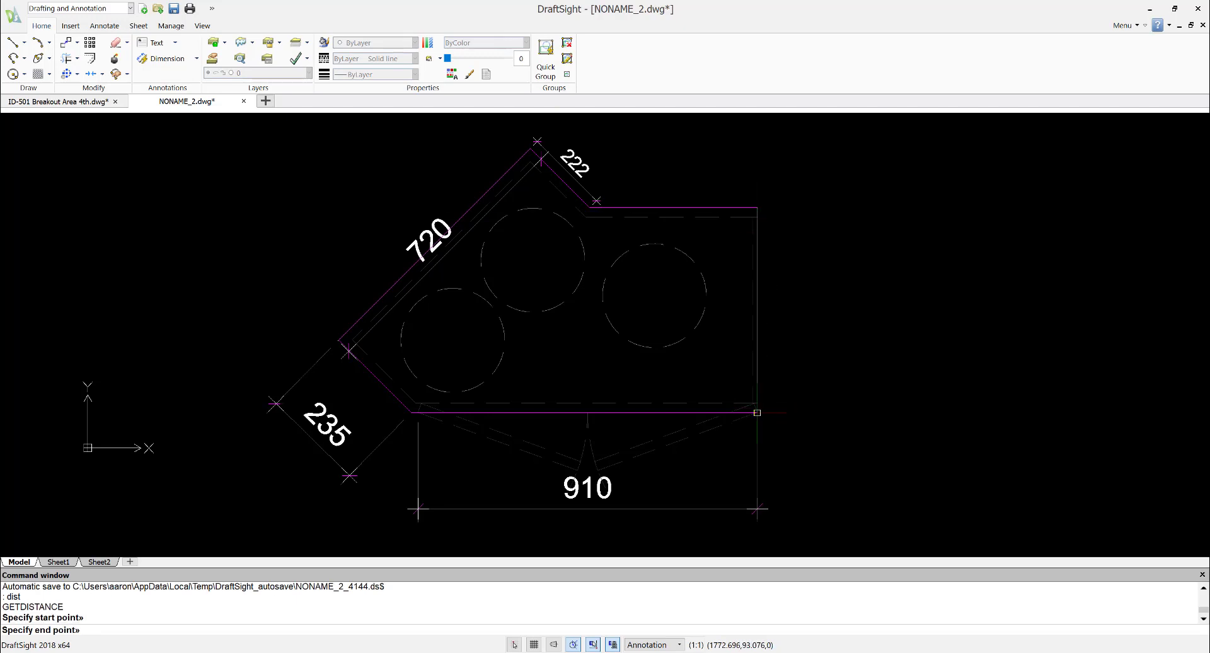
{"action": "left_click", "coordinate": [756, 409]}
{"action": "key", "text": "Escape"}
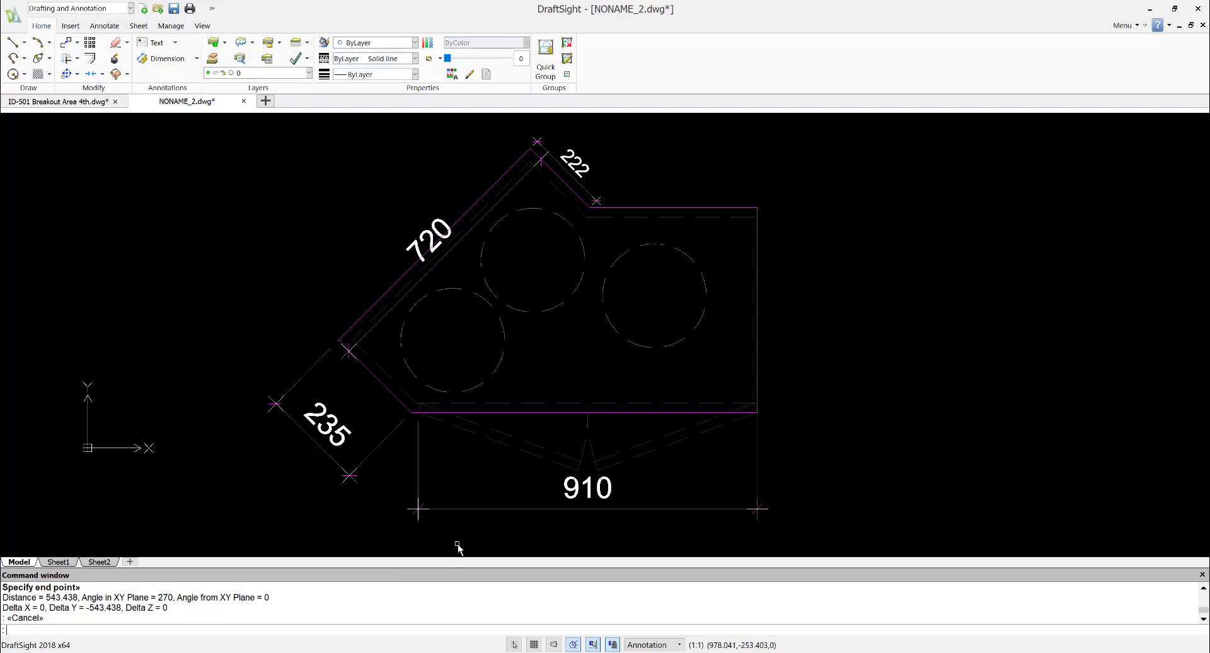
Add a vertical linear dimension to the outline's right edge, placed outside the shape, and inspect its text
{"action": "type", "text": "dimlinear"}
{"action": "key", "text": "Return"}
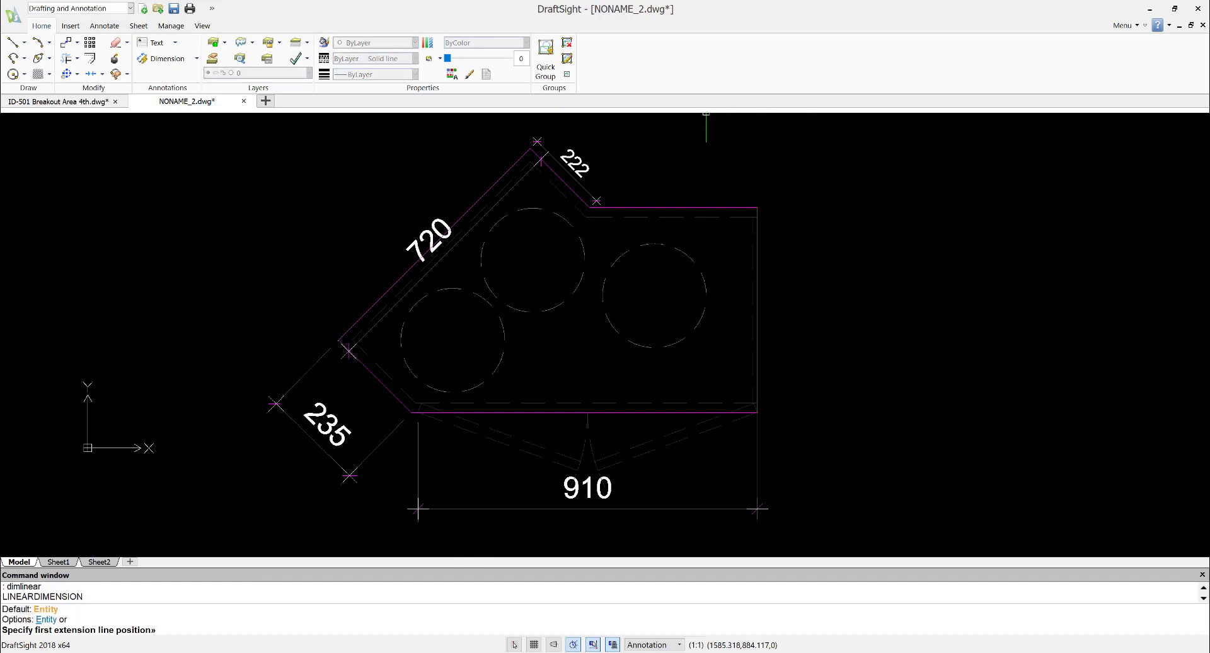
{"action": "left_click", "coordinate": [756, 206]}
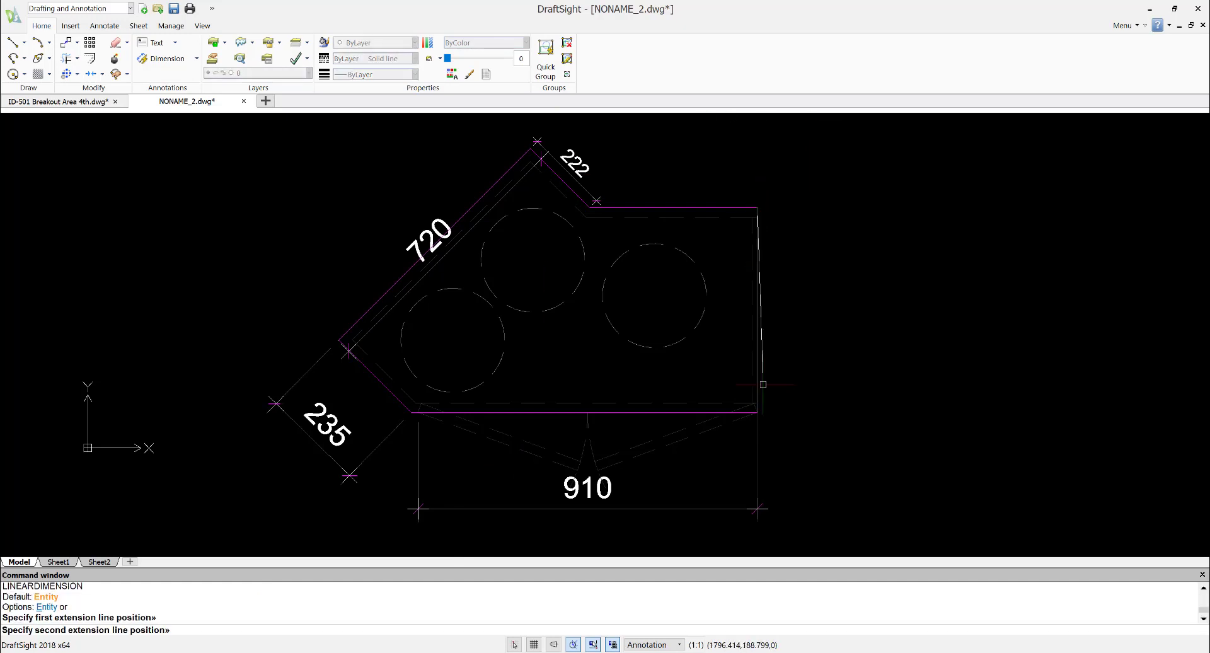
{"action": "left_click", "coordinate": [757, 413]}
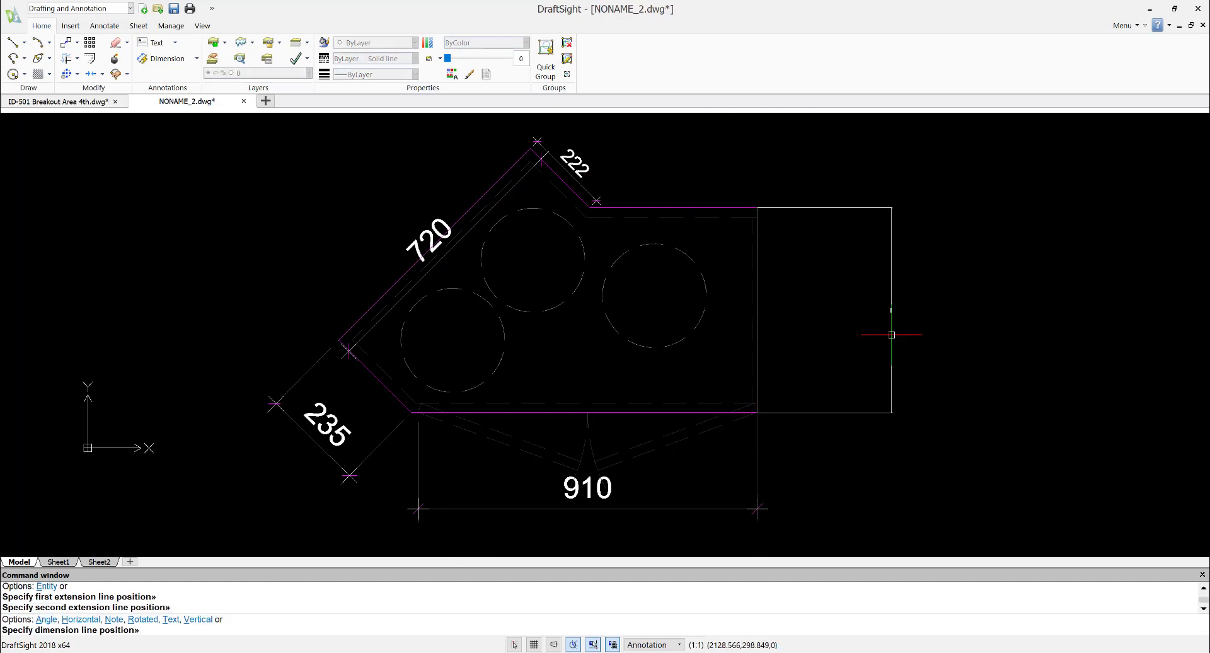
{"action": "left_click", "coordinate": [805, 313]}
{"action": "scroll", "coordinate": [800, 309], "scroll_direction": "up", "scroll_amount": 10}
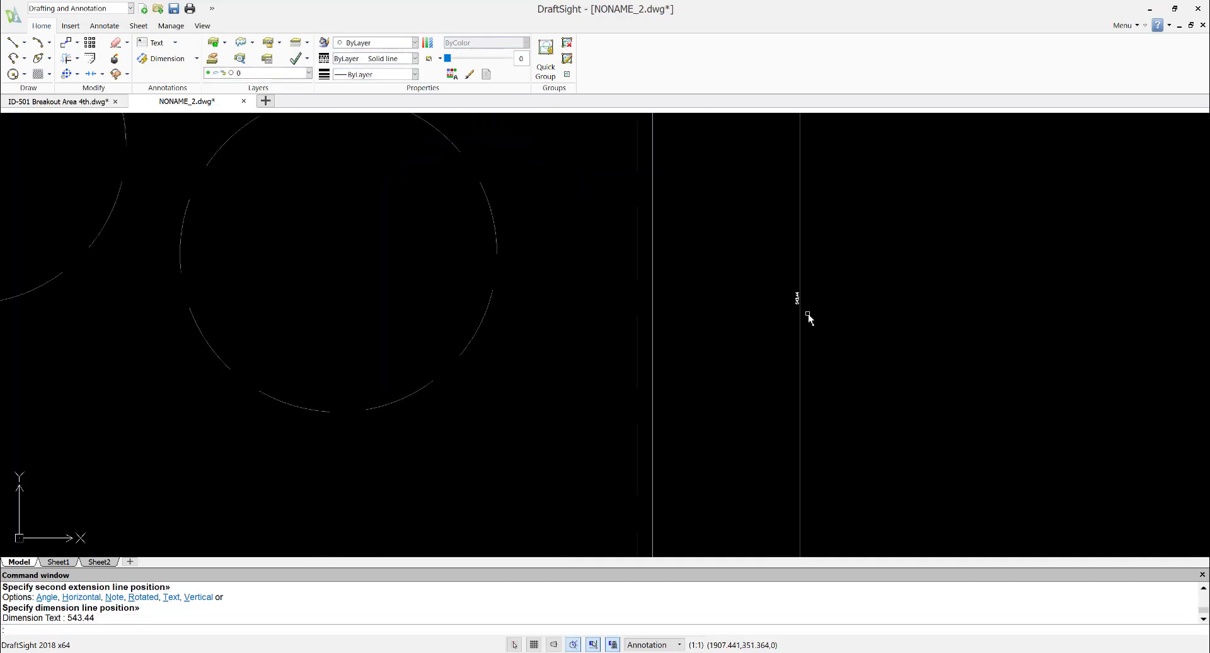
{"action": "scroll", "coordinate": [780, 292], "scroll_direction": "down", "scroll_amount": 6}
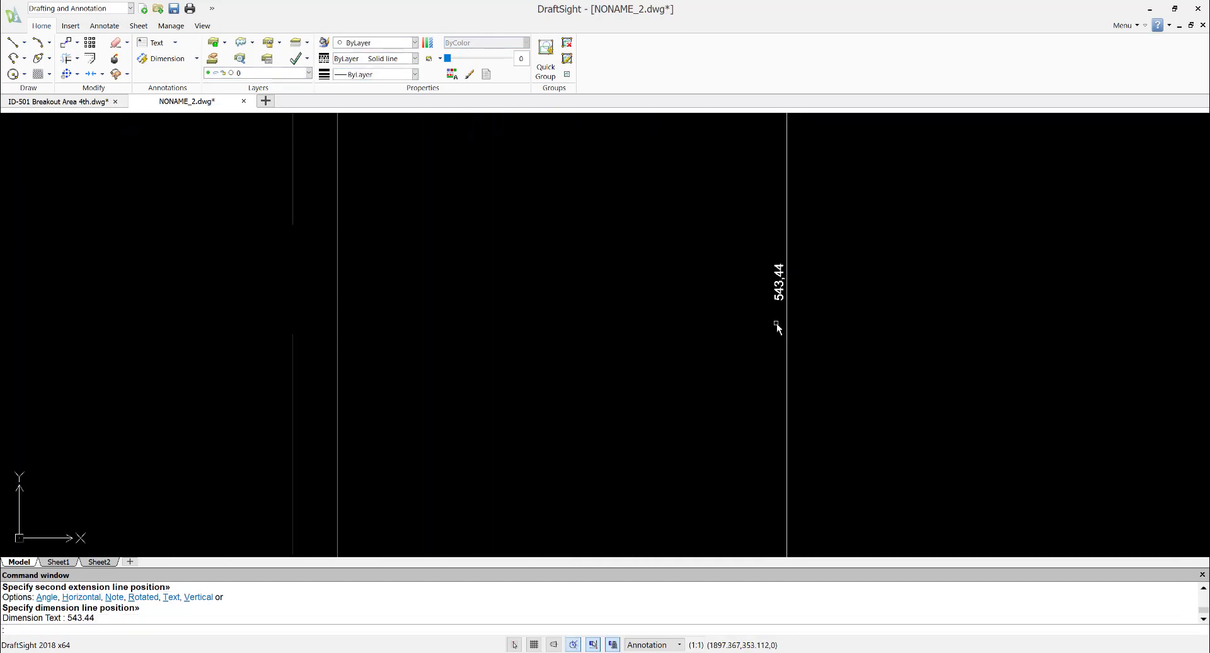
{"action": "scroll", "coordinate": [783, 320], "scroll_direction": "up", "scroll_amount": 5}
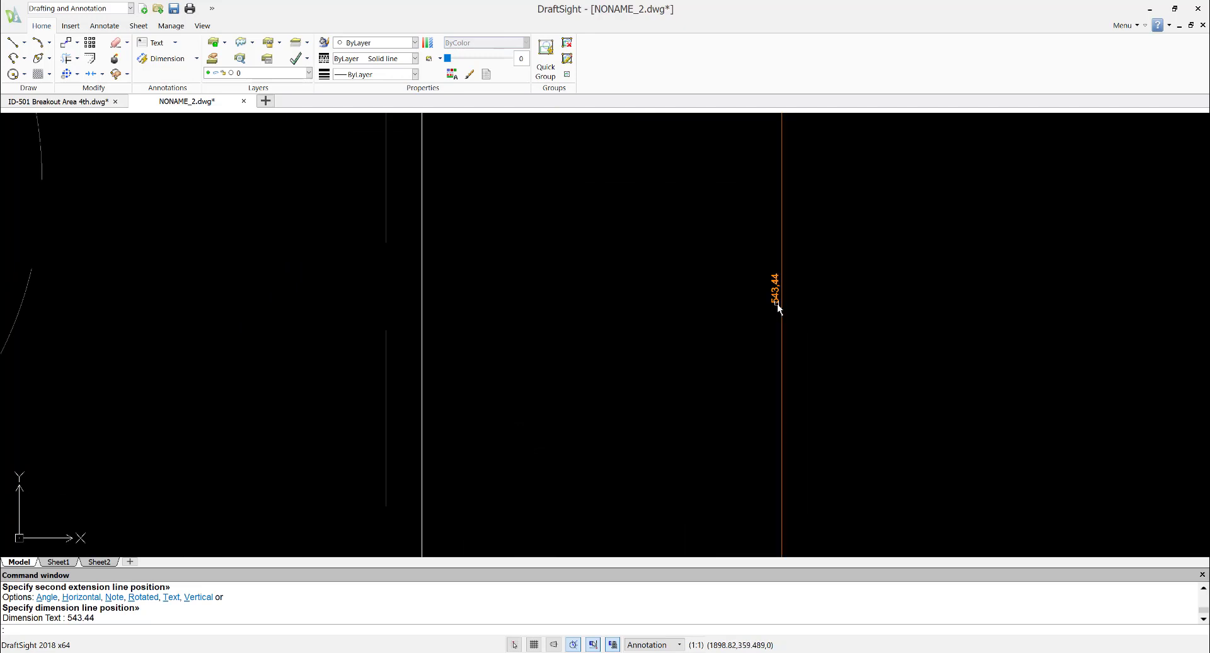
{"action": "scroll", "coordinate": [777, 330], "scroll_direction": "down", "scroll_amount": 8}
{"action": "key", "text": "Escape"}
{"action": "scroll", "coordinate": [718, 365], "scroll_direction": "down", "scroll_amount": 2}
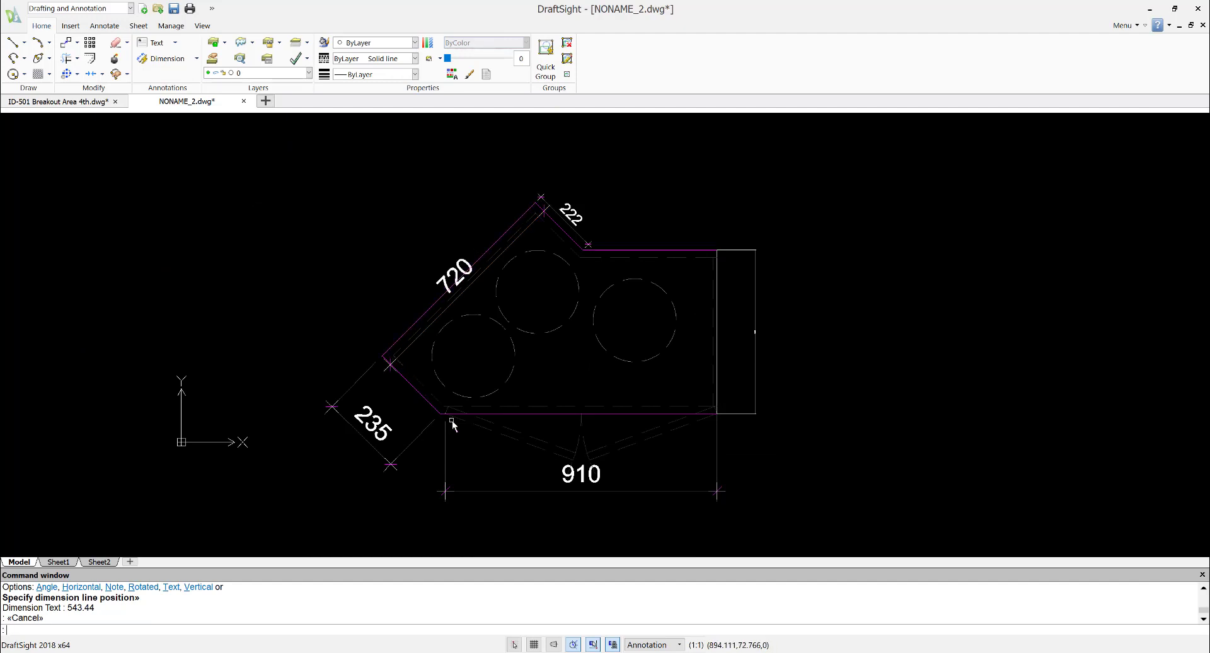
Recheck the right edge's dimension in DraftSight and create a horizontal auxiliary line at y = 540 in PYTHA
{"action": "key", "text": "alt+Tab"}
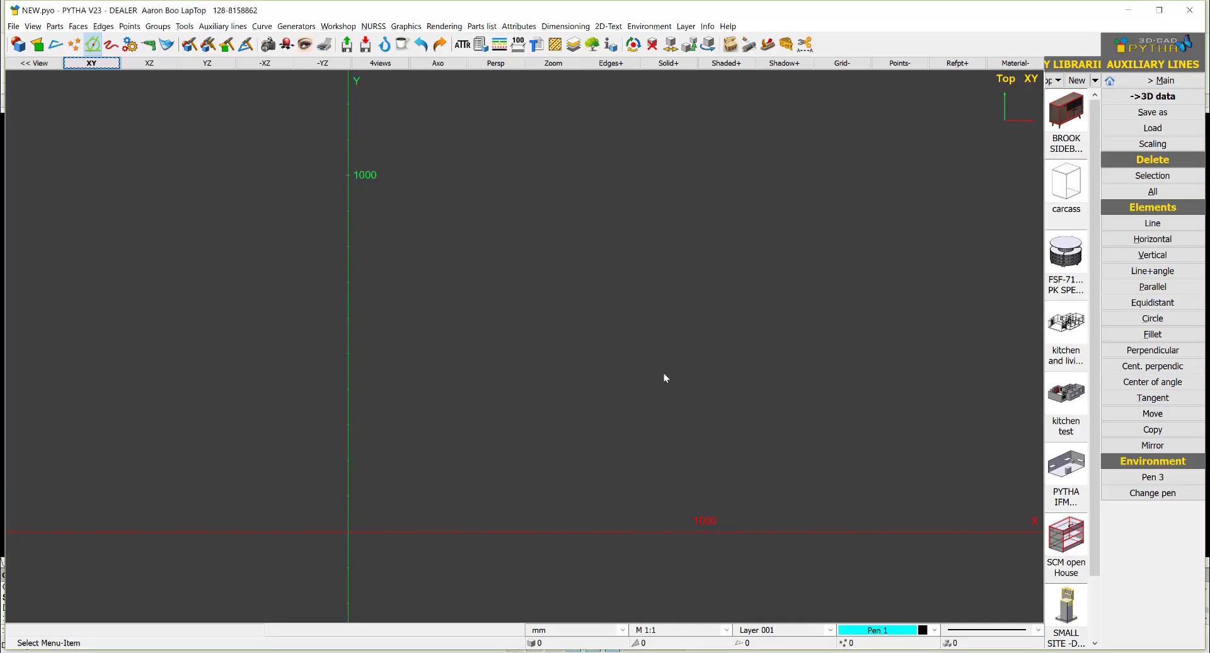
{"action": "left_click", "coordinate": [1142, 239]}
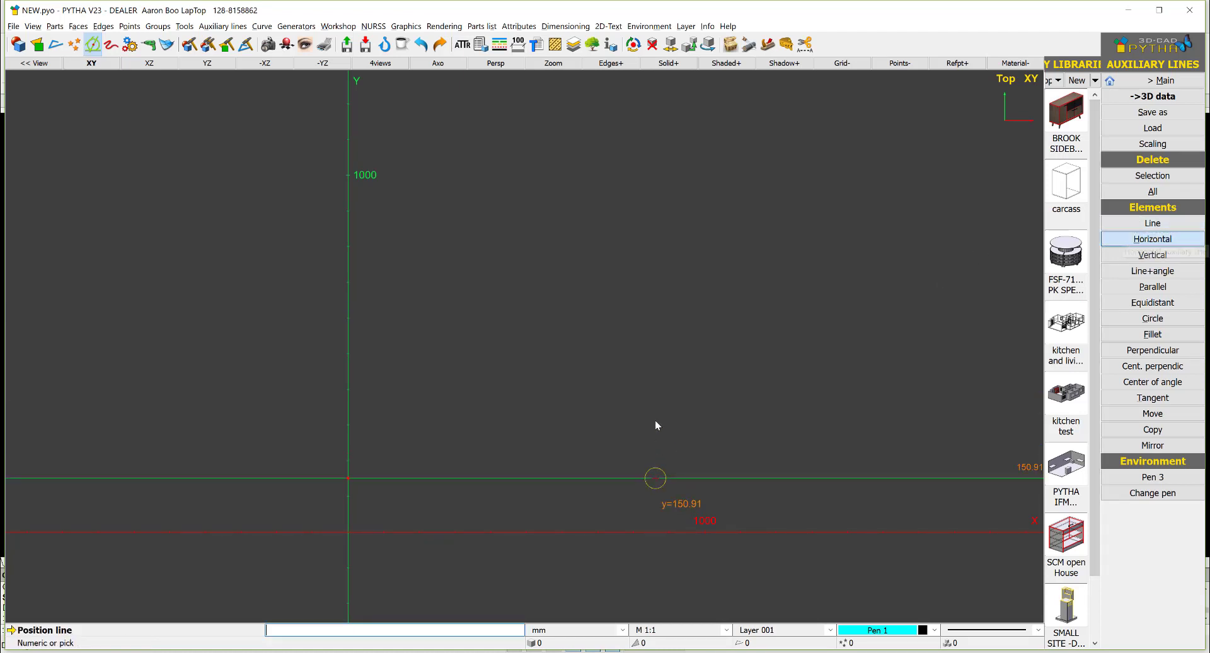
{"action": "key", "text": "alt+Tab"}
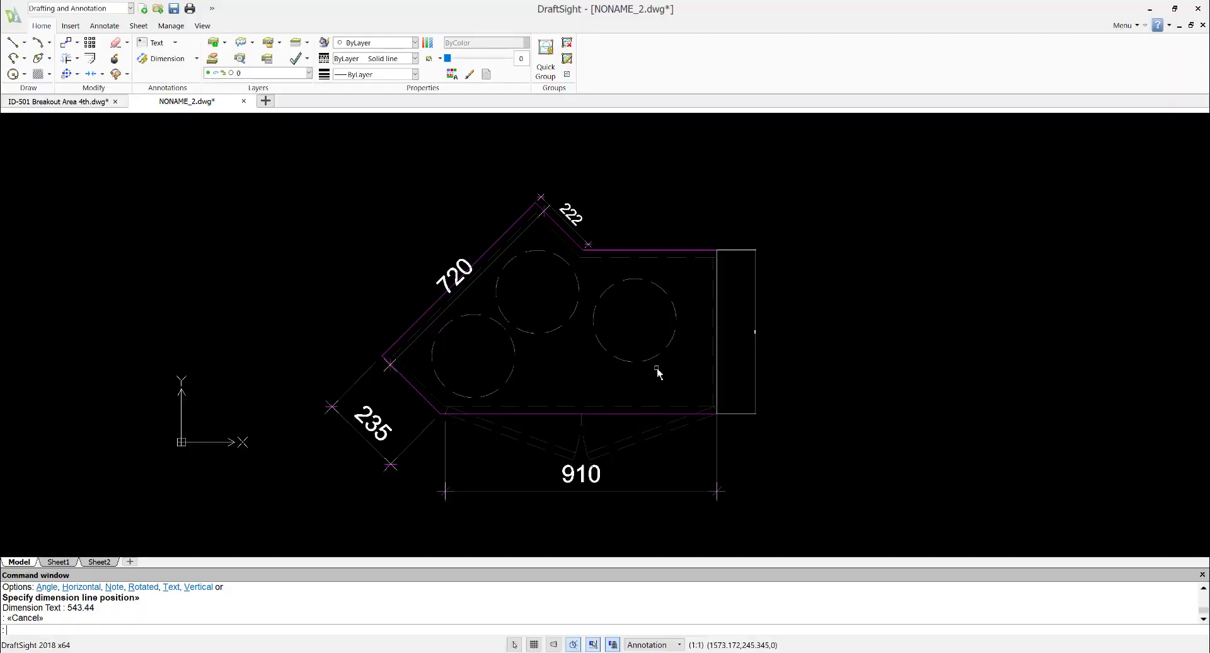
{"action": "scroll", "coordinate": [712, 303], "scroll_direction": "up", "scroll_amount": 6}
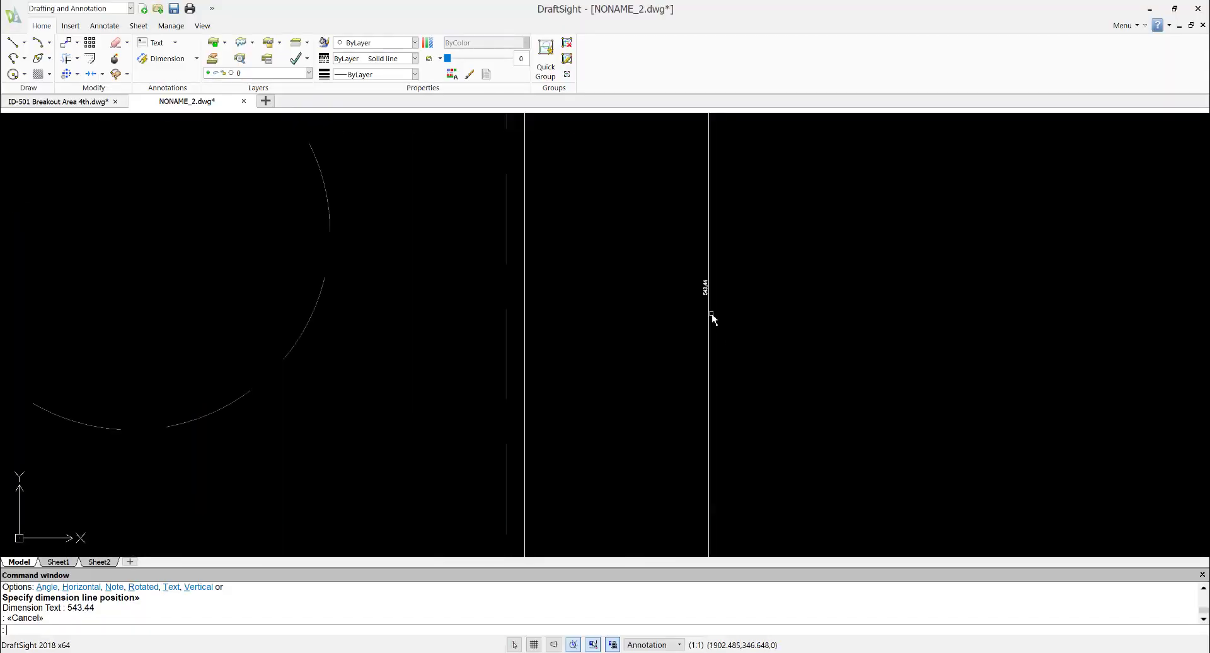
{"action": "scroll", "coordinate": [708, 293], "scroll_direction": "down", "scroll_amount": 6}
{"action": "key", "text": "alt+Tab"}
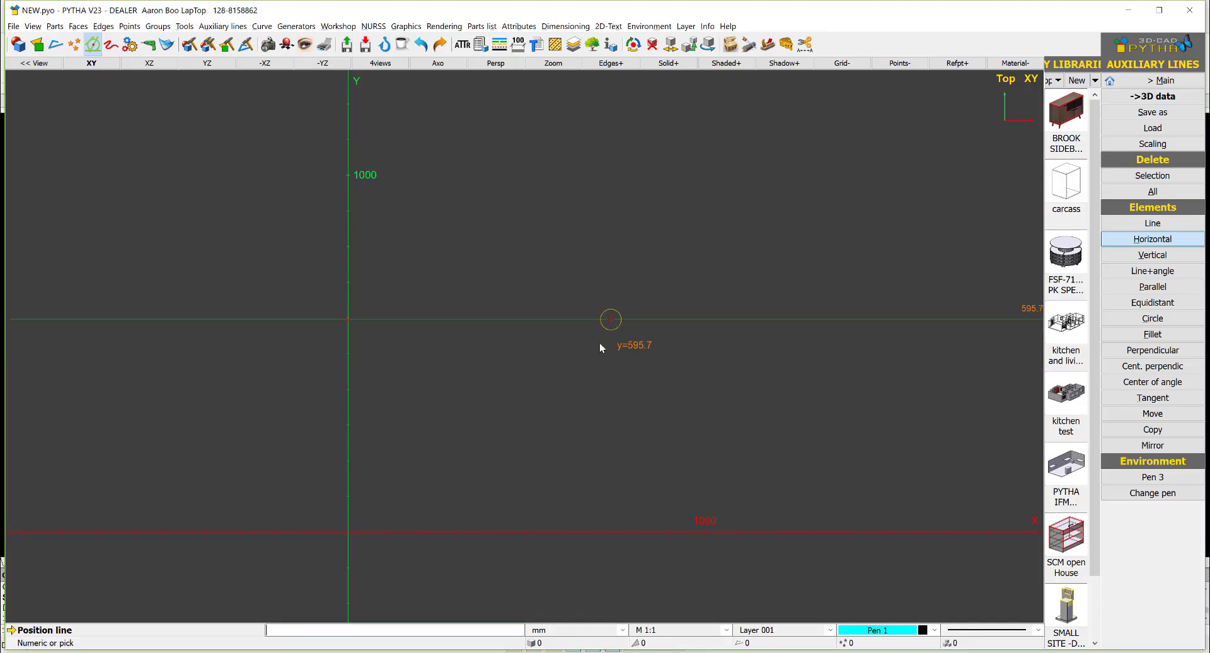
{"action": "key", "text": "Return"}
{"action": "right_click", "coordinate": [595, 332]}
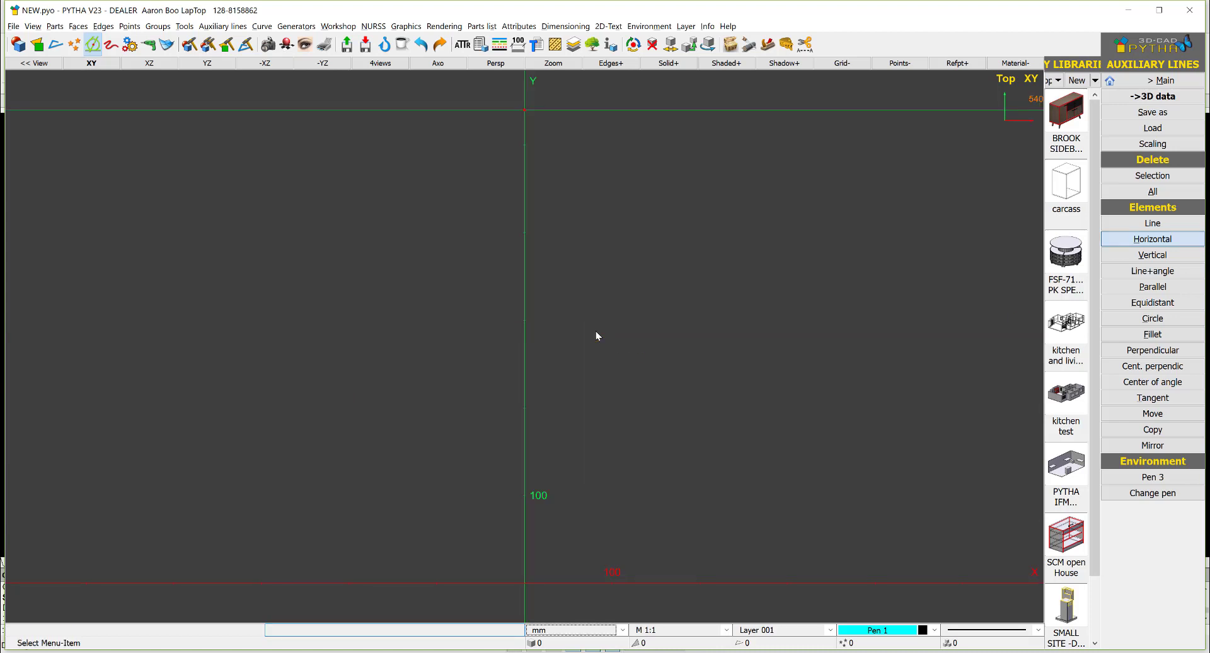
{"action": "scroll", "coordinate": [595, 347], "scroll_direction": "up", "scroll_amount": 4}
{"action": "scroll", "coordinate": [628, 363], "scroll_direction": "down", "scroll_amount": 6}
{"action": "scroll", "coordinate": [628, 363], "scroll_direction": "down", "scroll_amount": 3}
{"action": "middle_click_drag", "start_coordinate": [628, 363], "coordinate": [426, 370]}
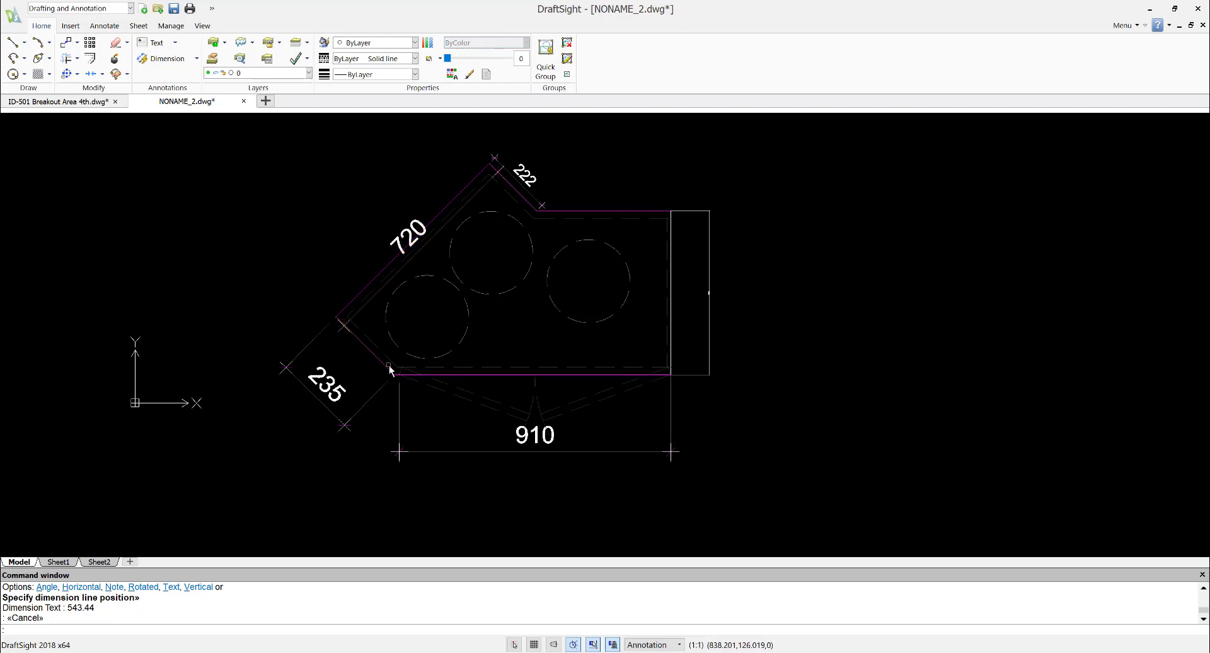
In DraftSight, add a horizontal linear dimension across the short slanted lower-left edge, placed below the outline
{"action": "key", "text": "Return"}
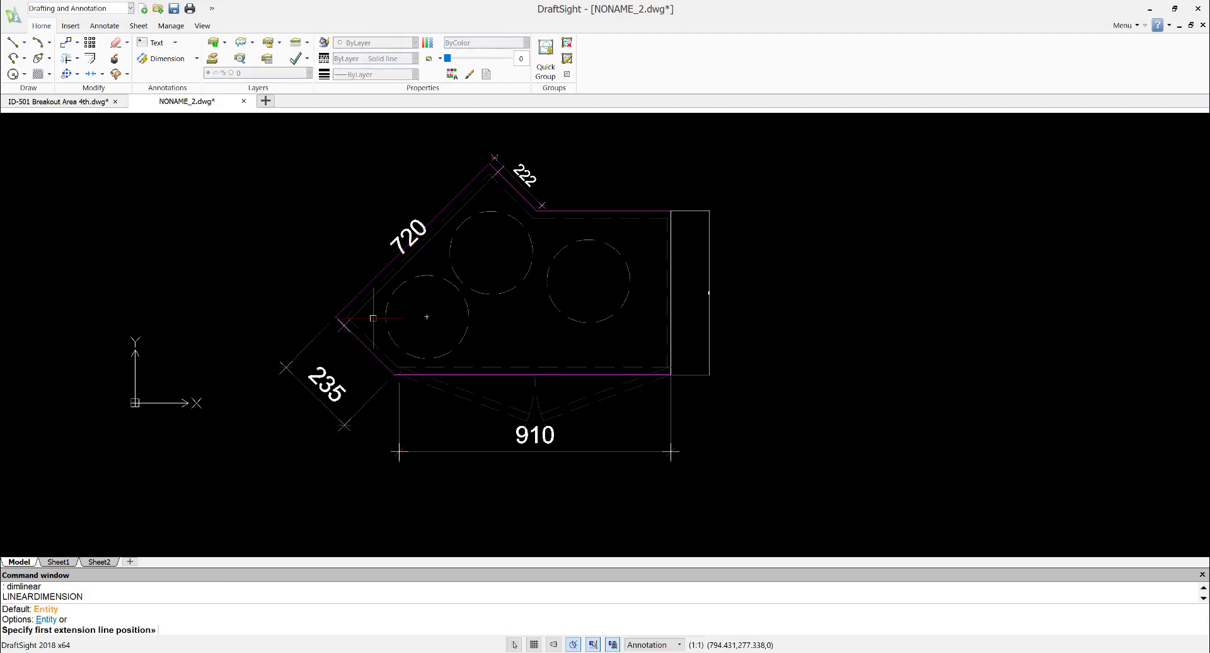
{"action": "left_click", "coordinate": [335, 316]}
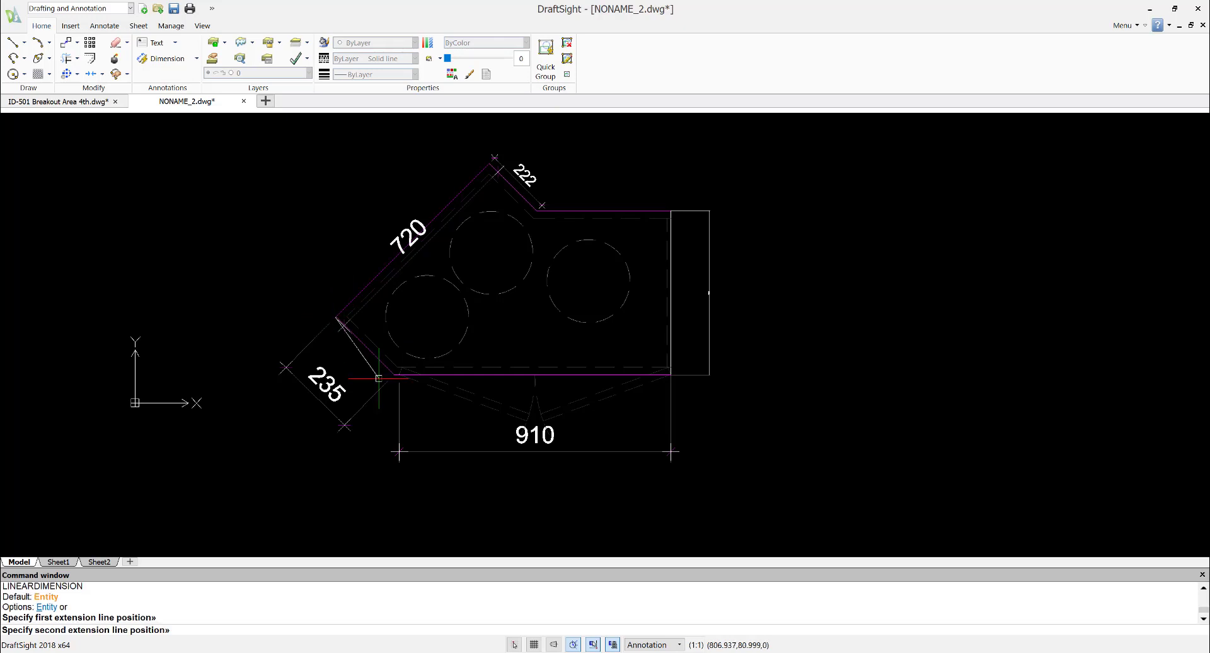
{"action": "left_click", "coordinate": [395, 375]}
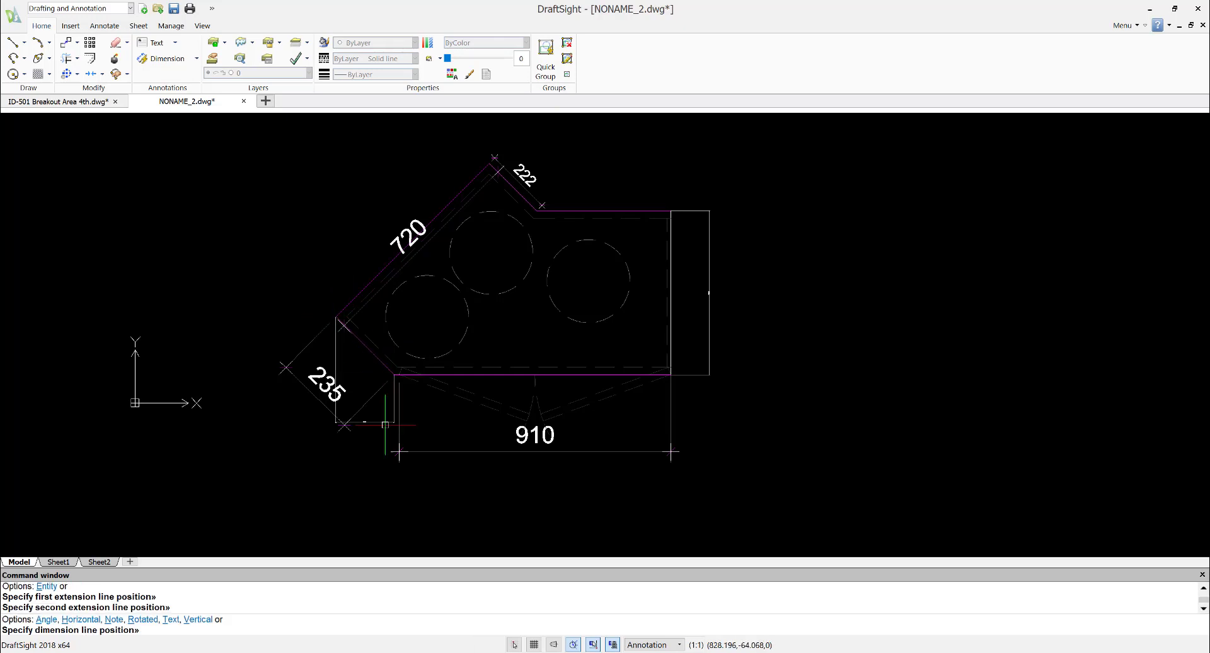
{"action": "left_click", "coordinate": [365, 464]}
{"action": "scroll", "coordinate": [365, 464], "scroll_direction": "up", "scroll_amount": 10}
{"action": "key", "text": "Escape"}
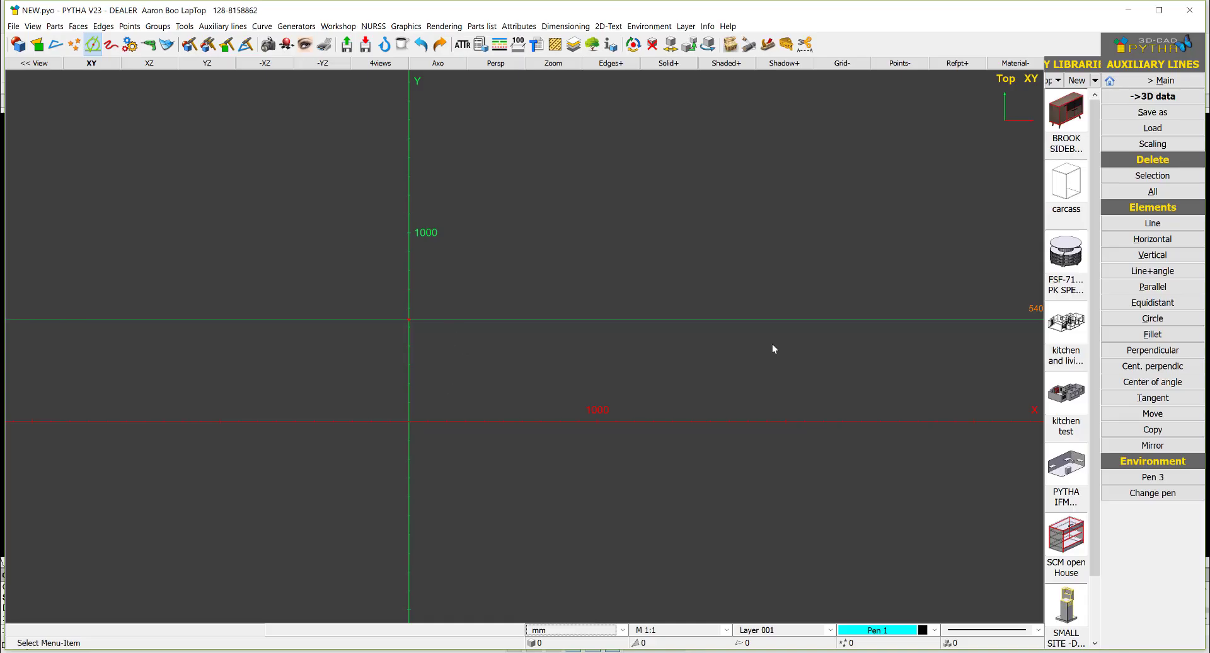
In PYTHA, create a vertical auxiliary line at x = 194
{"action": "left_click", "coordinate": [1131, 255]}
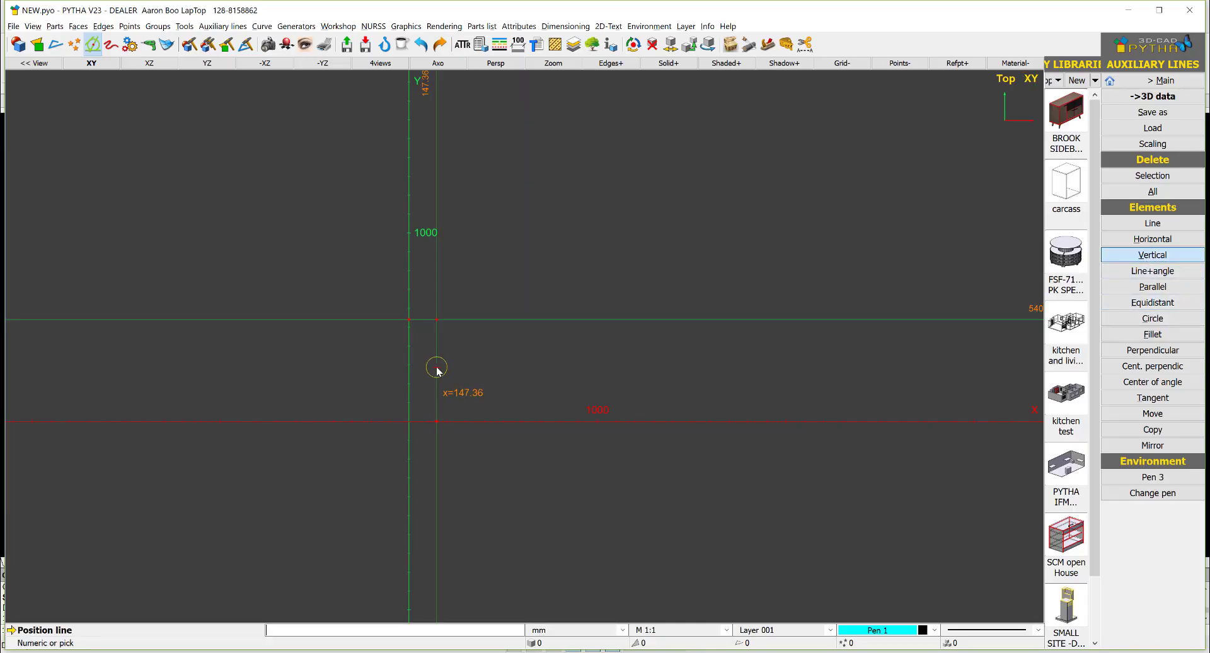
{"action": "type", "text": "194"}
{"action": "scroll", "coordinate": [439, 371], "scroll_direction": "up", "scroll_amount": 3}
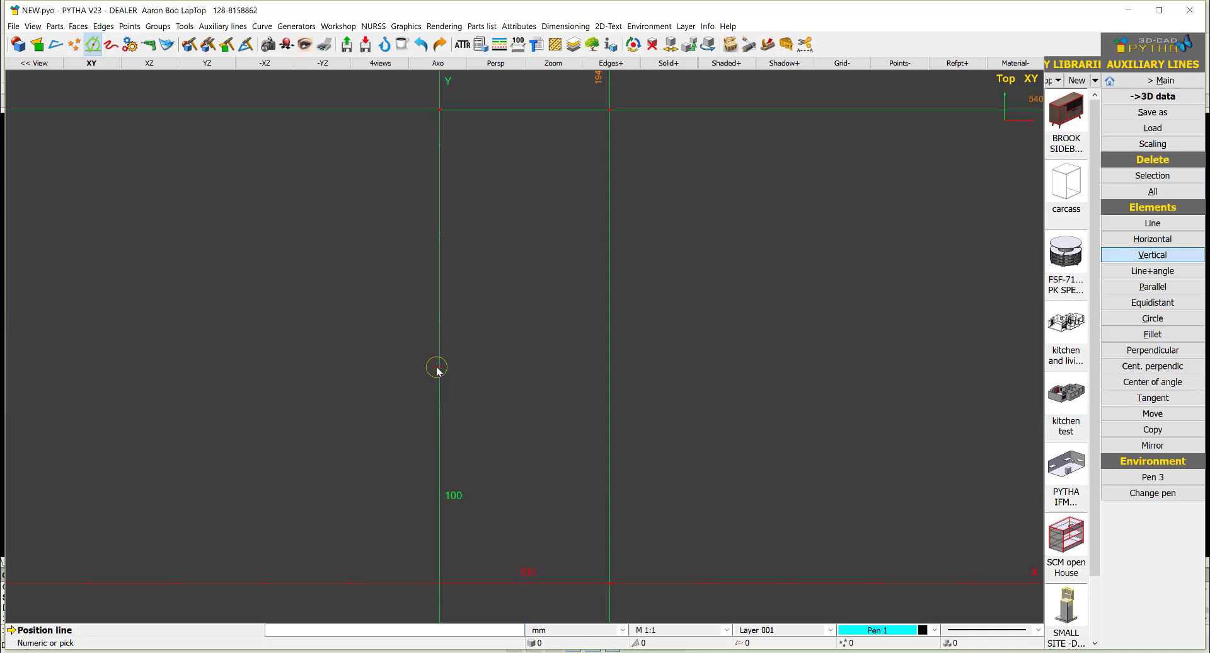
{"action": "key", "text": "Return"}
{"action": "key", "text": "Escape"}
{"action": "scroll", "coordinate": [587, 378], "scroll_direction": "down", "scroll_amount": 4}
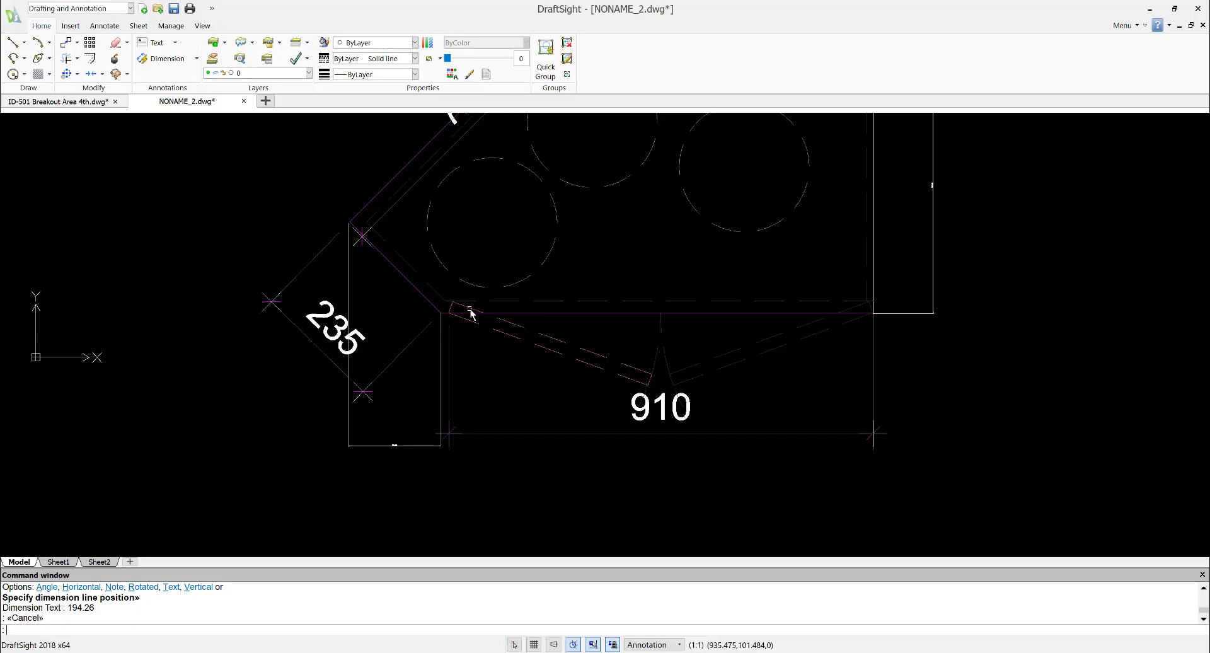
In DraftSight, stretch the 910 dimension's left extension point to the outline's lower-left outer corner
{"action": "left_click_drag", "start_coordinate": [452, 362], "coordinate": [445, 334]}
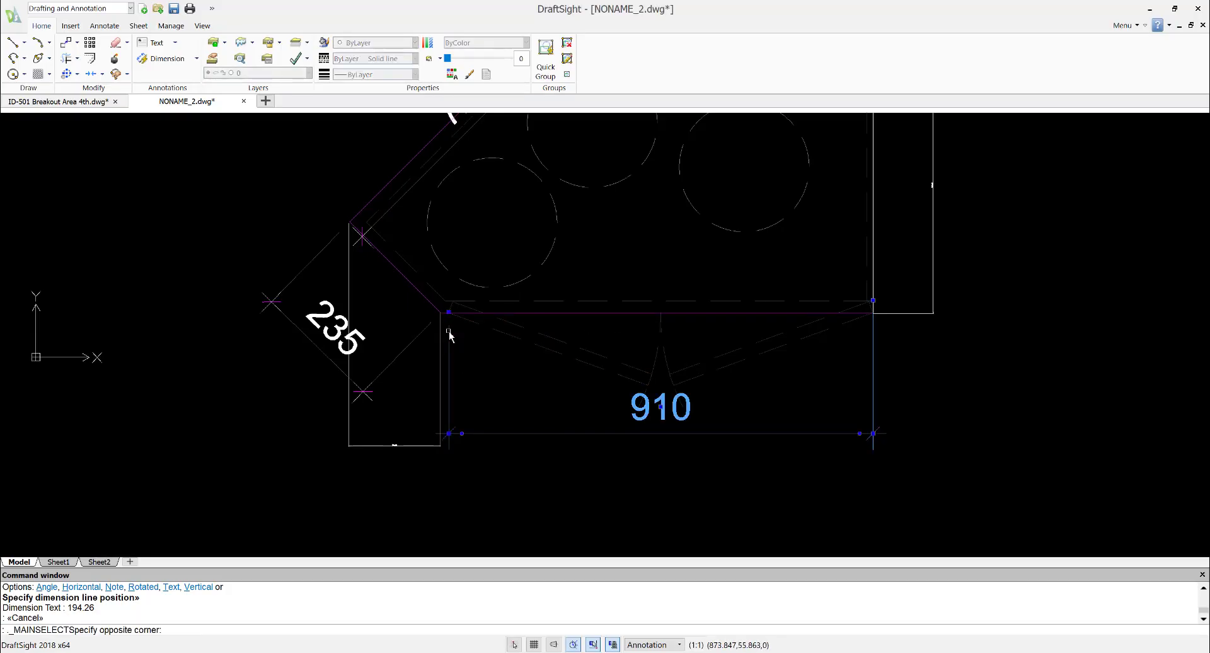
{"action": "left_click", "coordinate": [448, 312]}
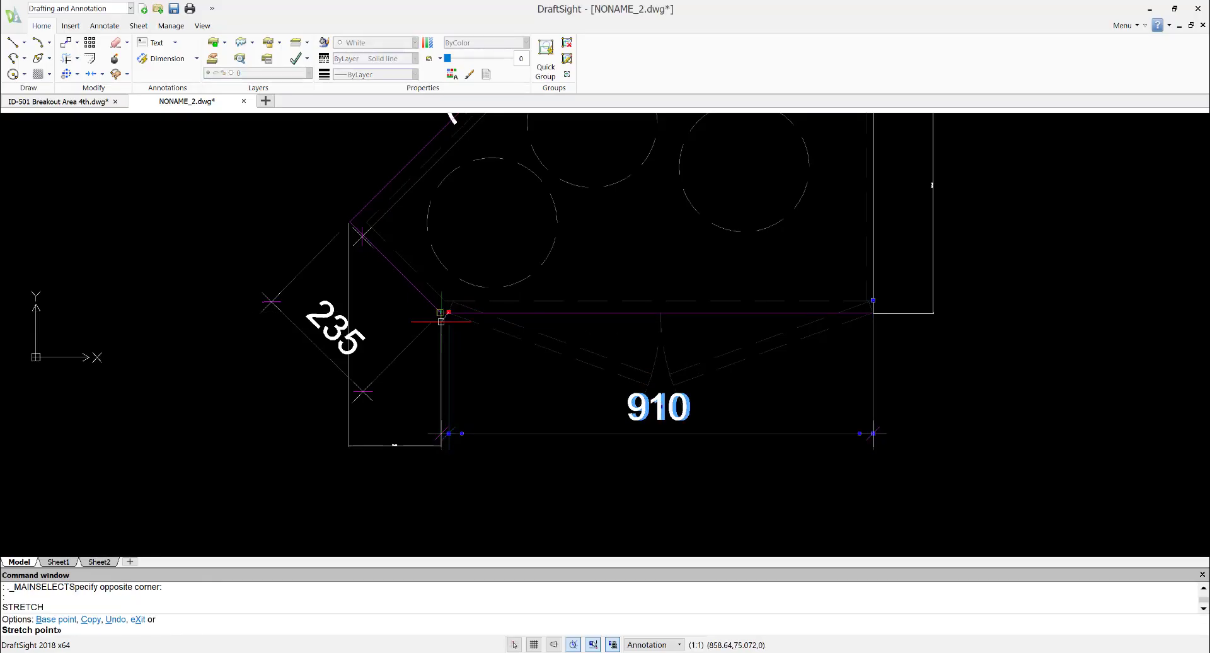
{"action": "left_click", "coordinate": [440, 311]}
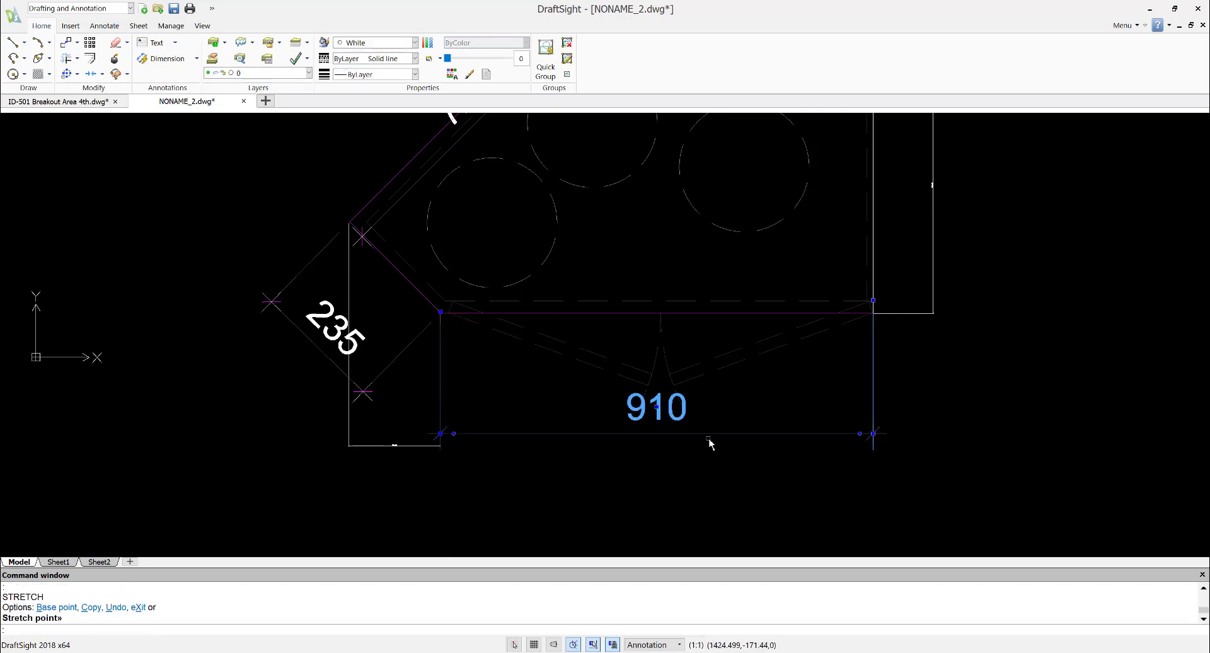
{"action": "key", "text": "Escape"}
{"action": "key", "text": "Escape"}
{"action": "key", "text": "Escape"}
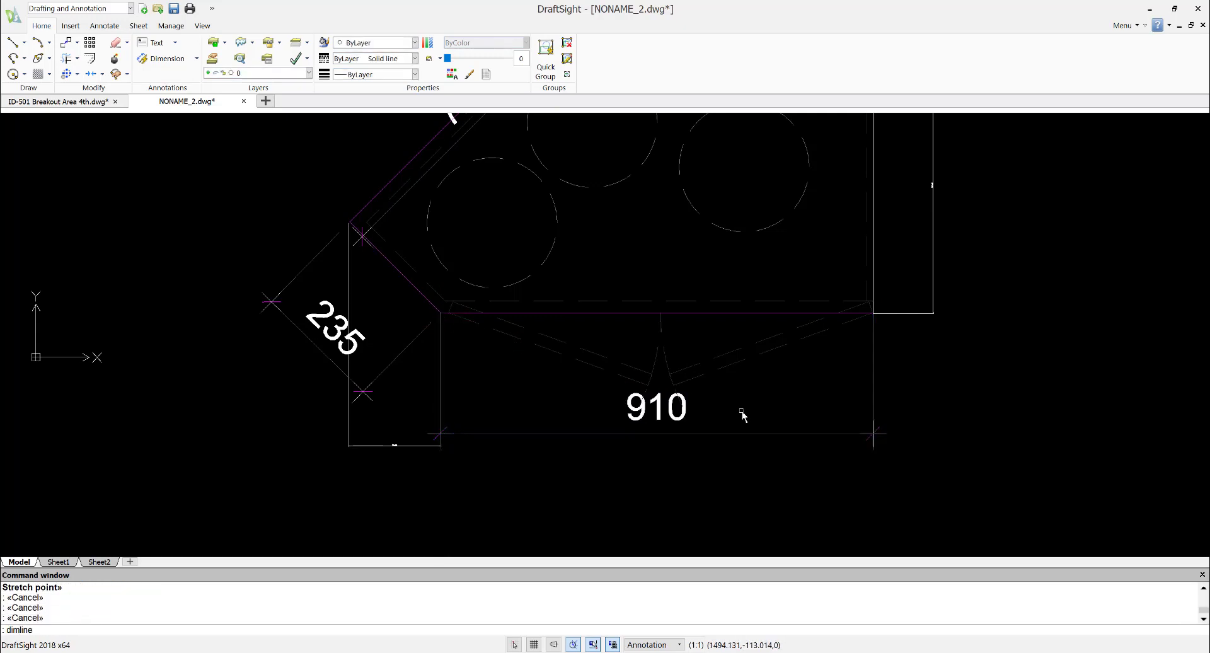
Add a linear dimension along the outline's full lower horizontal edge, placed below the 910 dimension, and inspect its text
{"action": "type", "text": "dimlinear"}
{"action": "key", "text": "Return"}
{"action": "left_click", "coordinate": [441, 312]}
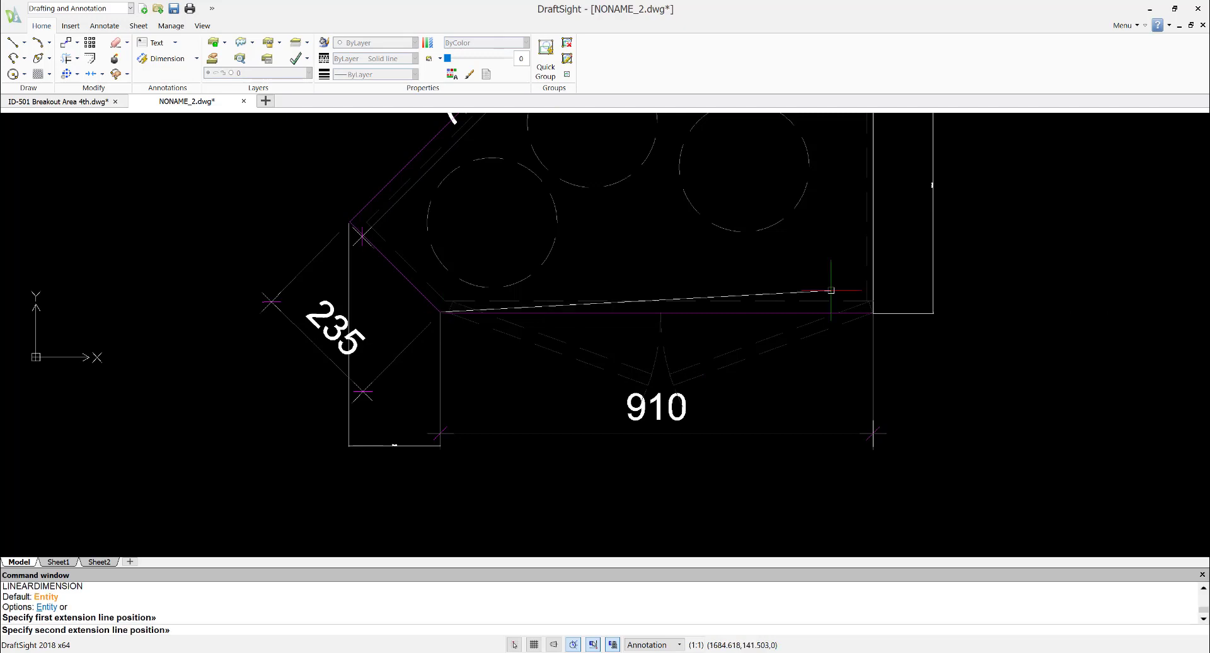
{"action": "left_click", "coordinate": [873, 314]}
{"action": "left_click", "coordinate": [656, 501]}
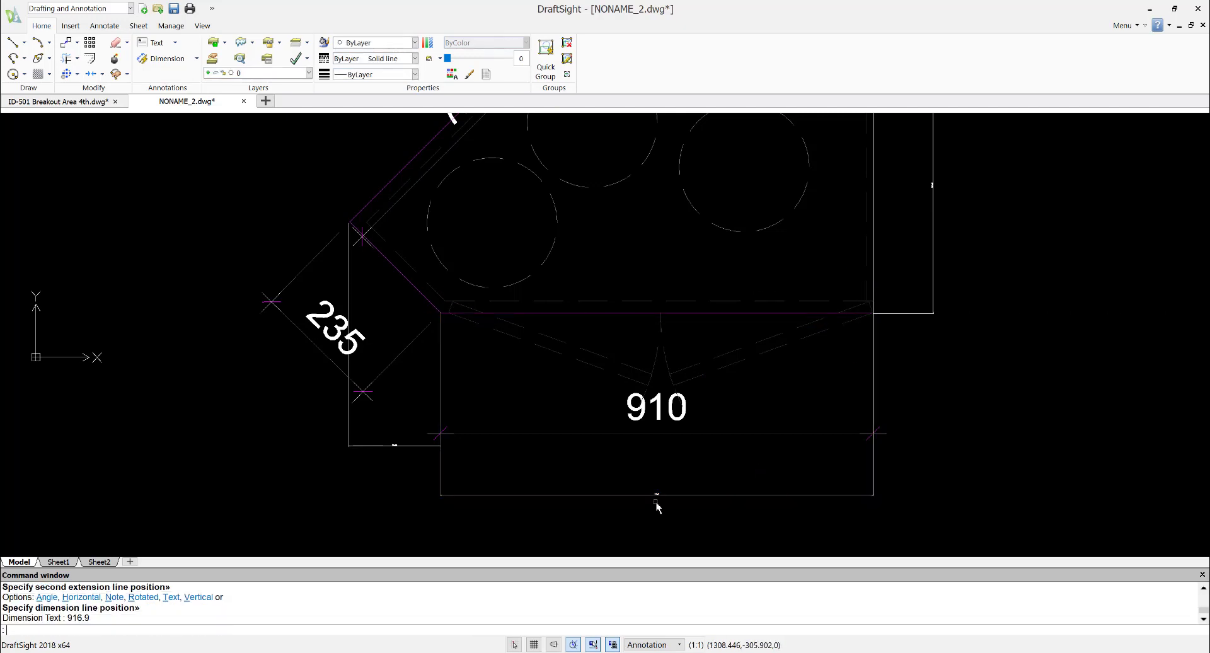
{"action": "scroll", "coordinate": [661, 489], "scroll_direction": "up", "scroll_amount": 5}
{"action": "key", "text": "Escape"}
{"action": "scroll", "coordinate": [674, 490], "scroll_direction": "down", "scroll_amount": 3}
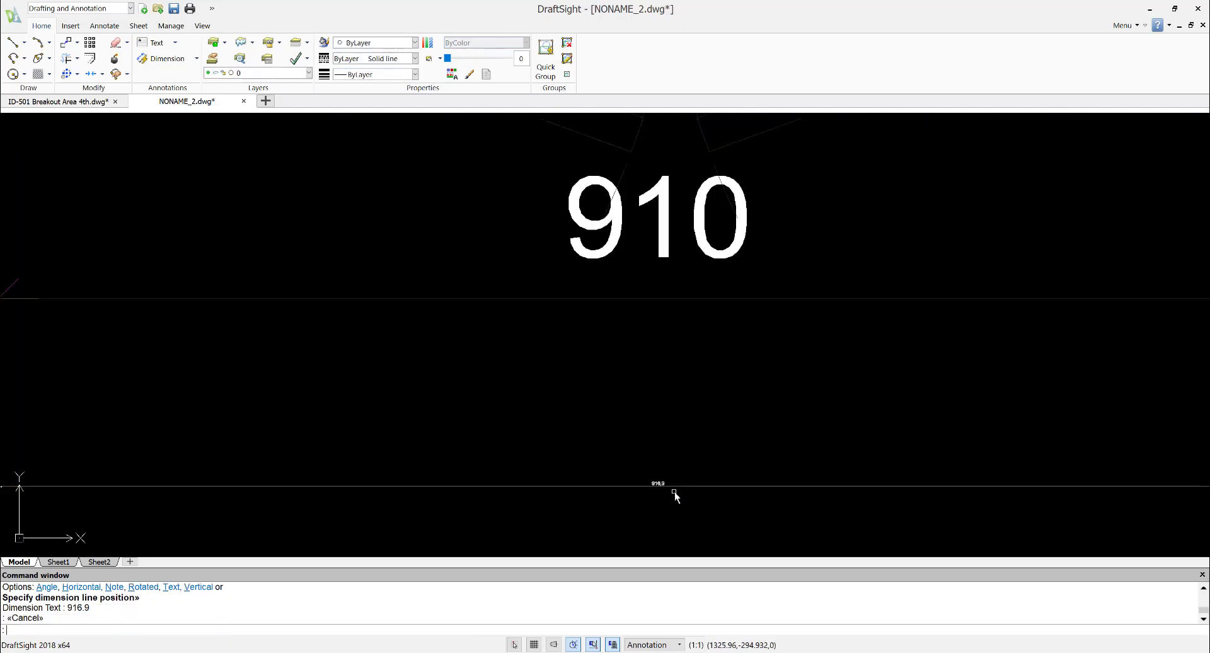
In PYTHA, create an auxiliary line parallel to the vertical x = 194 line, offset 910 mm toward positive X
{"action": "scroll", "coordinate": [675, 491], "scroll_direction": "down", "scroll_amount": 6}
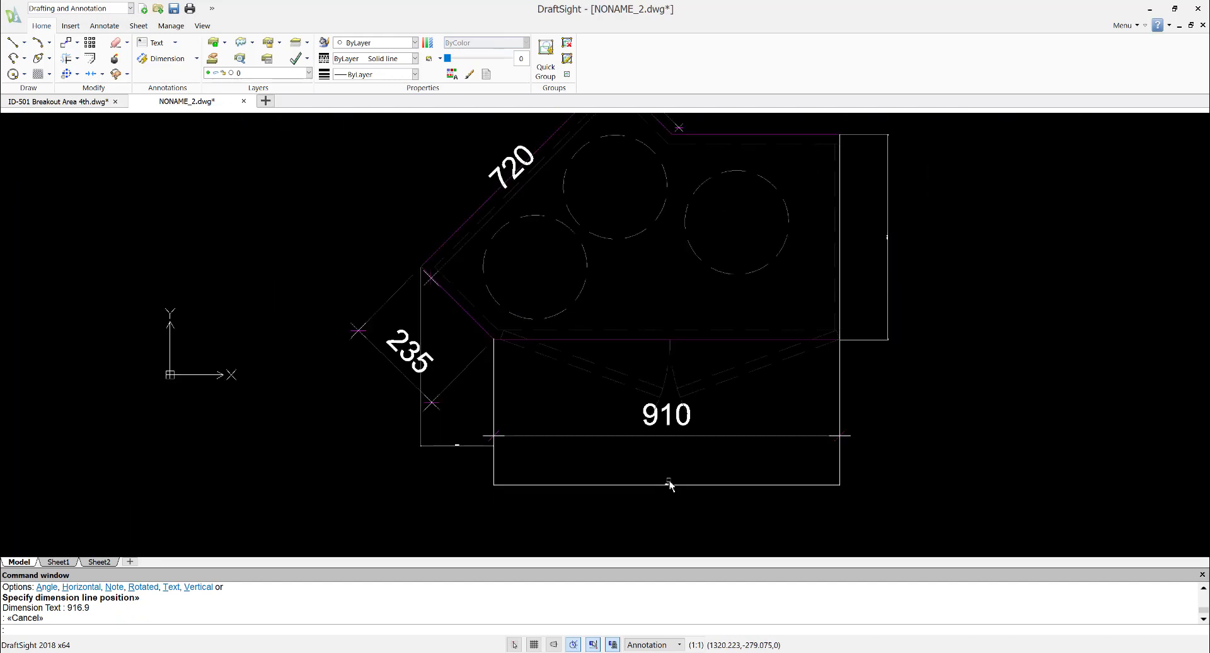
{"action": "scroll", "coordinate": [671, 474], "scroll_direction": "up", "scroll_amount": 5}
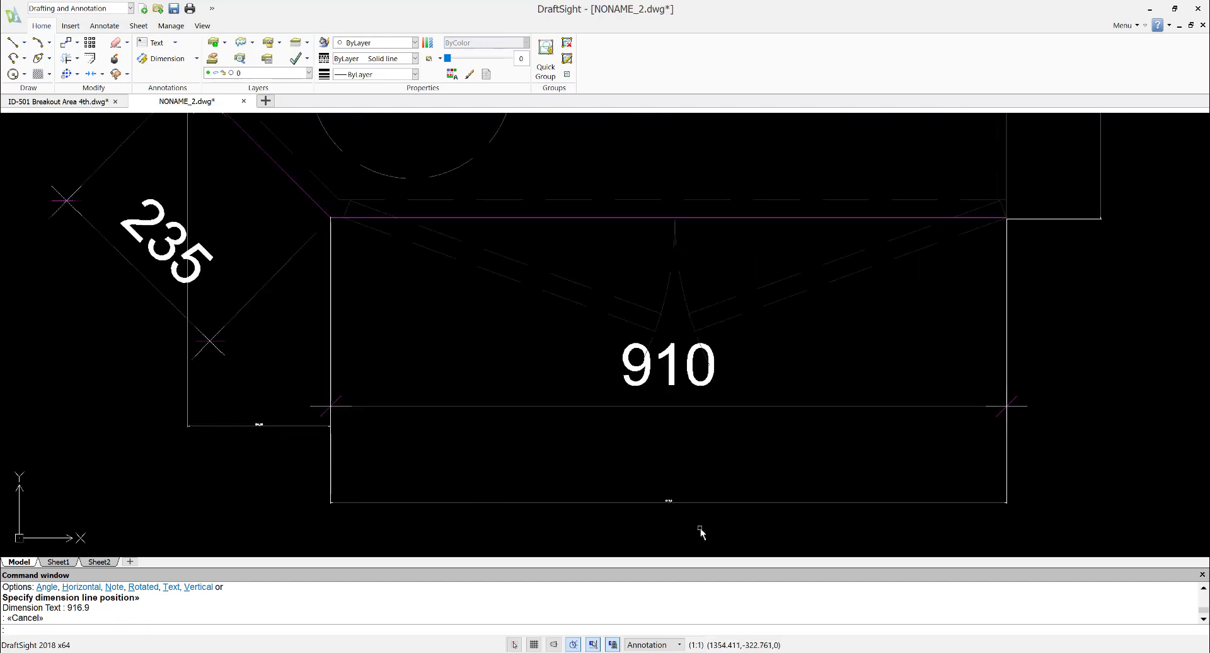
{"action": "scroll", "coordinate": [693, 516], "scroll_direction": "up", "scroll_amount": 6}
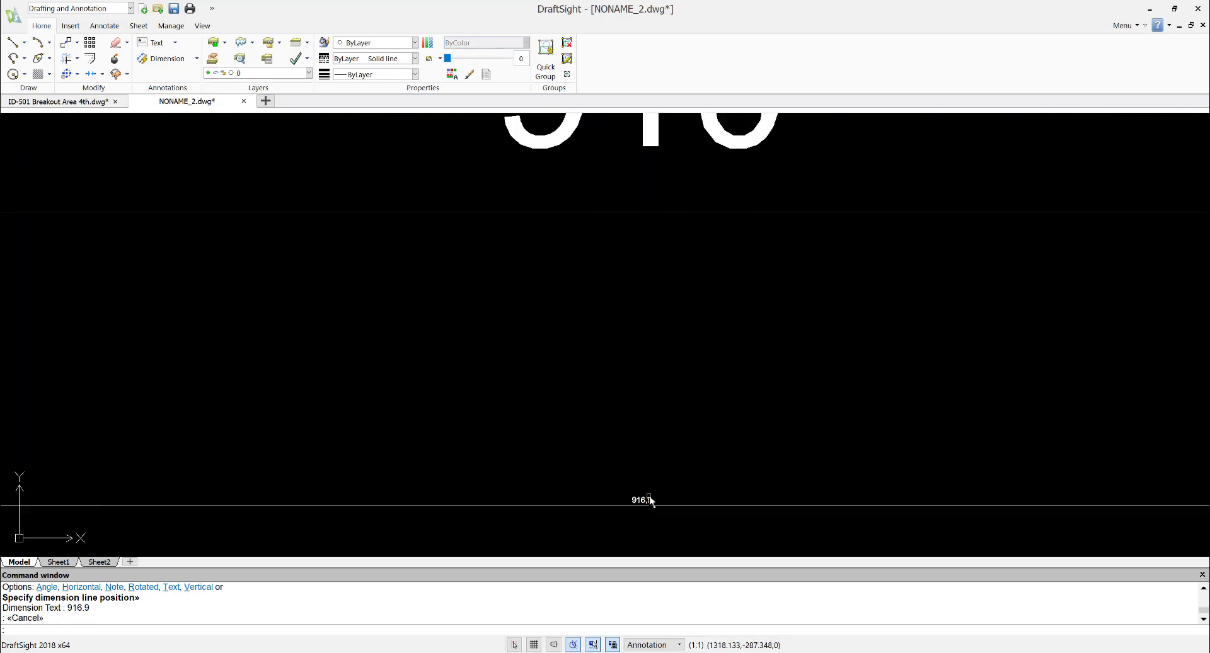
{"action": "scroll", "coordinate": [649, 500], "scroll_direction": "down", "scroll_amount": 6}
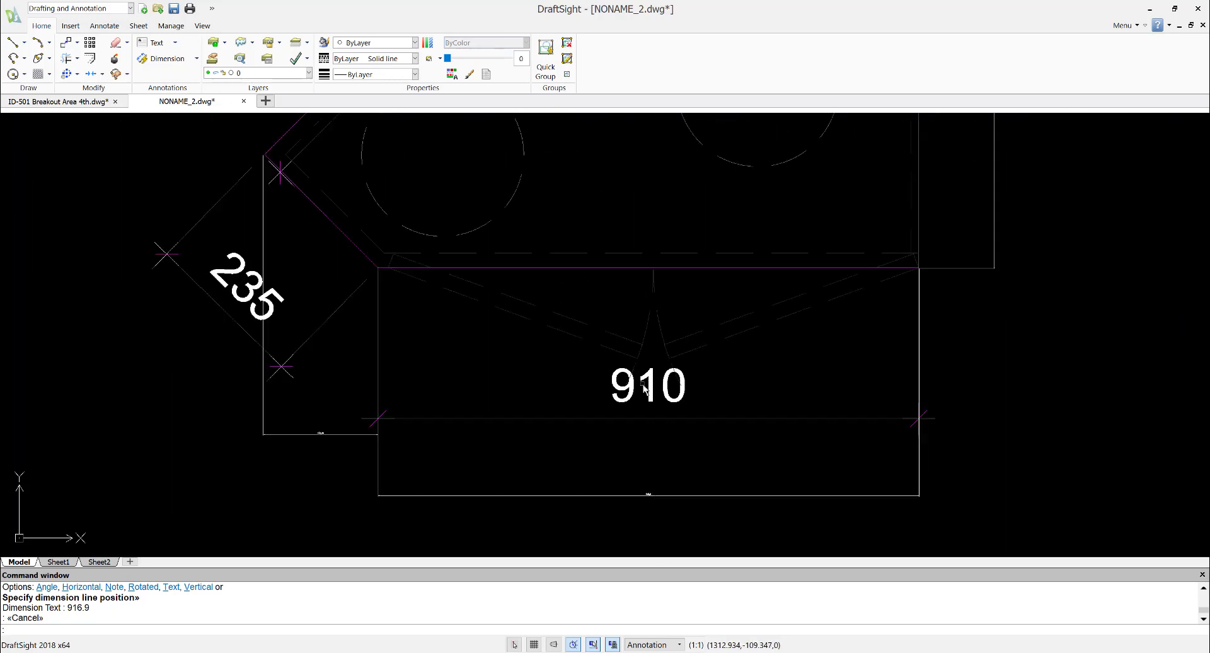
{"action": "key", "text": "alt+Tab"}
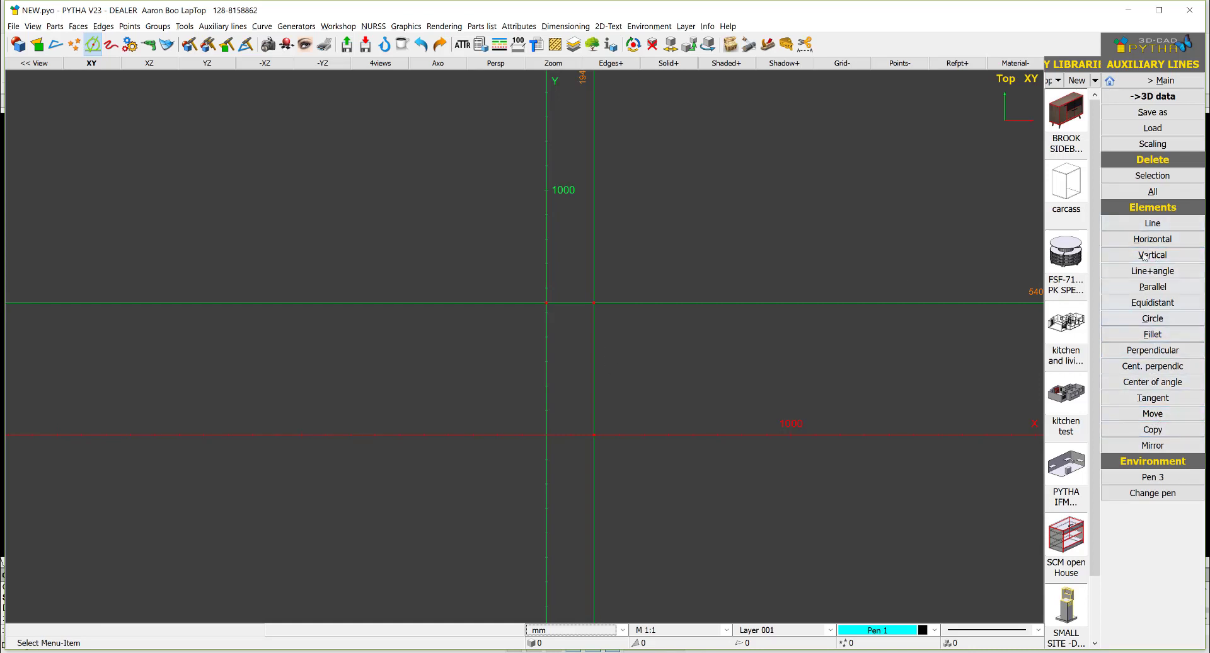
{"action": "left_click", "coordinate": [1148, 286]}
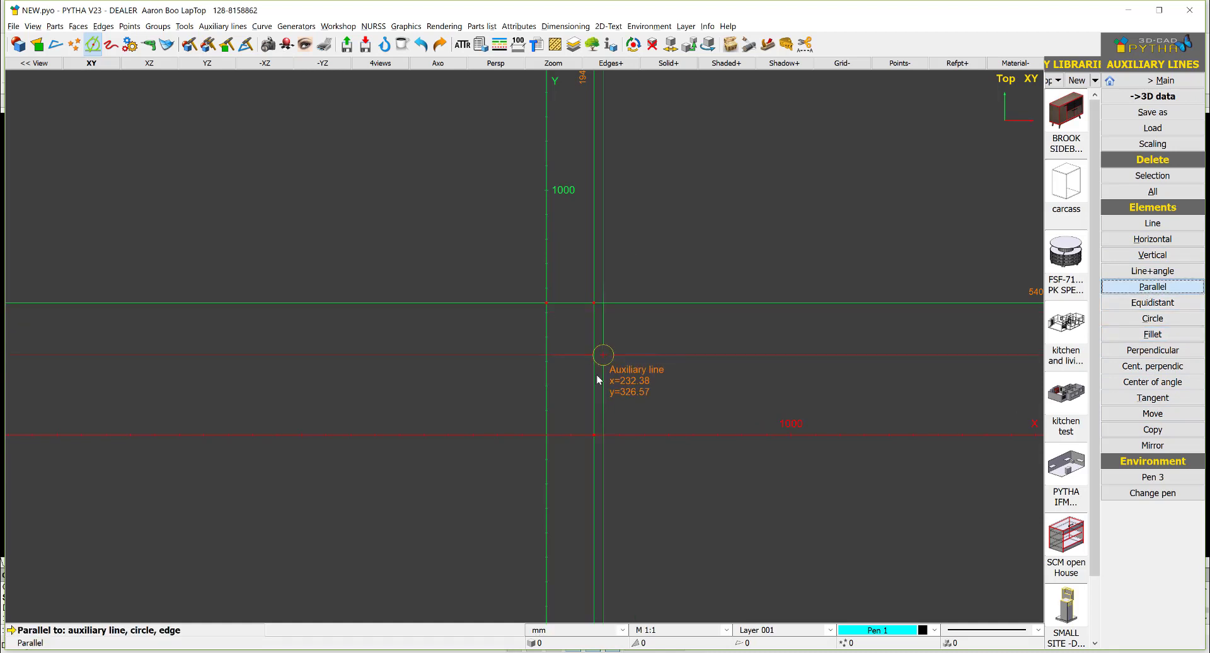
{"action": "left_click", "coordinate": [595, 379]}
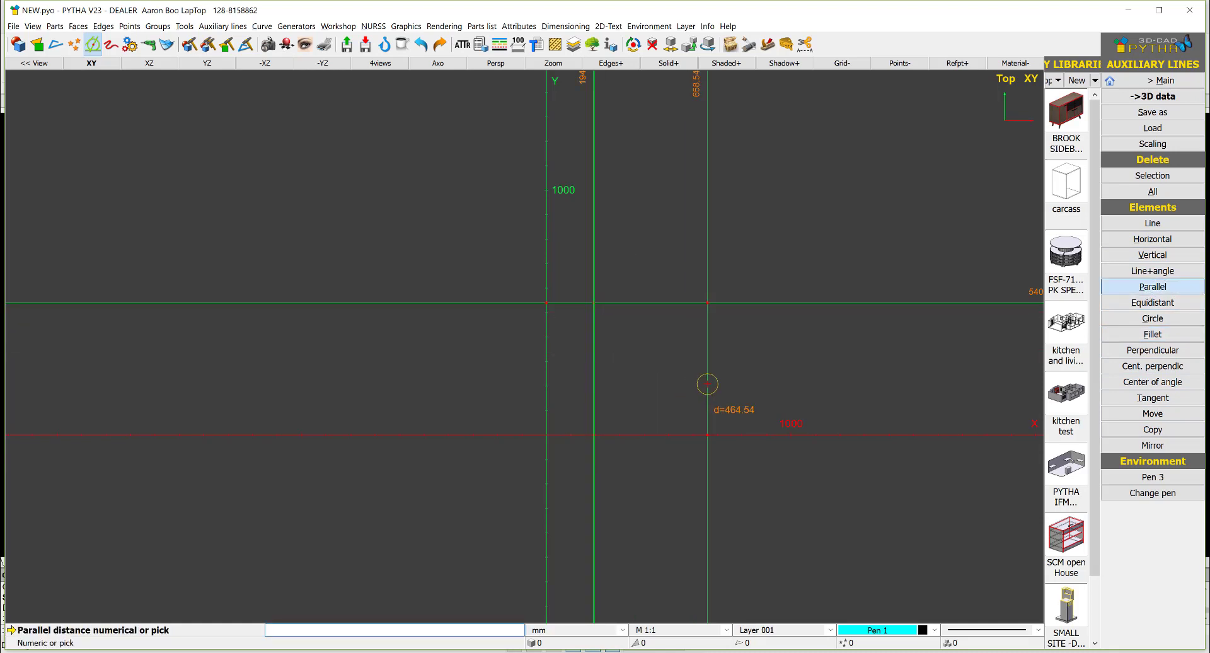
{"action": "type", "text": "910"}
{"action": "key", "text": "Return"}
{"action": "key", "text": "Escape"}
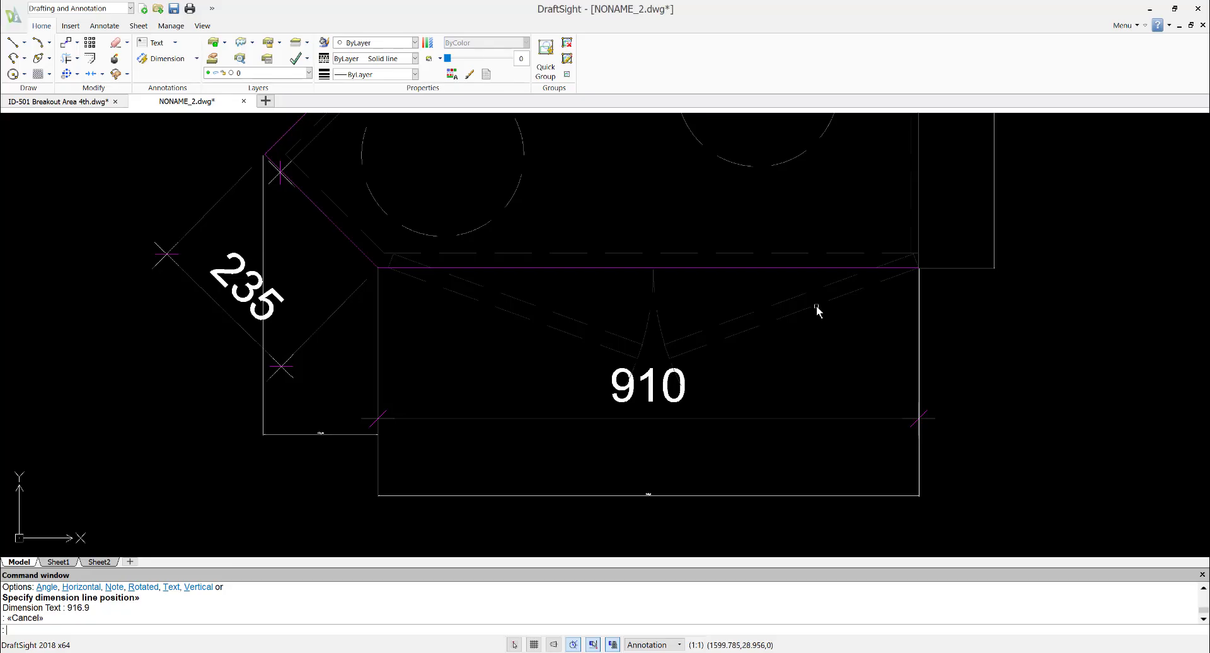
After checking the DraftSight plan, add a 45° auxiliary line in PYTHA through (194, 0), rising toward the Y axis
{"action": "scroll", "coordinate": [815, 311], "scroll_direction": "down", "scroll_amount": 3}
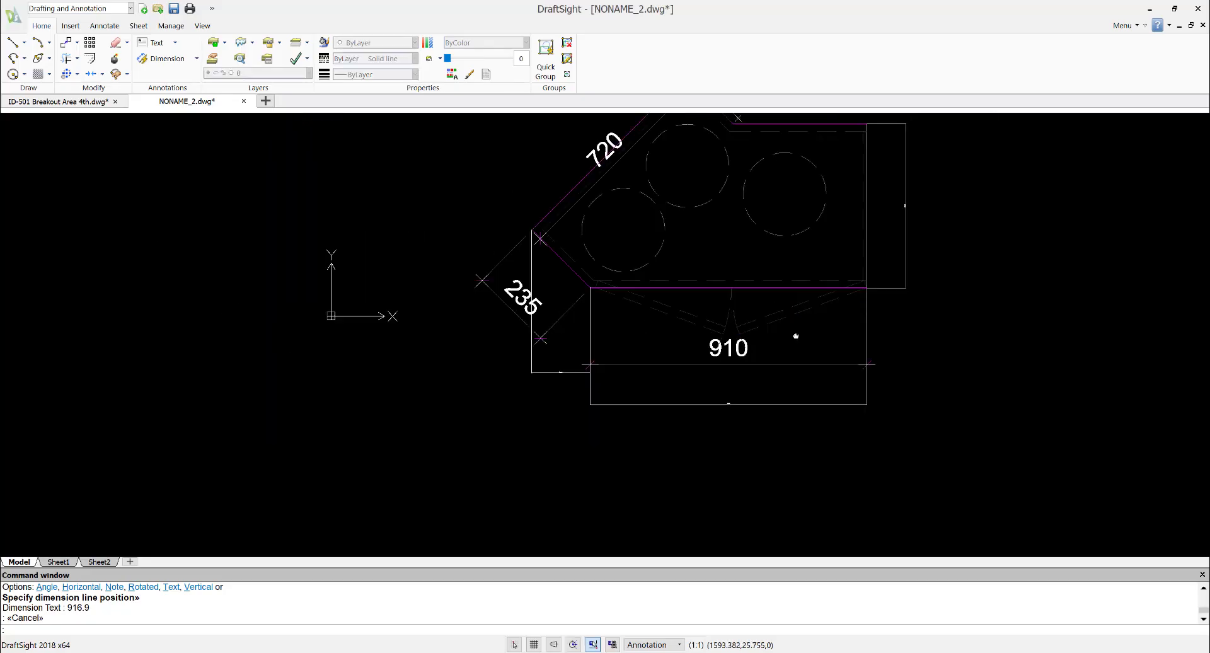
{"action": "scroll", "coordinate": [794, 334], "scroll_direction": "up", "scroll_amount": 1}
{"action": "key", "text": "alt+Tab"}
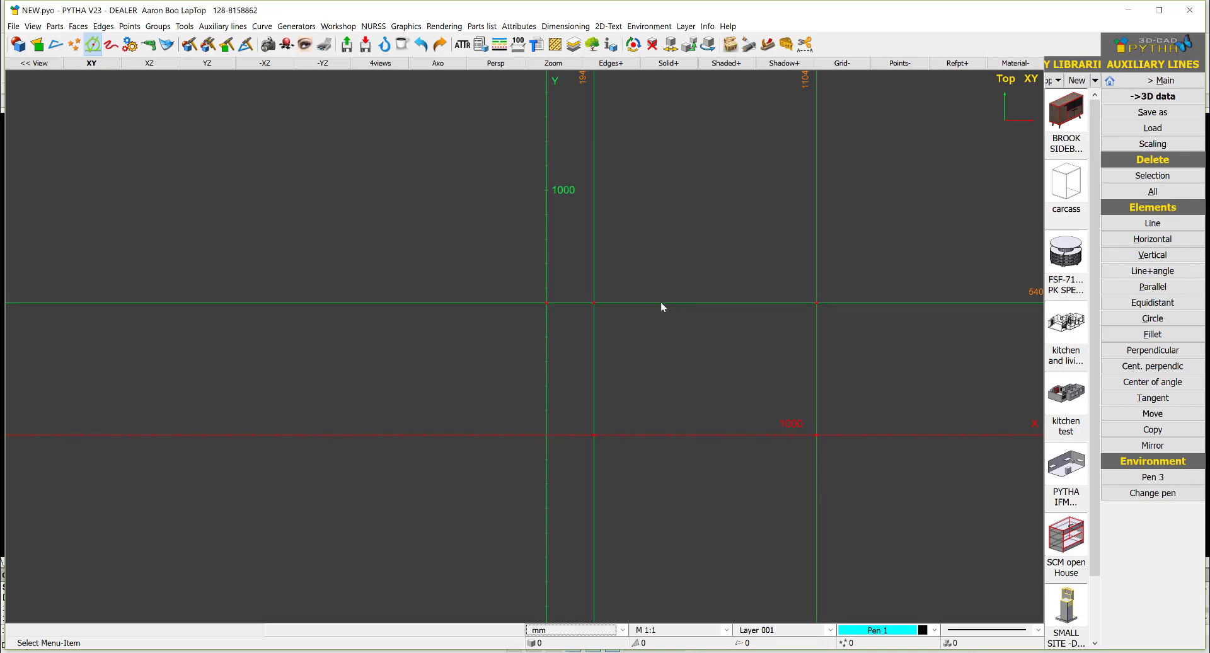
{"action": "key", "text": "alt+Tab"}
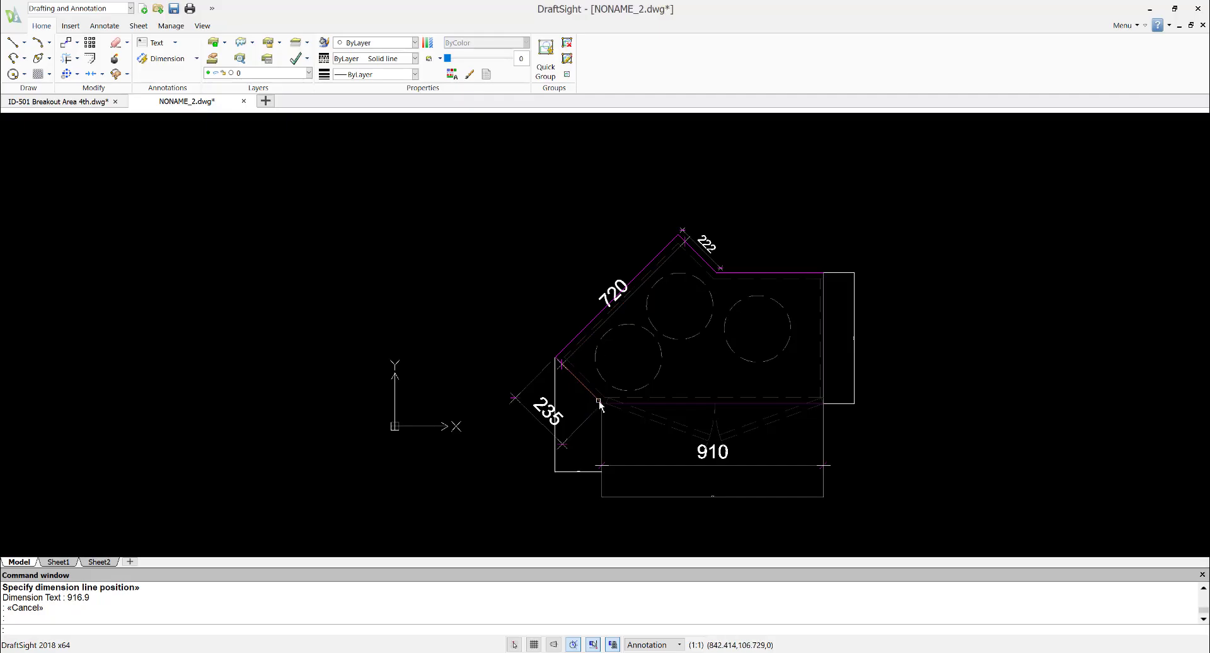
{"action": "key", "text": "alt+Tab"}
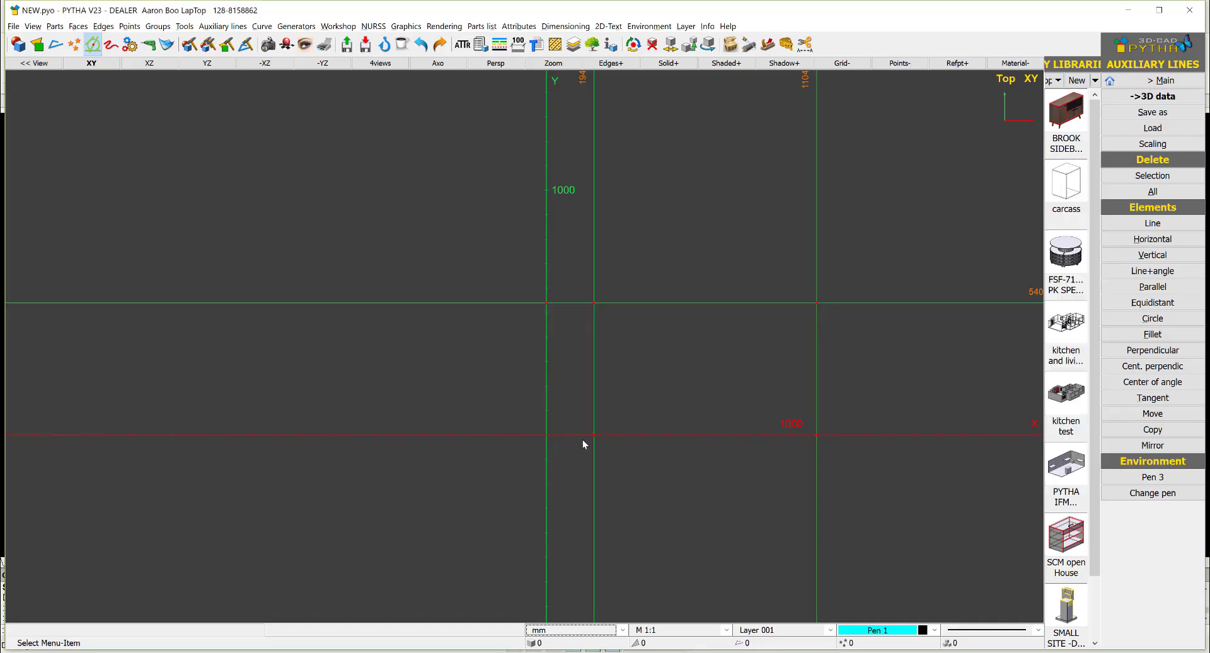
{"action": "left_click", "coordinate": [1119, 225]}
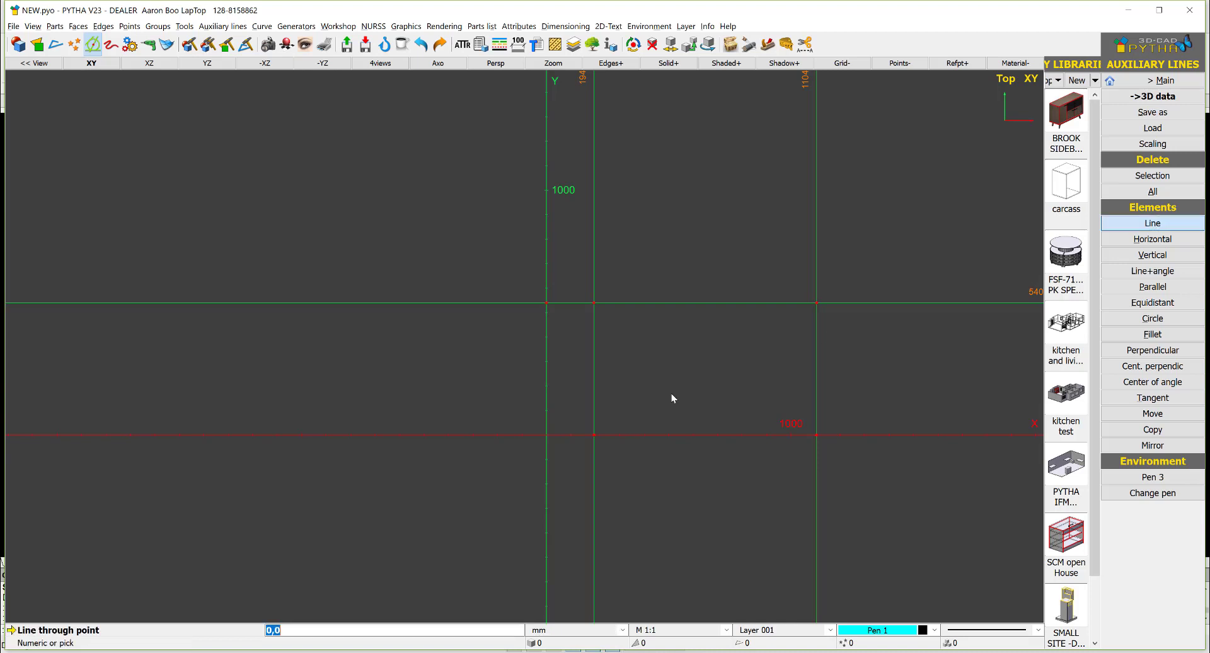
{"action": "left_click", "coordinate": [593, 435]}
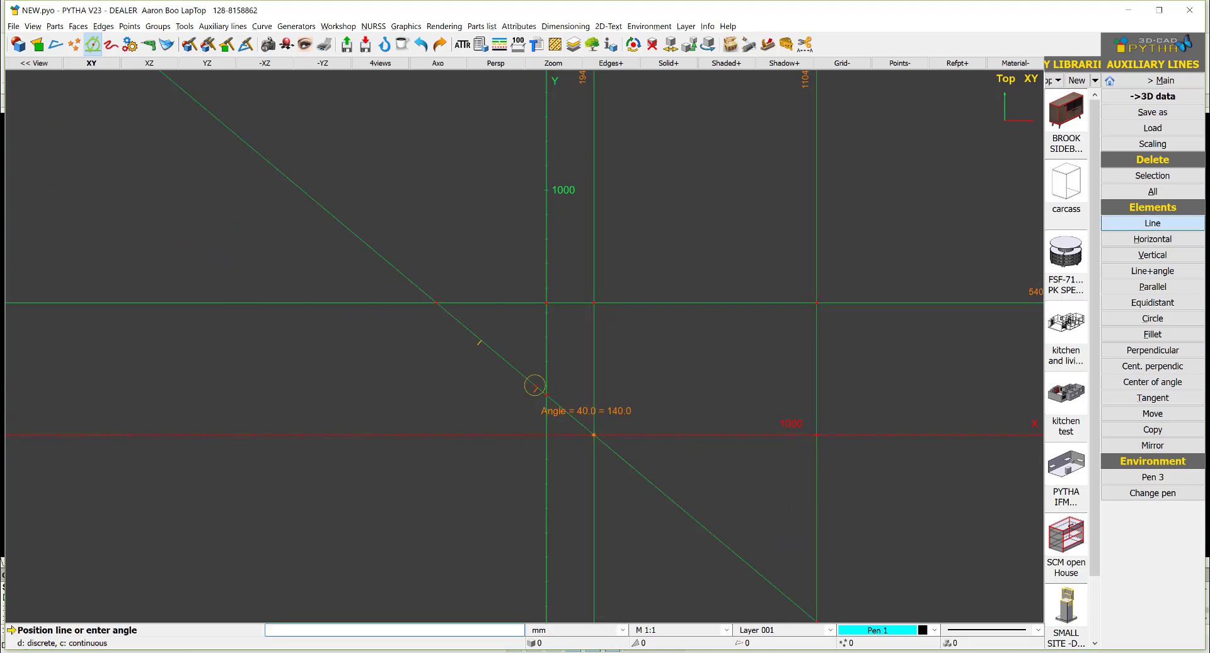
{"action": "left_click", "coordinate": [541, 380]}
{"action": "key", "text": "Escape"}
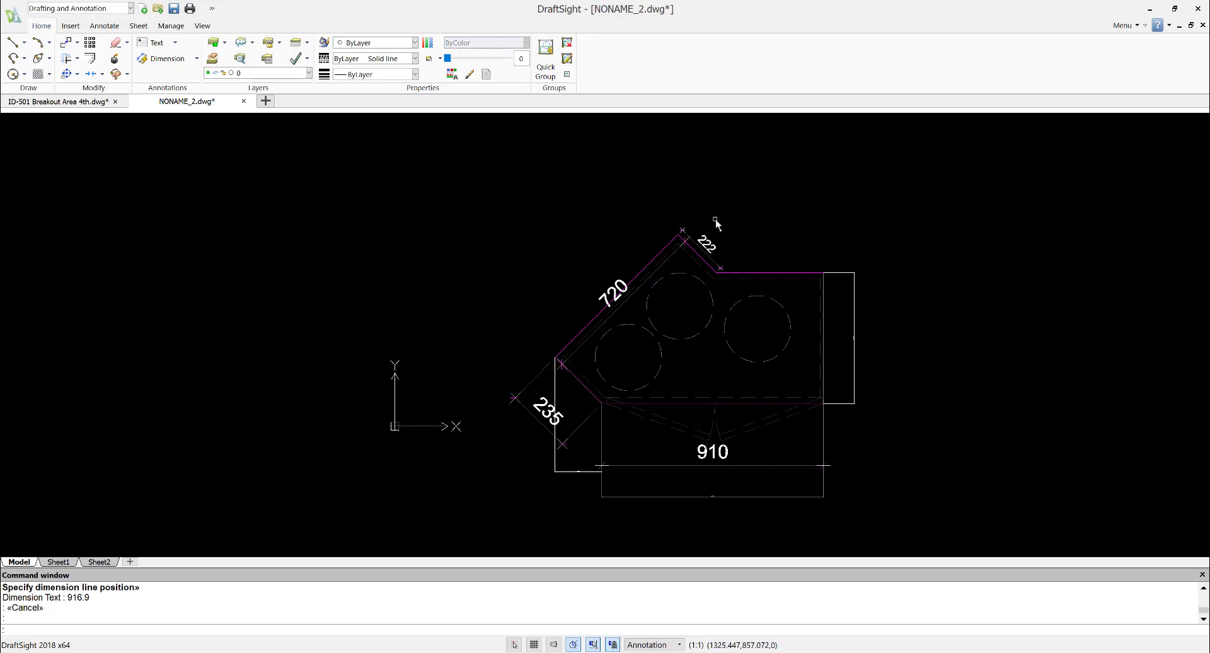
In PYTHA, create an auxiliary line parallel to the slanted line, offset 720 mm toward positive X and Y
{"action": "key", "text": "alt+Tab"}
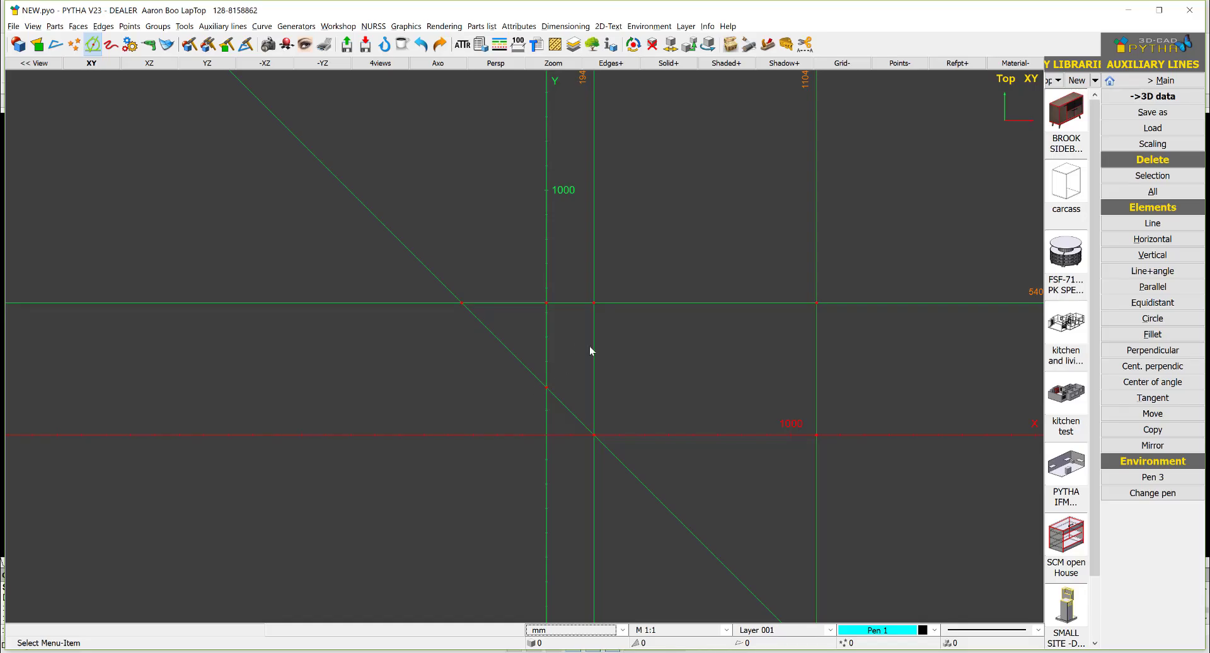
{"action": "left_click", "coordinate": [1144, 288]}
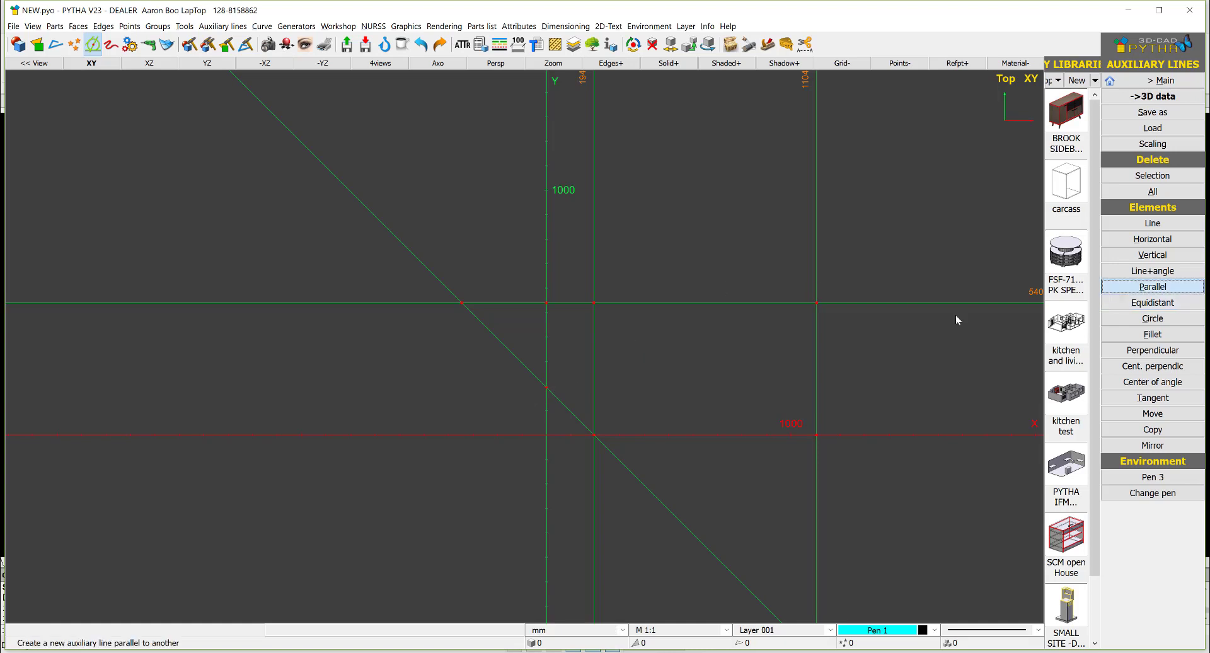
{"action": "left_click", "coordinate": [567, 408]}
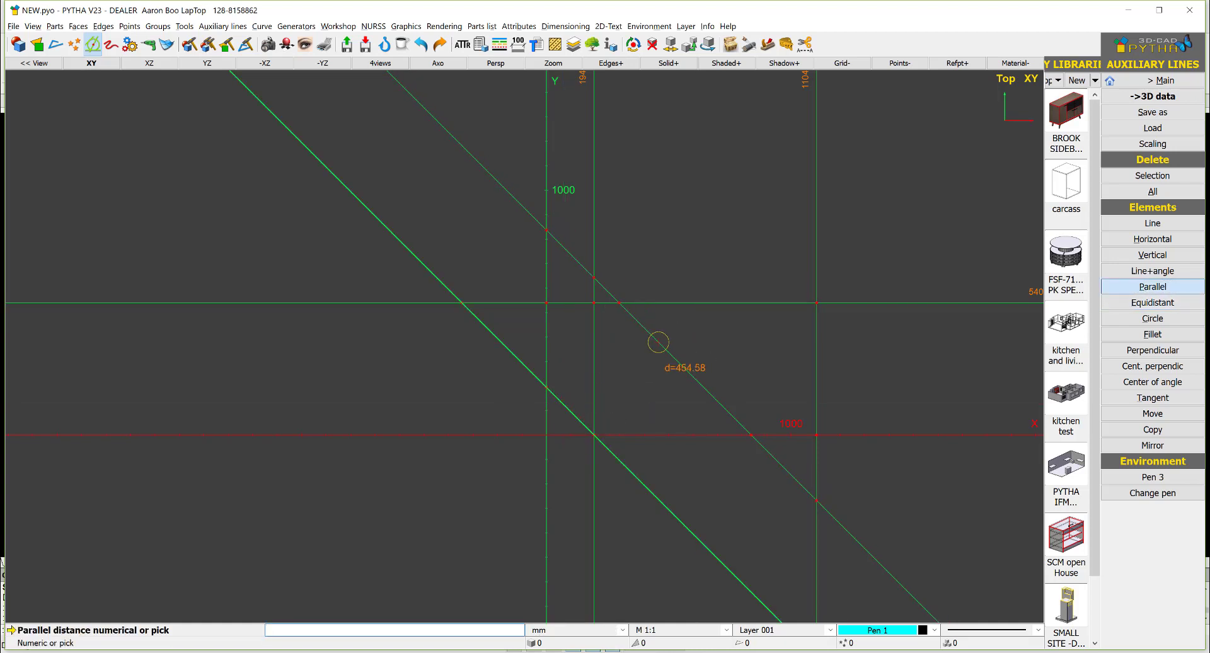
{"action": "key", "text": "Return"}
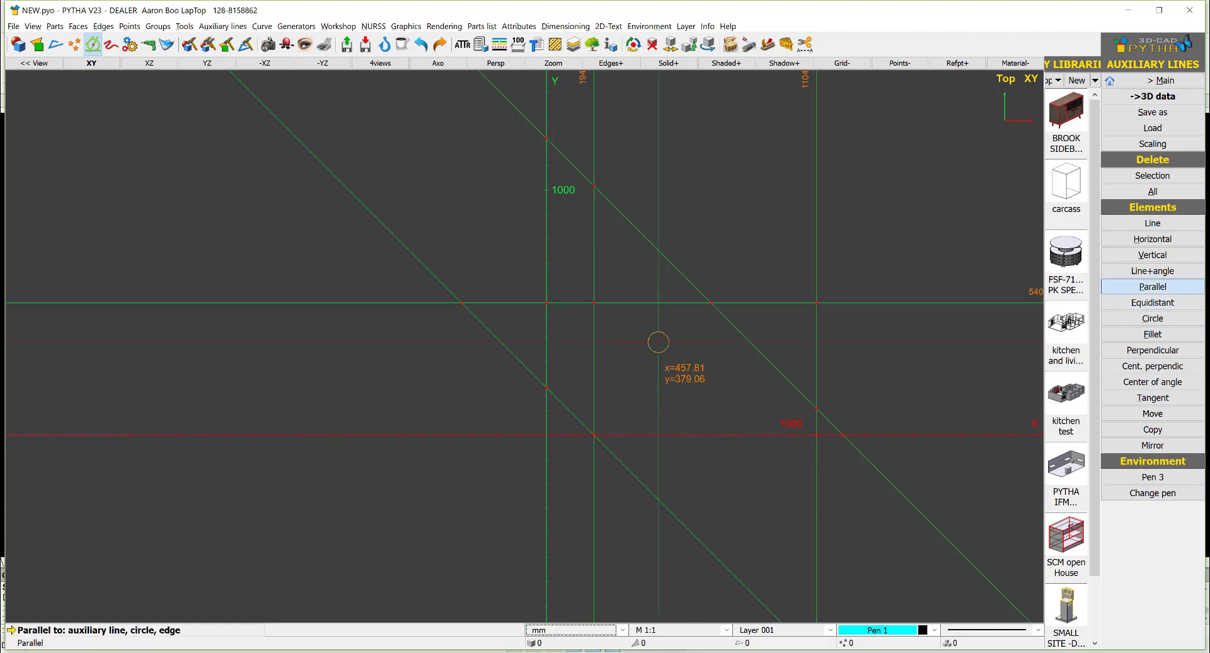
{"action": "key", "text": "Escape"}
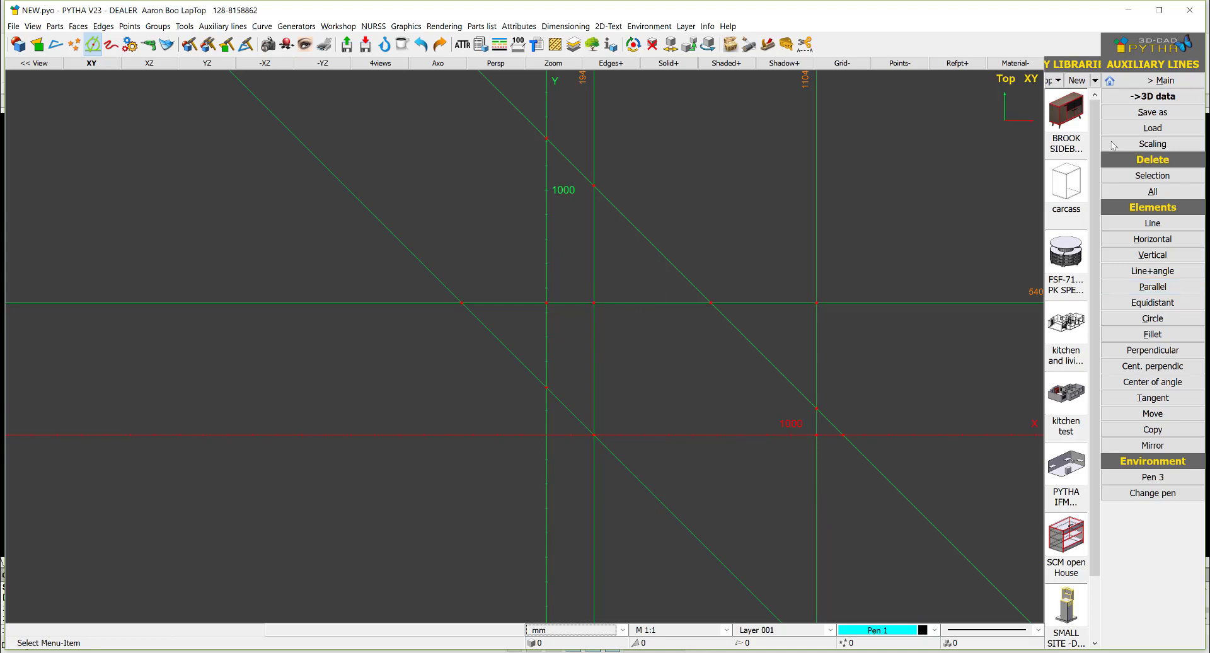
Add a 45° auxiliary line through the slanted line's intersection with the Y axis, crossing the parallel slanted line at right angles
{"action": "left_click", "coordinate": [1151, 223]}
{"action": "left_click", "coordinate": [547, 386]}
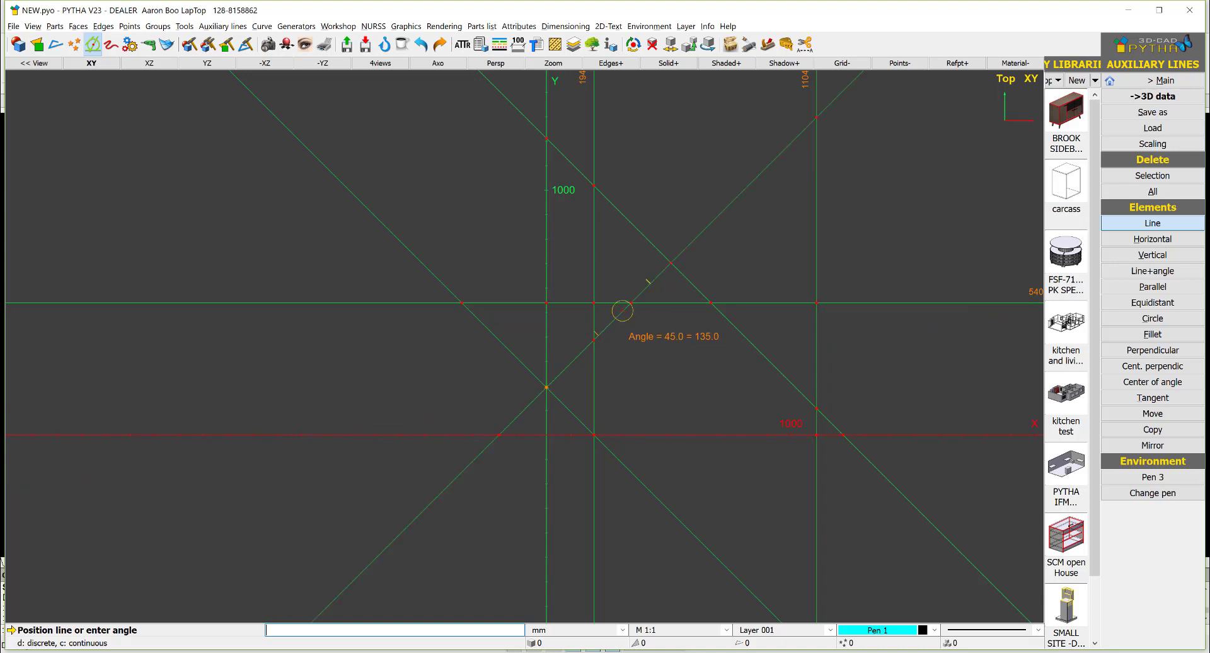
{"action": "left_click", "coordinate": [621, 312]}
{"action": "right_click", "coordinate": [700, 410]}
Capture the auxiliary line layout with Snipping Tool and choose a pen for marking up the capture
{"action": "scroll", "coordinate": [693, 405], "scroll_direction": "up", "scroll_amount": 2}
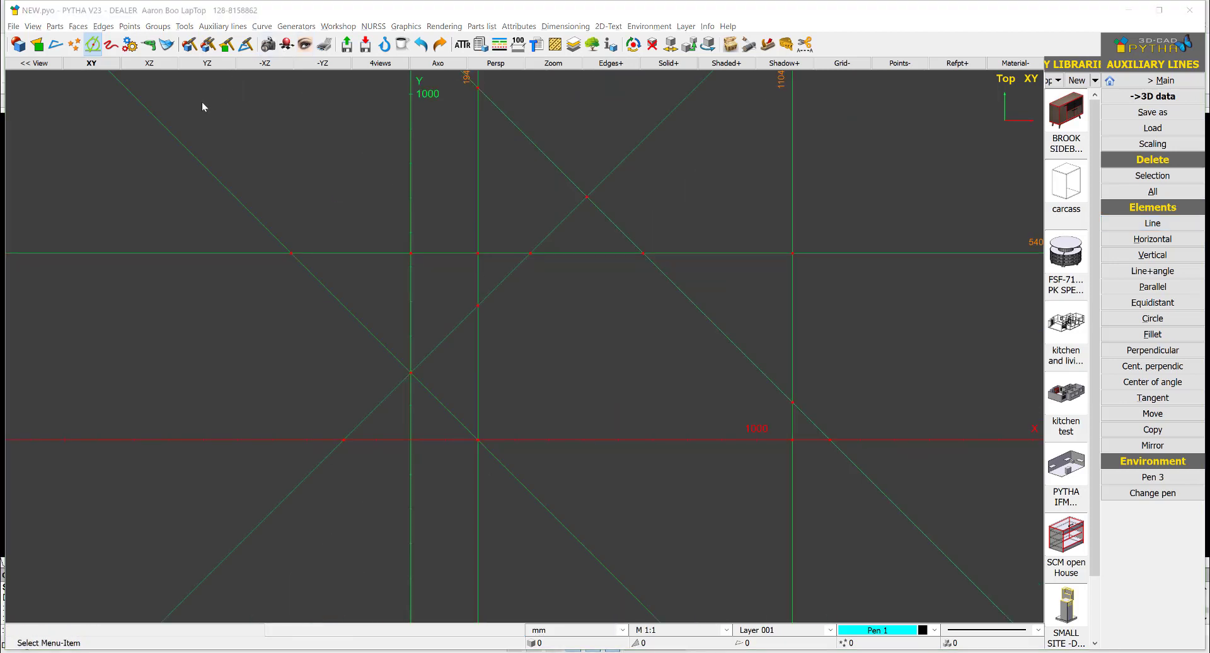
{"action": "left_click", "coordinate": [85, 38]}
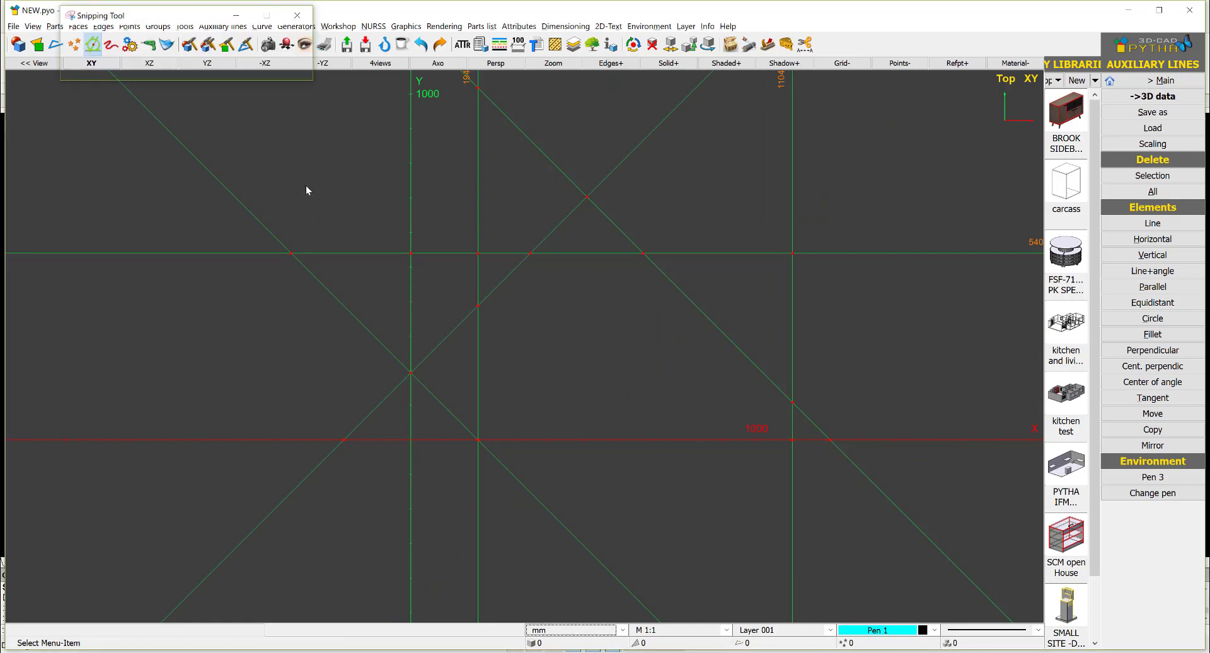
{"action": "key", "text": "ctrl+n"}
{"action": "left_click_drag", "start_coordinate": [305, 184], "coordinate": [916, 550]}
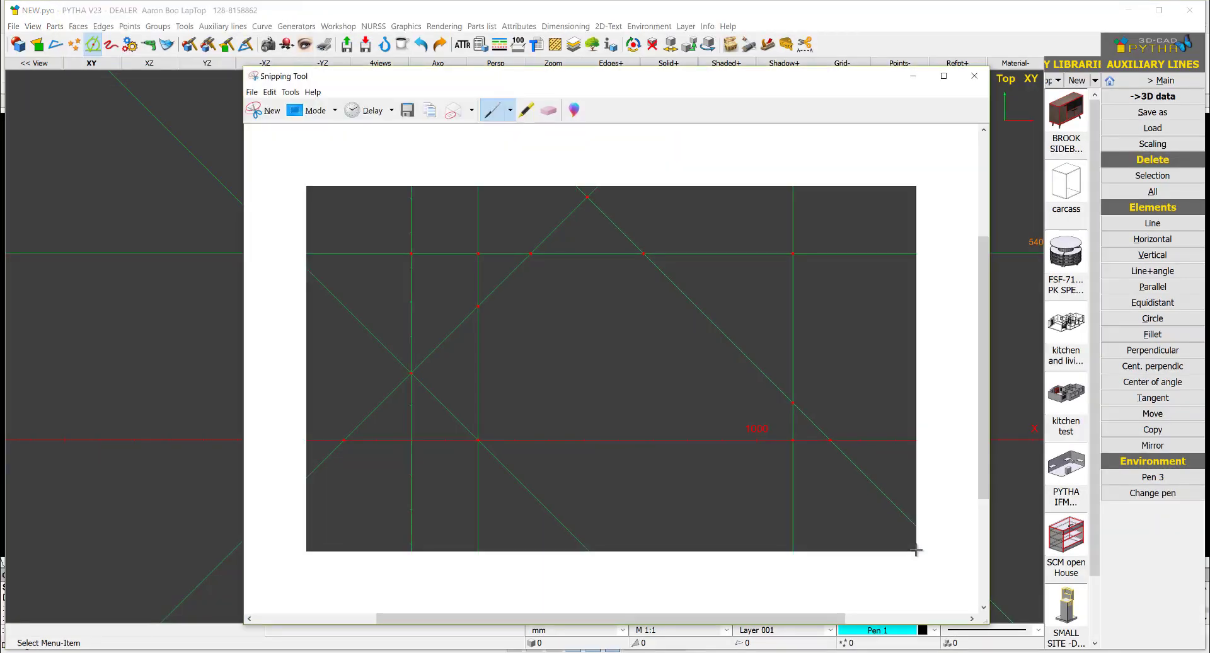
{"action": "left_click", "coordinate": [525, 111]}
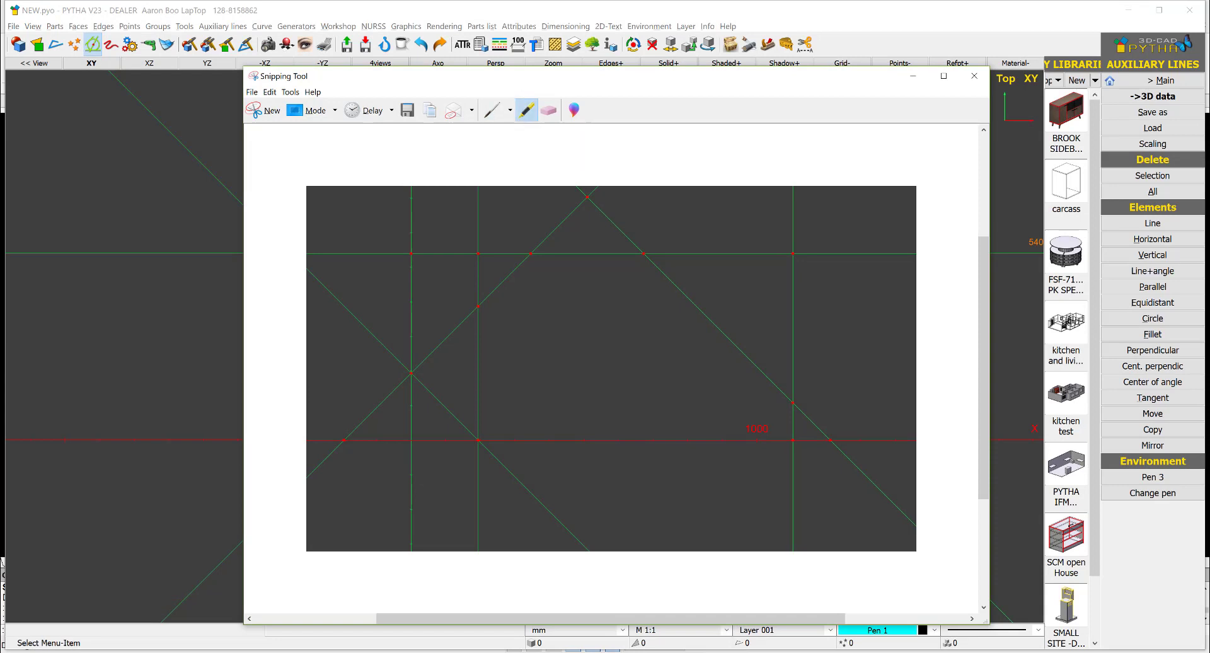
{"action": "left_click", "coordinate": [510, 110]}
{"action": "left_click", "coordinate": [472, 129]}
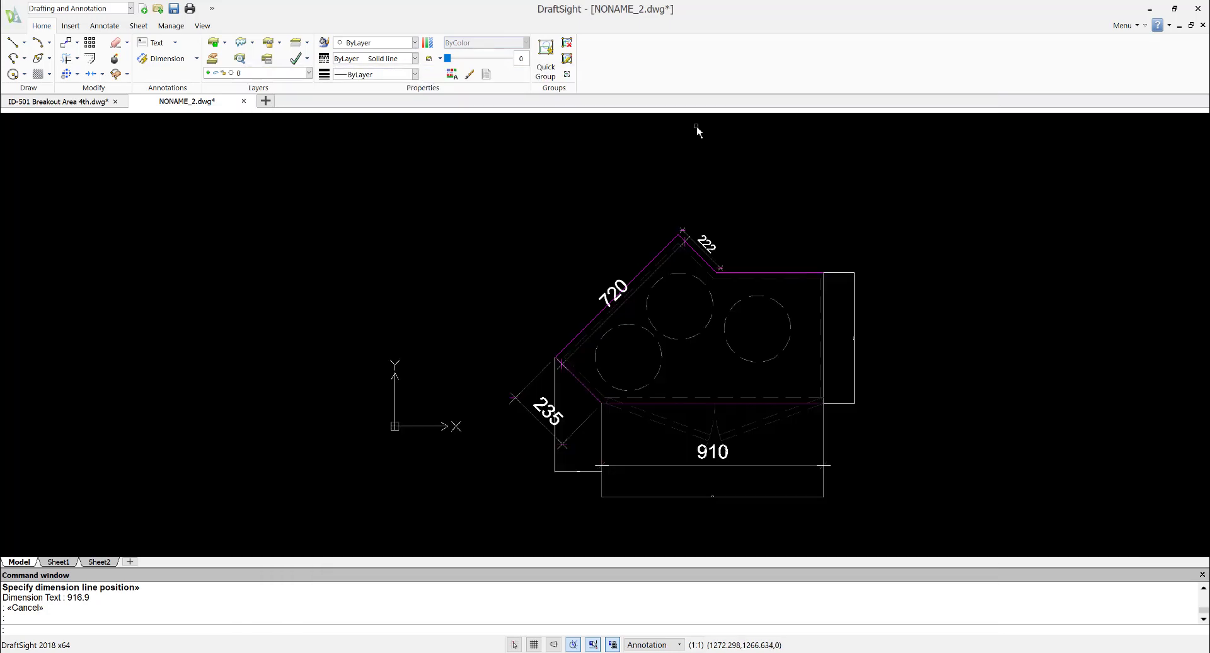
In PYTHA, create a six-sided 3D face through (194, 0), (0, 194), (509.12, 703.12), the parallel slanted line's crossing at Y 540, (1104, 540) and (1104, 0)
{"action": "key", "text": "alt+Tab"}
{"action": "left_click", "coordinate": [655, 202]}
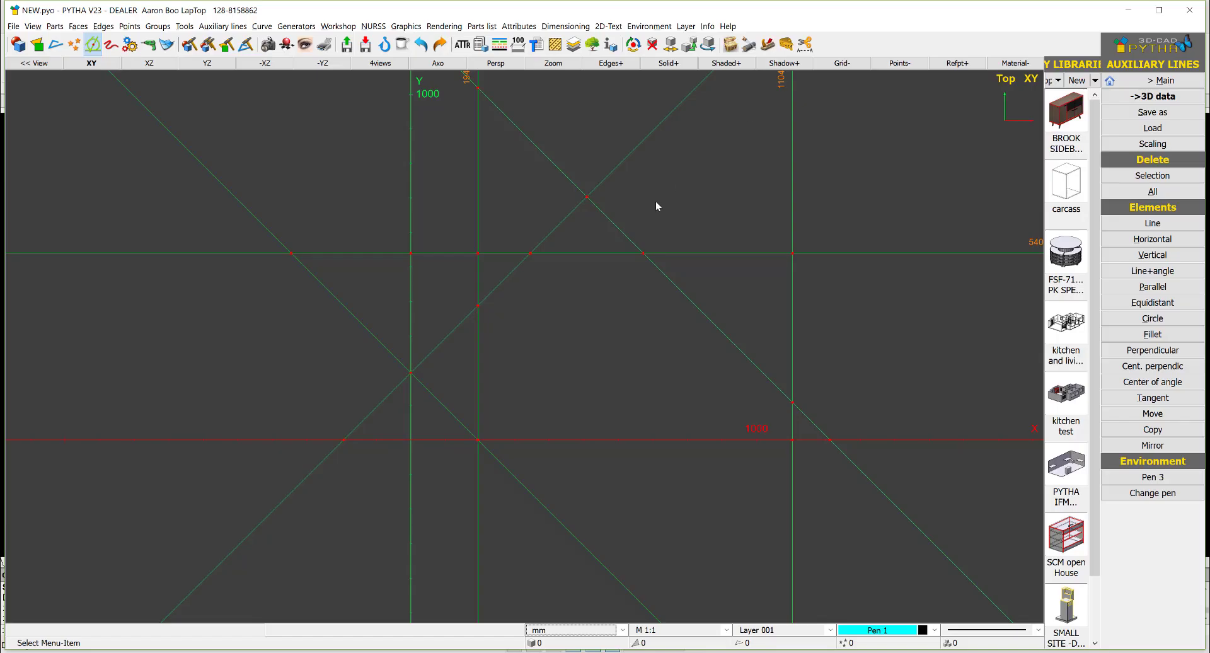
{"action": "left_click", "coordinate": [1153, 97]}
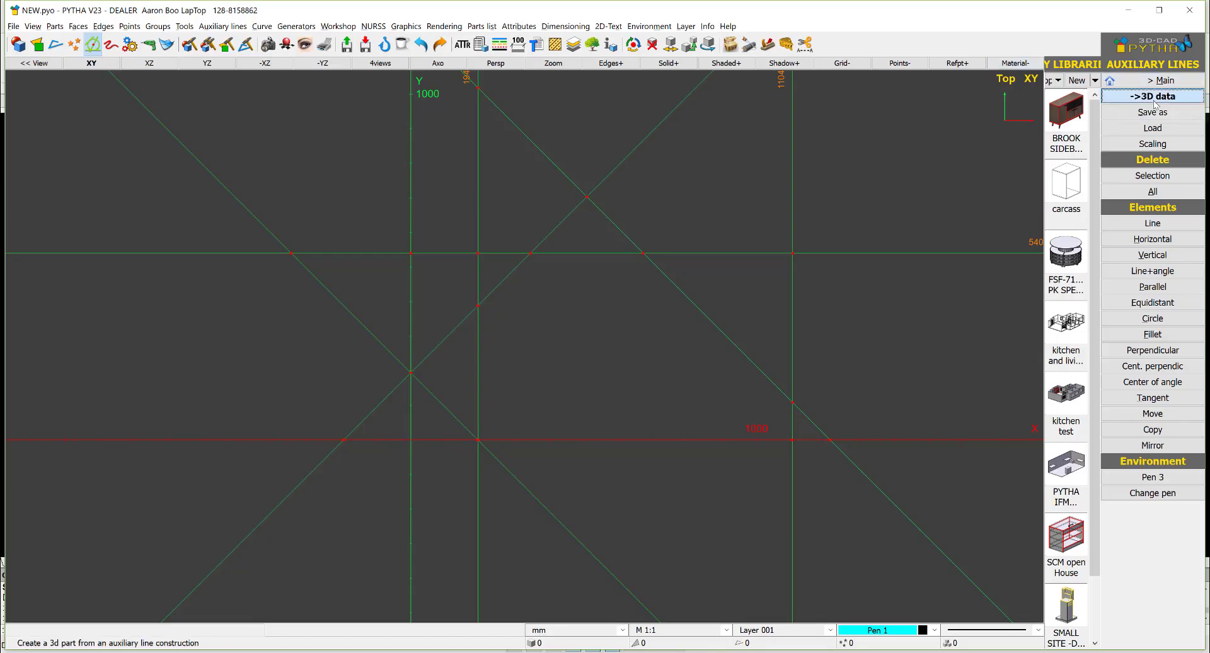
{"action": "left_click", "coordinate": [1157, 132]}
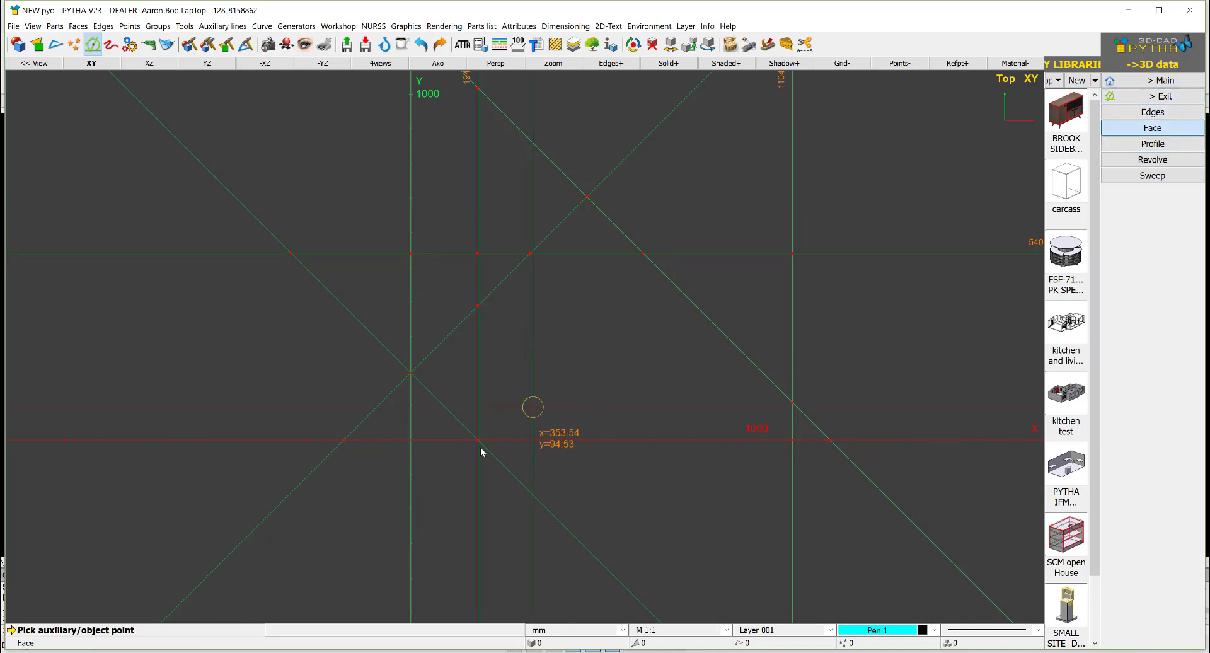
{"action": "left_click", "coordinate": [478, 440]}
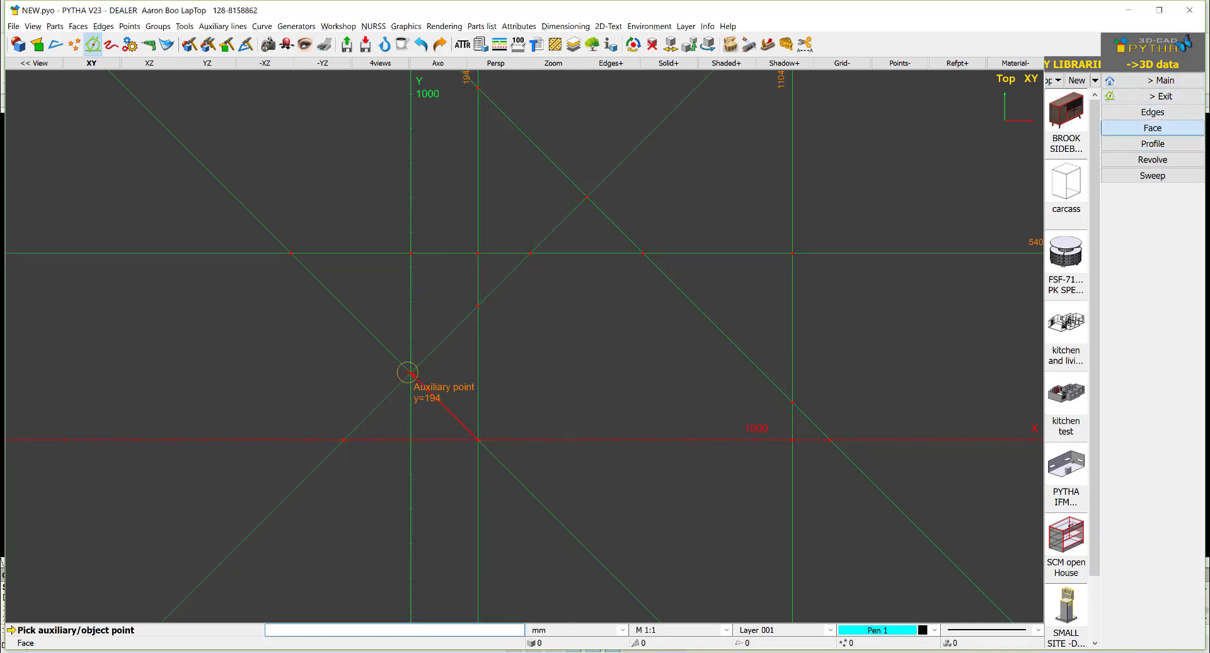
{"action": "left_click", "coordinate": [409, 373]}
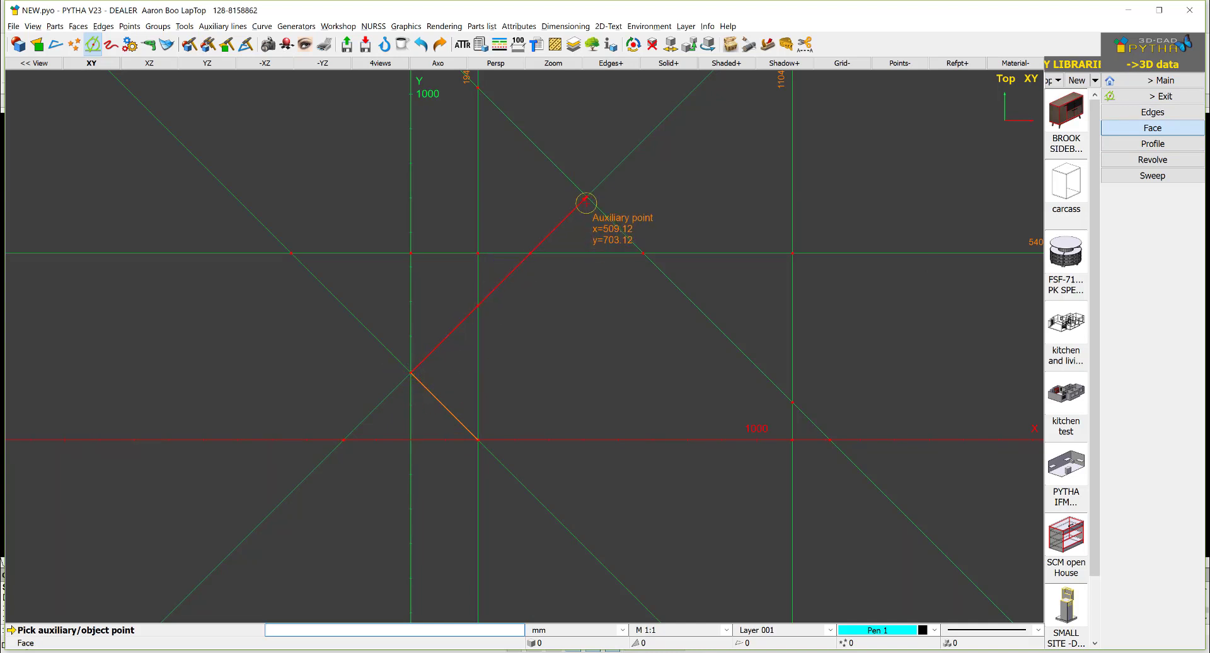
{"action": "left_click", "coordinate": [584, 201]}
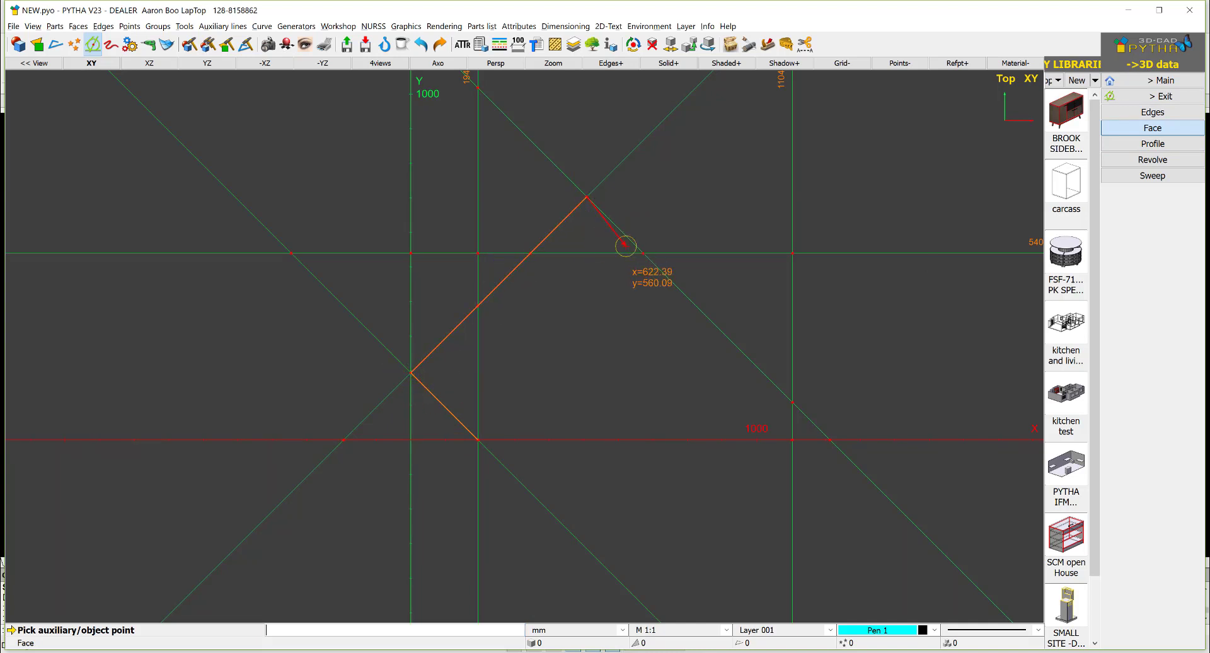
{"action": "left_click", "coordinate": [642, 253]}
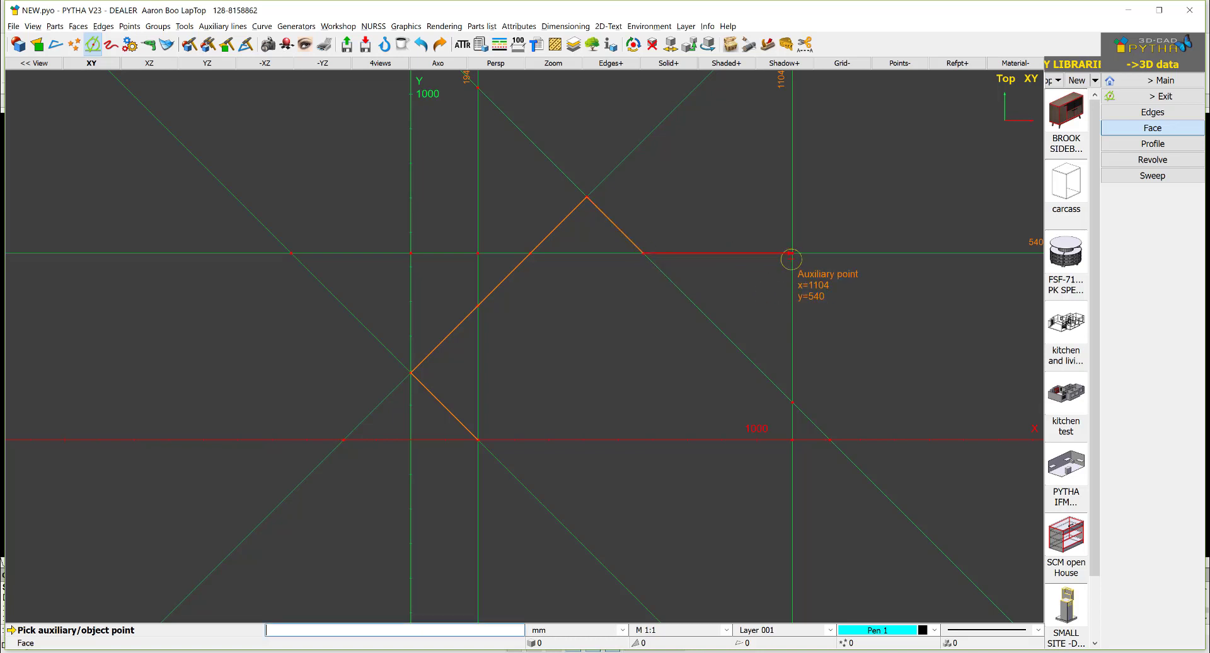
{"action": "left_click", "coordinate": [792, 253]}
{"action": "left_click", "coordinate": [792, 439]}
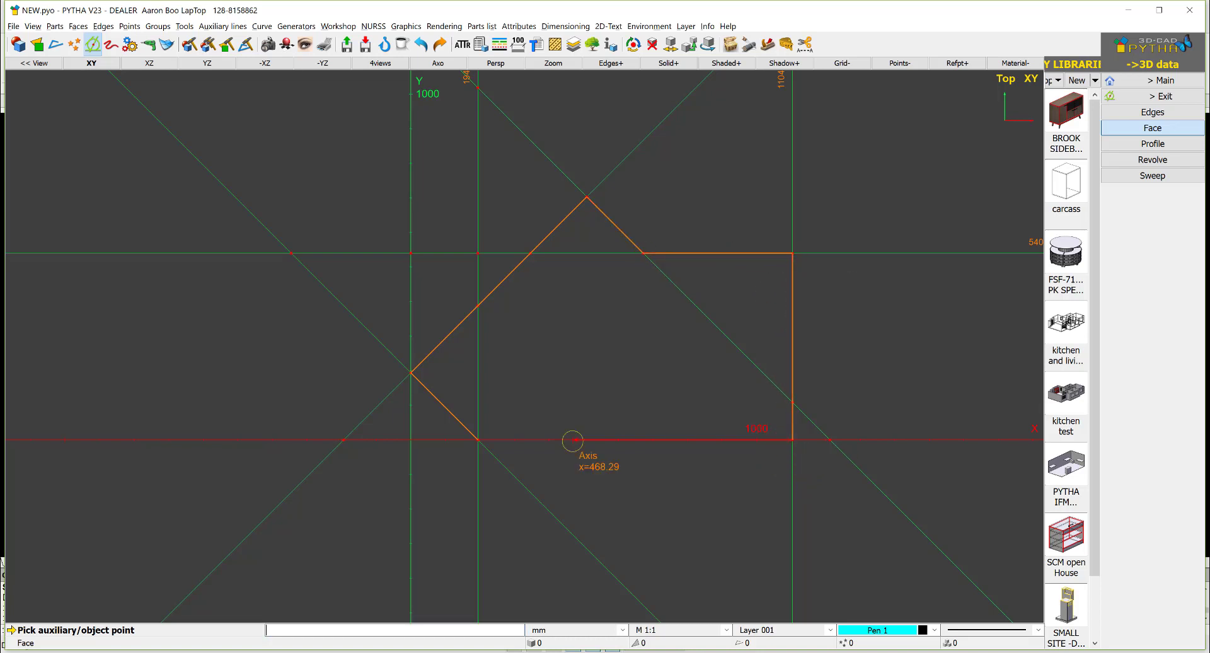
{"action": "left_click", "coordinate": [652, 262]}
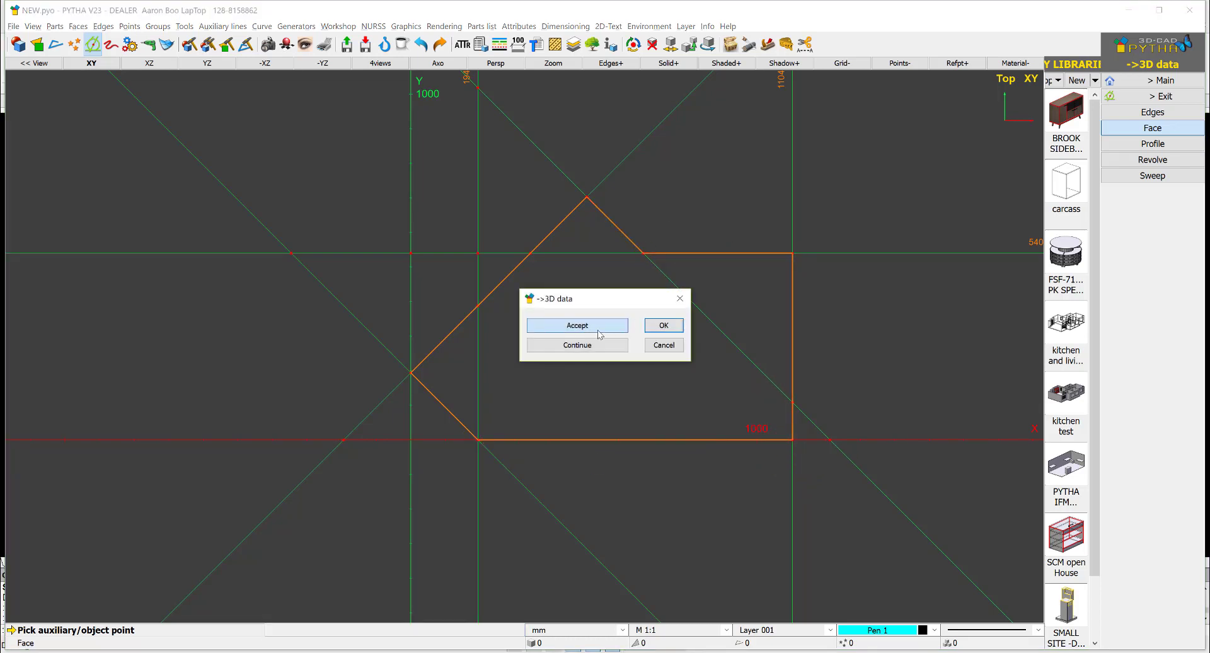
{"action": "left_click", "coordinate": [577, 325]}
{"action": "left_click", "coordinate": [451, 63]}
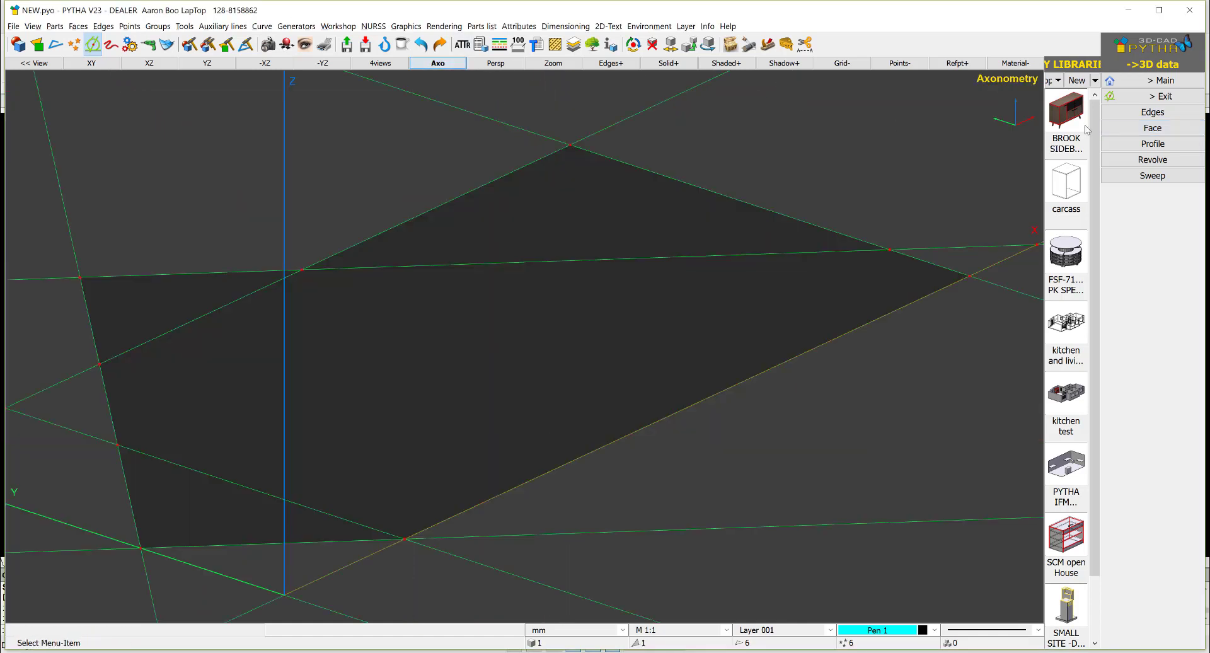
{"action": "left_click", "coordinate": [1145, 95]}
{"action": "left_click", "coordinate": [1153, 80]}
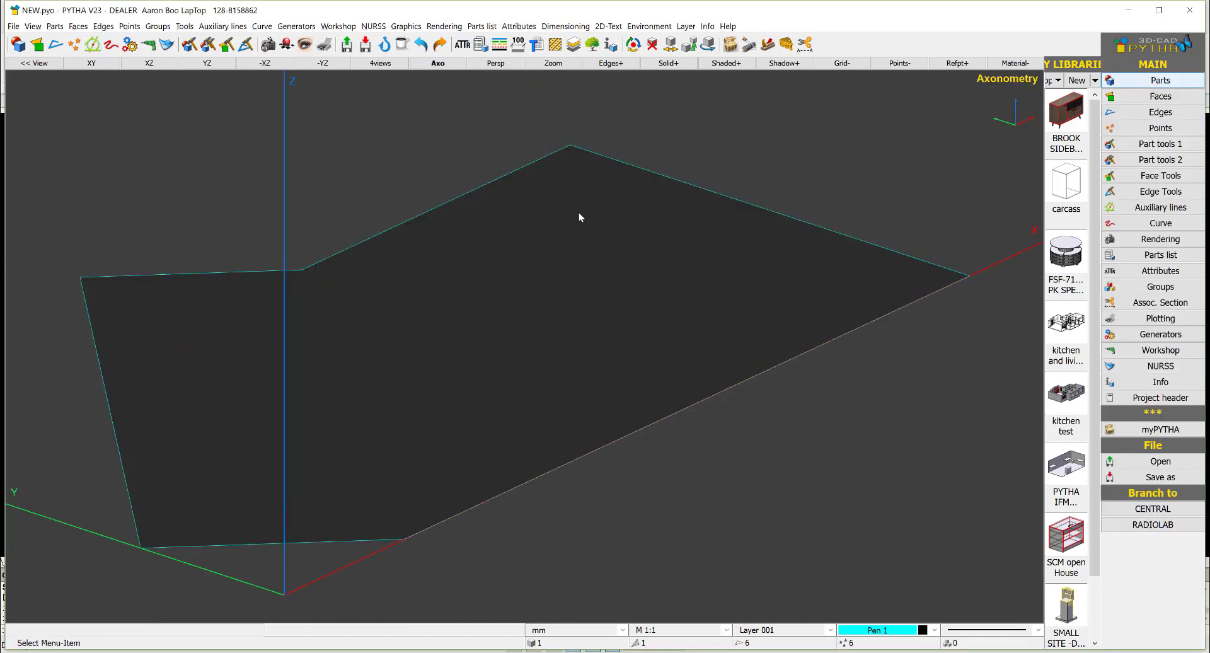
Turn the six-sided face into a straight profile body with a total length of -18 mm
{"action": "scroll", "coordinate": [583, 182], "scroll_direction": "up", "scroll_amount": 3}
{"action": "scroll", "coordinate": [624, 277], "scroll_direction": "down", "scroll_amount": 5}
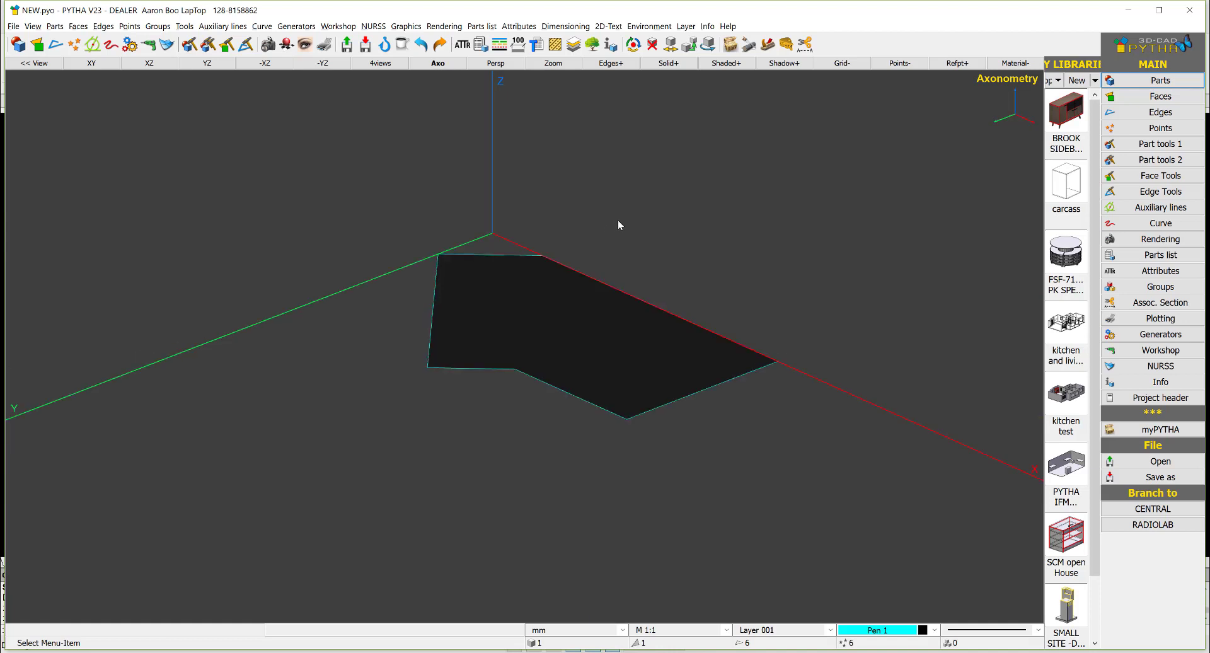
{"action": "left_click", "coordinate": [1132, 80]}
{"action": "left_click", "coordinate": [1128, 273]}
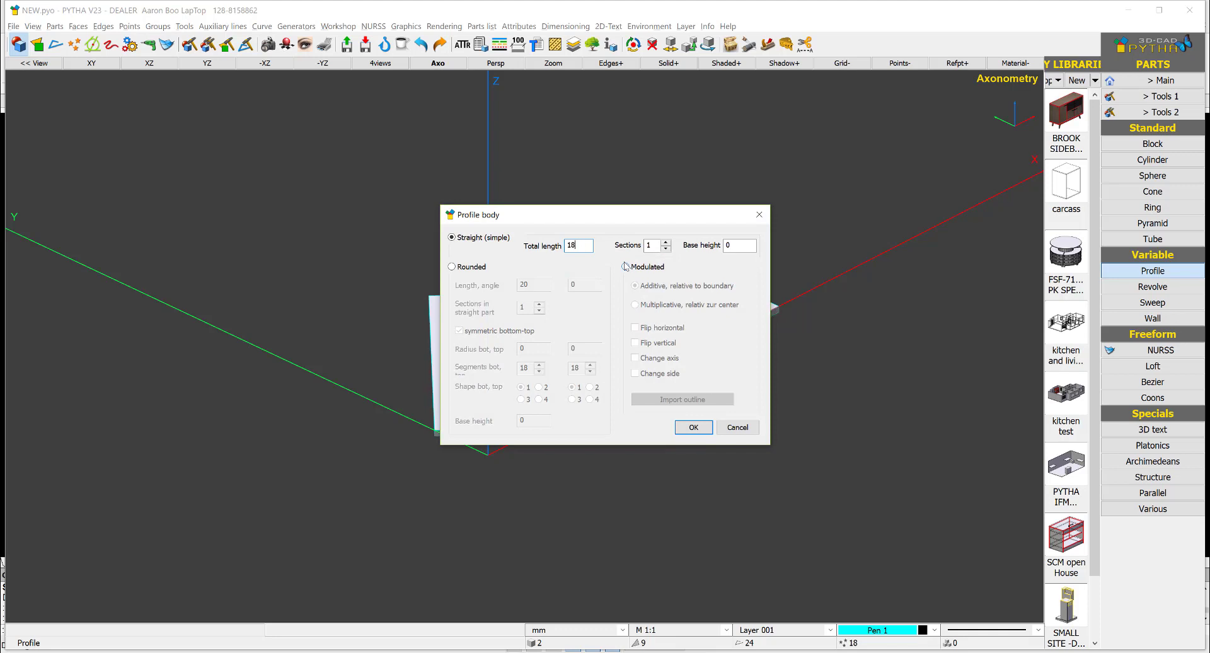
{"action": "type", "text": "-1"}
{"action": "key", "text": "Return"}
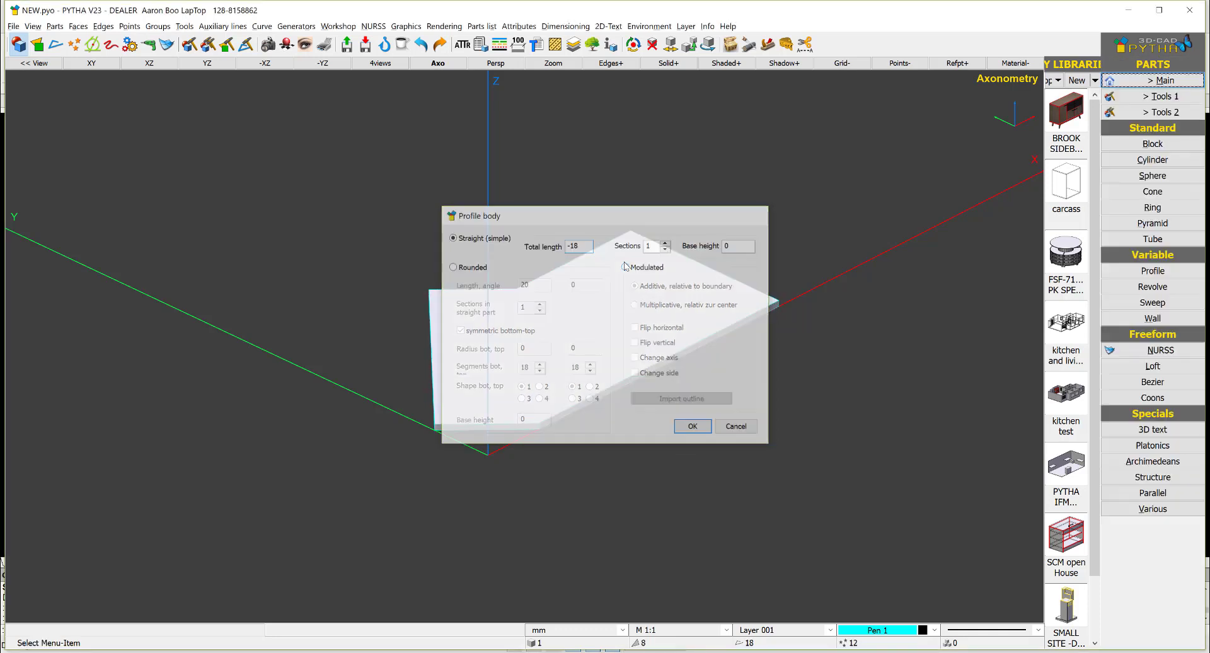
Copy the angled base panel straight up along Z, leaving a 714 mm gap between the two panels
{"action": "key", "text": "alt+Tab"}
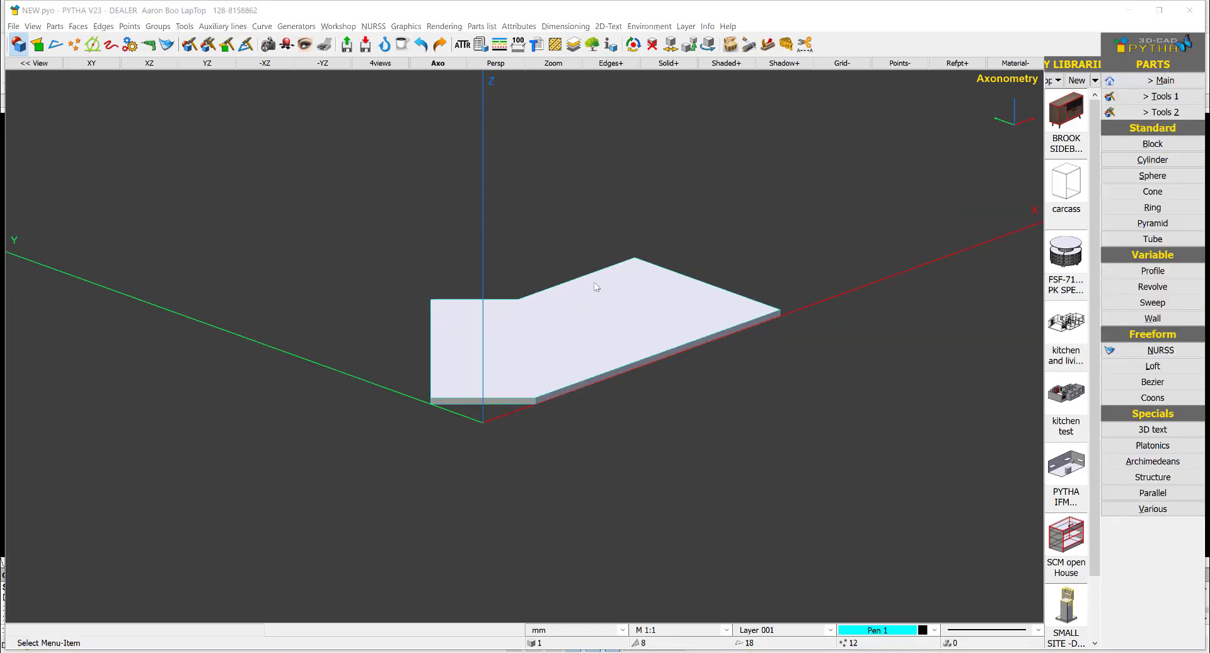
{"action": "key", "text": "alt+Tab"}
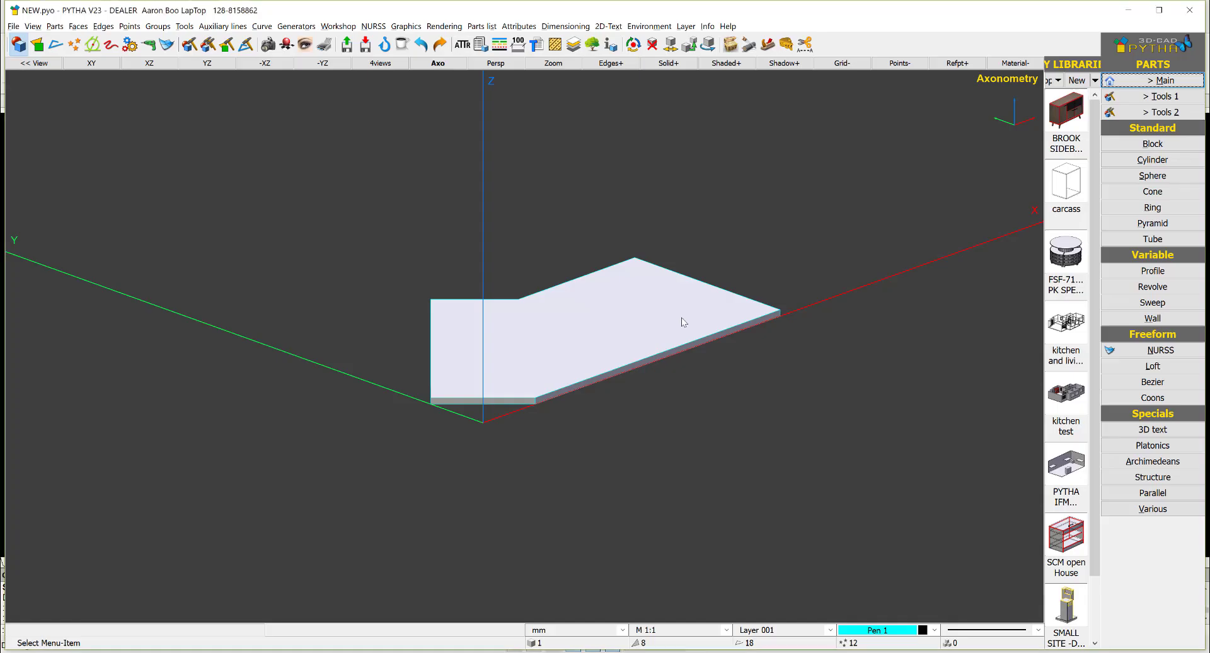
{"action": "right_click", "coordinate": [682, 313]}
{"action": "left_click", "coordinate": [693, 337]}
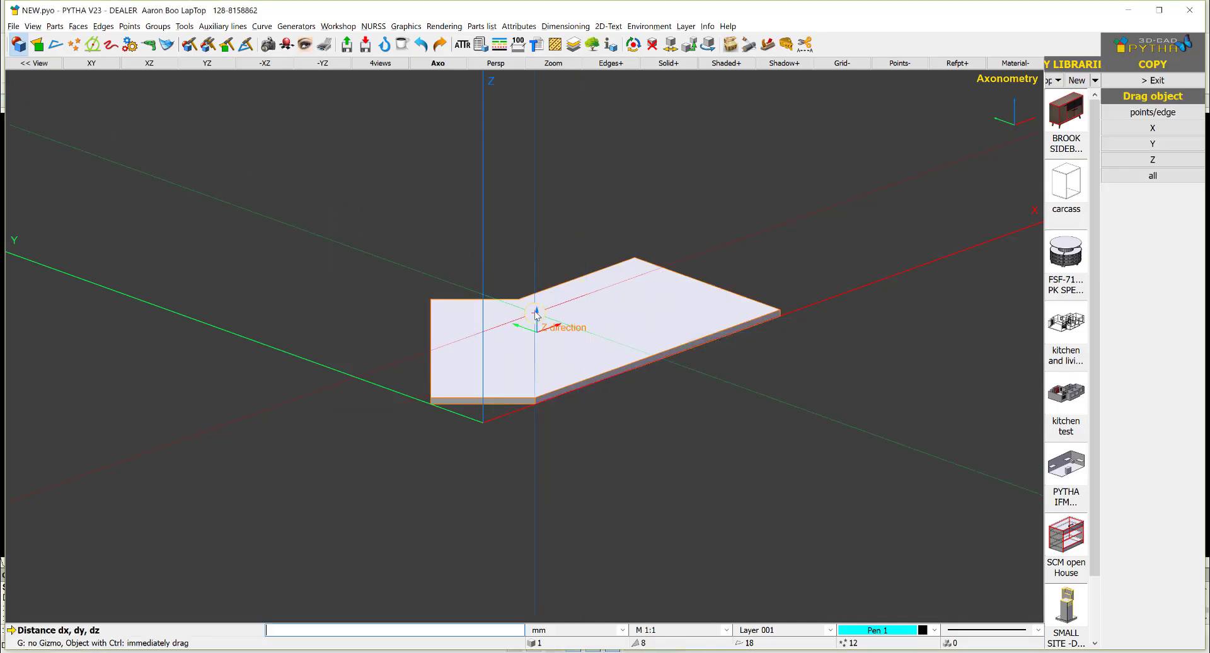
{"action": "left_click_drag", "start_coordinate": [532, 313], "coordinate": [532, 187]}
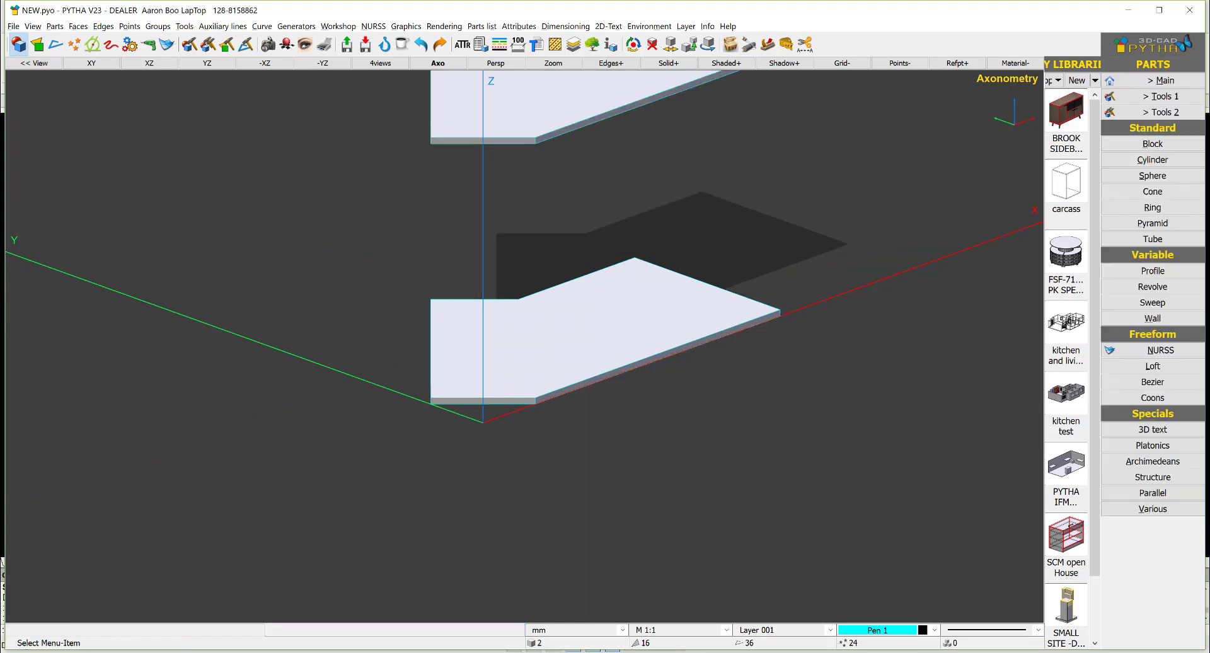
Add a side panel block between the two angled panels, starting at (1104, 0, 18) with lengths -18, 540 and 714 mm
{"action": "scroll", "coordinate": [536, 252], "scroll_direction": "down", "scroll_amount": 2}
{"action": "scroll", "coordinate": [567, 312], "scroll_direction": "up", "scroll_amount": 3}
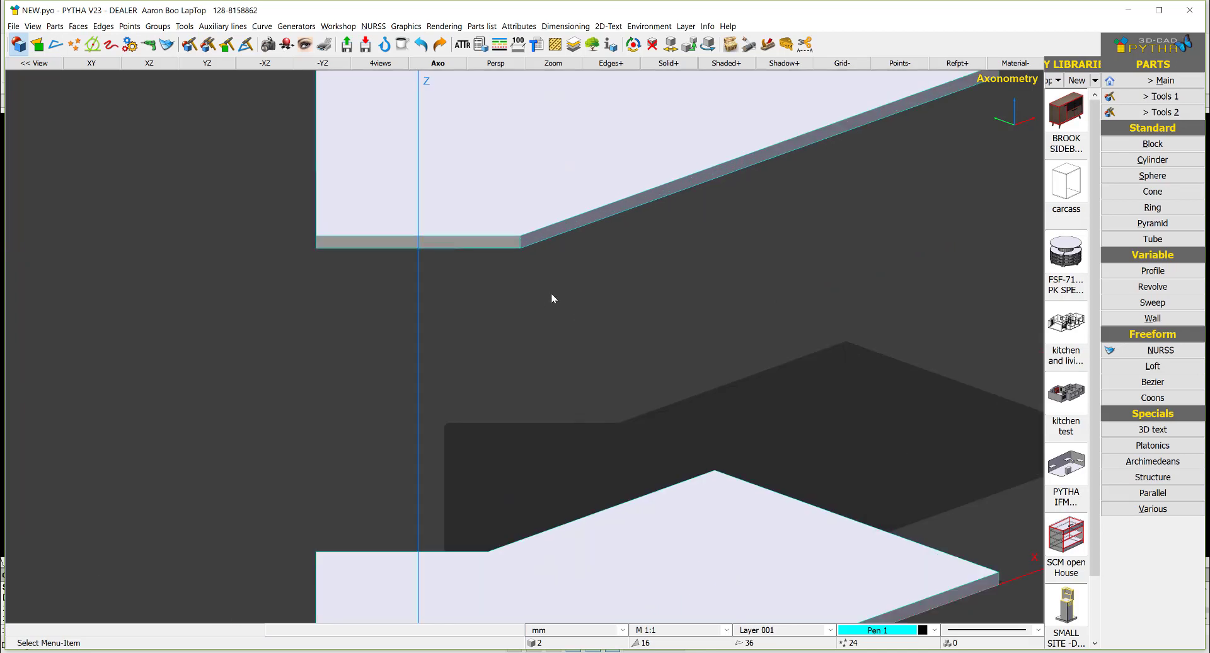
{"action": "scroll", "coordinate": [576, 309], "scroll_direction": "down", "scroll_amount": 4}
{"action": "middle_click_drag", "start_coordinate": [602, 327], "coordinate": [365, 340]}
{"action": "key", "text": "b"}
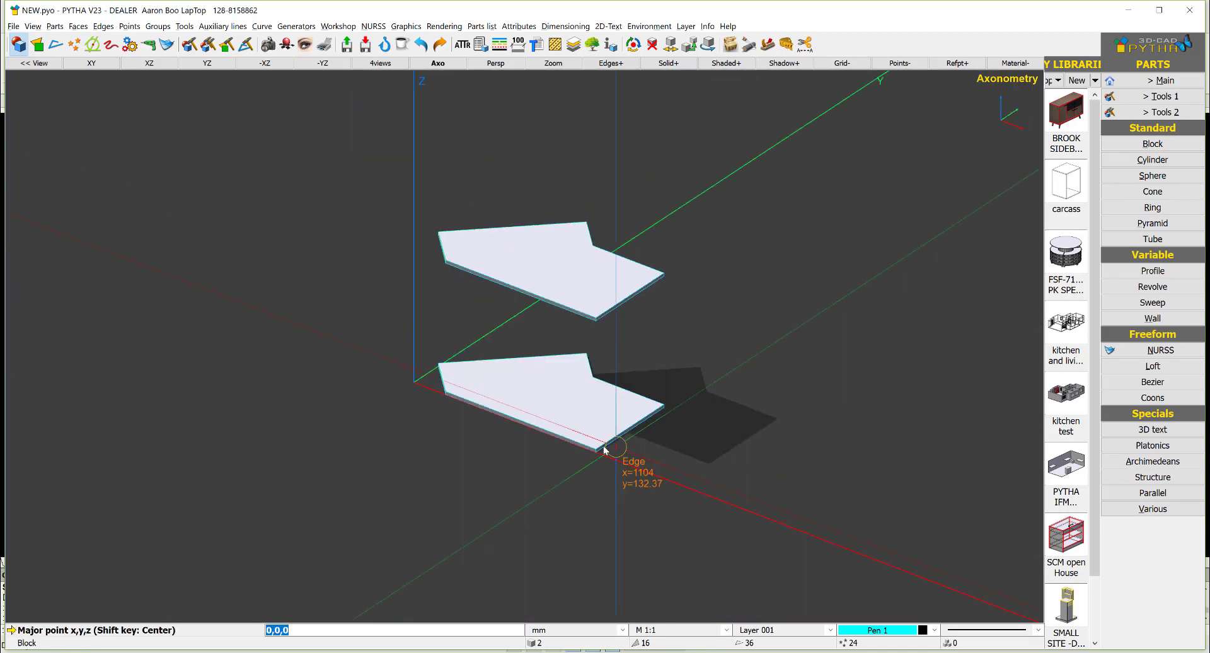
{"action": "scroll", "coordinate": [600, 447], "scroll_direction": "down", "scroll_amount": 2}
{"action": "scroll", "coordinate": [601, 449], "scroll_direction": "up", "scroll_amount": 3}
{"action": "left_click", "coordinate": [534, 455]}
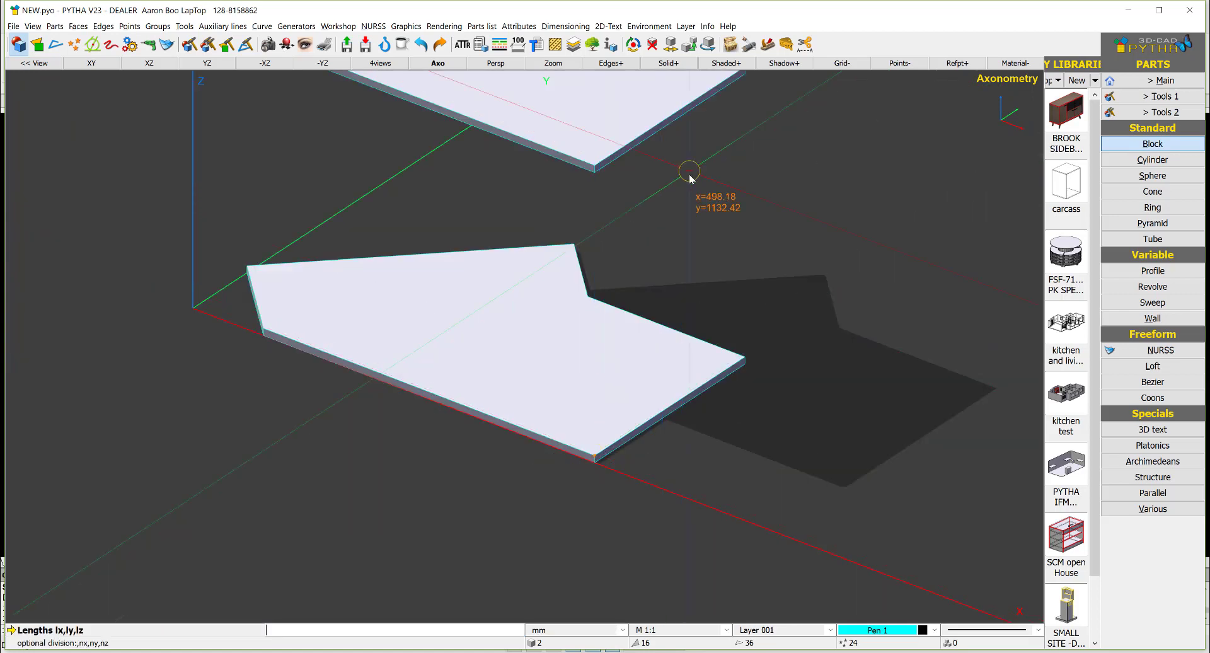
{"action": "scroll", "coordinate": [690, 177], "scroll_direction": "down", "scroll_amount": 1}
{"action": "left_click", "coordinate": [709, 159]}
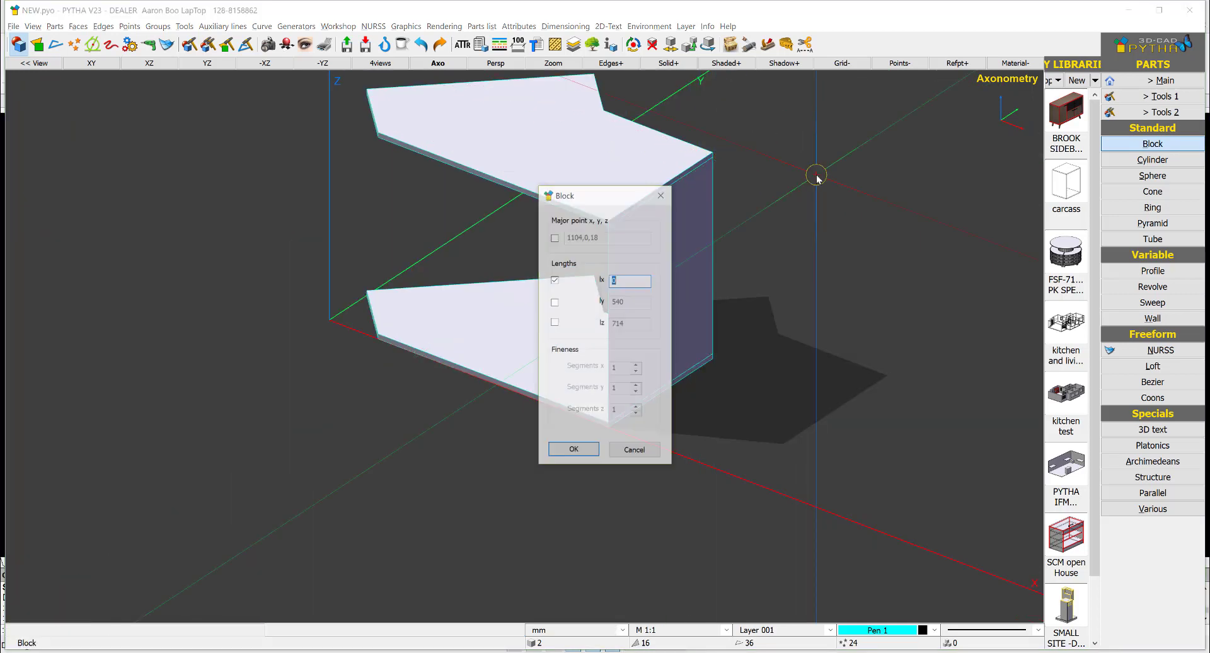
{"action": "key", "text": "BackSpace"}
{"action": "type", "text": "18"}
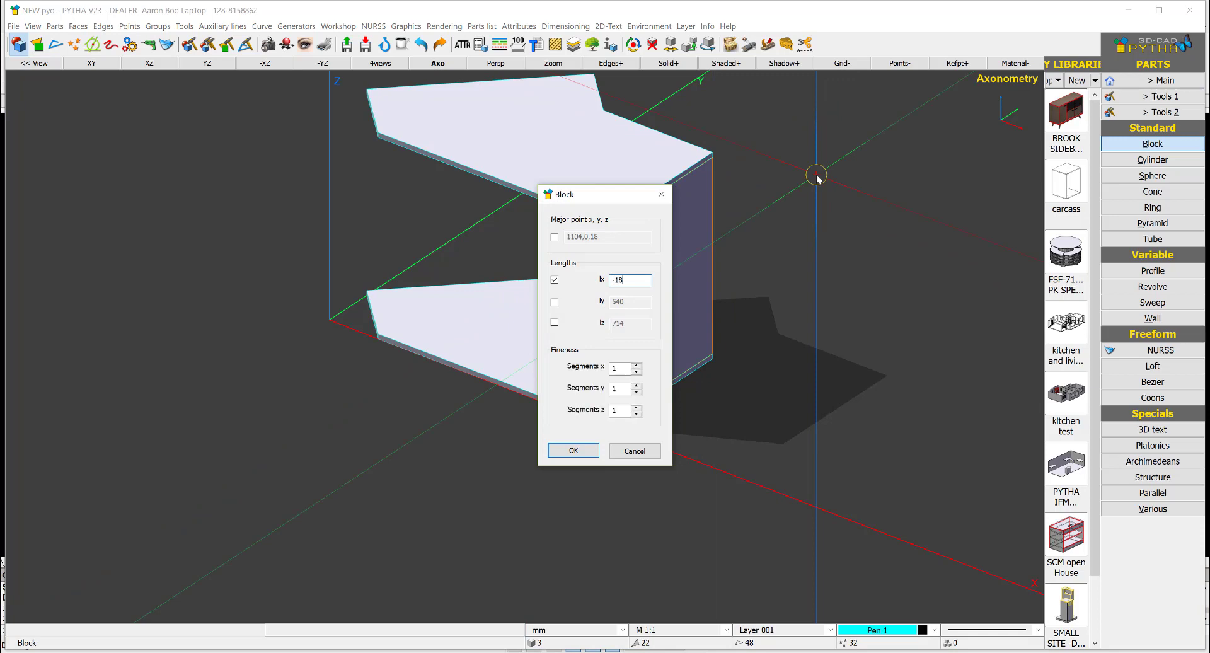
{"action": "key", "text": "Return"}
Add a second block between the angled panels along the X axis, starting at (194, 0, 18) with lengths 892, 18 and 714 mm
{"action": "key", "text": "b"}
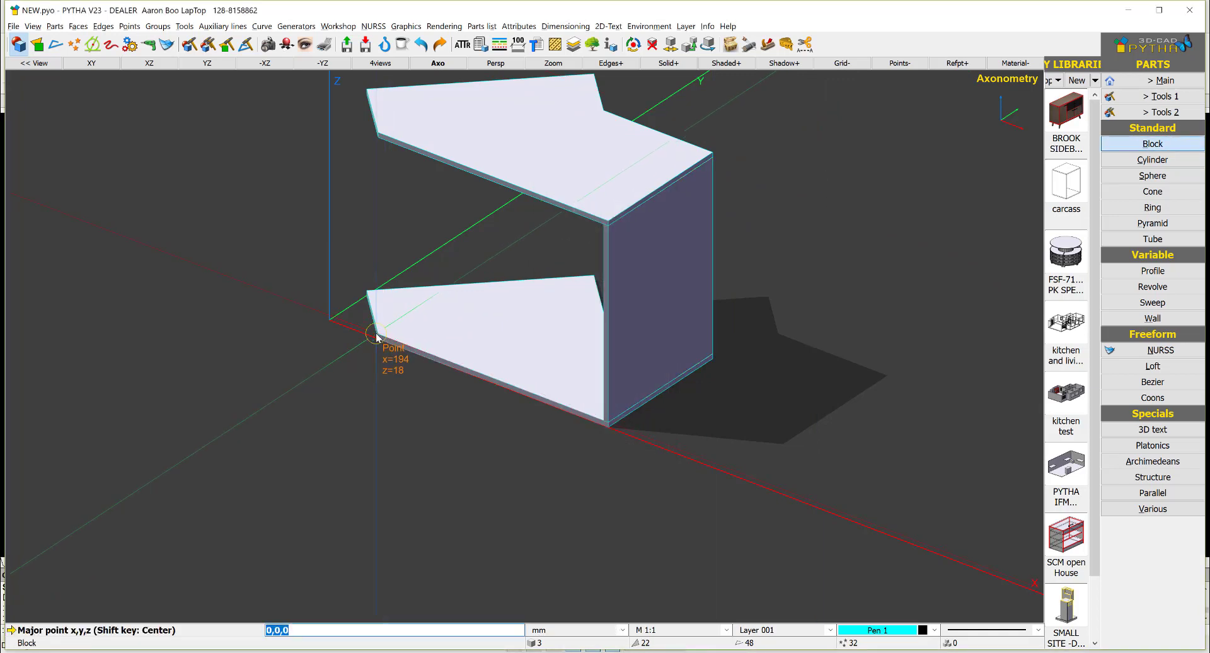
{"action": "left_click", "coordinate": [379, 335]}
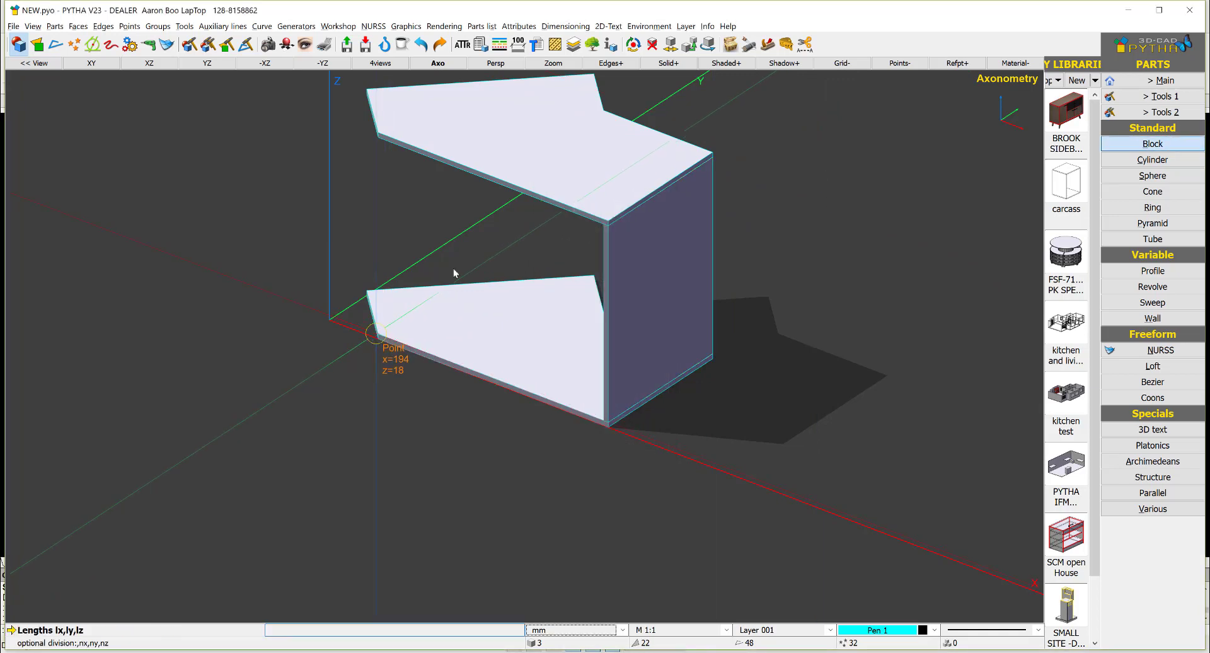
{"action": "left_click", "coordinate": [607, 235]}
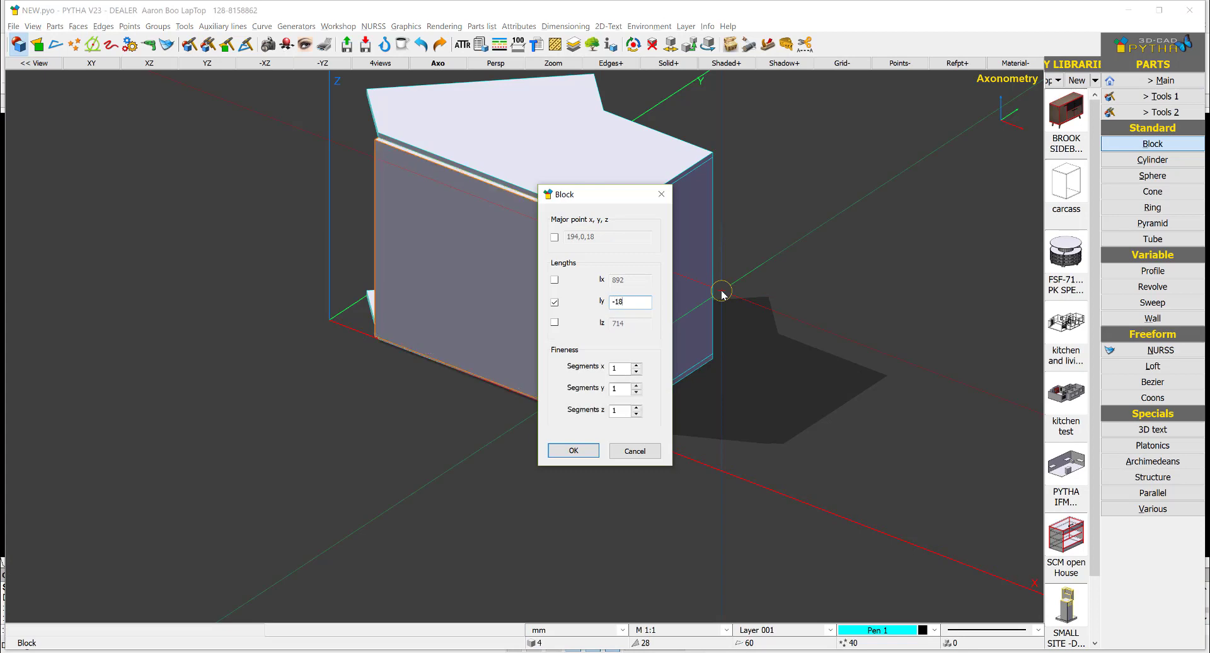
{"action": "type", "text": "18"}
{"action": "key", "text": "Return"}
Examine the corner where the end of the panel along the X axis meets the base panel's slanted 45° edge
{"action": "mouse_move", "coordinate": [721, 290]}
{"action": "middle_mouse_down"}
{"action": "mouse_move", "coordinate": [458, 270]}
{"action": "mouse_move", "coordinate": [716, 246]}
{"action": "mouse_move", "coordinate": [727, 268]}
{"action": "middle_mouse_up"}
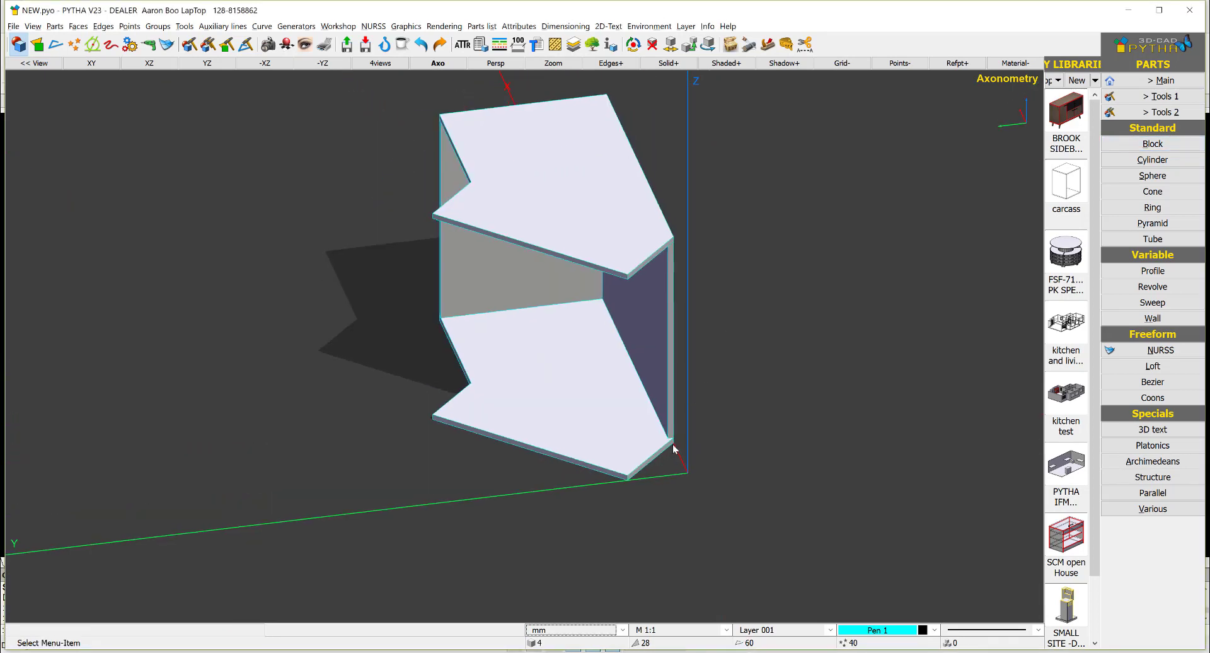
{"action": "scroll", "coordinate": [673, 444], "scroll_direction": "down", "scroll_amount": 2}
{"action": "scroll", "coordinate": [673, 444], "scroll_direction": "up", "scroll_amount": 5}
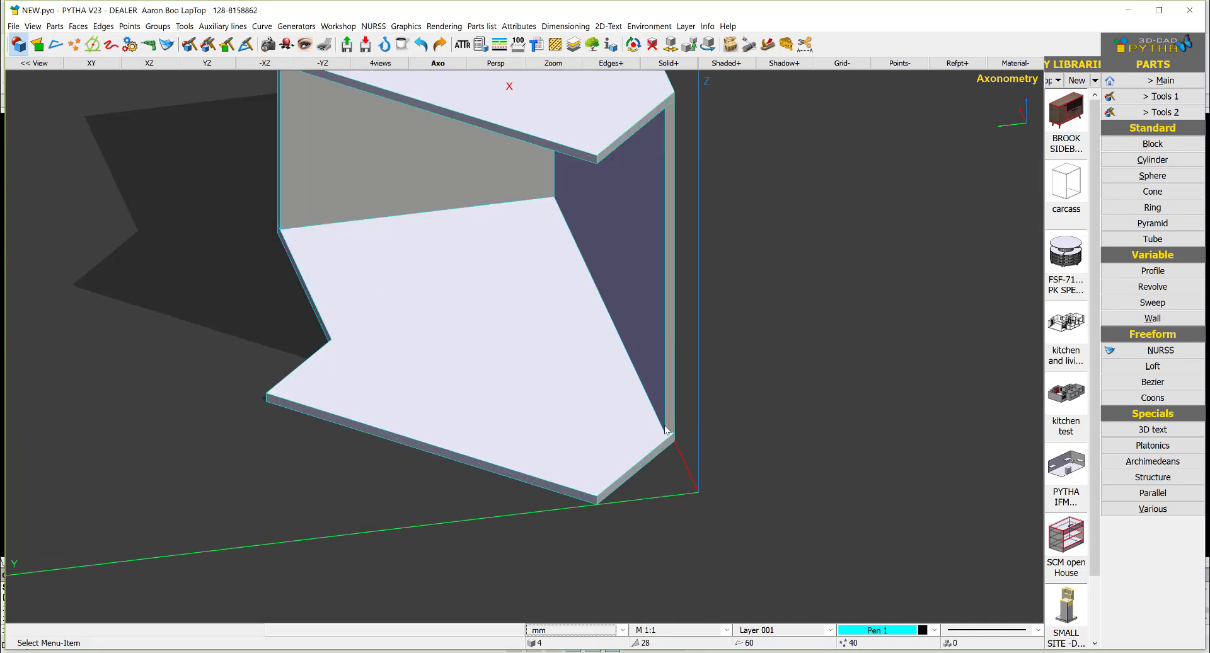
{"action": "scroll", "coordinate": [672, 434], "scroll_direction": "down", "scroll_amount": 1}
{"action": "scroll", "coordinate": [673, 435], "scroll_direction": "up", "scroll_amount": 4}
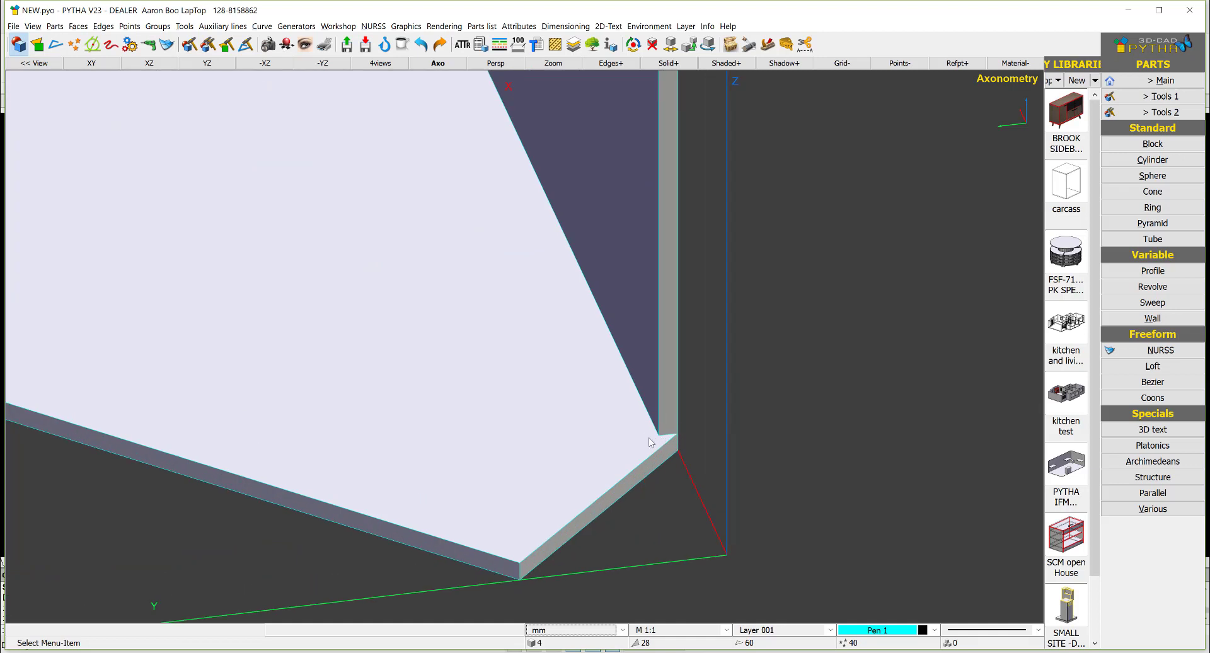
{"action": "scroll", "coordinate": [672, 437], "scroll_direction": "down", "scroll_amount": 4}
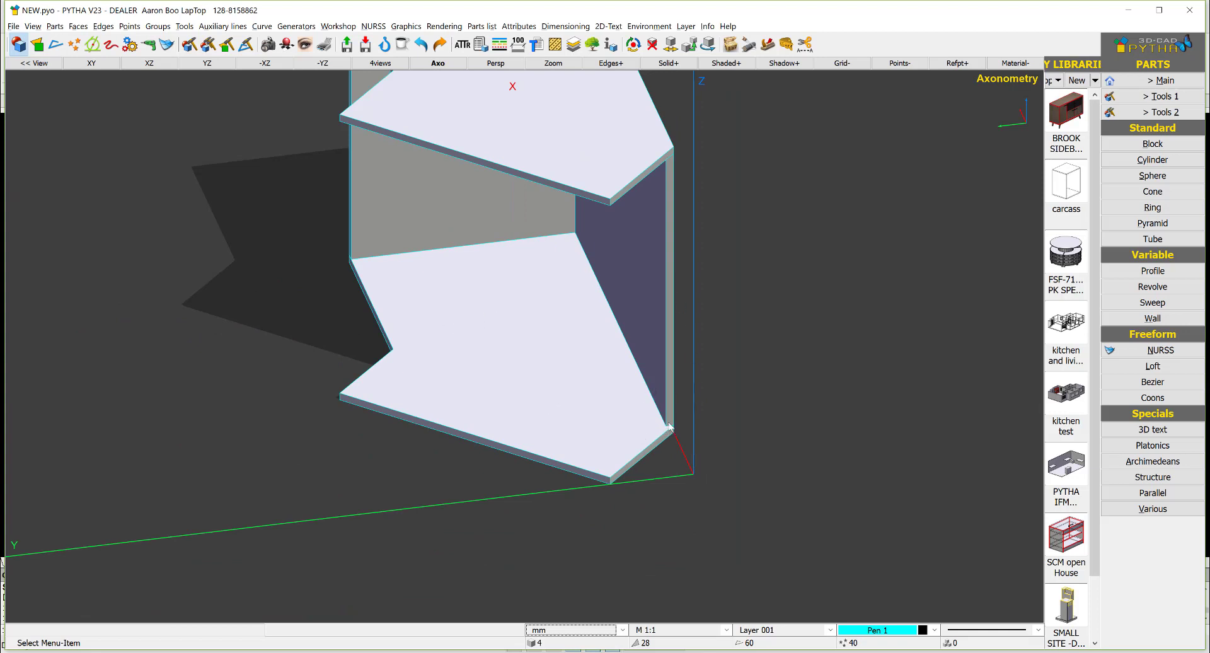
{"action": "scroll", "coordinate": [666, 435], "scroll_direction": "up", "scroll_amount": 2}
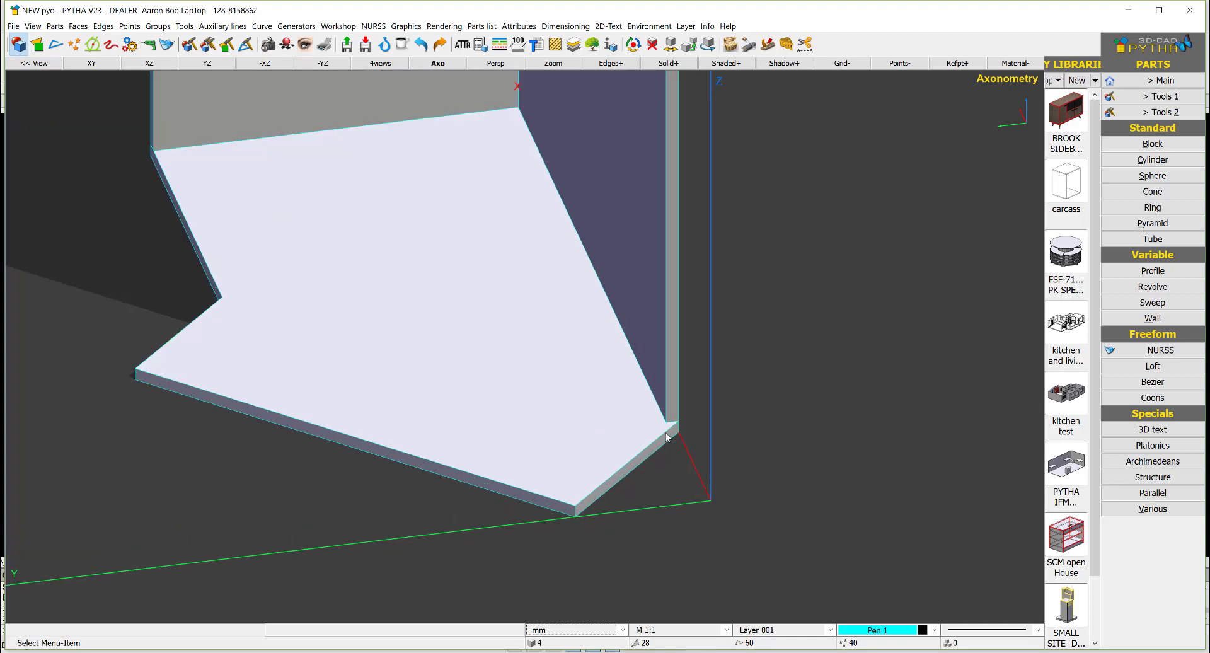
{"action": "scroll", "coordinate": [667, 435], "scroll_direction": "up", "scroll_amount": 2}
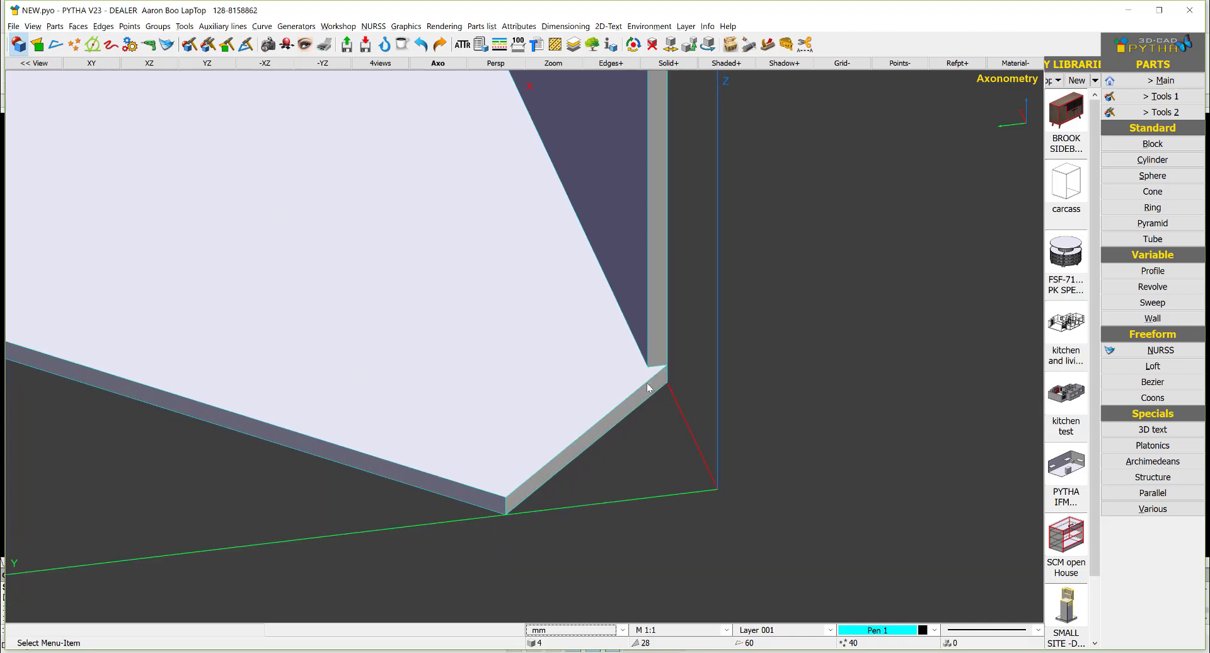
{"action": "left_click", "coordinate": [437, 63]}
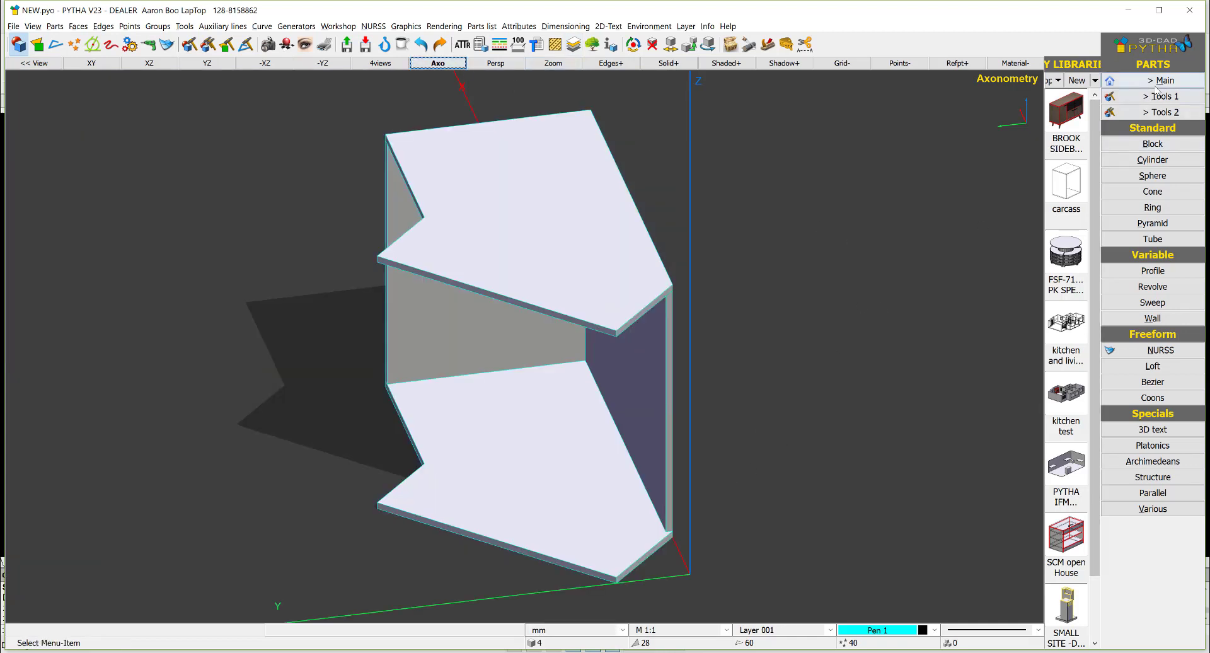
{"action": "middle_click_drag", "start_coordinate": [669, 511], "coordinate": [639, 421]}
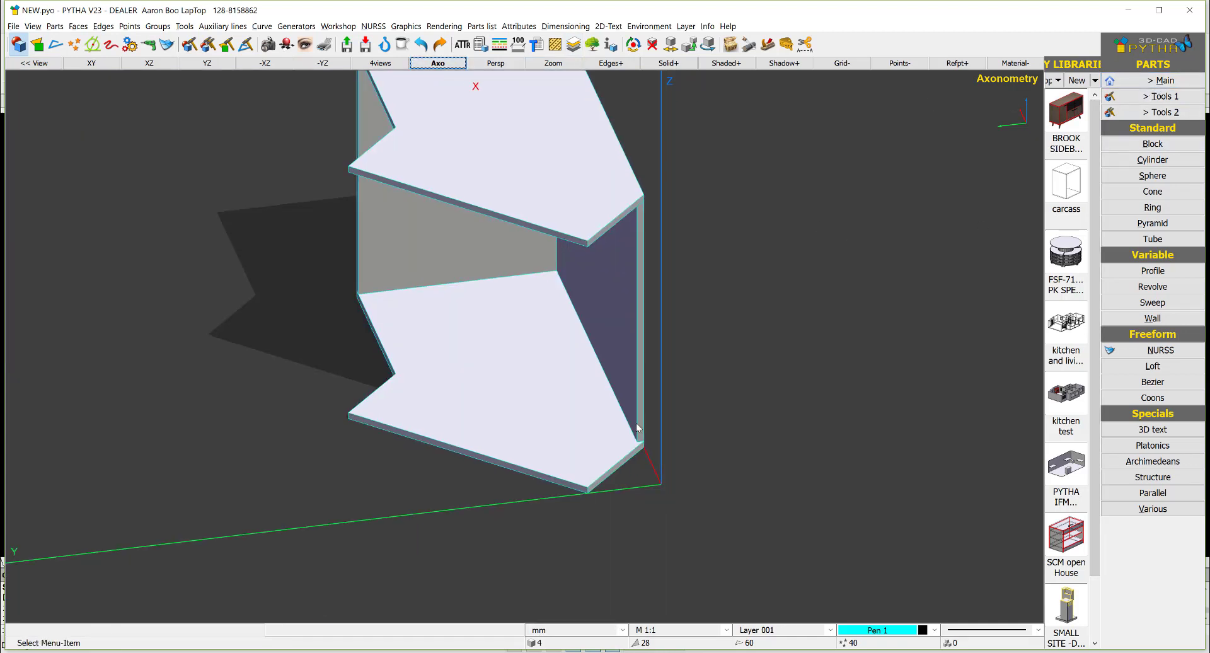
{"action": "left_click", "coordinate": [1128, 78]}
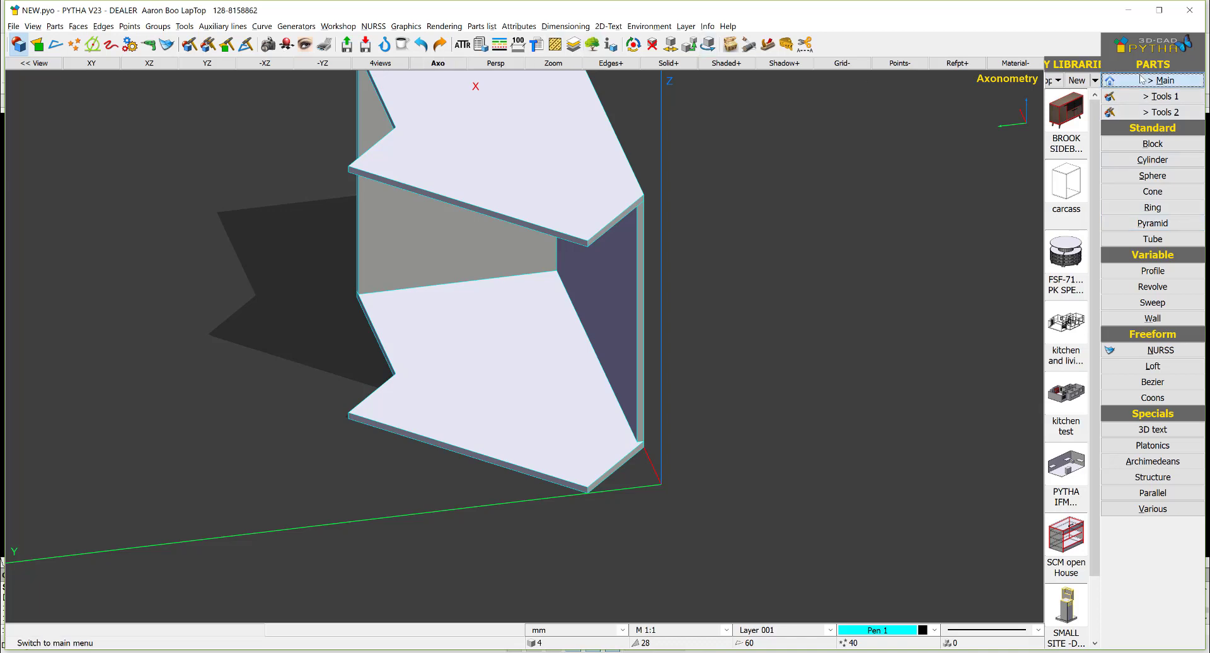
Delete all existing auxiliary lines from the model
{"action": "left_click", "coordinate": [1157, 208]}
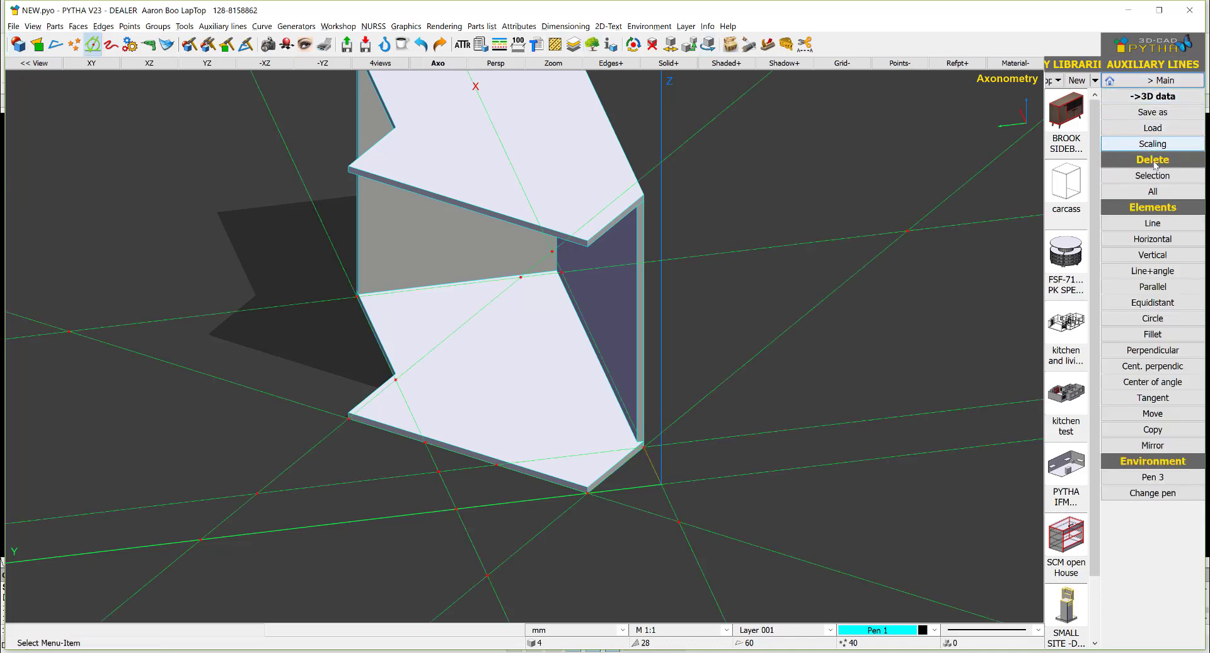
{"action": "left_click", "coordinate": [1153, 191]}
Try to draw an auxiliary line along the base panel's short slanted edge in the 3D view, with a parallel line inside it
{"action": "scroll", "coordinate": [592, 488], "scroll_direction": "up", "scroll_amount": 5}
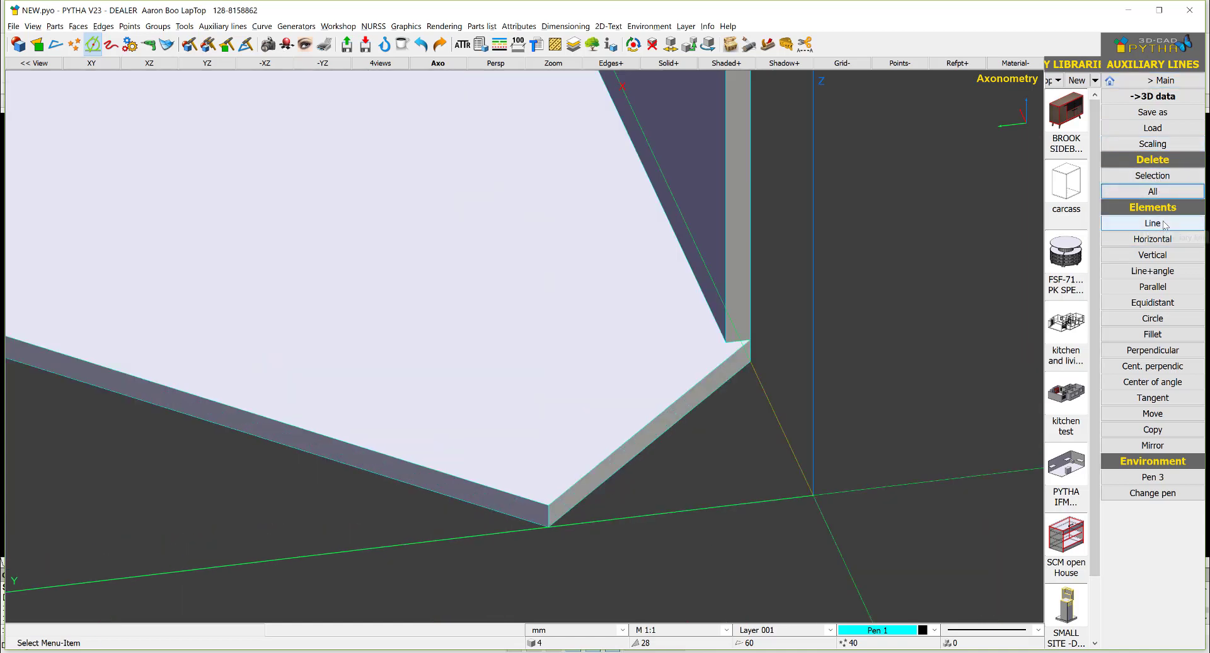
{"action": "left_click", "coordinate": [1152, 223]}
{"action": "left_click", "coordinate": [549, 508]}
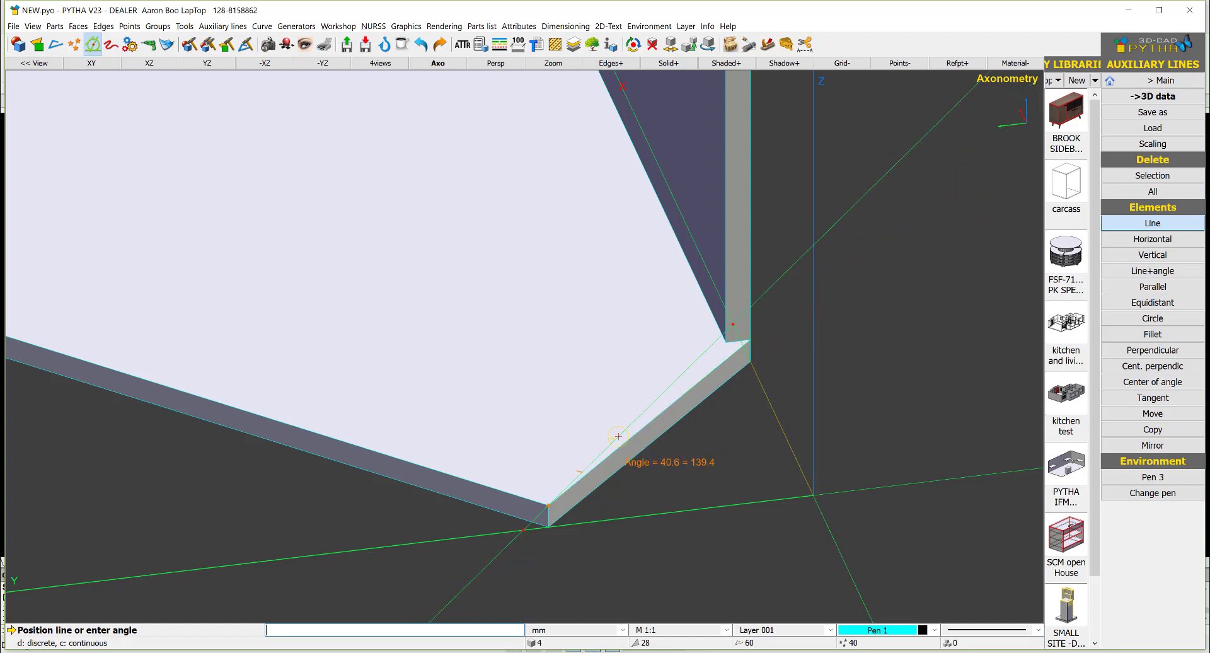
{"action": "left_click", "coordinate": [596, 465]}
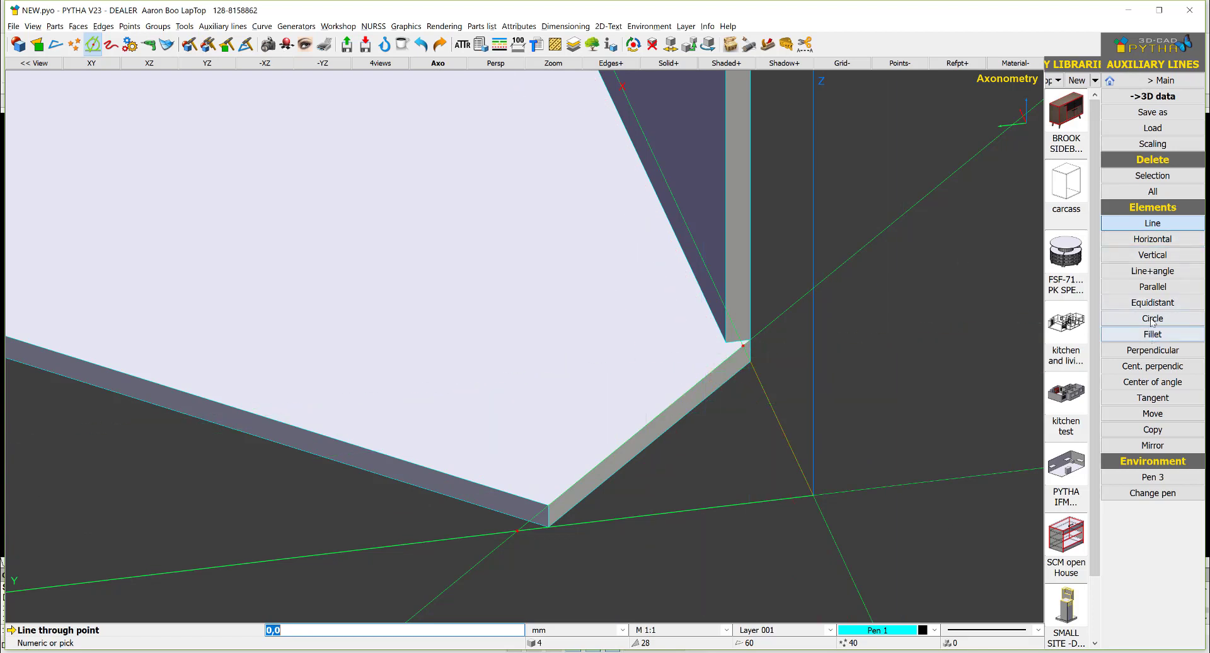
{"action": "left_click", "coordinate": [1151, 286]}
{"action": "left_click", "coordinate": [562, 514]}
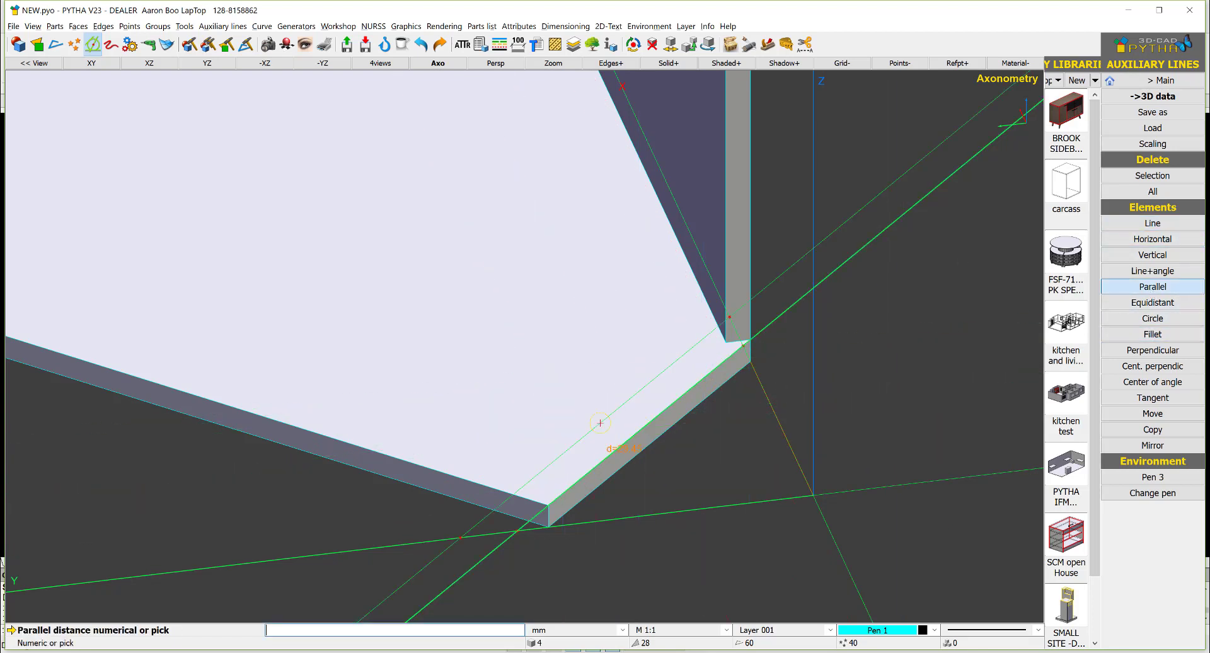
{"action": "type", "text": "1"}
{"action": "key", "text": "Return"}
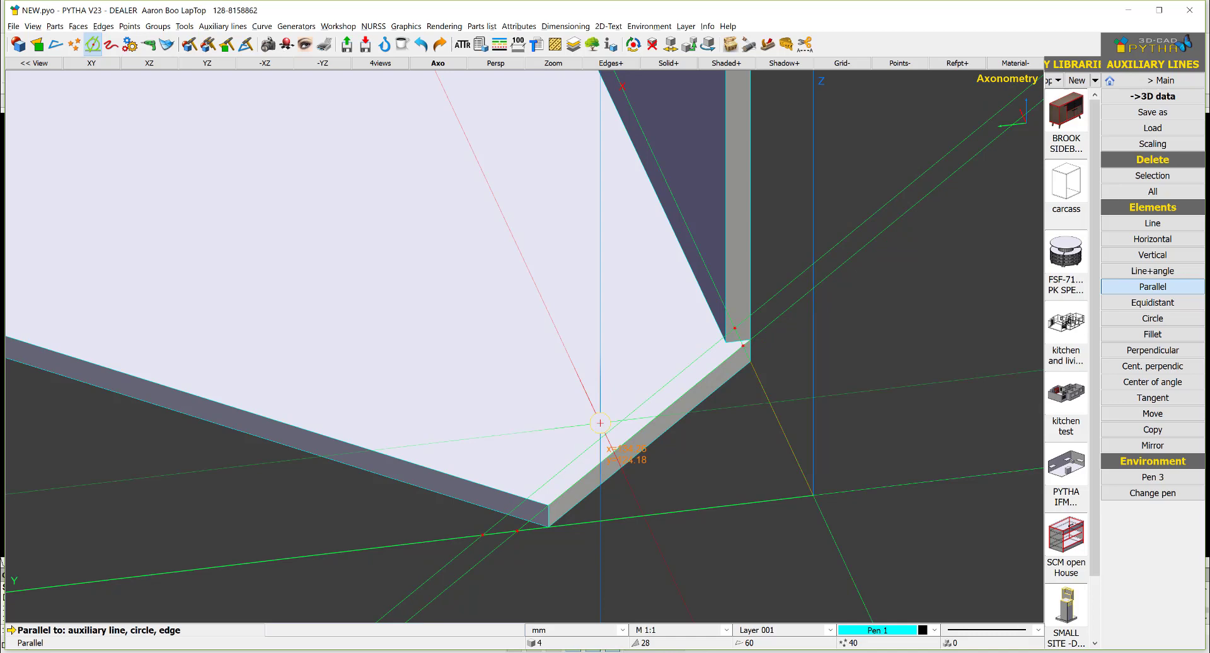
{"action": "right_click", "coordinate": [841, 319]}
Display the model in XY top view with shading off and delete all auxiliary lines
{"action": "scroll", "coordinate": [823, 337], "scroll_direction": "up", "scroll_amount": 5}
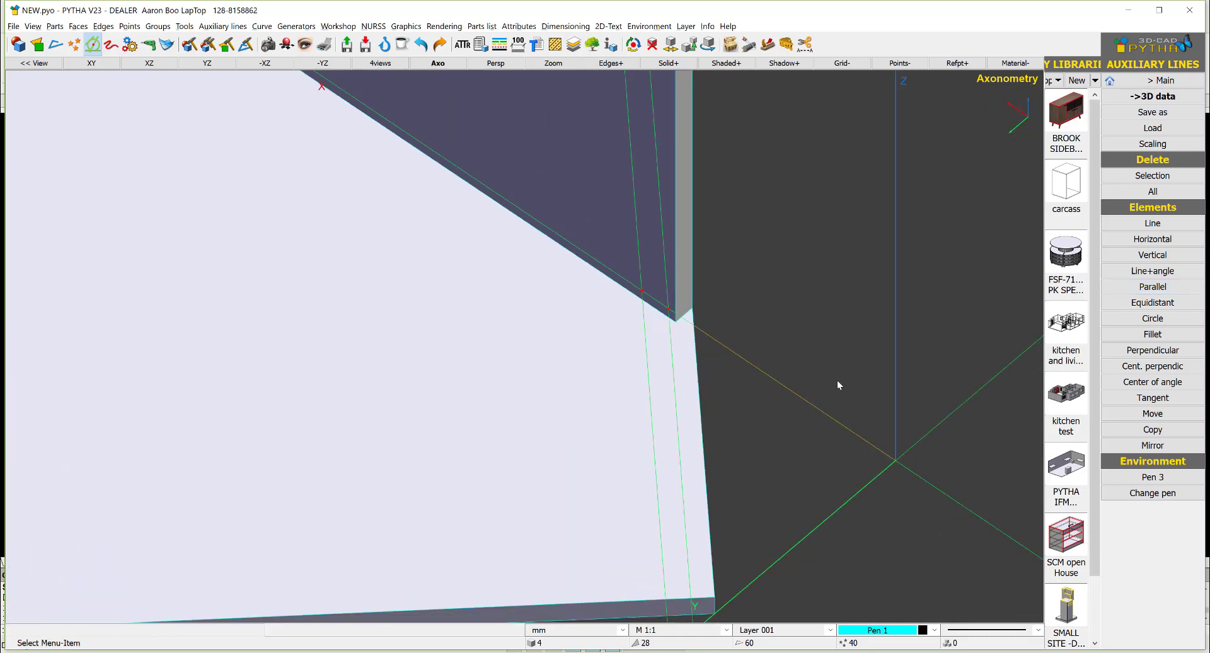
{"action": "scroll", "coordinate": [838, 384], "scroll_direction": "up", "scroll_amount": 5}
{"action": "left_click", "coordinate": [169, 66]}
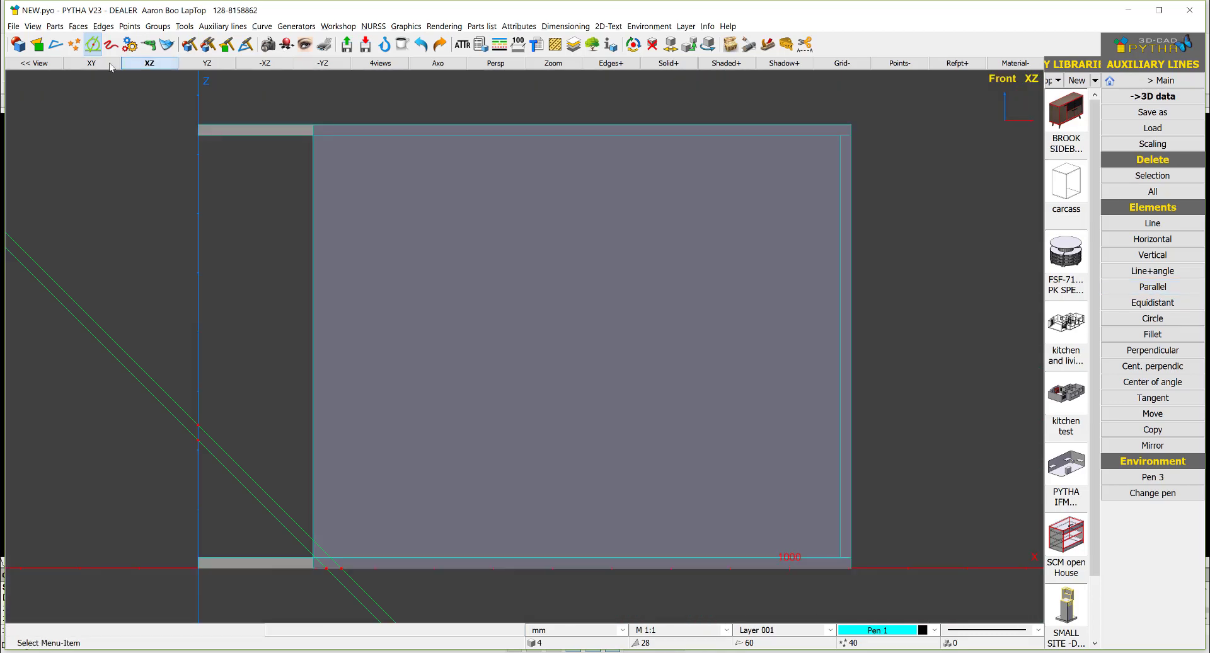
{"action": "left_click", "coordinate": [110, 66]}
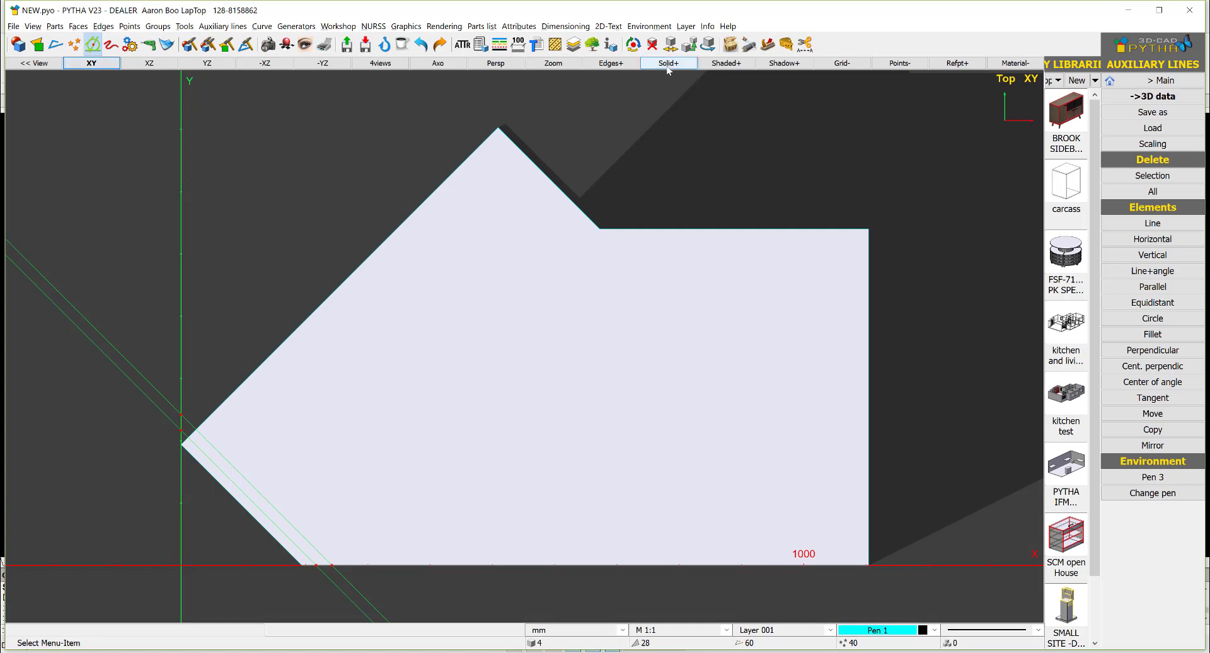
{"action": "left_click", "coordinate": [726, 63]}
{"action": "middle_click_drag", "start_coordinate": [397, 476], "coordinate": [533, 372]}
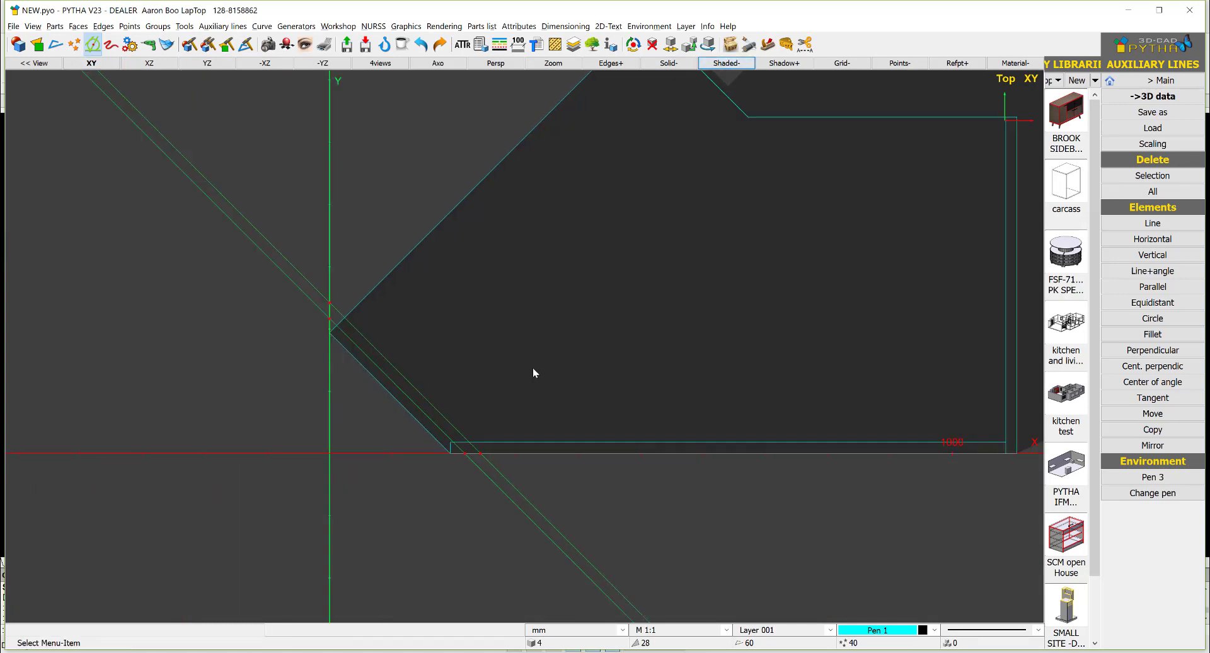
{"action": "scroll", "coordinate": [378, 372], "scroll_direction": "down", "scroll_amount": 1}
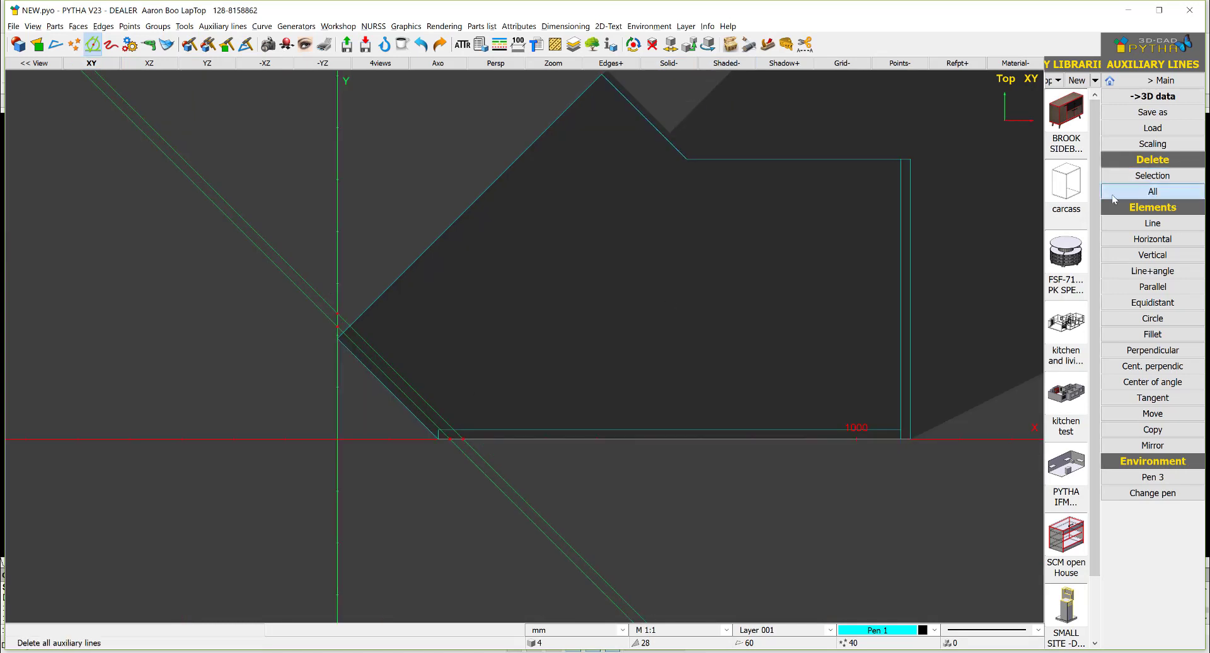
{"action": "left_click", "coordinate": [1152, 191]}
Draw an auxiliary line along the short slanted edge from its corner on the Y axis, plus a parallel line 18 mm inside it
{"action": "scroll", "coordinate": [332, 359], "scroll_direction": "up", "scroll_amount": 3}
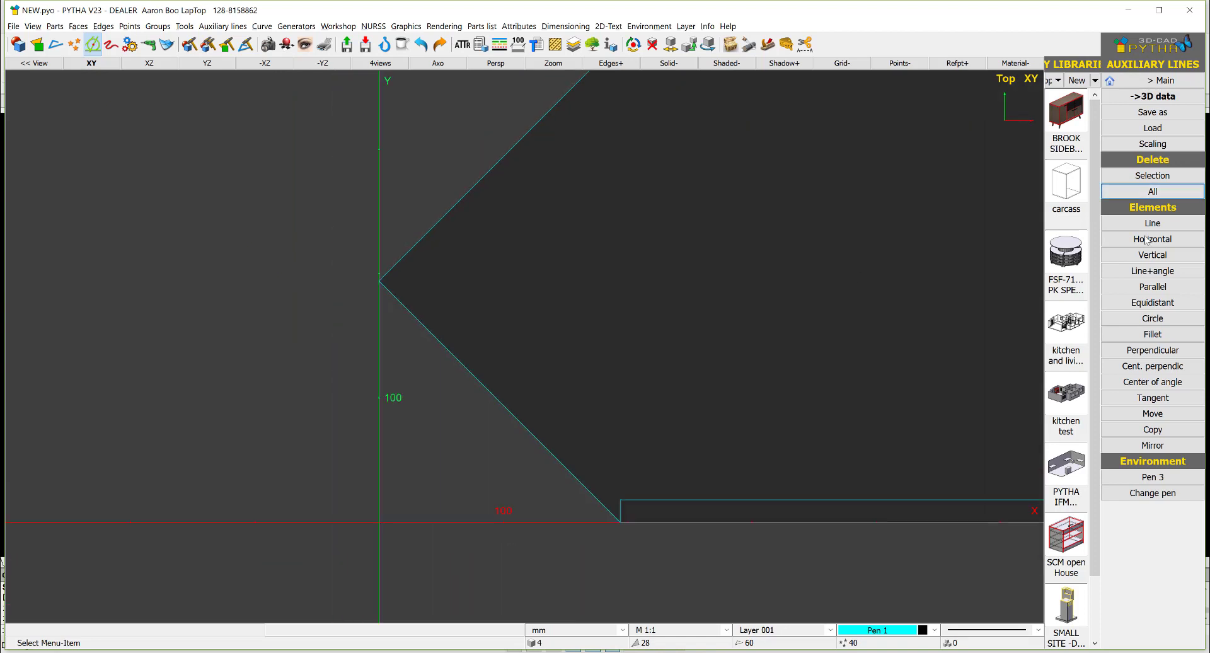
{"action": "left_click", "coordinate": [1163, 225]}
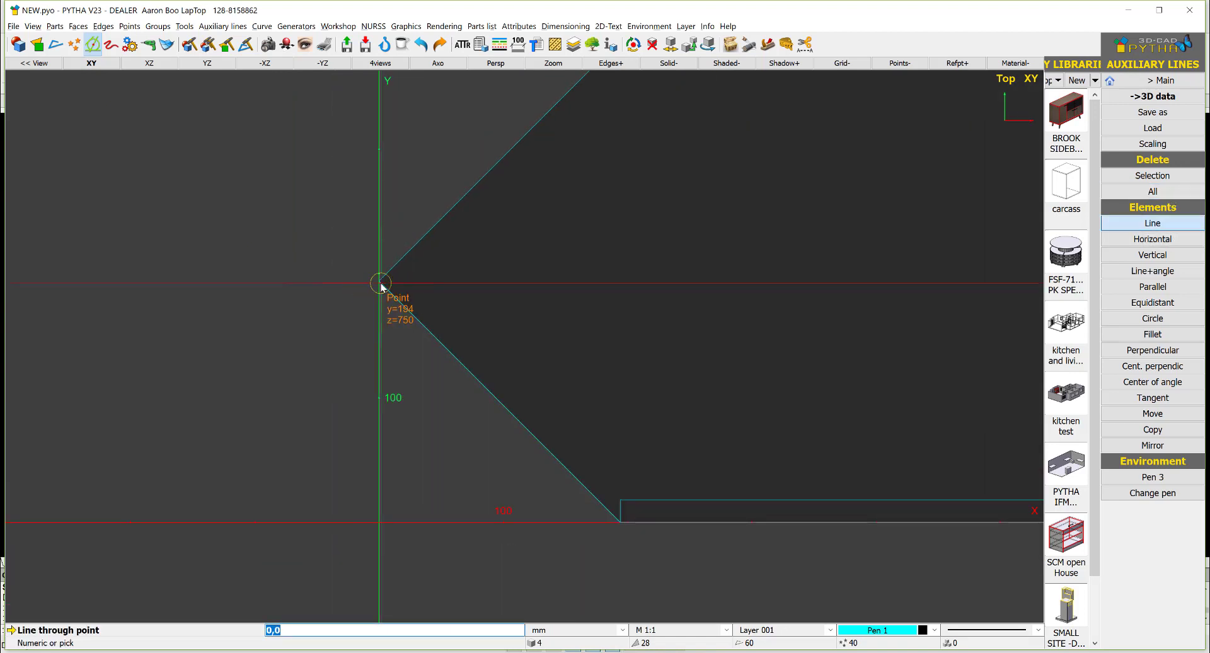
{"action": "left_click", "coordinate": [379, 283]}
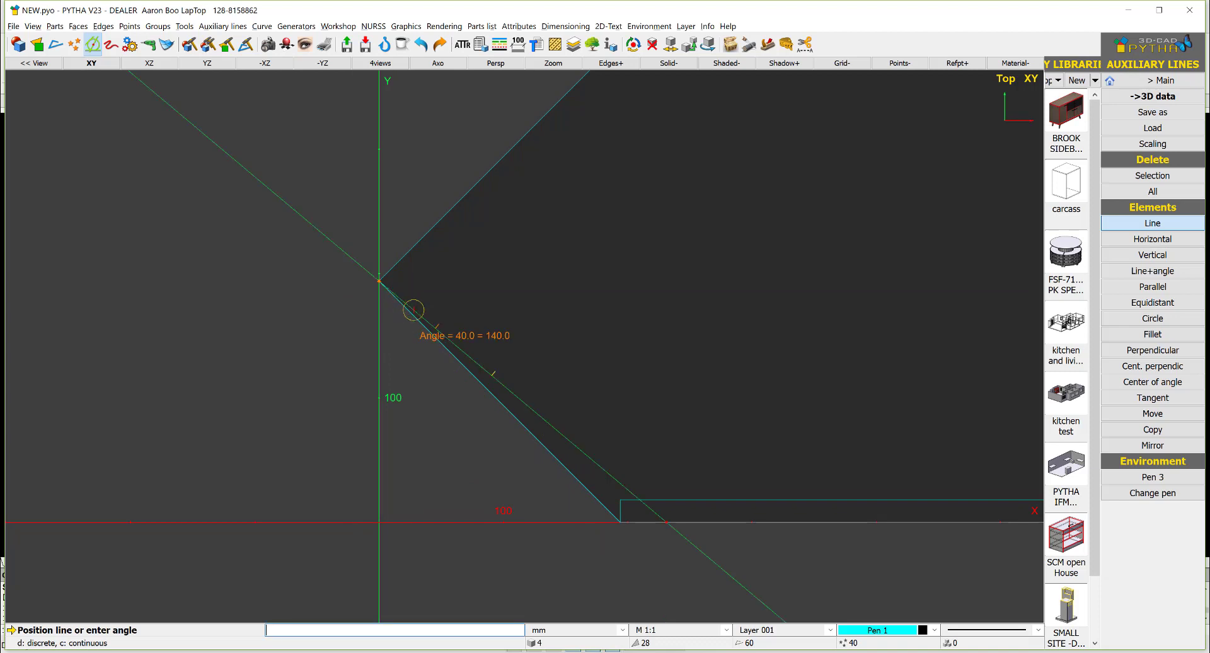
{"action": "left_click", "coordinate": [448, 349]}
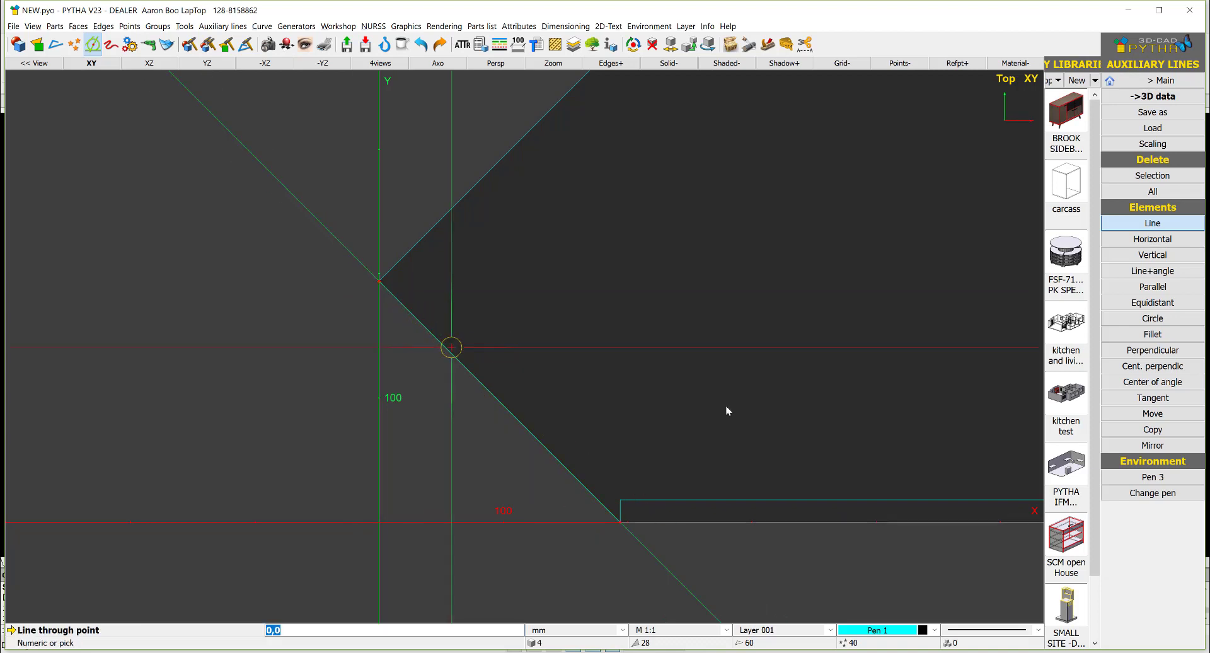
{"action": "left_click", "coordinate": [1153, 286]}
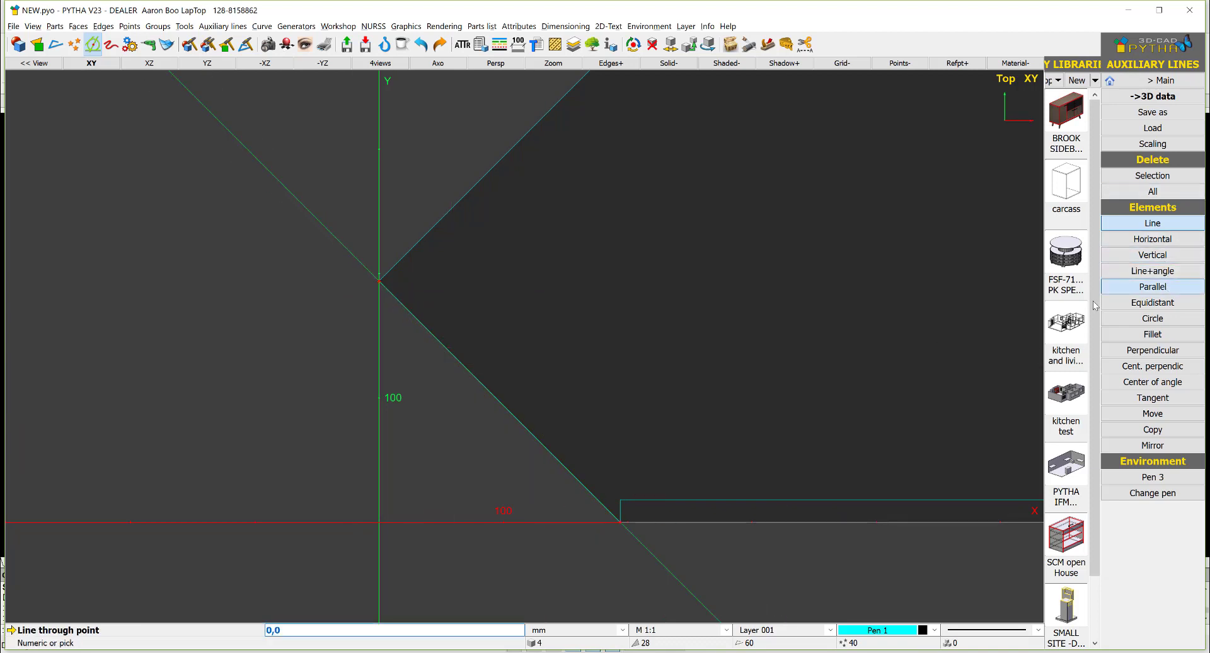
{"action": "left_click", "coordinate": [448, 350]}
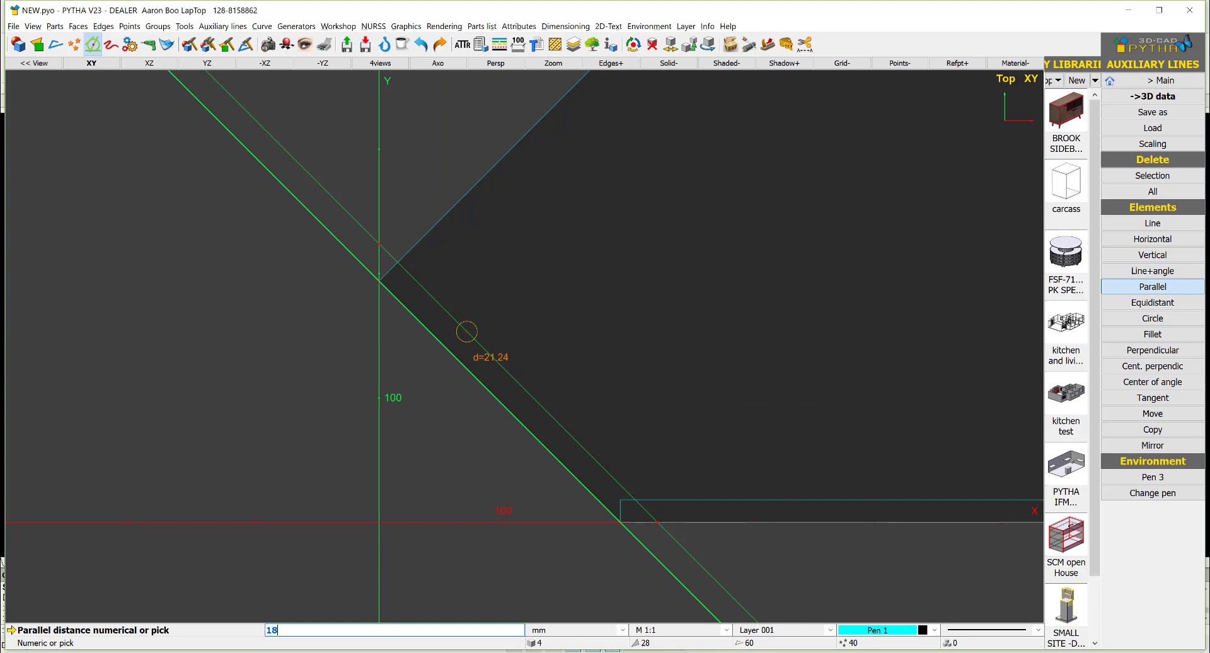
{"action": "key", "text": "Return"}
{"action": "key", "text": "Escape"}
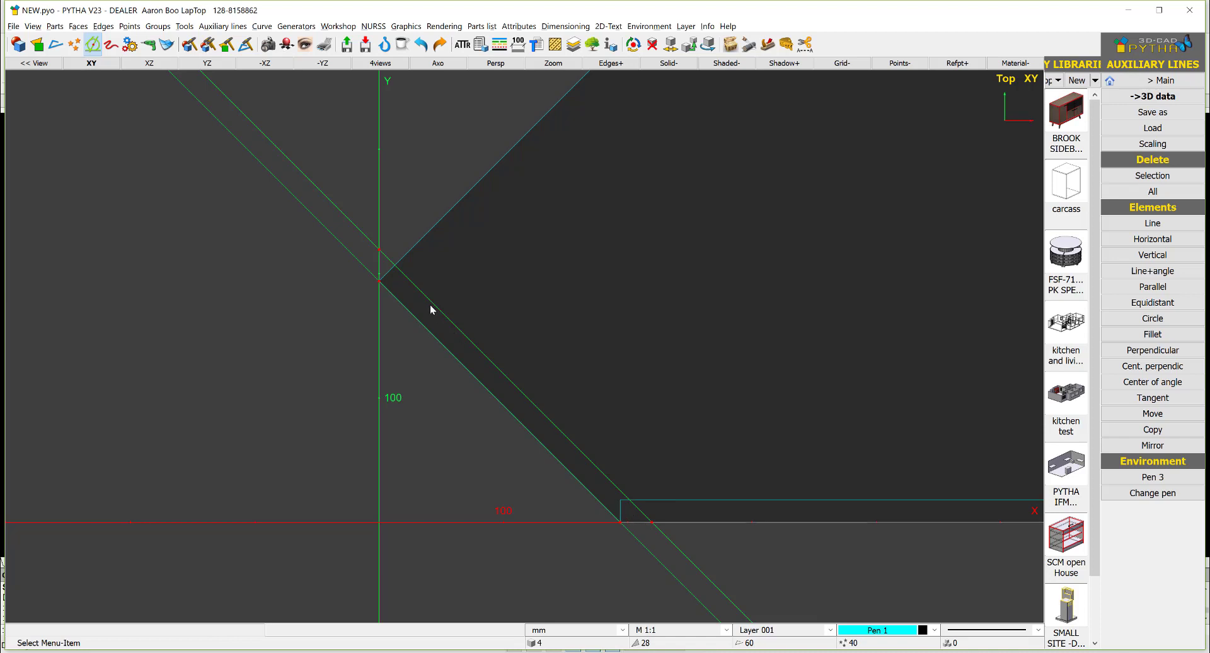
Add auxiliary lines along the long angled edge from the Y-axis corner and along the X axis through the point at x=194
{"action": "left_click", "coordinate": [1154, 224]}
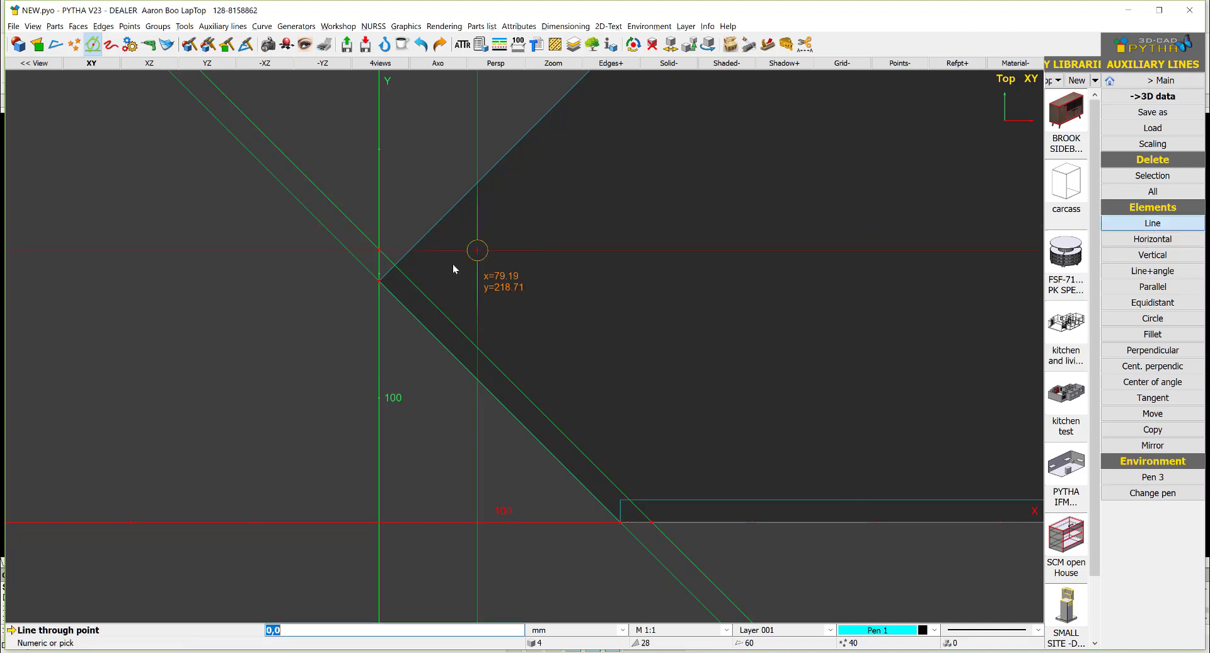
{"action": "left_click", "coordinate": [379, 281]}
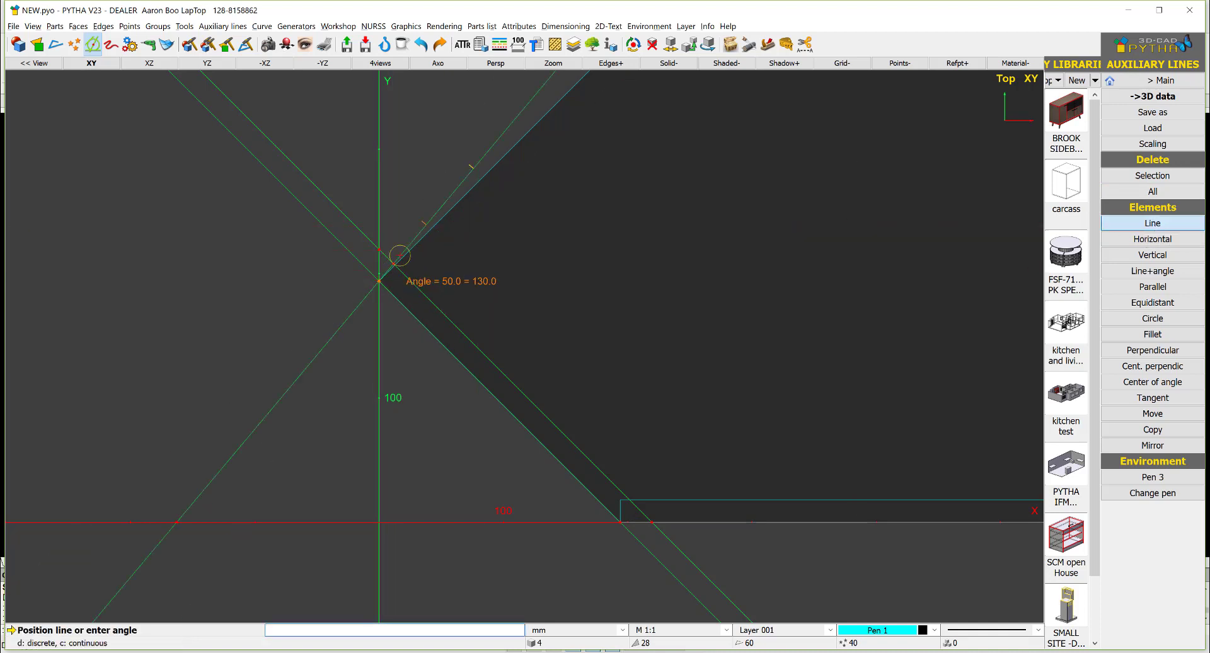
{"action": "left_click", "coordinate": [443, 214]}
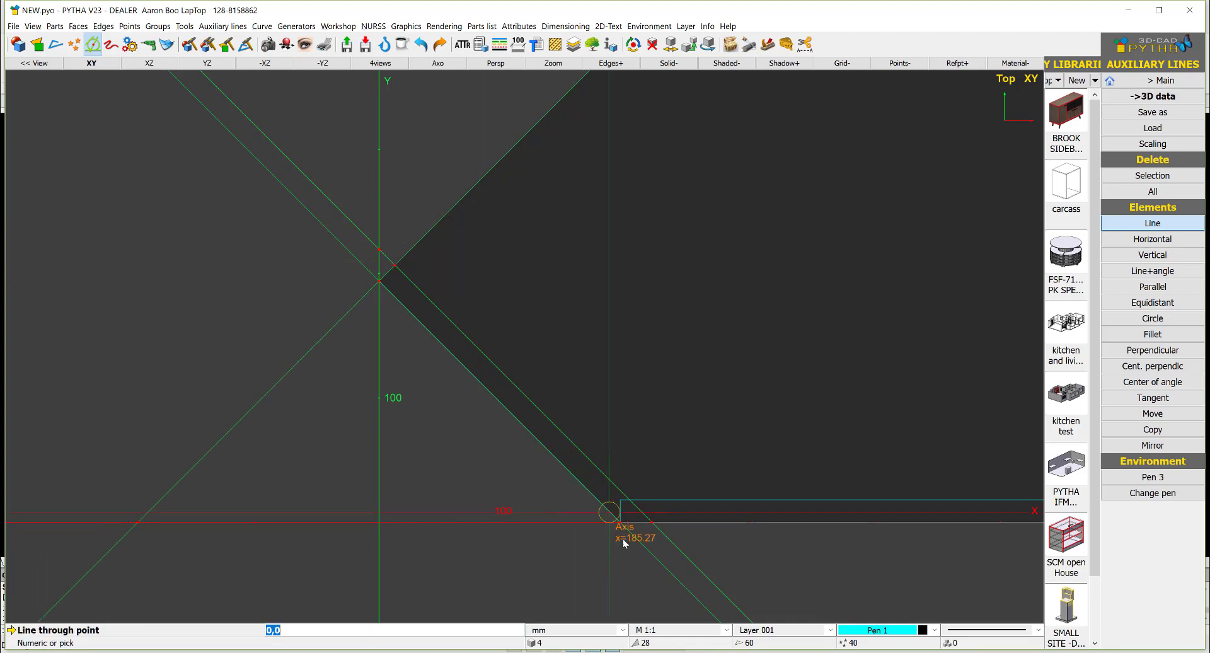
{"action": "left_click", "coordinate": [620, 522]}
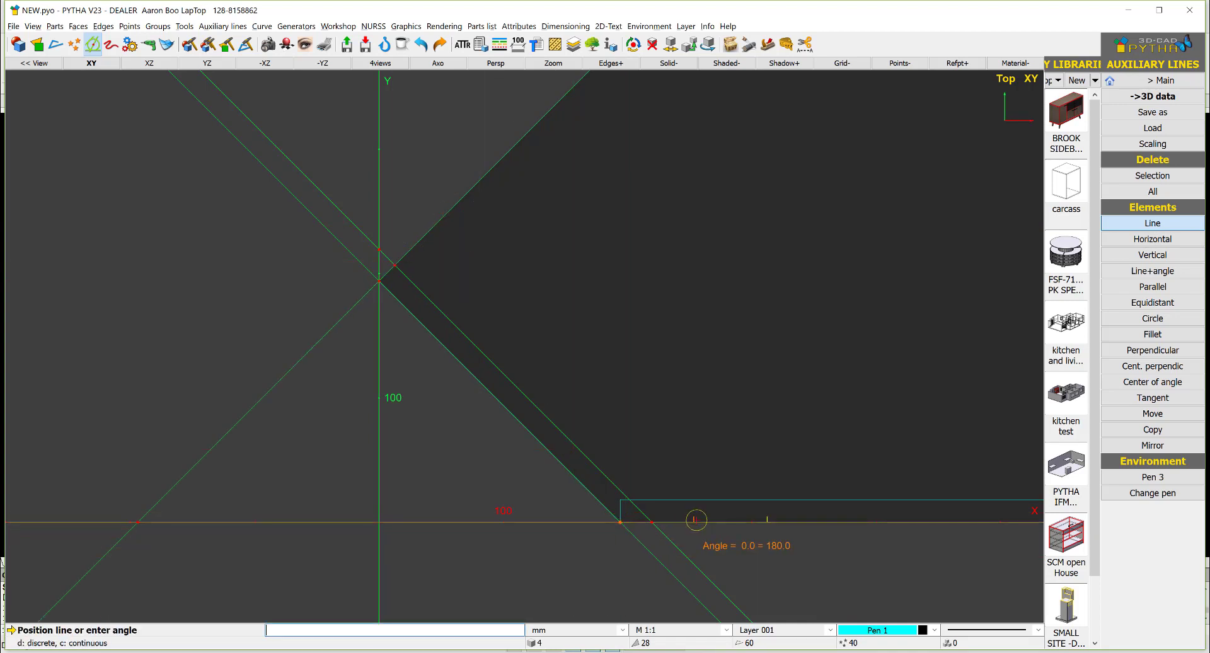
{"action": "left_click", "coordinate": [691, 521]}
{"action": "right_click", "coordinate": [708, 548]}
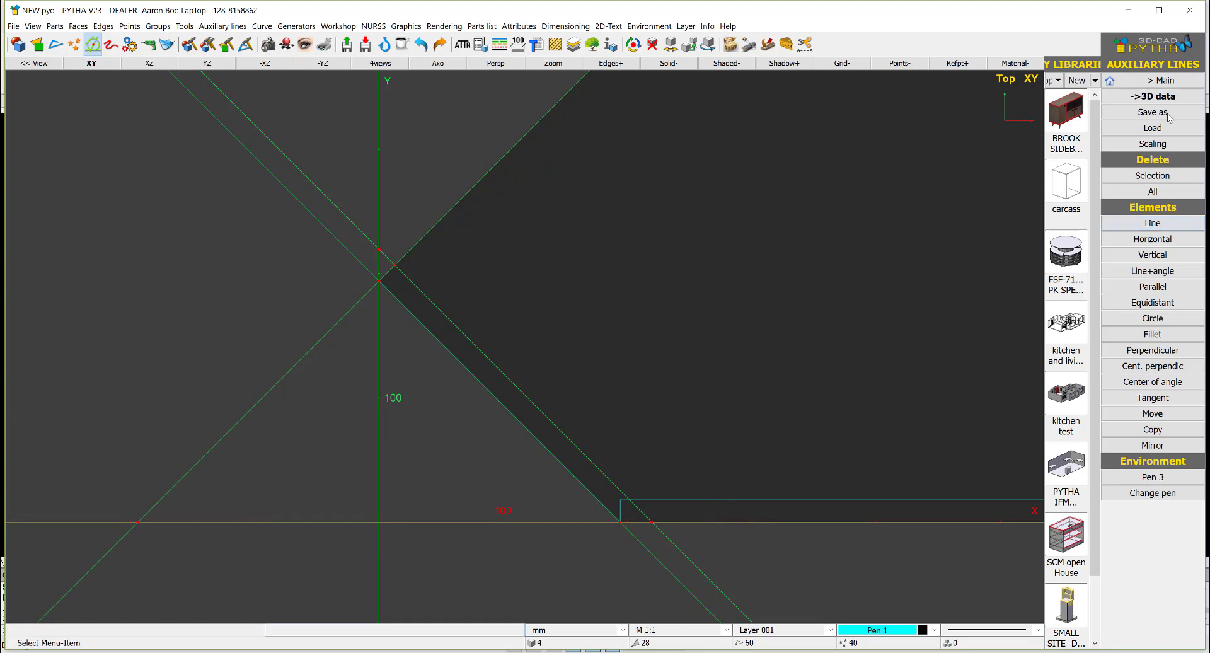
Trace a closed profile through the auxiliary-line intersections around the 18 mm strip inside the short slanted edge
{"action": "left_click", "coordinate": [1169, 96]}
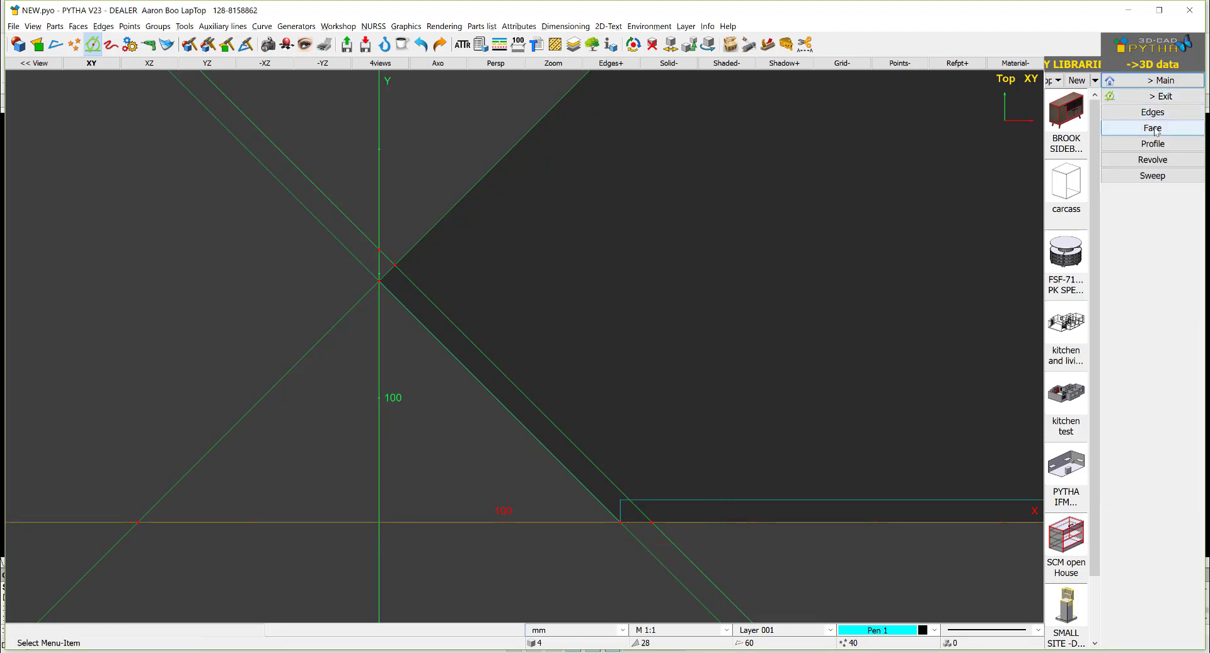
{"action": "left_click", "coordinate": [1153, 128]}
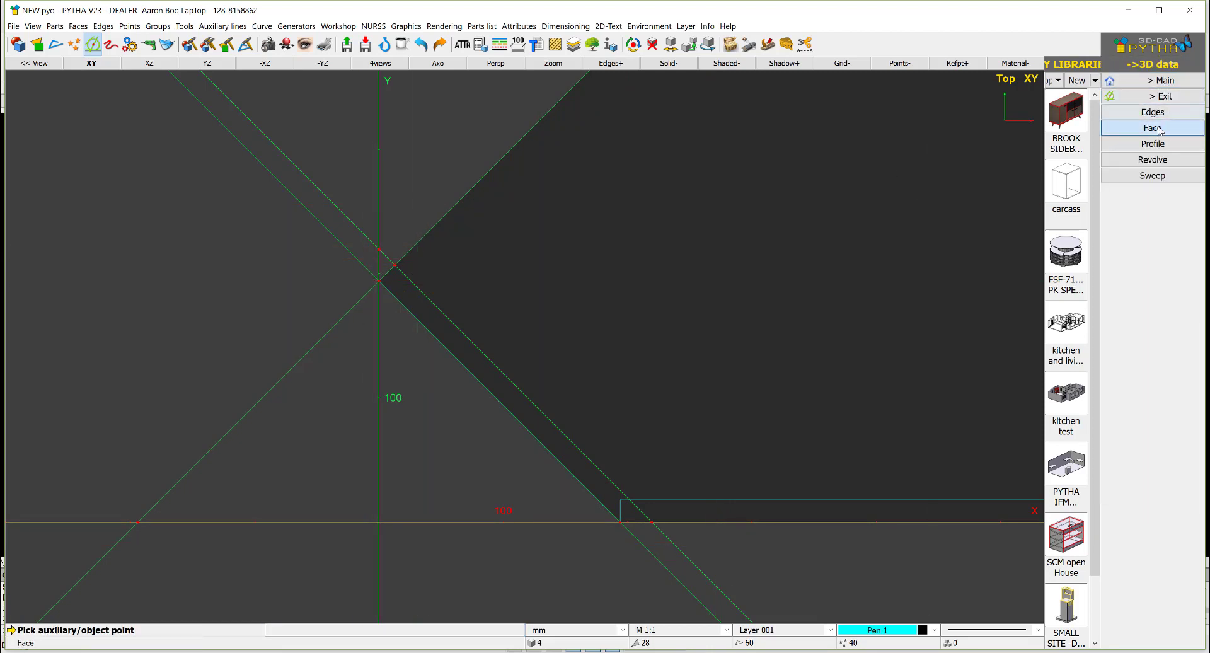
{"action": "left_click", "coordinate": [1153, 145]}
{"action": "left_click", "coordinate": [395, 266]}
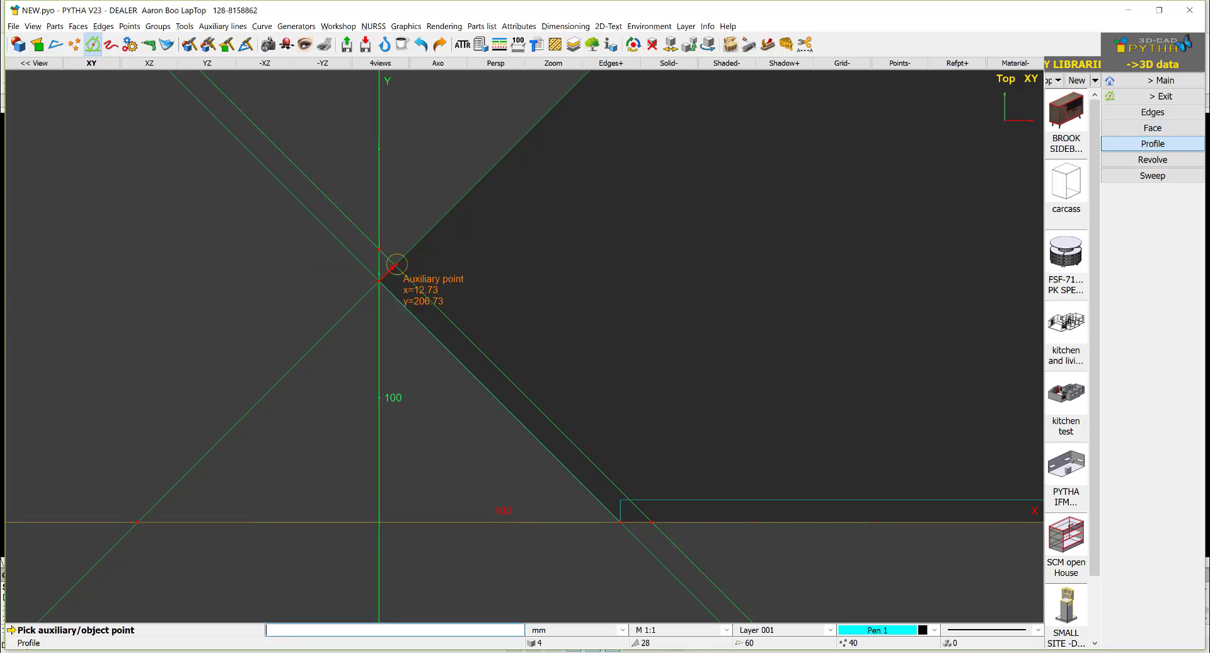
{"action": "left_click", "coordinate": [652, 522]}
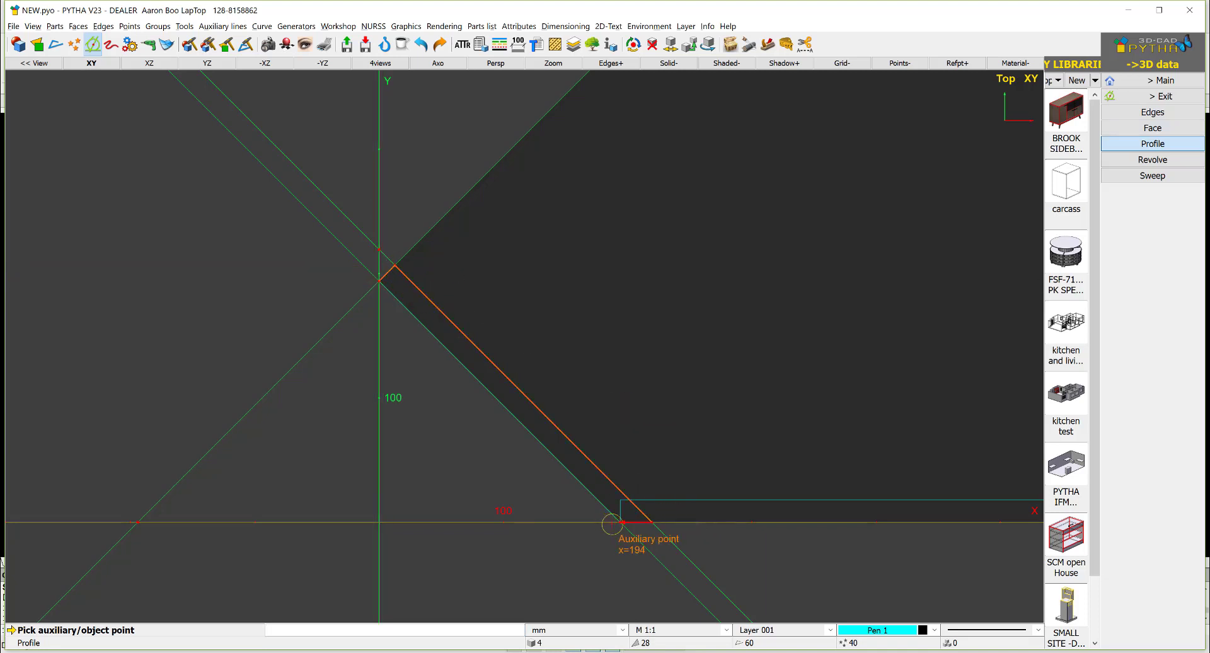
{"action": "left_click", "coordinate": [620, 522]}
{"action": "left_click", "coordinate": [379, 278]}
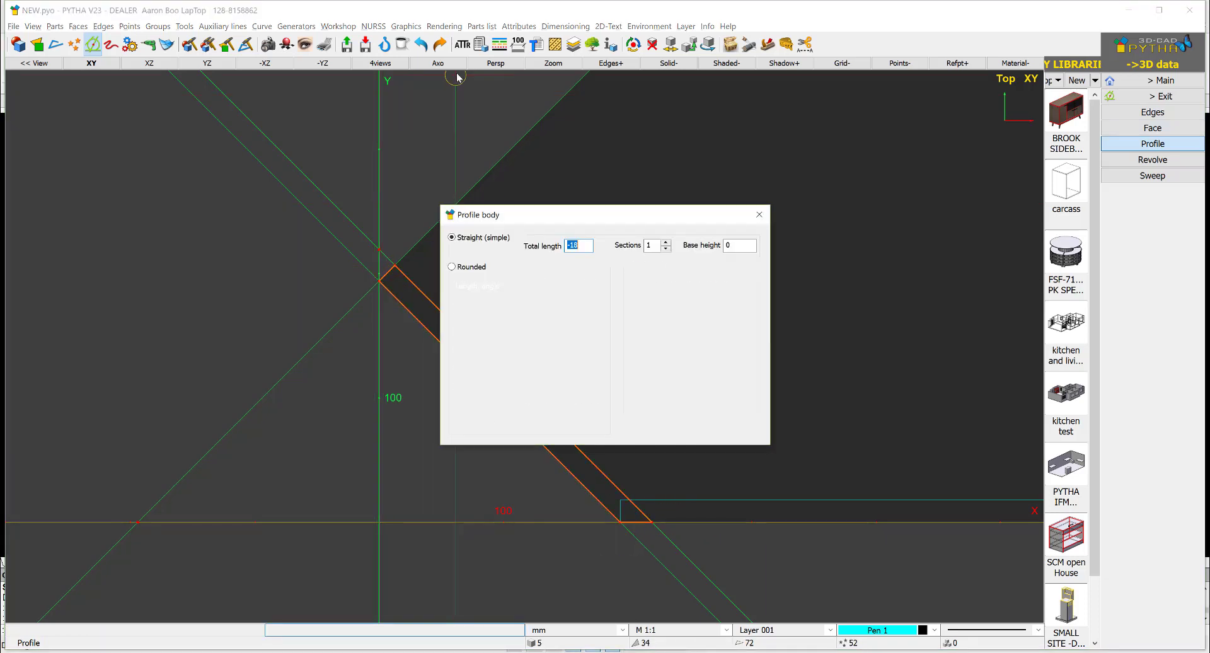
Set a new total length for the straight profile body and create the upright panel along the short slanted edge
{"action": "left_click", "coordinate": [438, 63]}
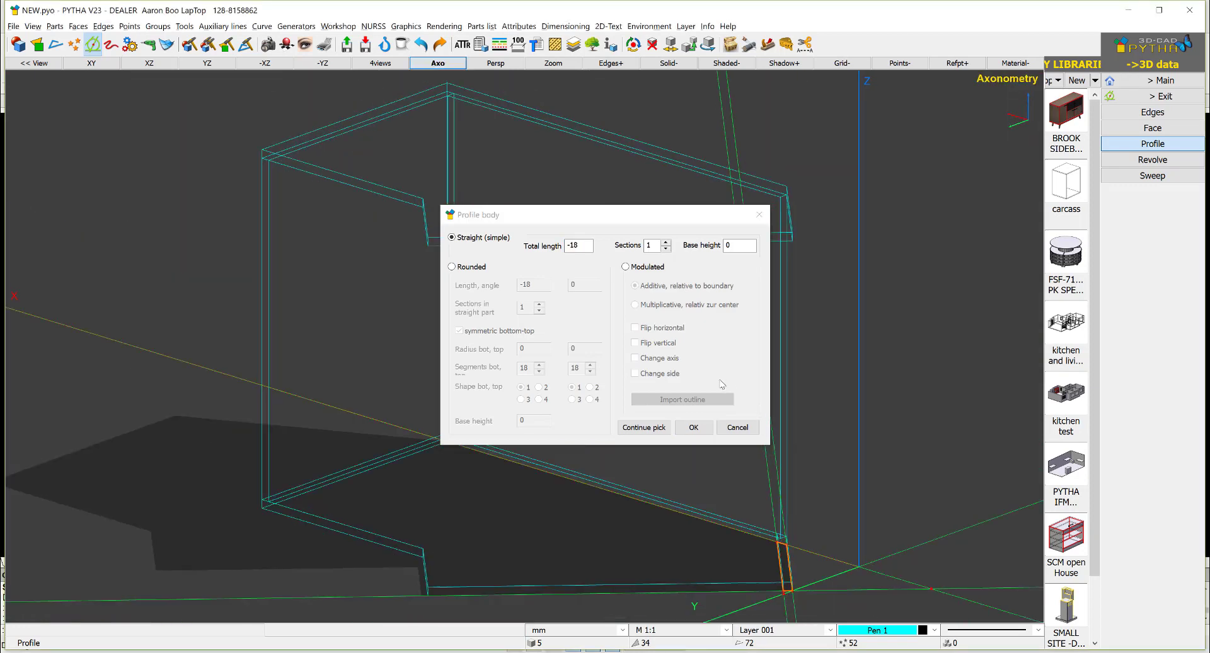
{"action": "left_click_drag", "start_coordinate": [590, 247], "coordinate": [485, 243]}
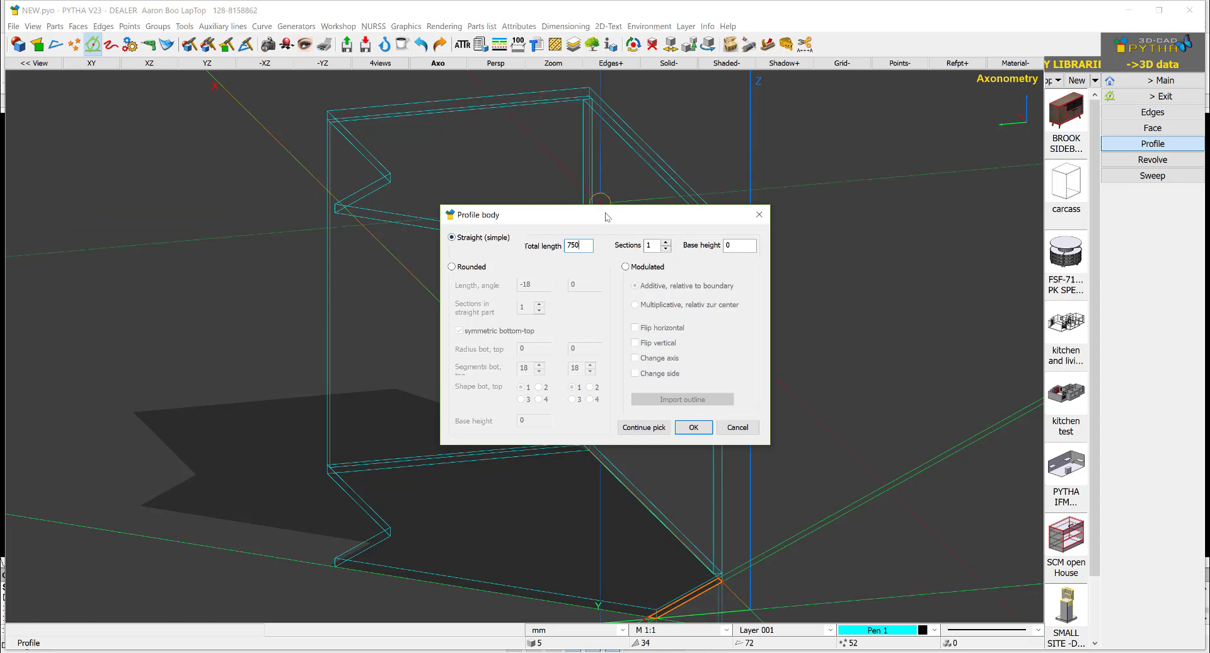
{"action": "left_click_drag", "start_coordinate": [607, 213], "coordinate": [982, 185]}
{"action": "scroll", "coordinate": [674, 189], "scroll_direction": "up", "scroll_amount": 2}
{"action": "scroll", "coordinate": [668, 224], "scroll_direction": "down", "scroll_amount": 4}
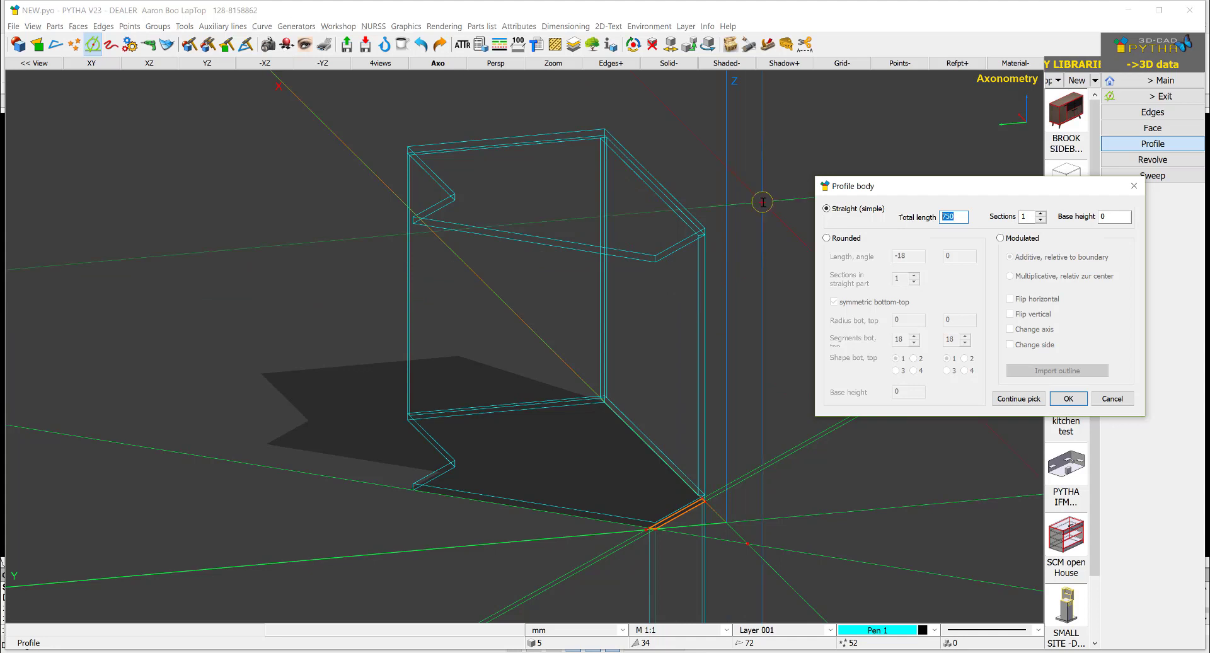
{"action": "type", "text": "18"}
{"action": "key", "text": "Return"}
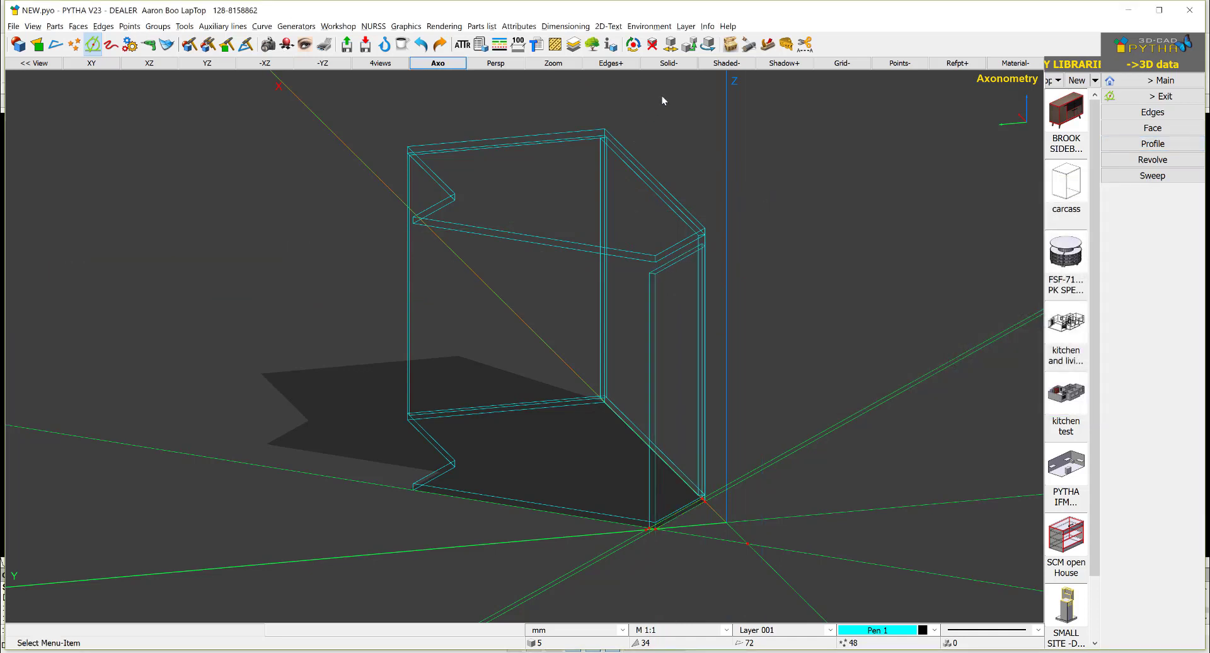
Turn the shaded display back on and leave the auxiliary-line functions for the main functions
{"action": "left_click", "coordinate": [716, 63]}
{"action": "right_click", "coordinate": [693, 343]}
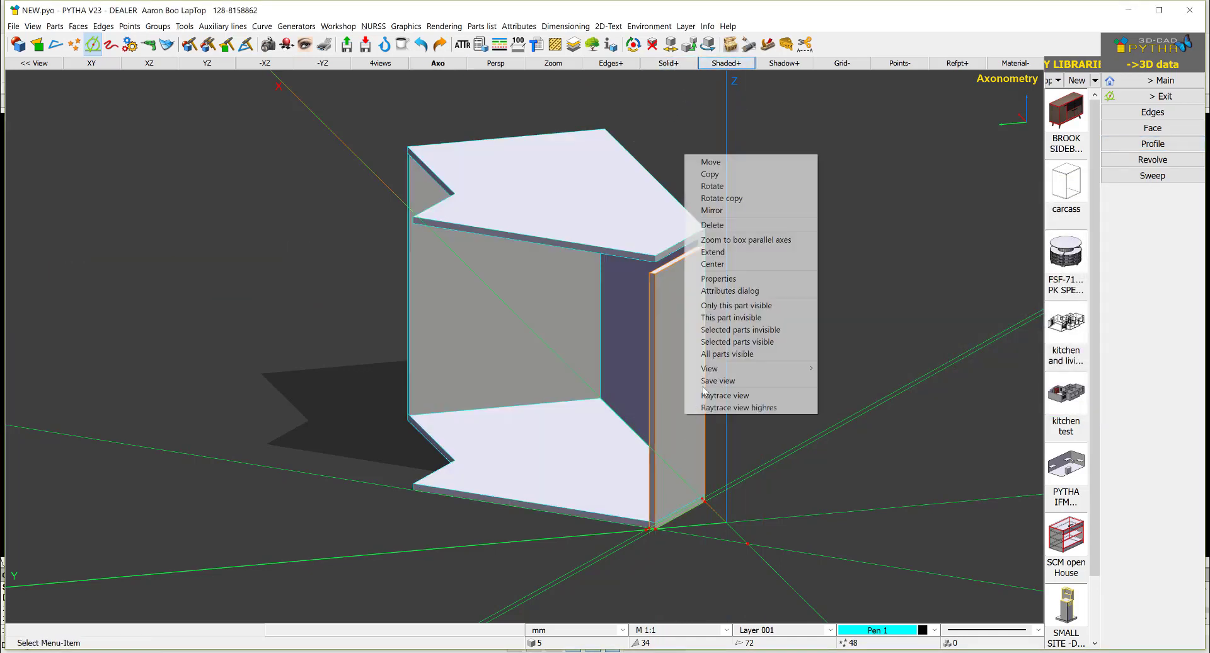
{"action": "left_click", "coordinate": [761, 89]}
{"action": "left_click", "coordinate": [1166, 97]}
{"action": "left_click", "coordinate": [1169, 81]}
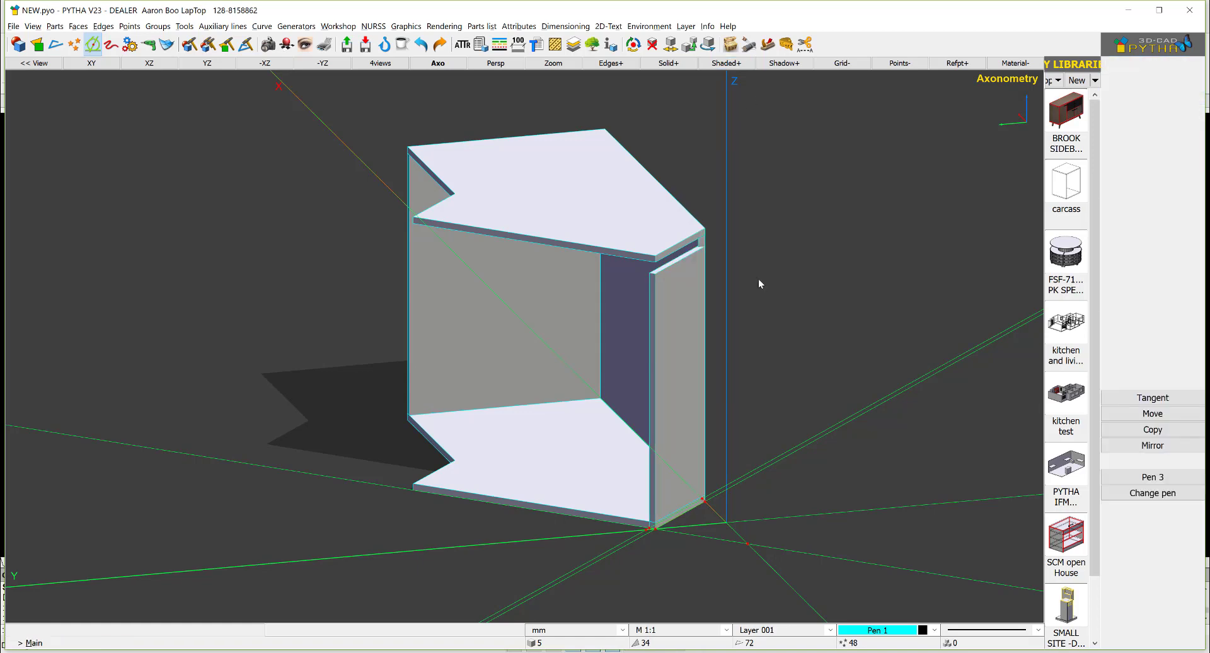
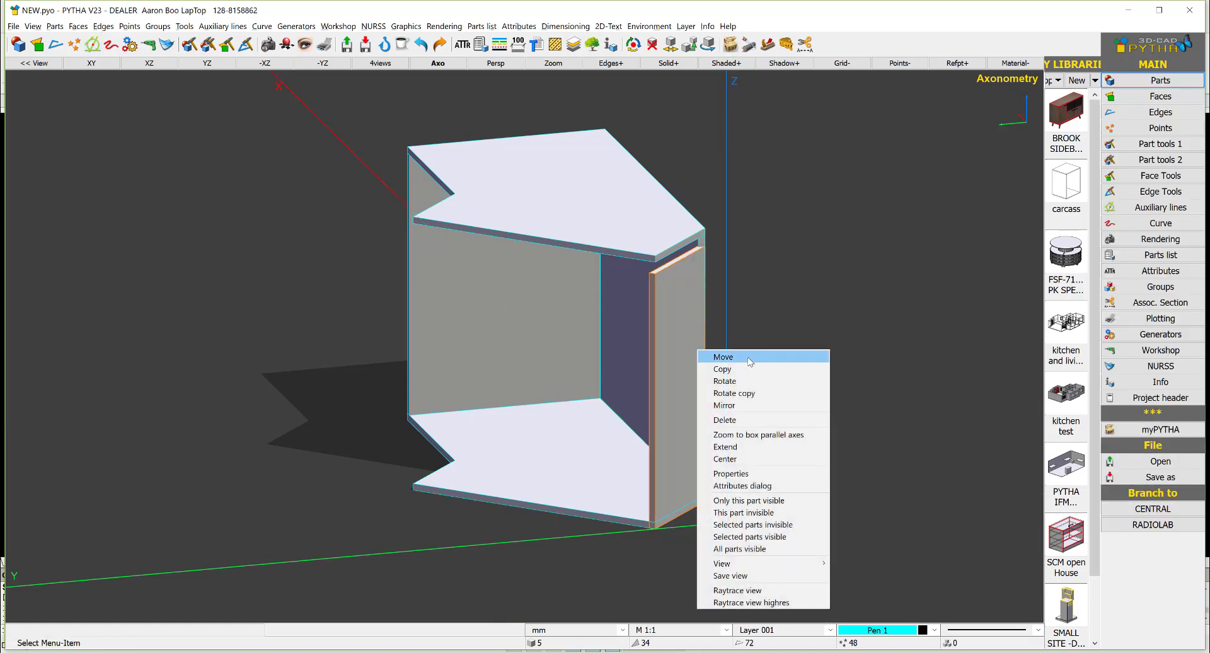
Move the short slanted edge's upright panel up so its lower corner sits on the base's top face
{"action": "left_click", "coordinate": [721, 356]}
{"action": "scroll", "coordinate": [656, 535], "scroll_direction": "down", "scroll_amount": 3}
{"action": "scroll", "coordinate": [655, 540], "scroll_direction": "up", "scroll_amount": 6}
{"action": "left_click", "coordinate": [654, 537]}
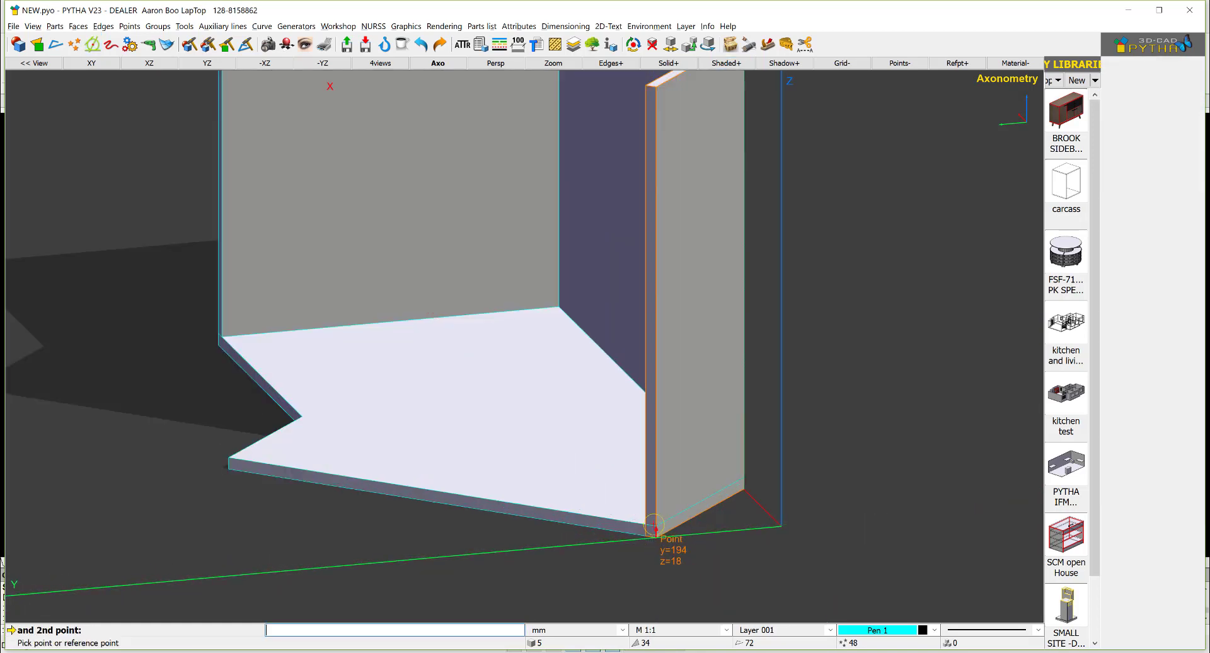
{"action": "left_click", "coordinate": [653, 525]}
Extend the slanted upright panel's upper end by 14 mm in Z to the underside of the top
{"action": "middle_click_drag", "start_coordinate": [723, 126], "coordinate": [652, 320]}
{"action": "right_click", "coordinate": [632, 283]}
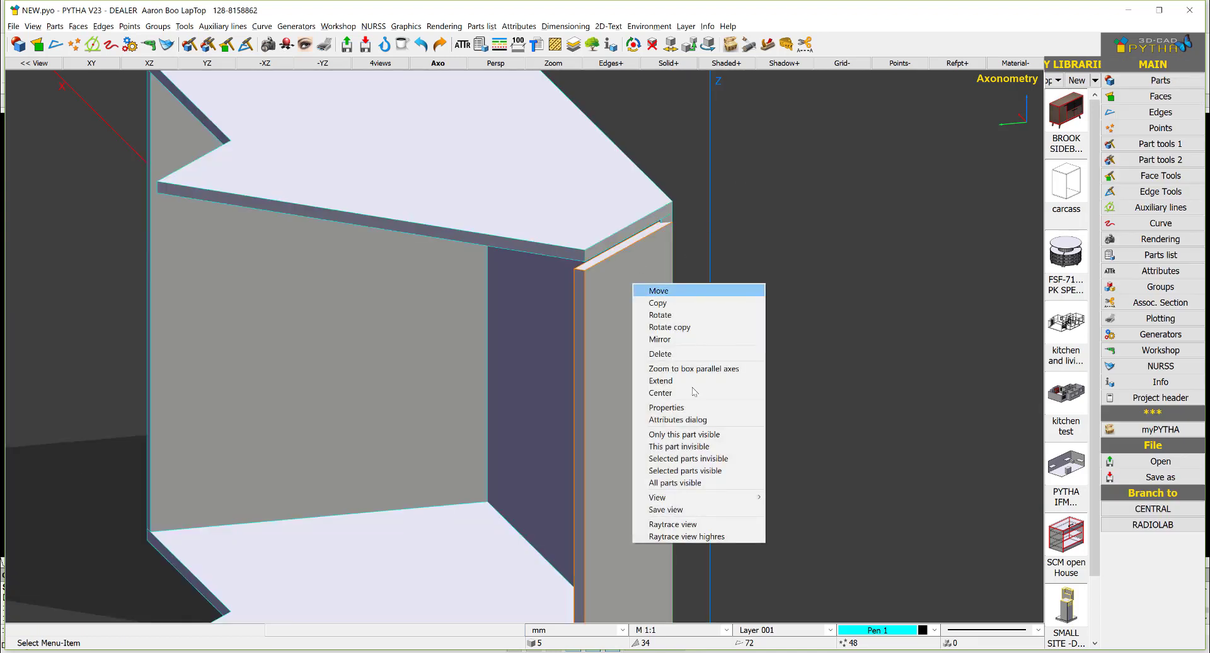
{"action": "left_click", "coordinate": [660, 380]}
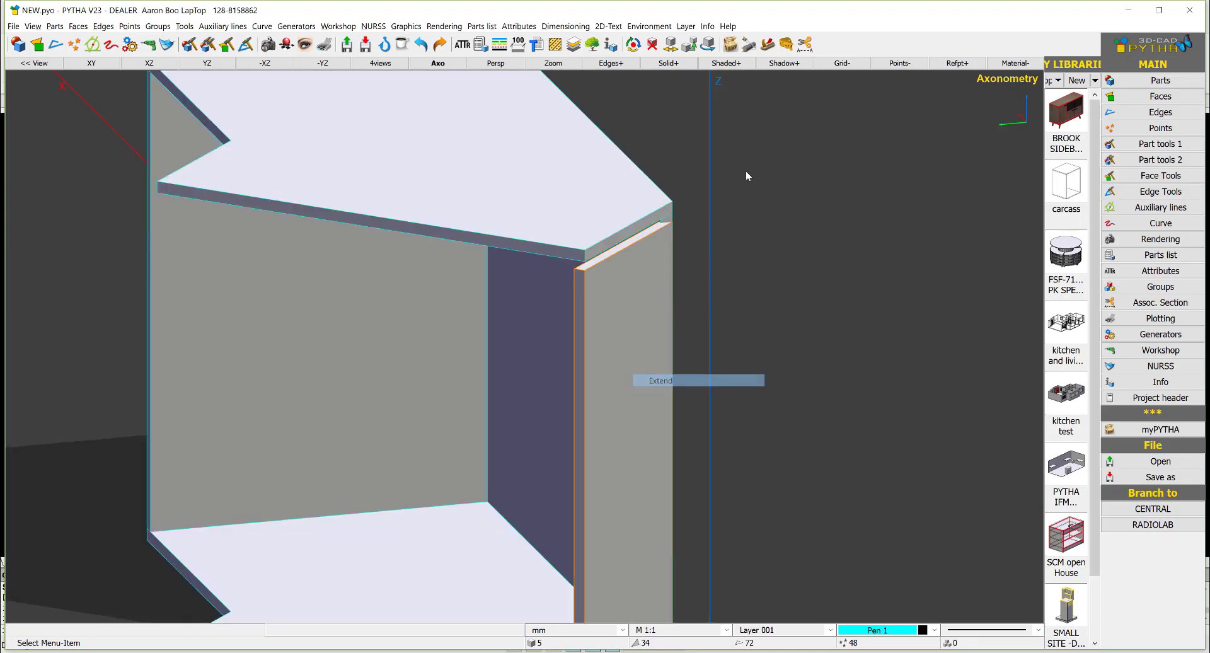
{"action": "left_click", "coordinate": [580, 289]}
{"action": "left_click", "coordinate": [586, 270]}
{"action": "left_click", "coordinate": [584, 255]}
{"action": "key", "text": "Escape"}
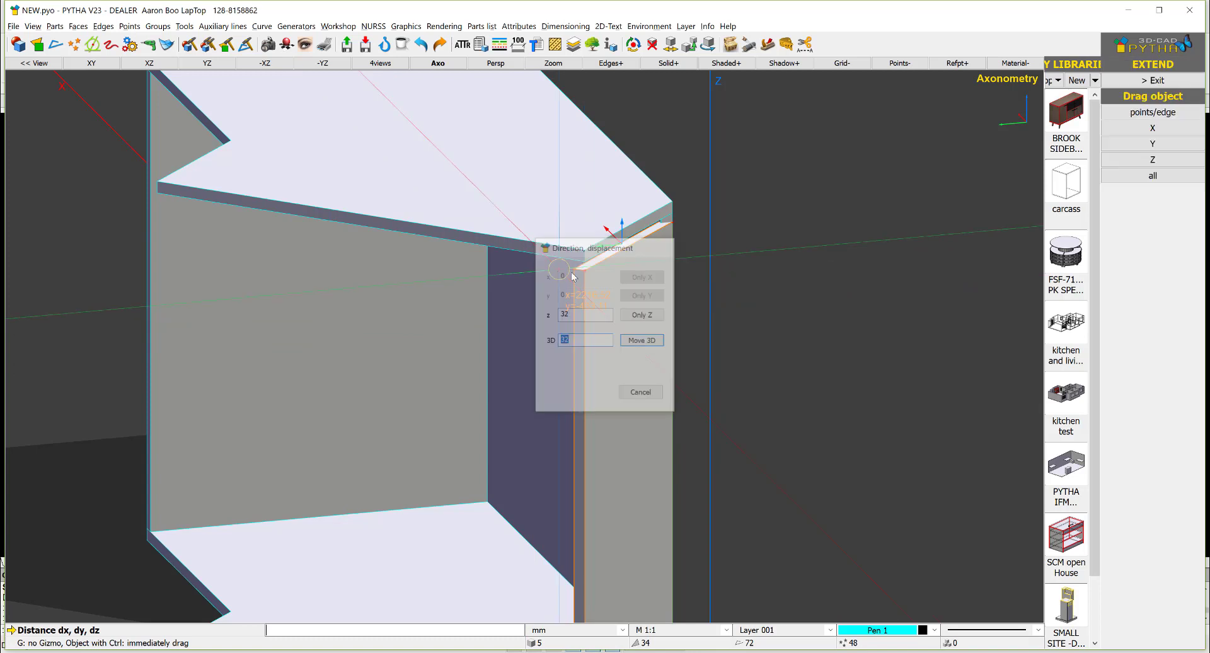
{"action": "left_click", "coordinate": [585, 270]}
{"action": "left_click", "coordinate": [584, 263]}
{"action": "left_click", "coordinate": [642, 314]}
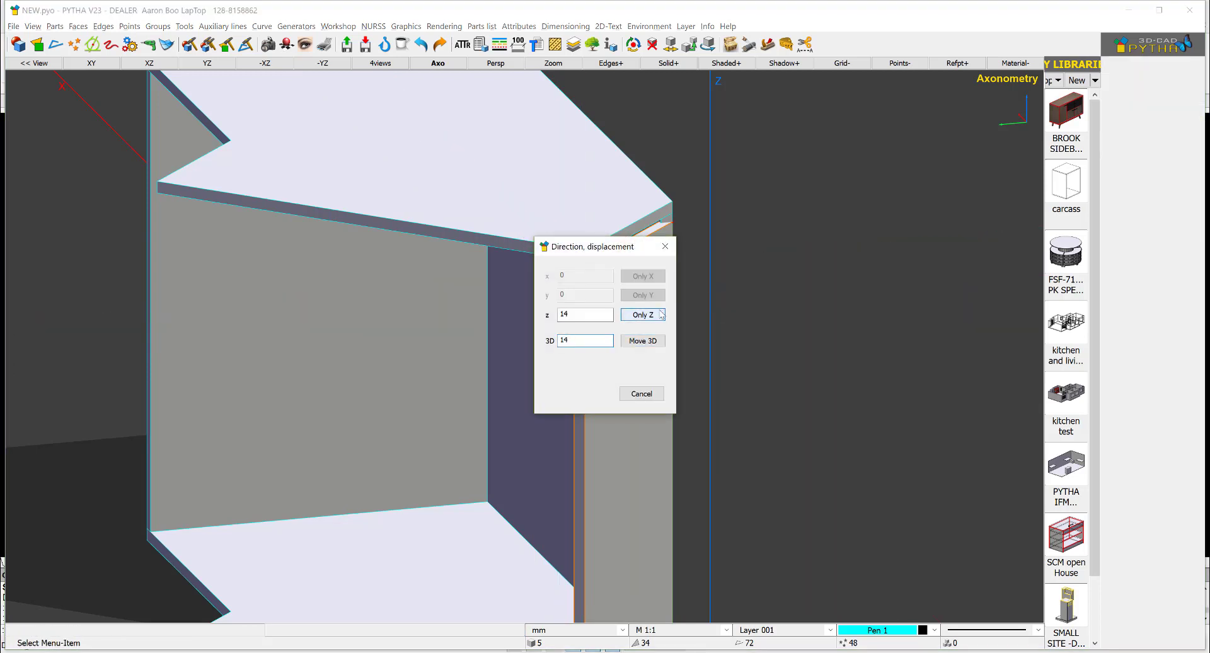
Hide the top panel to expose the corner where the slanted and back panels overlap
{"action": "middle_click_drag", "start_coordinate": [662, 301], "coordinate": [363, 265]}
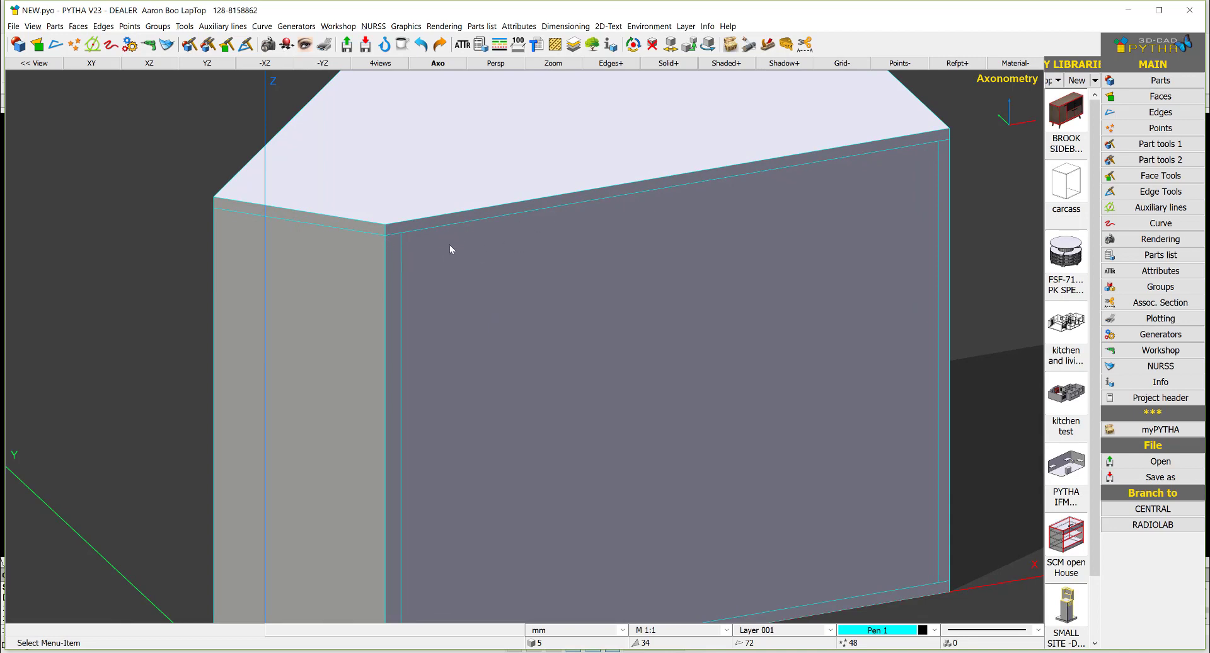
{"action": "right_click", "coordinate": [406, 218]}
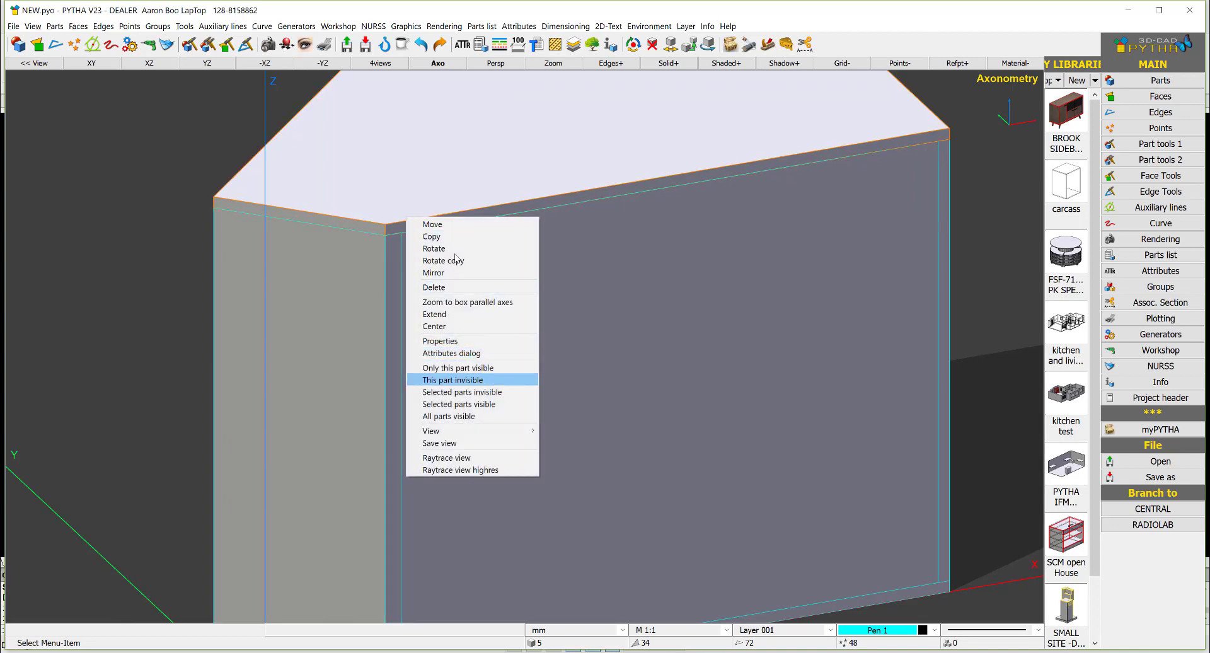
{"action": "left_click", "coordinate": [453, 380]}
{"action": "middle_click_drag", "start_coordinate": [455, 254], "coordinate": [441, 277]}
{"action": "scroll", "coordinate": [387, 340], "scroll_direction": "down", "scroll_amount": 1}
{"action": "scroll", "coordinate": [387, 340], "scroll_direction": "up", "scroll_amount": 7}
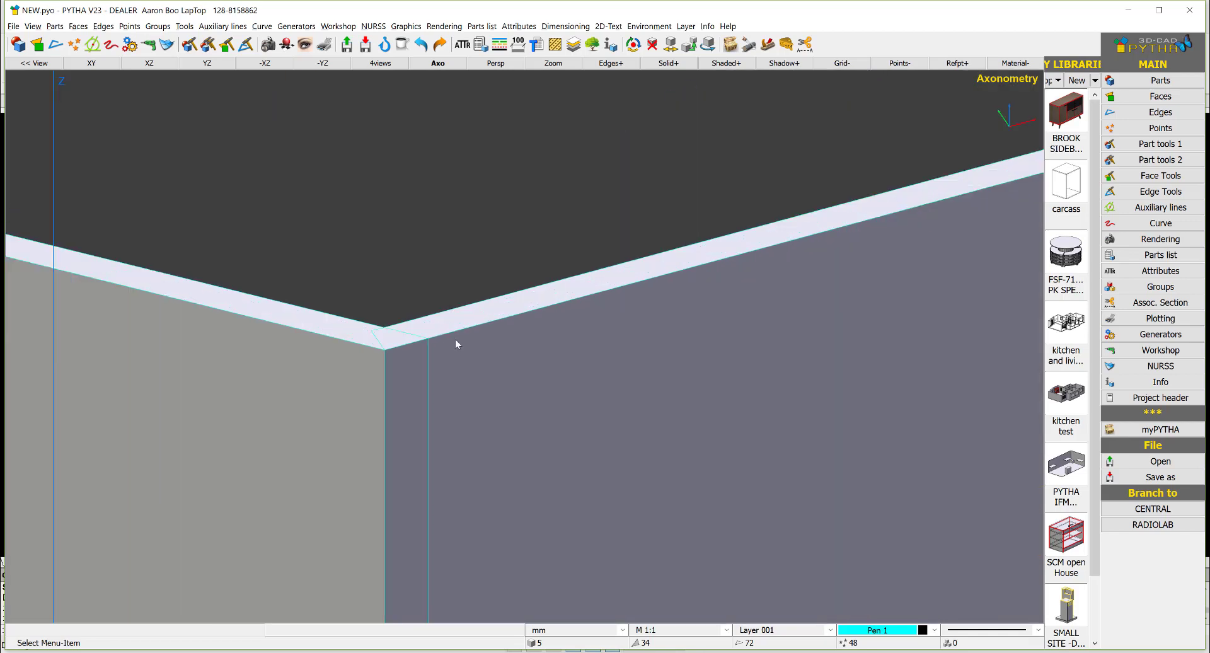
{"action": "right_click", "coordinate": [591, 157]}
{"action": "left_click", "coordinate": [623, 318]}
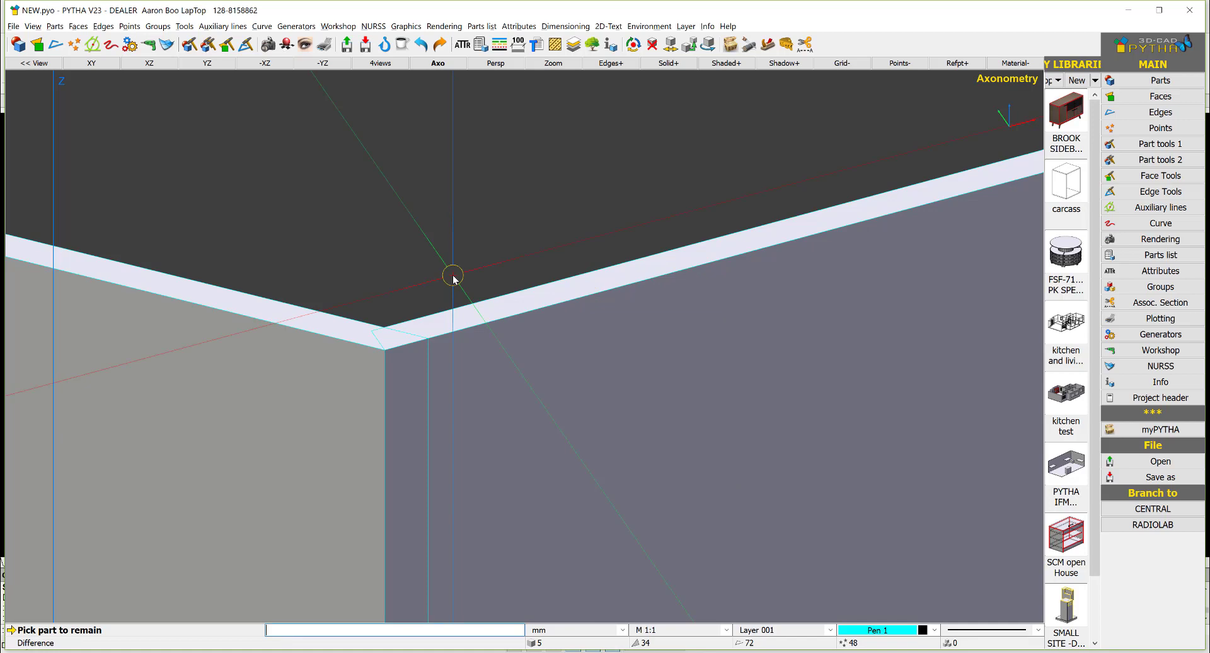
{"action": "left_click", "coordinate": [456, 242]}
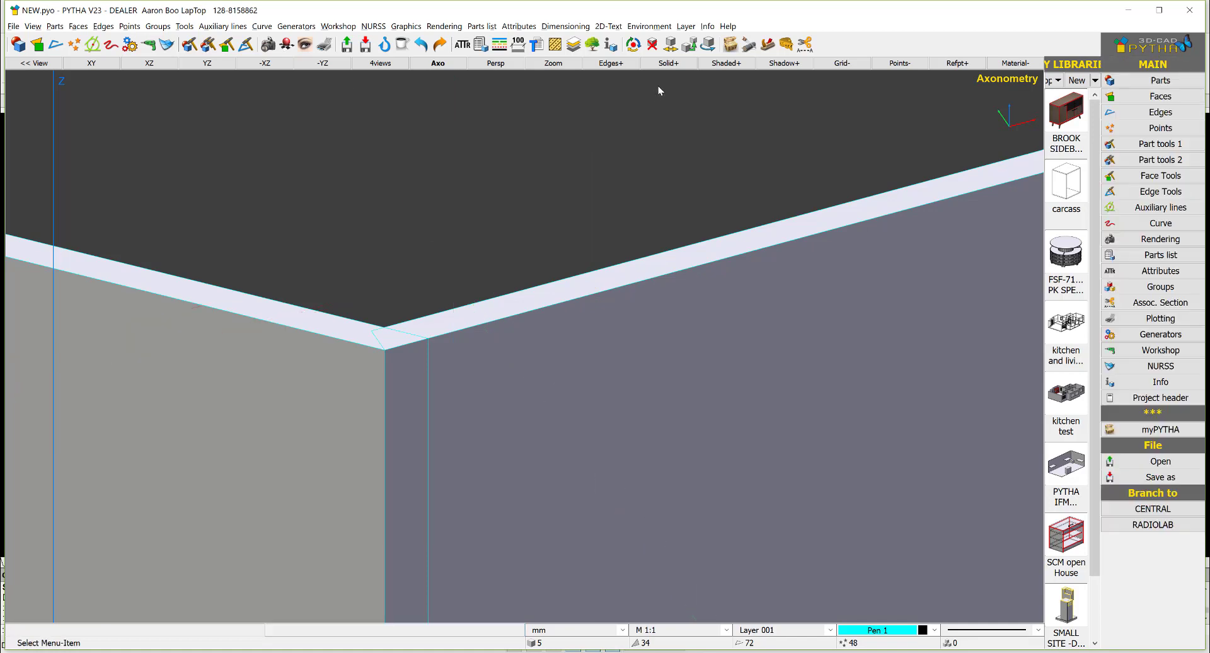
Cut the corner overlap out of the long back panel with Diff-Copy, subtracting the slanted upright panel and keeping it
{"action": "left_click", "coordinate": [780, 45]}
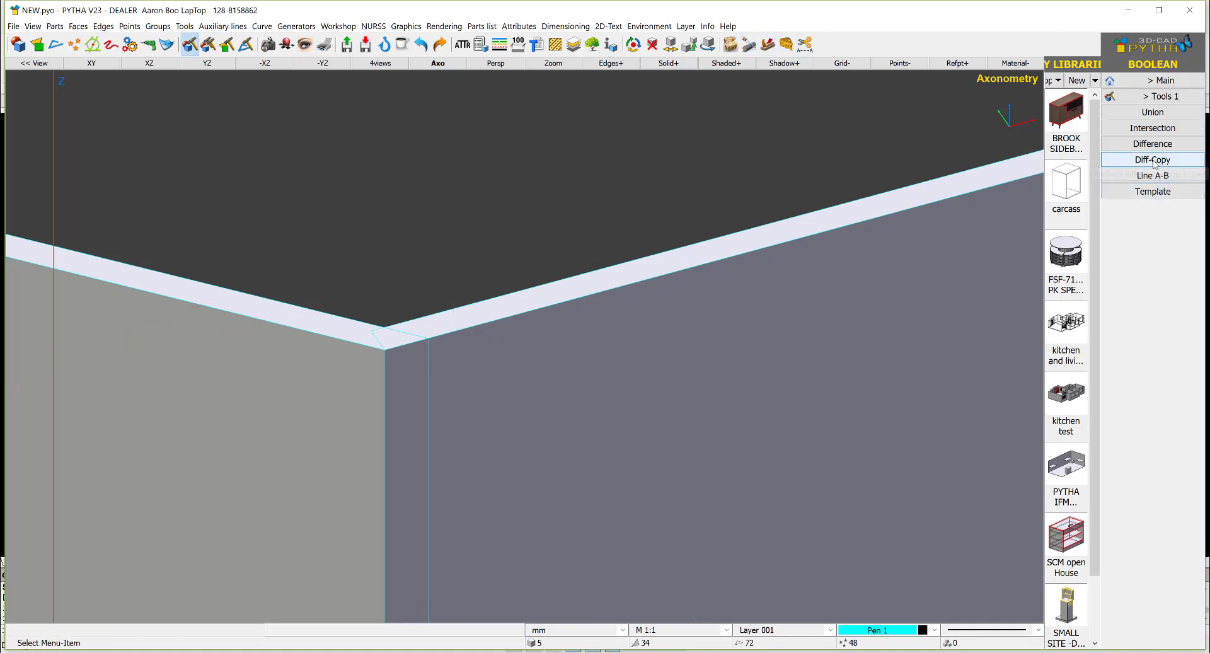
{"action": "left_click", "coordinate": [1154, 161]}
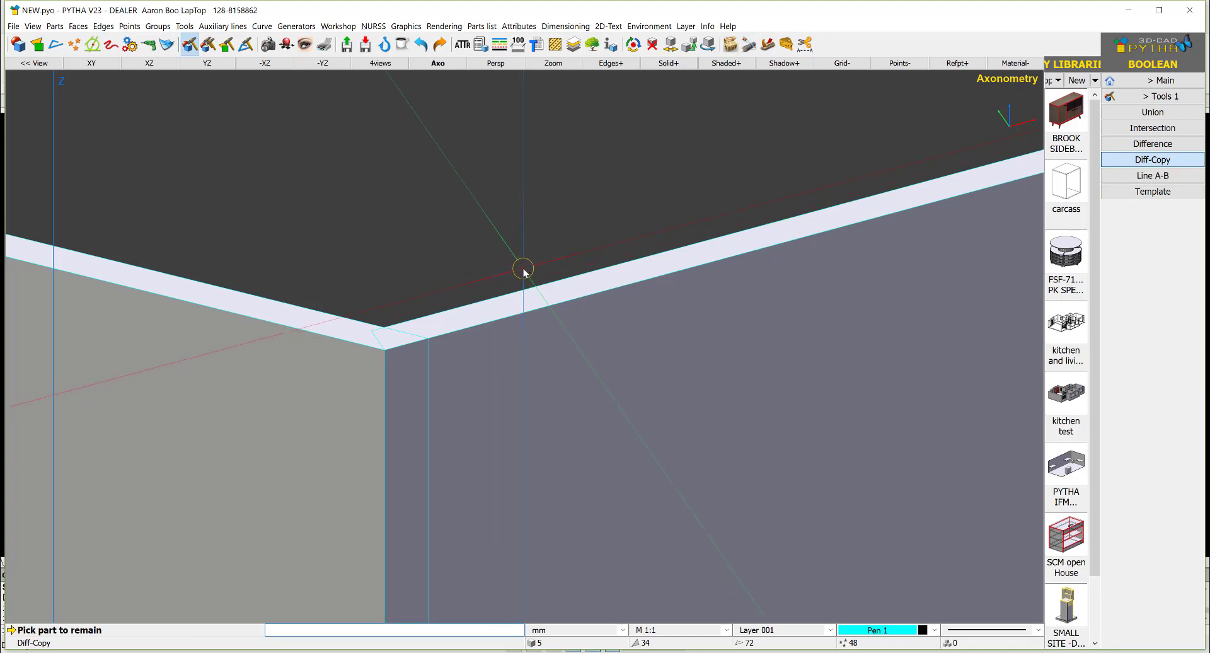
{"action": "left_click", "coordinate": [545, 319]}
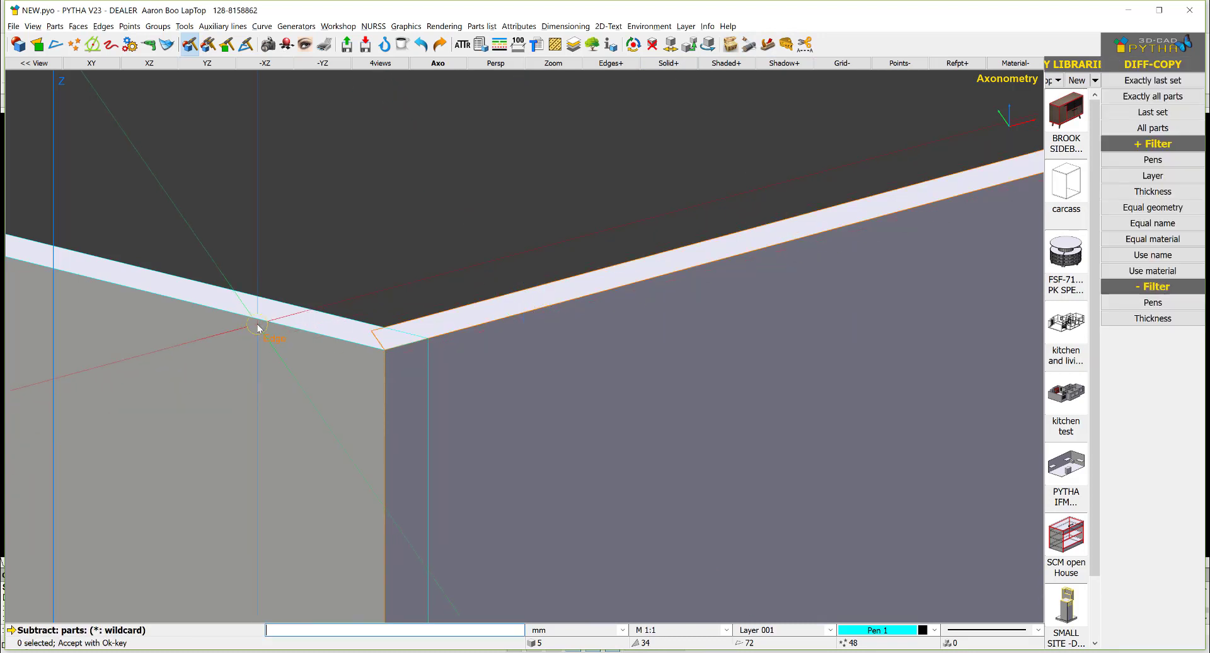
{"action": "left_click", "coordinate": [329, 315]}
{"action": "right_click", "coordinate": [353, 183]}
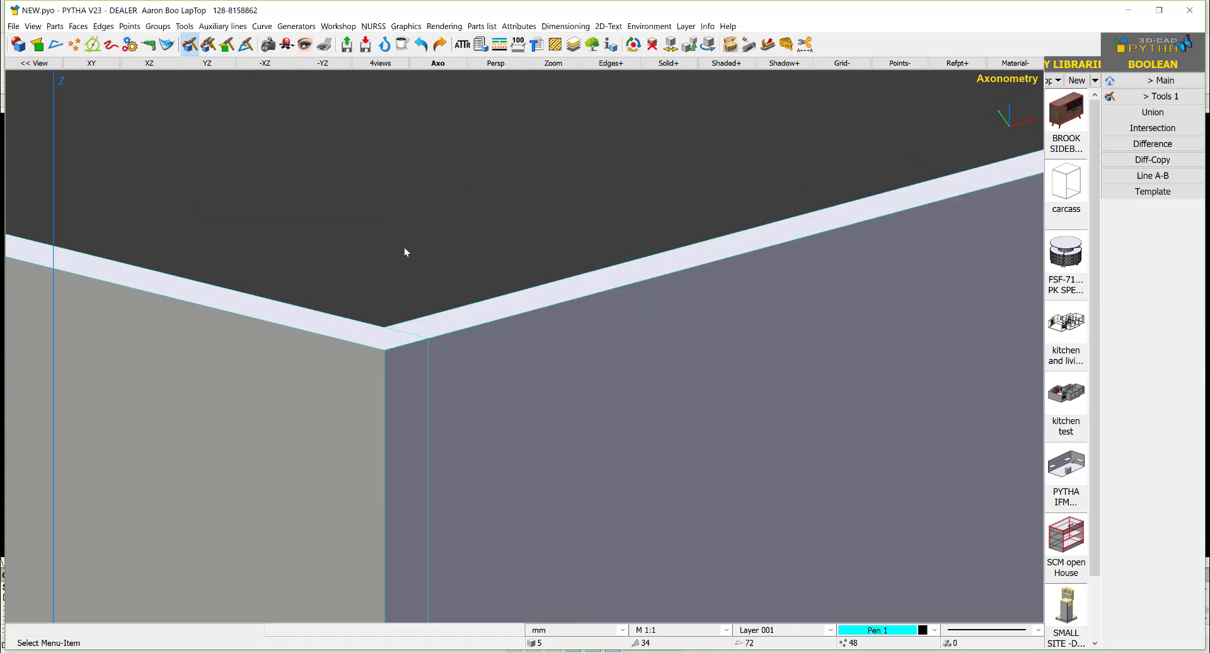
{"action": "scroll", "coordinate": [395, 327], "scroll_direction": "up", "scroll_amount": 4}
{"action": "mouse_move", "coordinate": [428, 352]}
{"action": "middle_mouse_down"}
{"action": "mouse_move", "coordinate": [454, 384]}
{"action": "mouse_move", "coordinate": [451, 358]}
{"action": "middle_mouse_up"}
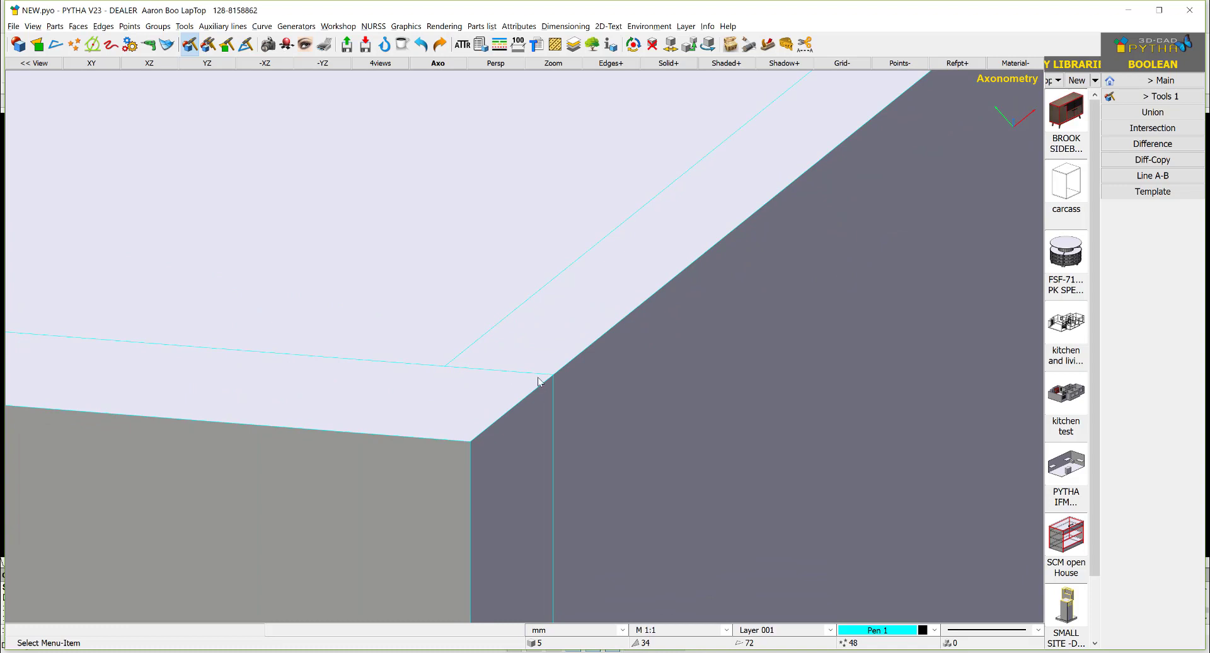
{"action": "scroll", "coordinate": [469, 370], "scroll_direction": "down", "scroll_amount": 6}
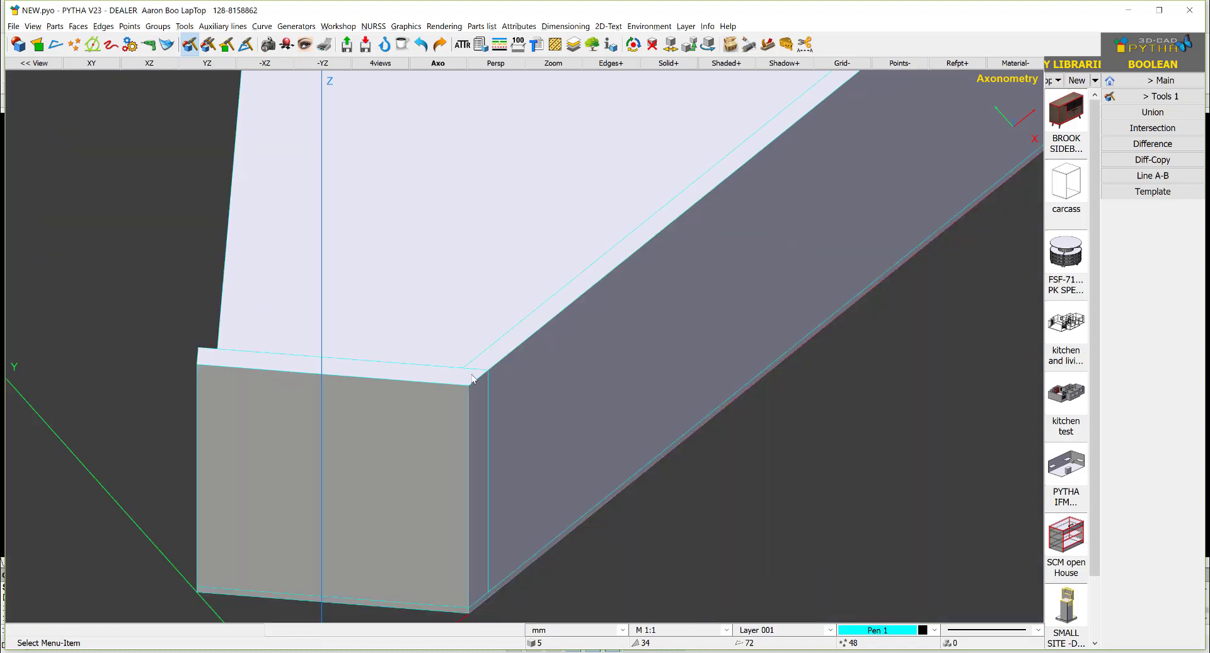
Make all parts visible again and view the cabinet from its open front
{"action": "right_click", "coordinate": [833, 309]}
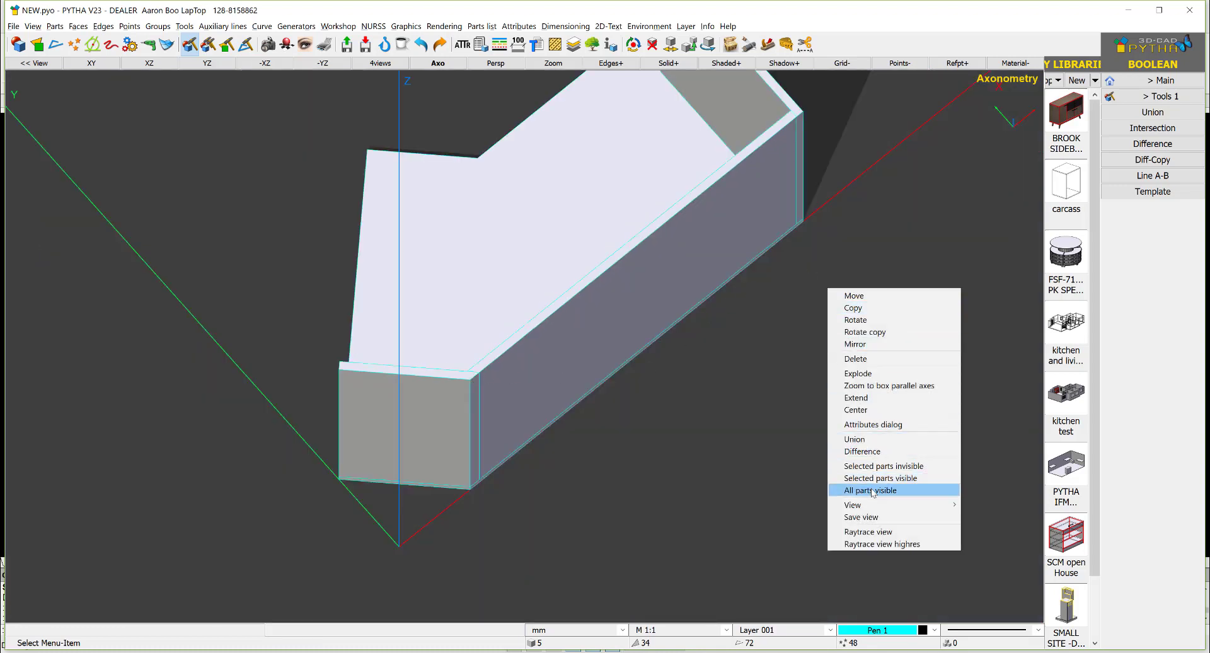
{"action": "left_click", "coordinate": [875, 490]}
{"action": "middle_click_drag", "start_coordinate": [658, 357], "coordinate": [742, 358]}
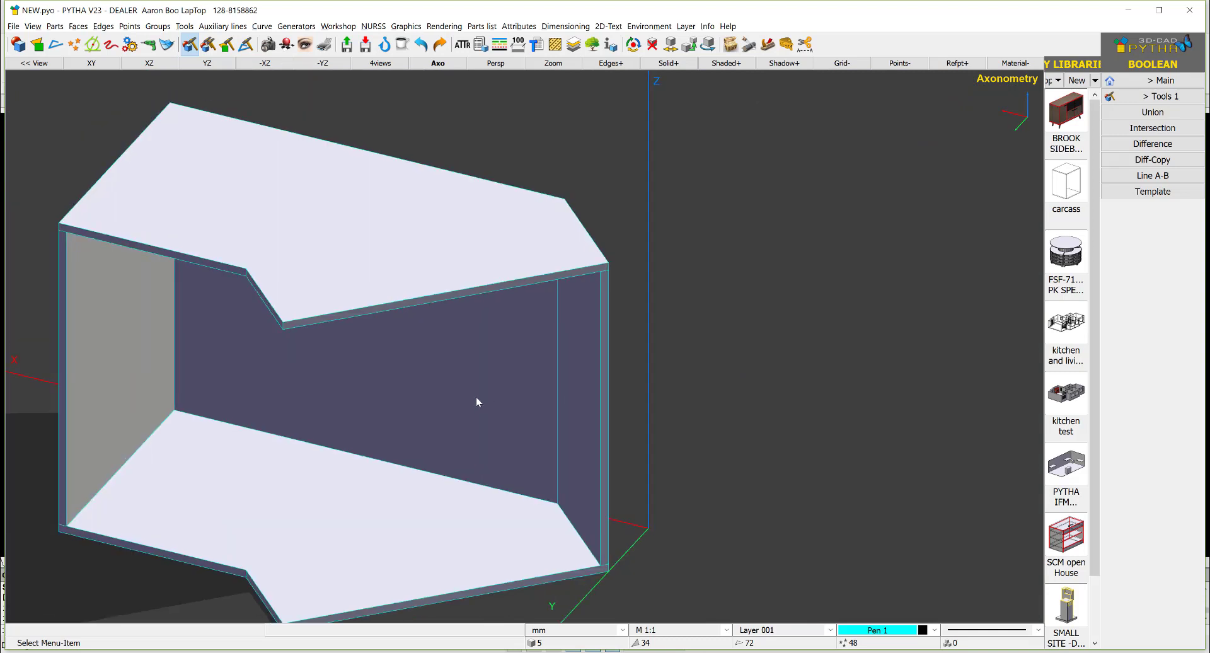
Try a block between the base's protruding front corner and the top's underside at the slanted panel, and delete it
{"action": "scroll", "coordinate": [475, 396], "scroll_direction": "up", "scroll_amount": 3}
{"action": "middle_click_drag", "start_coordinate": [446, 494], "coordinate": [457, 296]}
{"action": "scroll", "coordinate": [534, 285], "scroll_direction": "down", "scroll_amount": 3}
{"action": "key", "text": "b"}
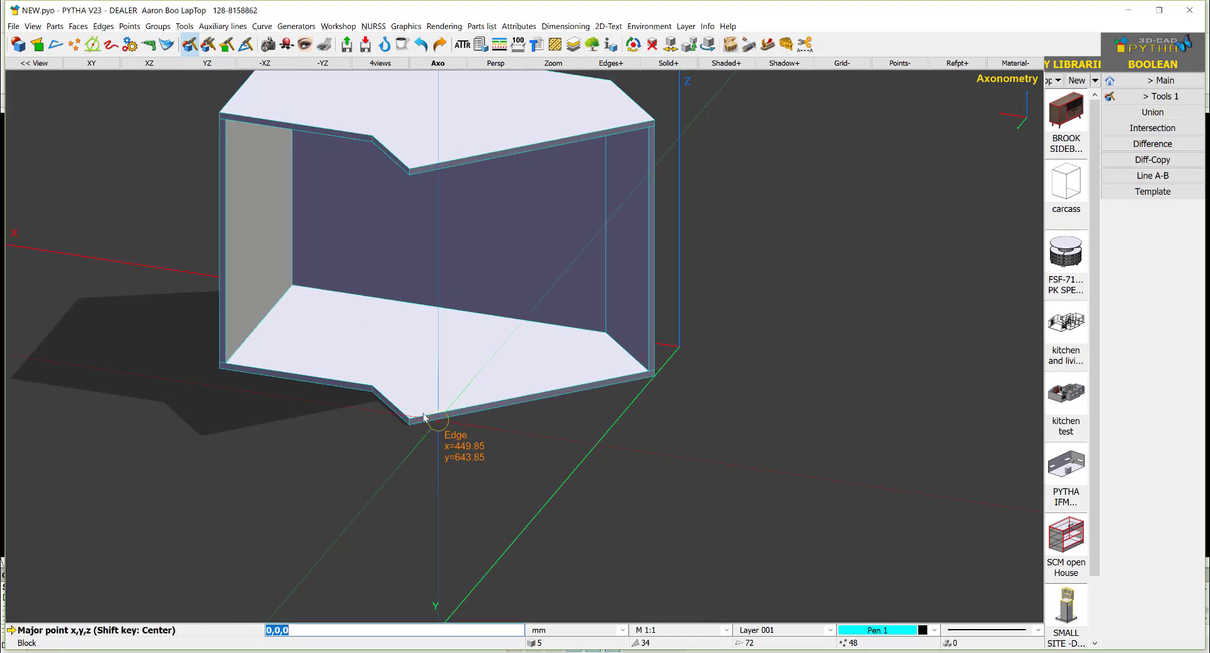
{"action": "left_click", "coordinate": [411, 421]}
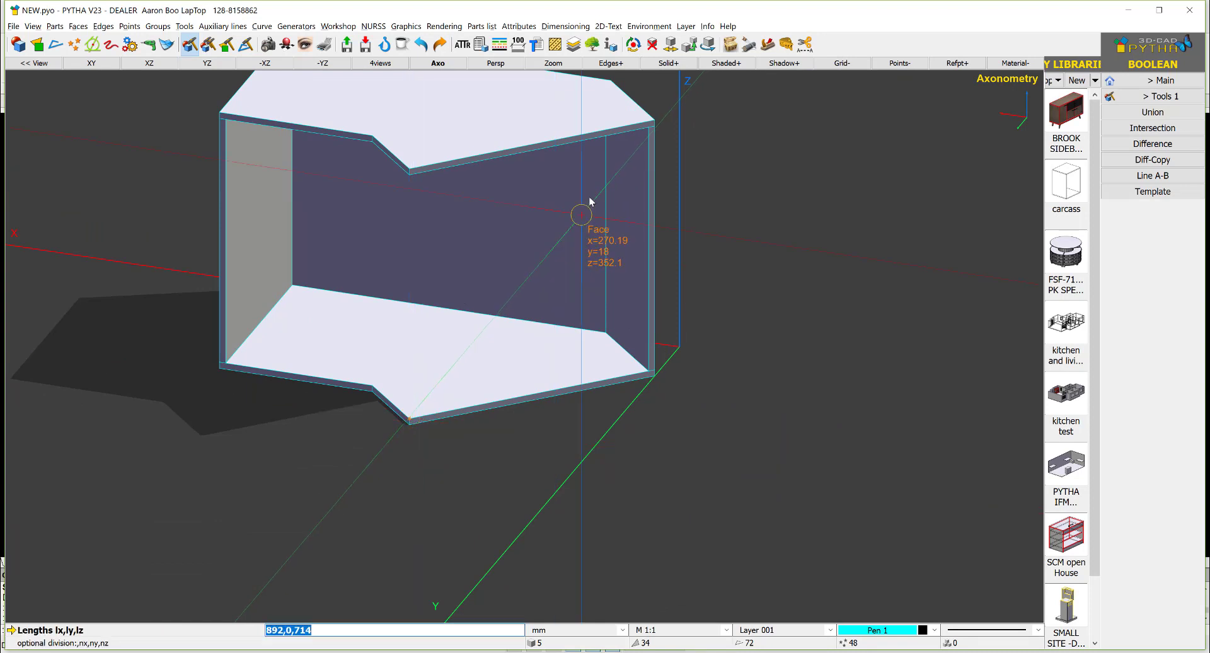
{"action": "left_click", "coordinate": [649, 129]}
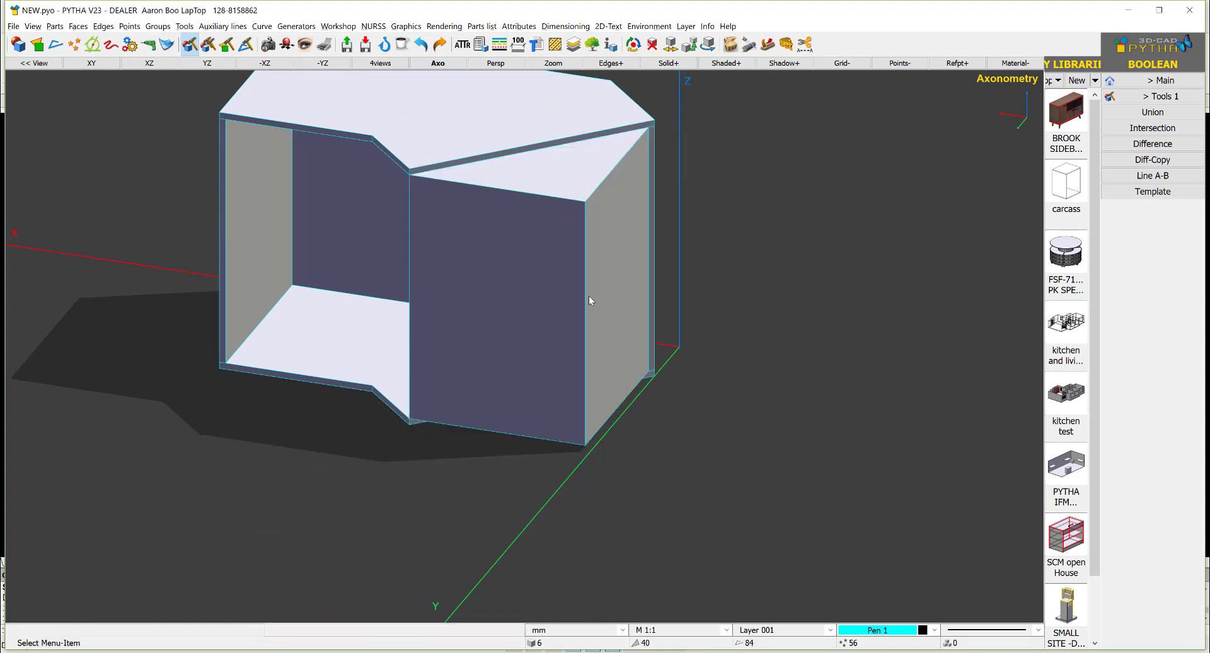
{"action": "right_click", "coordinate": [564, 277]}
{"action": "left_click", "coordinate": [592, 345]}
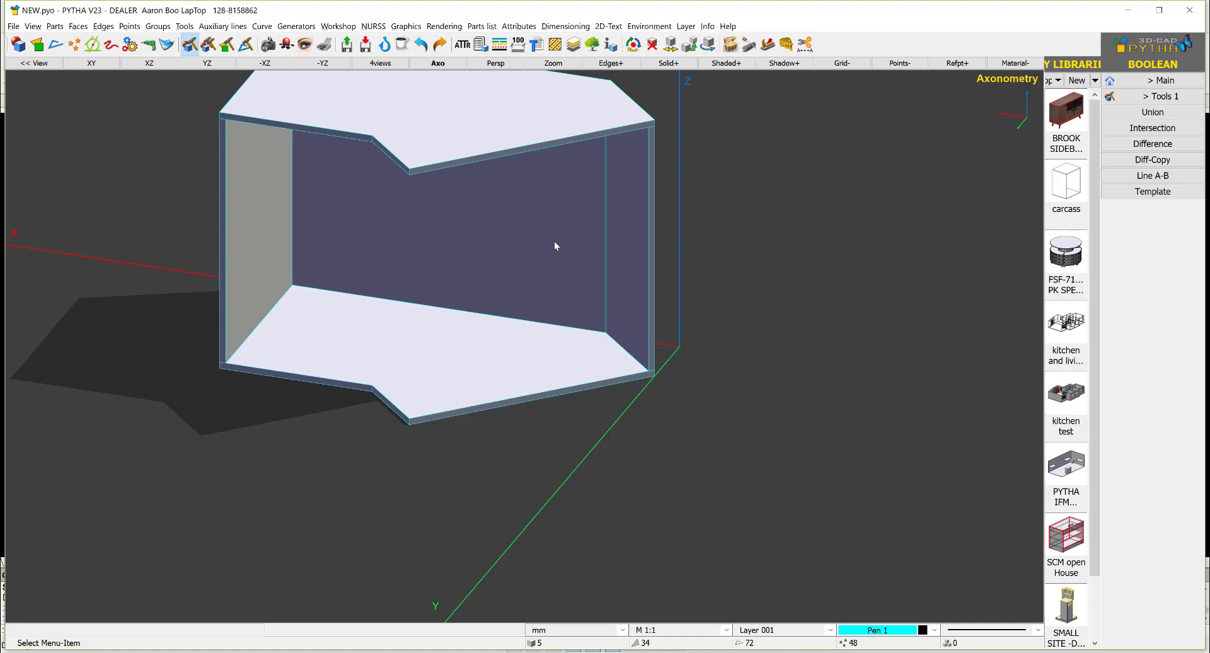
Define a local coordinate system at the base's protruding front corner, with X along the angled front edge and the XY plane upright
{"action": "middle_click_drag", "start_coordinate": [626, 386], "coordinate": [540, 210]}
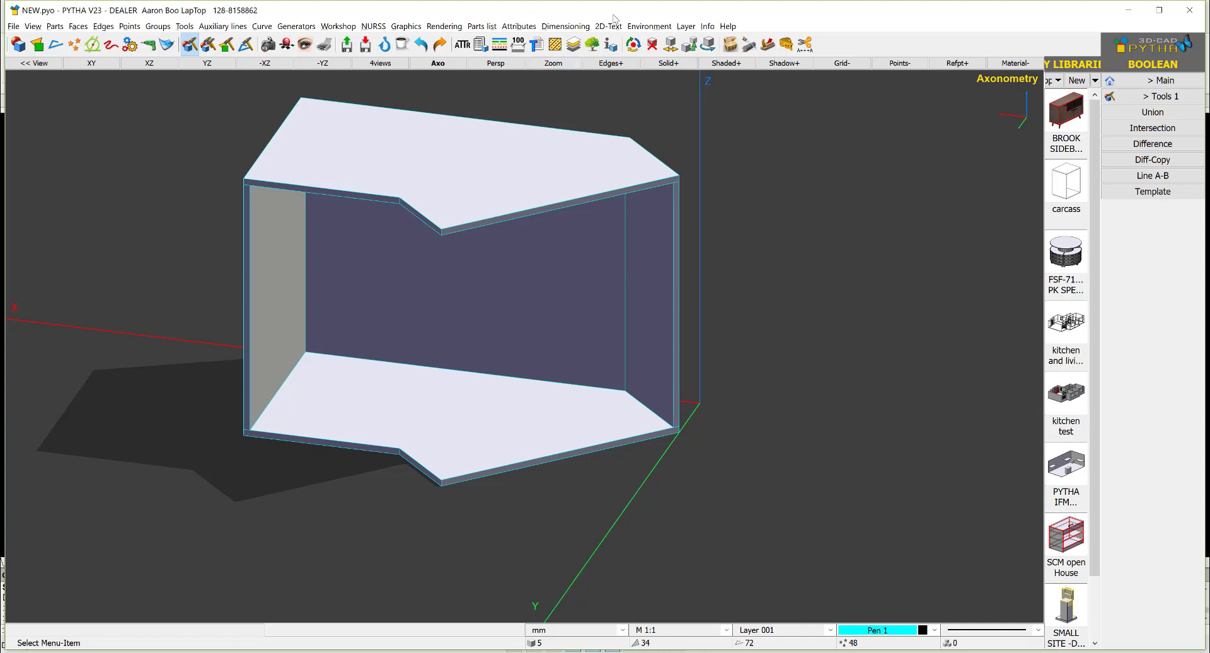
{"action": "left_click", "coordinate": [656, 26]}
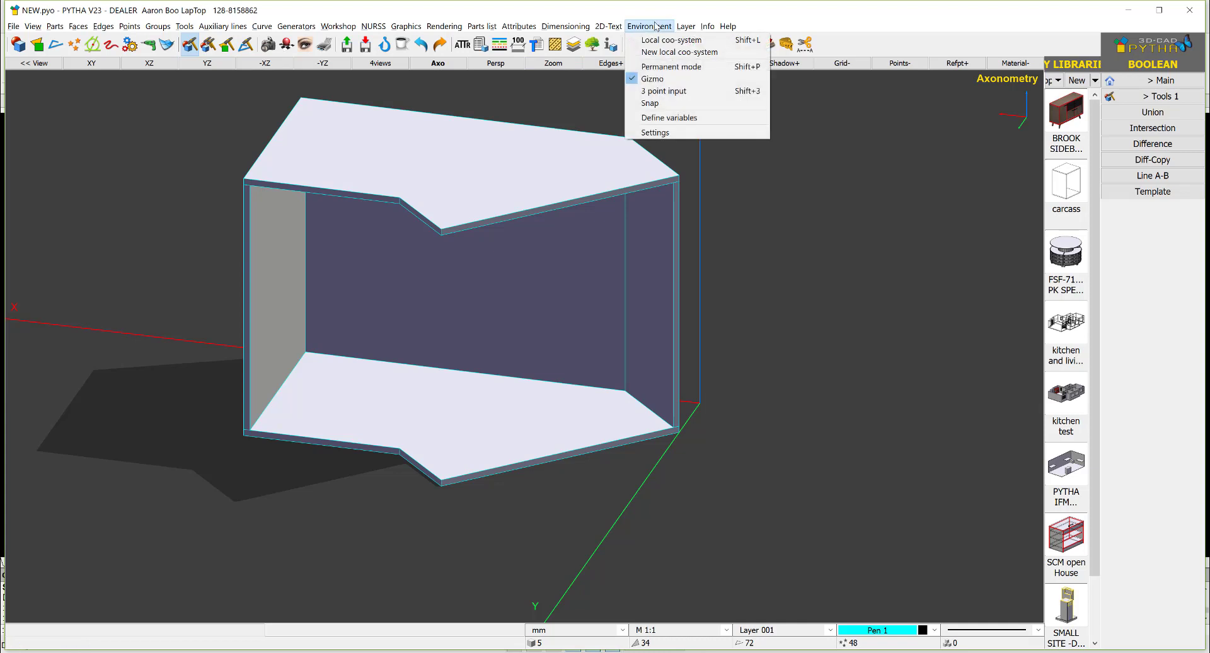
{"action": "left_click", "coordinate": [676, 55]}
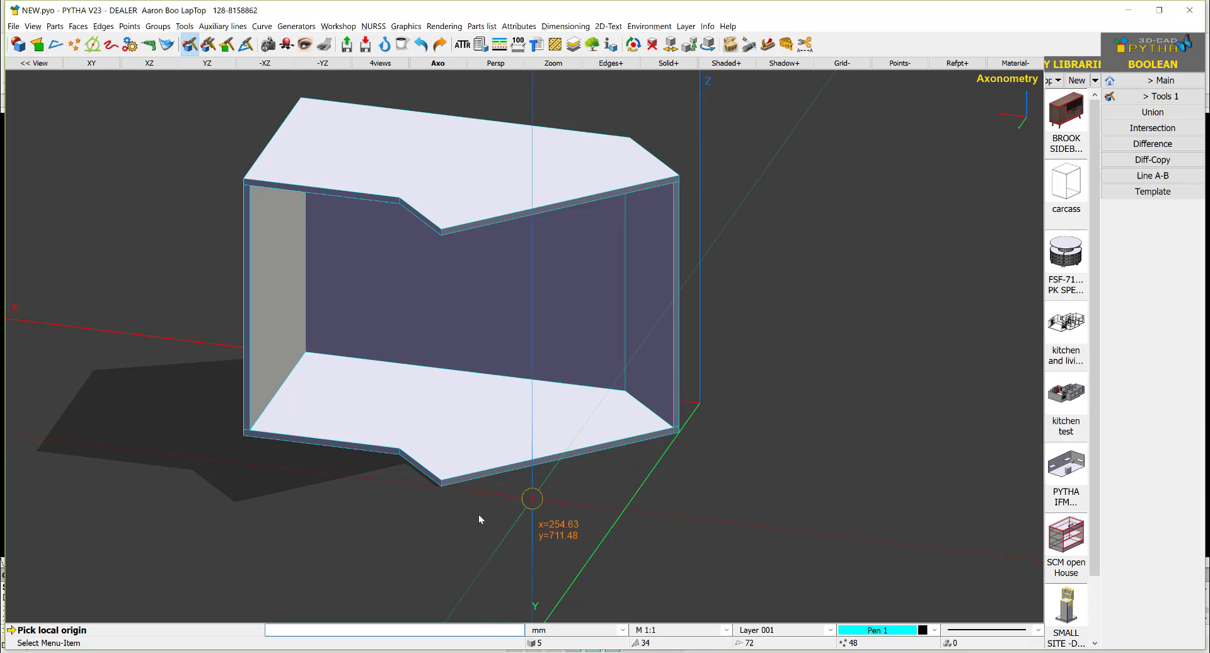
{"action": "left_click", "coordinate": [466, 532]}
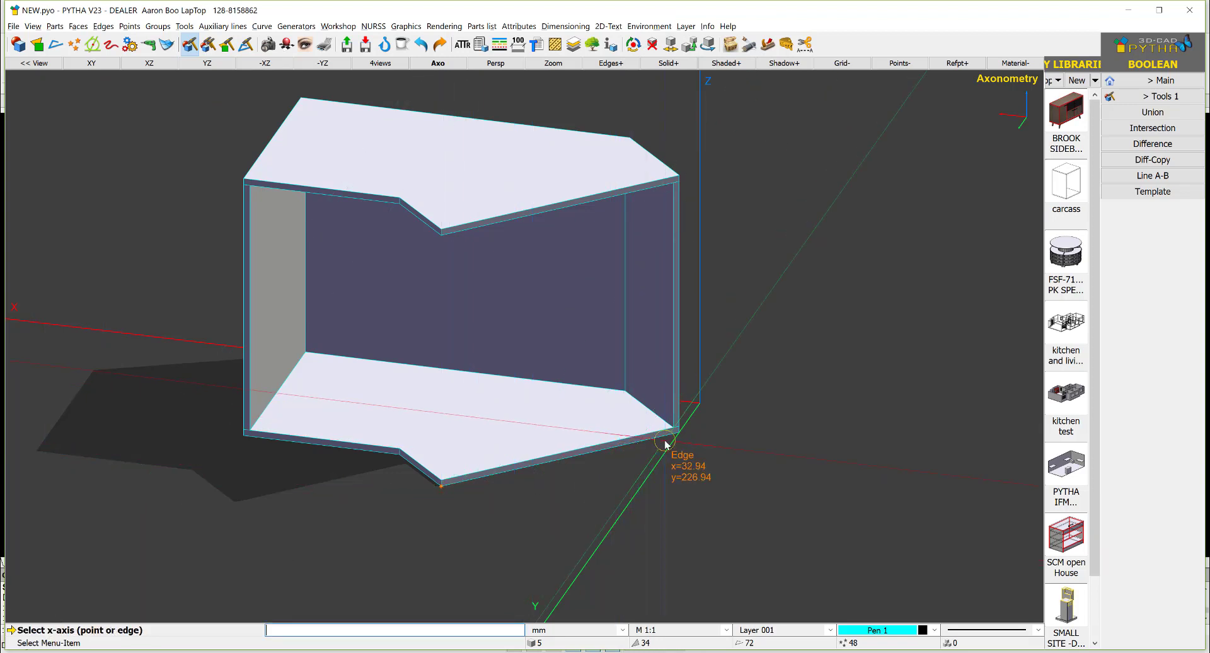
{"action": "left_click", "coordinate": [616, 460]}
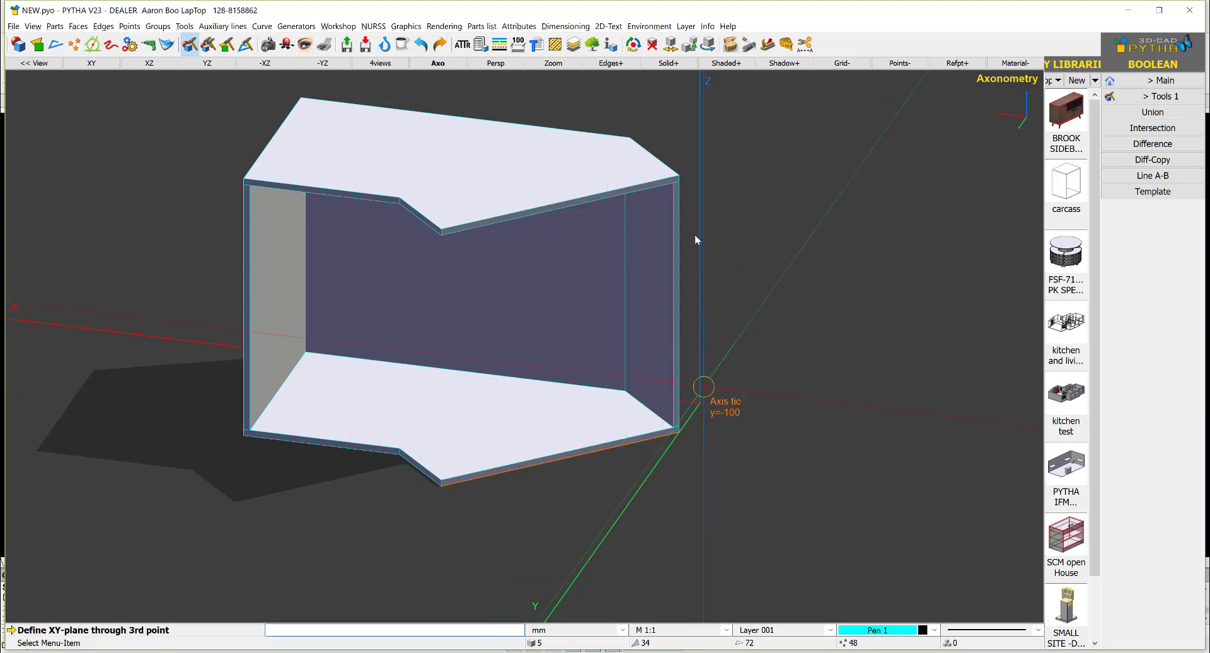
{"action": "left_click", "coordinate": [682, 271]}
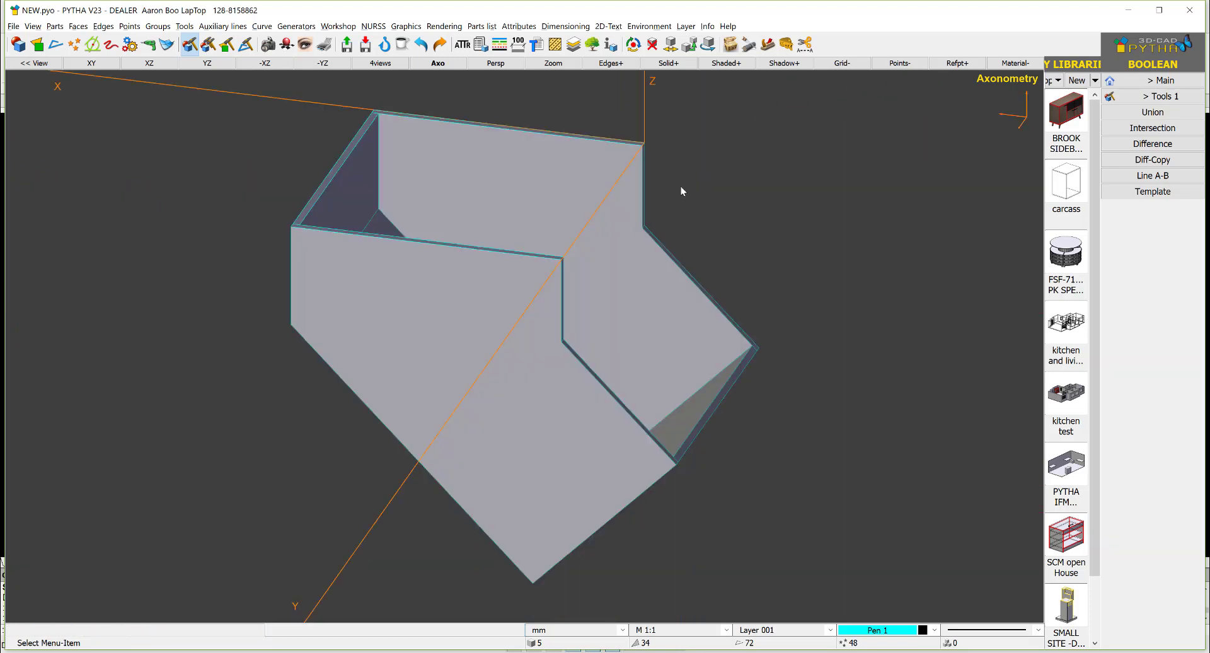
Create a 702 by 714 mm block across the angled front between base and top, with lz set to -18 mm
{"action": "middle_click_drag", "start_coordinate": [681, 187], "coordinate": [303, 306]}
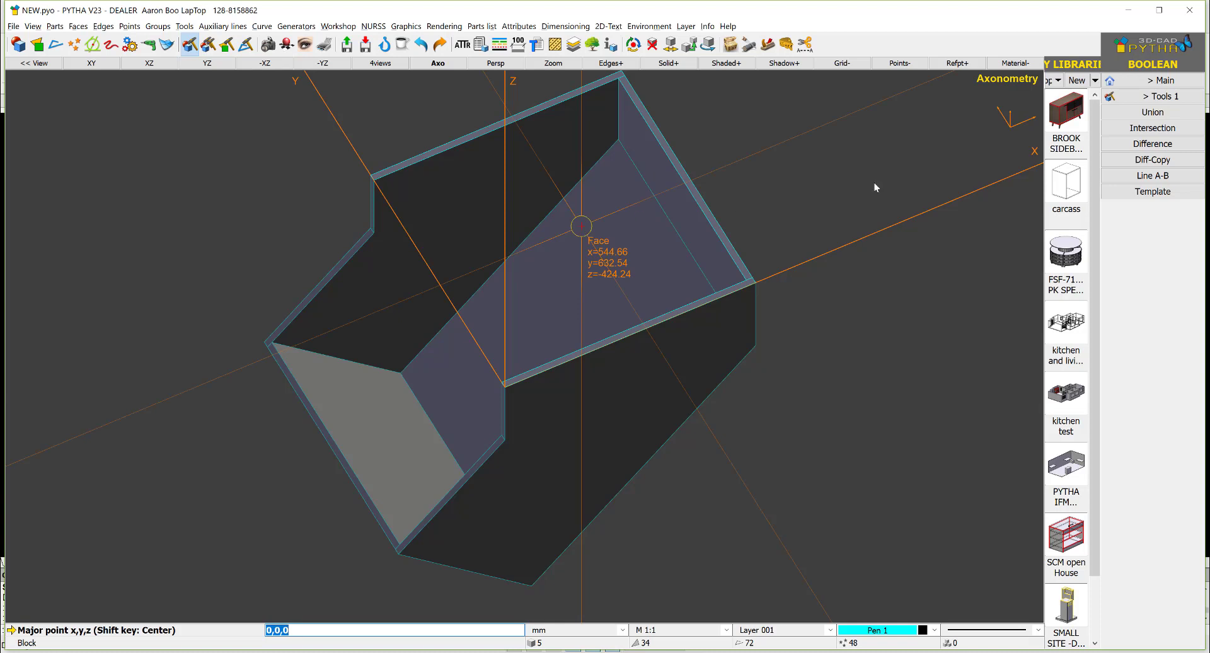
{"action": "left_click", "coordinate": [1125, 80]}
{"action": "left_click", "coordinate": [1125, 80]}
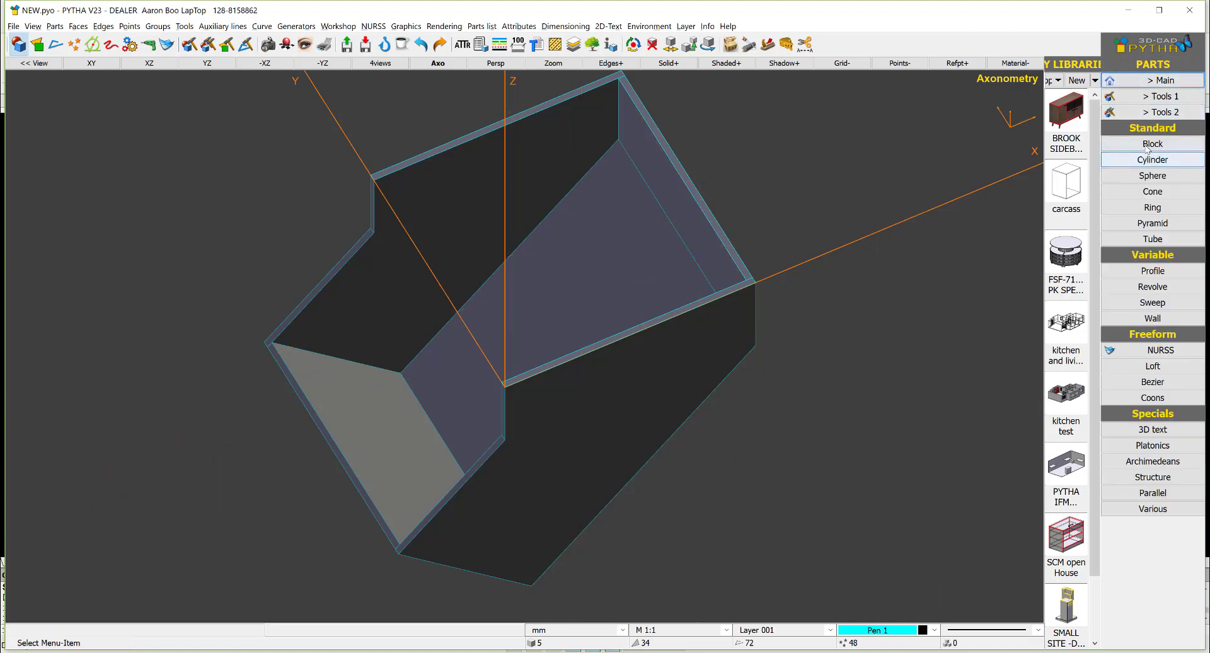
{"action": "left_click", "coordinate": [1146, 146]}
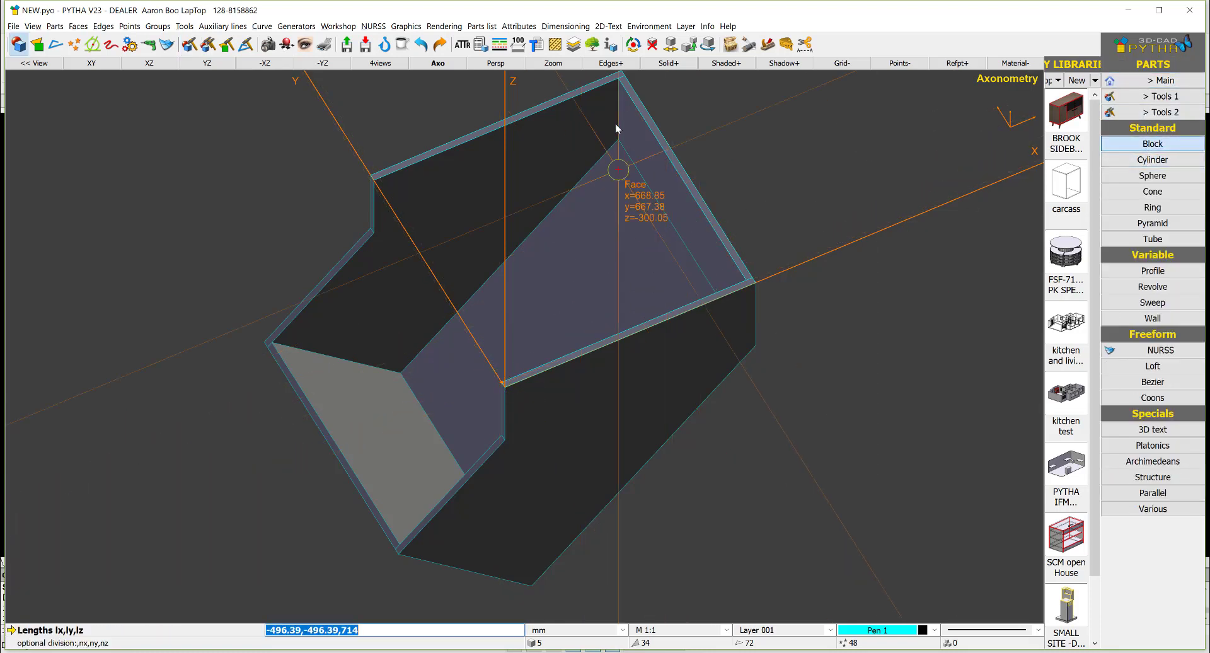
{"action": "left_click", "coordinate": [619, 77]}
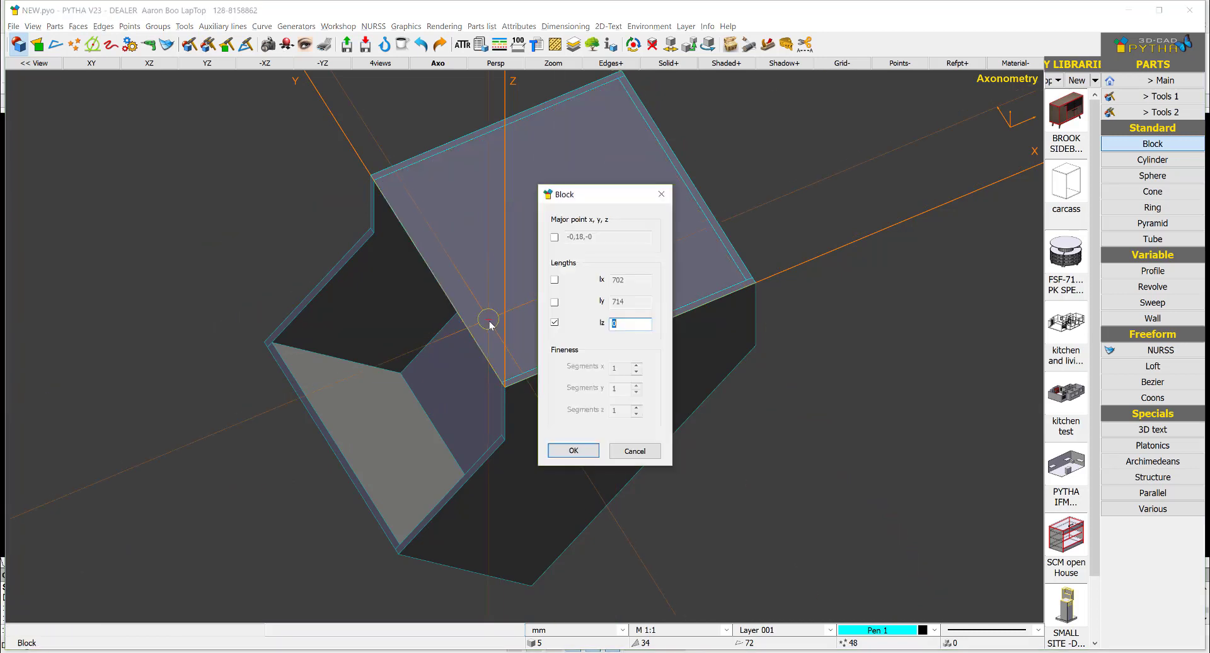
{"action": "type", "text": "18"}
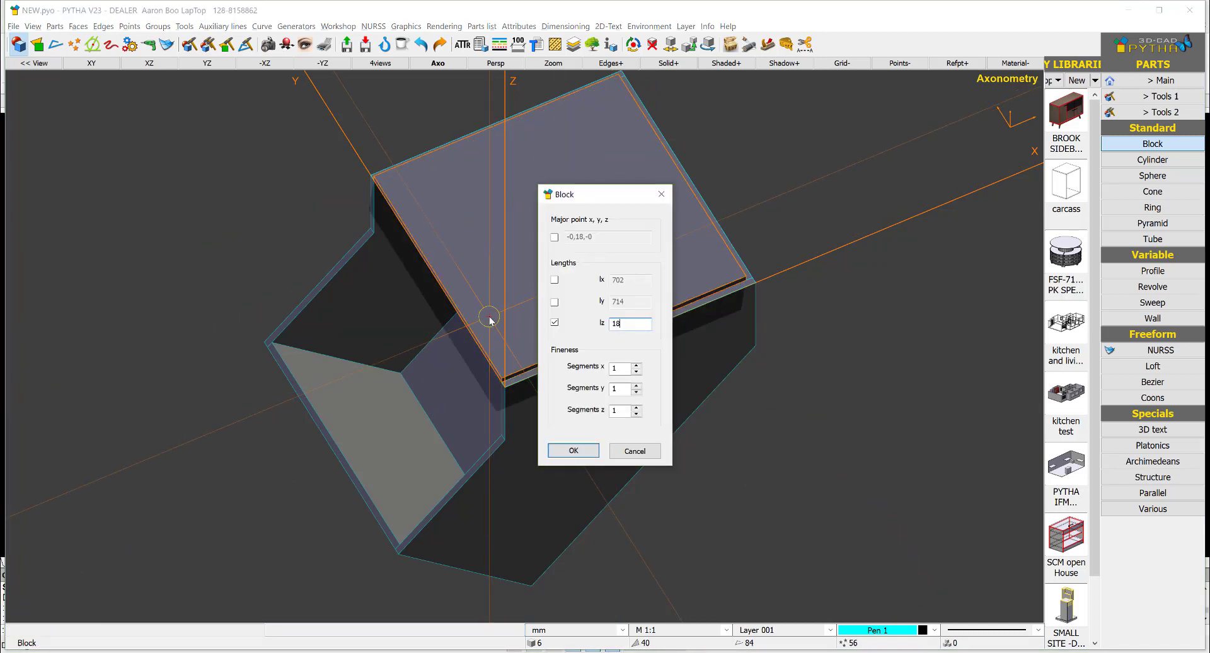
{"action": "key", "text": "BackSpace"}
{"action": "key", "text": "BackSpace"}
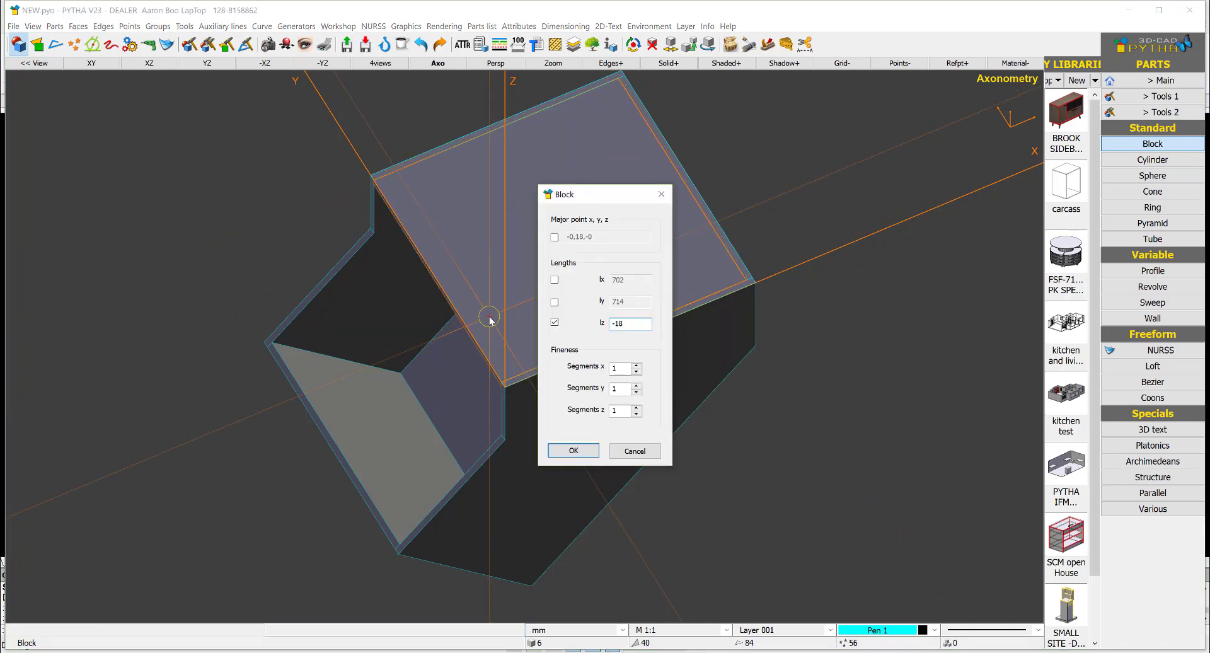
{"action": "key", "text": "Return"}
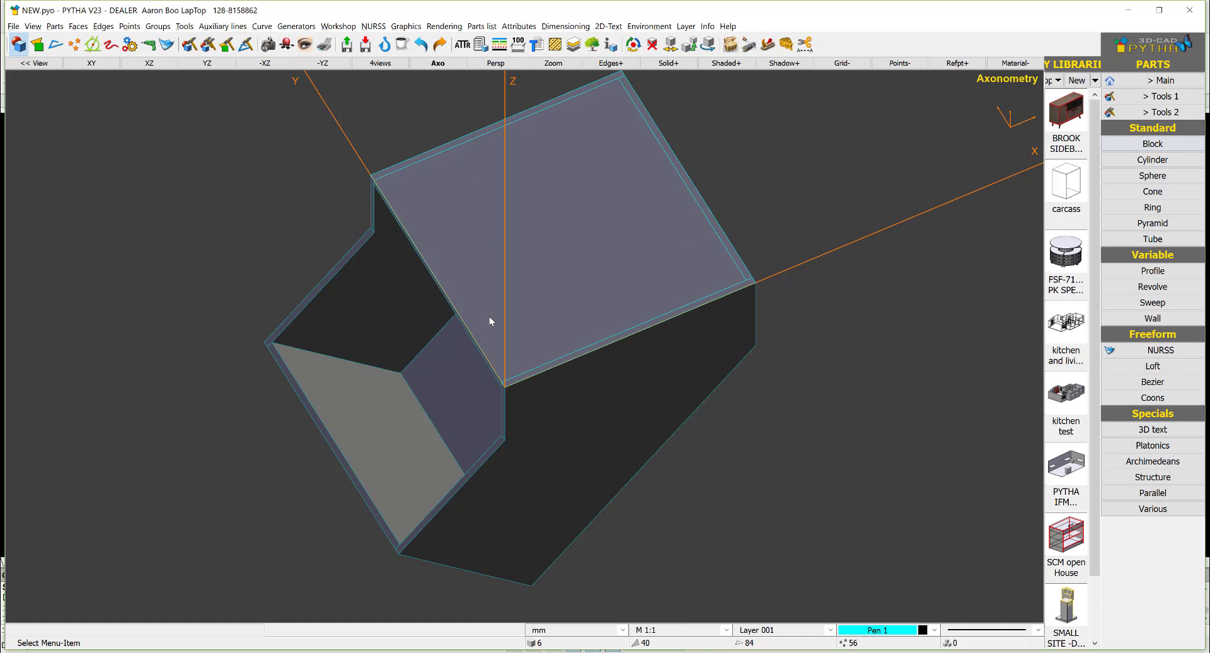
Turn off the local coordinate system and start a new, empty document
{"action": "left_click", "coordinate": [656, 29]}
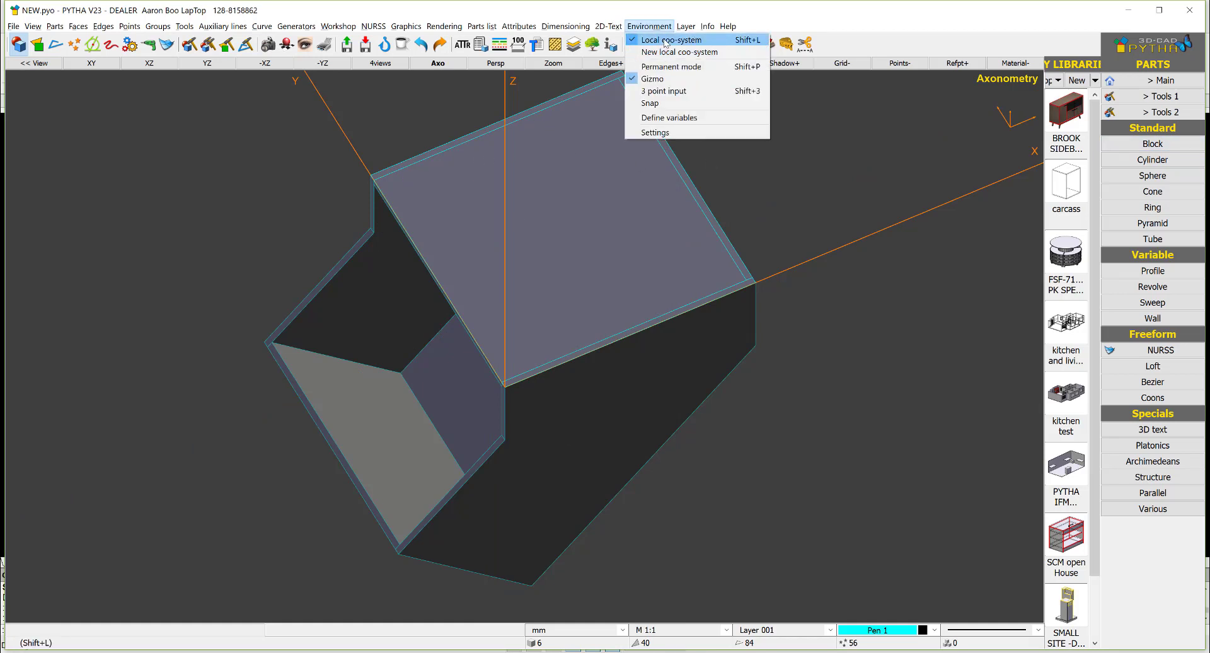
{"action": "left_click", "coordinate": [666, 40]}
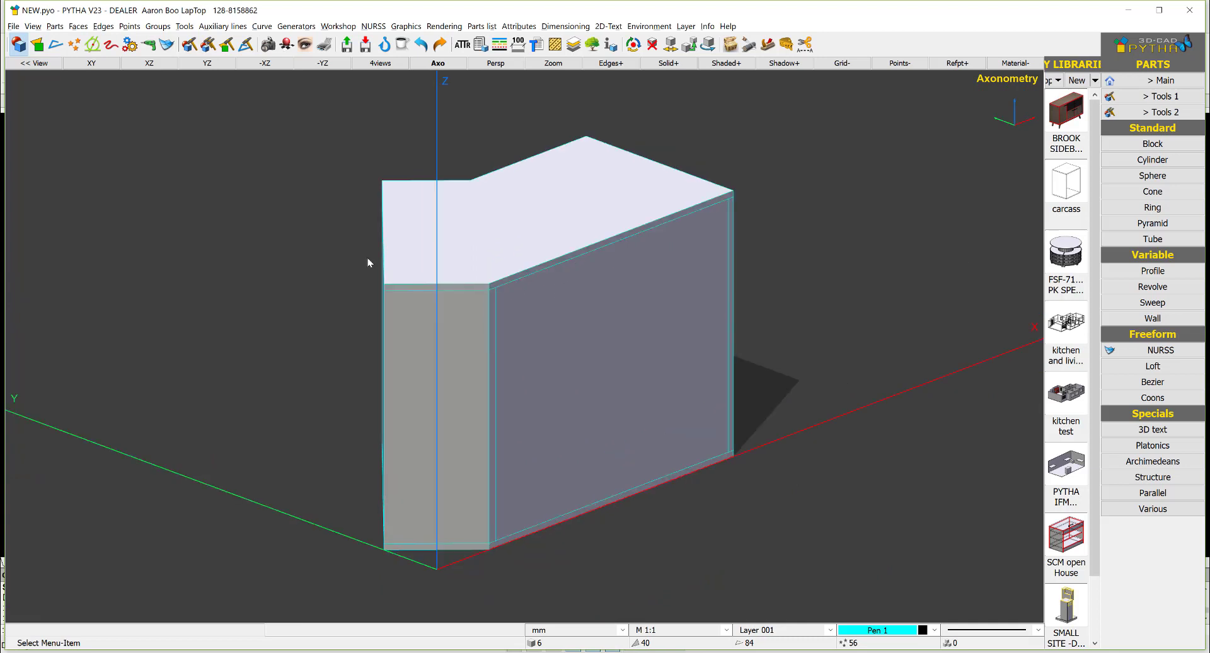
{"action": "left_click", "coordinate": [14, 26]}
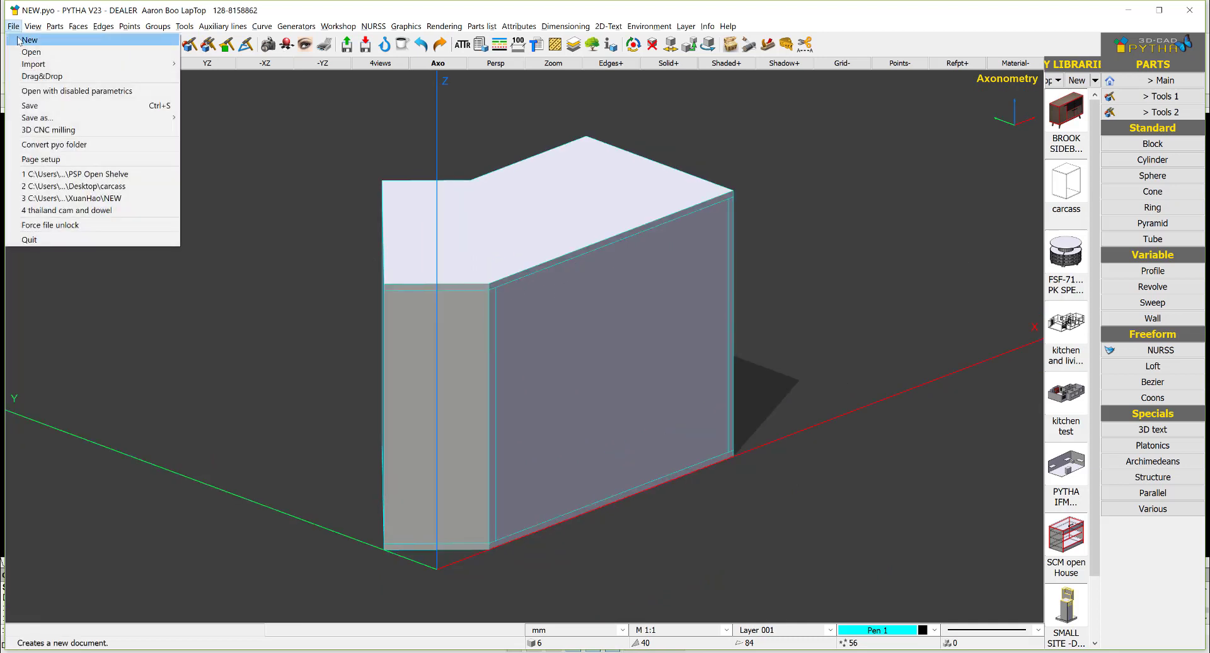
{"action": "left_click", "coordinate": [19, 41]}
{"action": "left_click", "coordinate": [590, 360]}
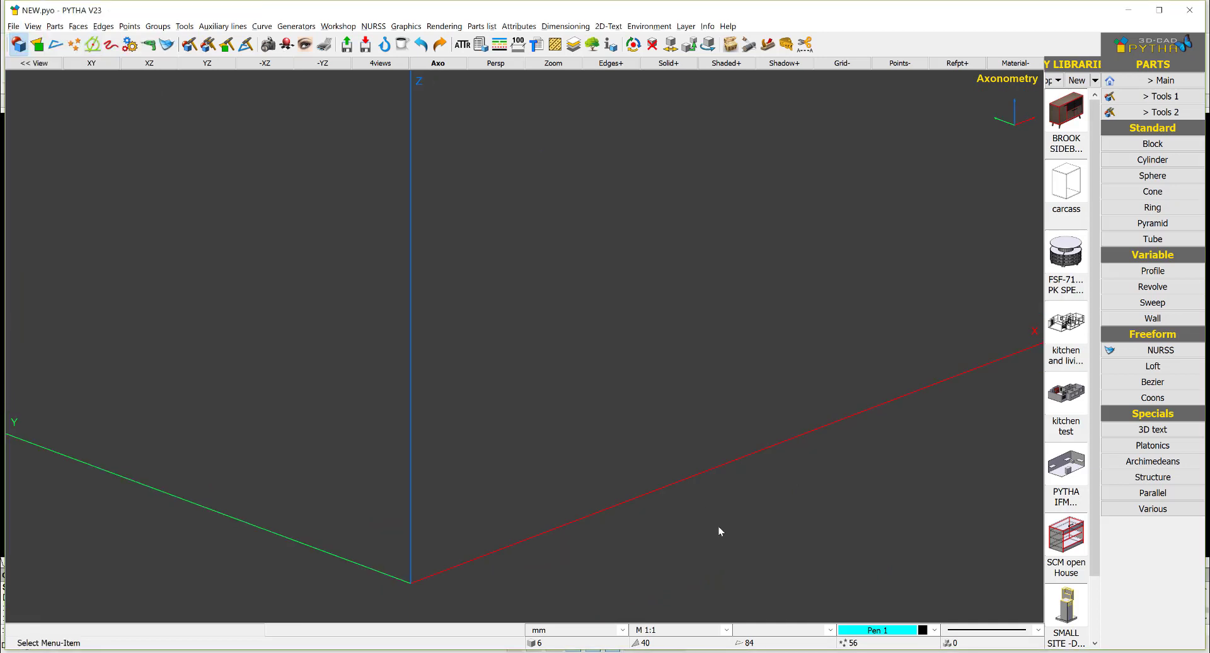
Switch to DraftSight and bring up the NONAME_2.dwg cabinet plan
{"action": "mouse_move", "coordinate": [669, 640]}
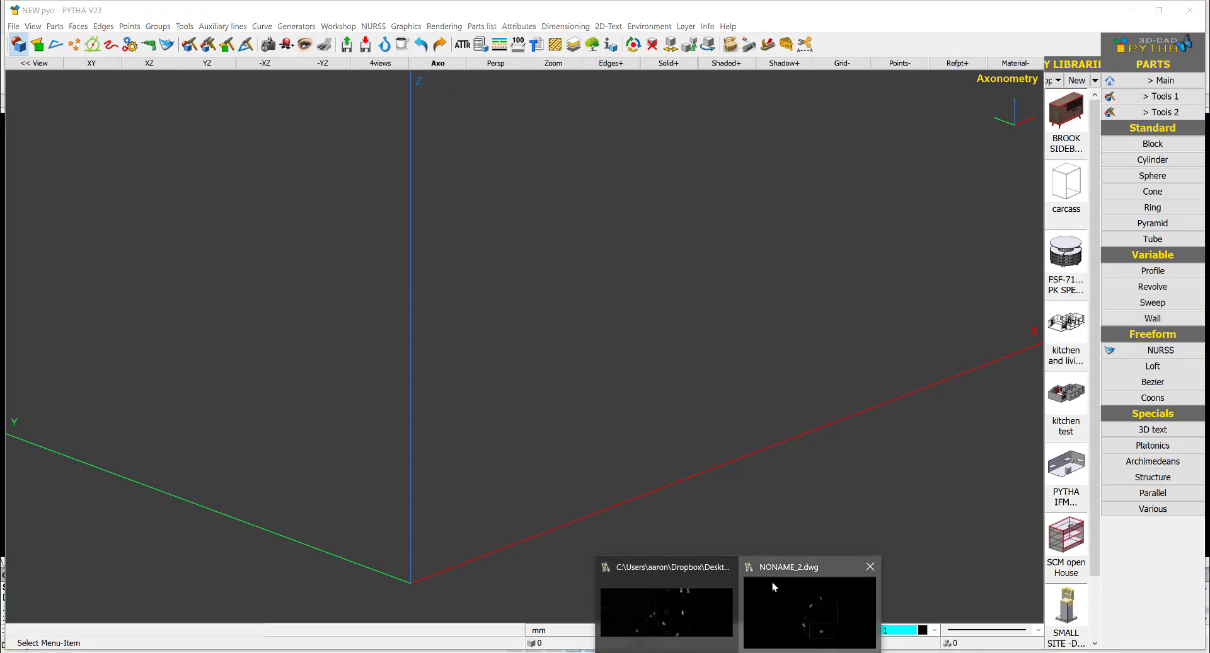
{"action": "left_click", "coordinate": [697, 582]}
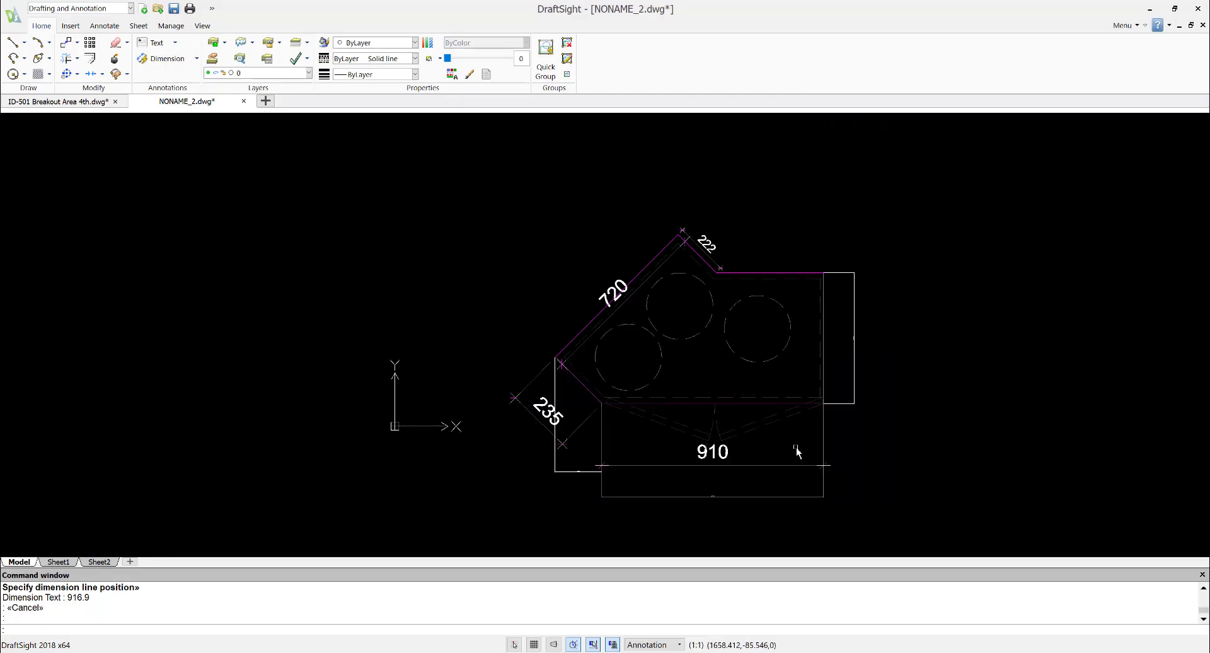
{"action": "key", "text": "Escape"}
{"action": "left_click", "coordinate": [791, 426]}
{"action": "left_click", "coordinate": [505, 526]}
{"action": "type", "text": "w"}
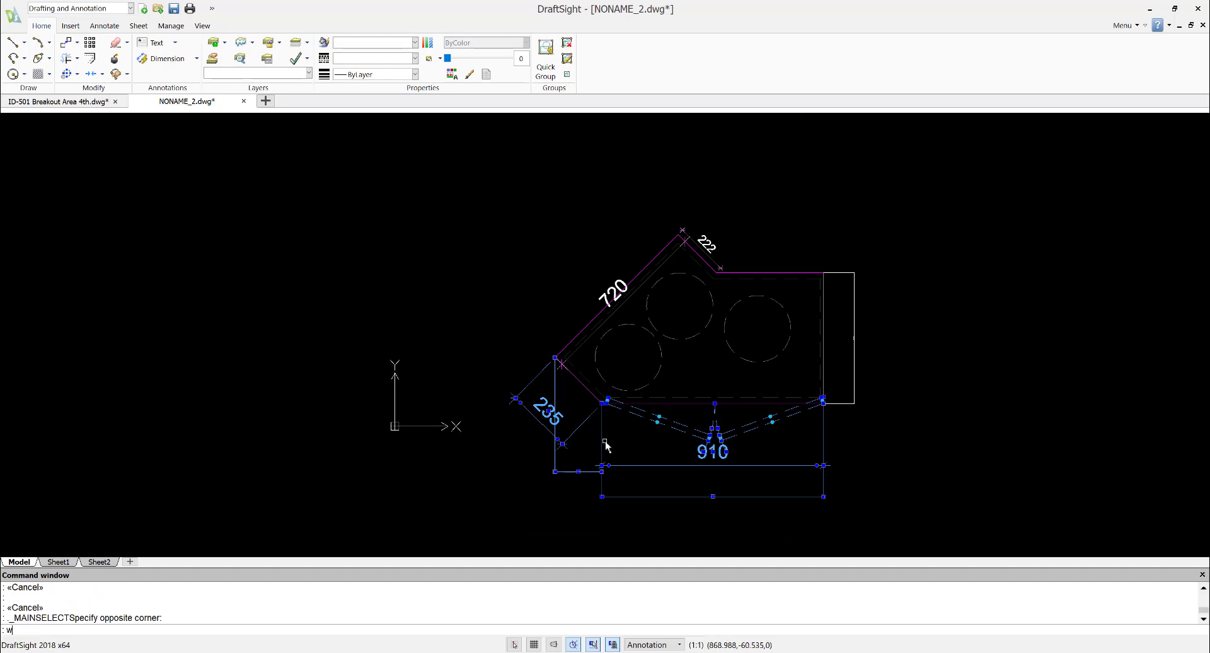
{"action": "key", "text": "Return"}
{"action": "key", "text": "Escape"}
{"action": "key", "text": "Escape"}
{"action": "key", "text": "Escape"}
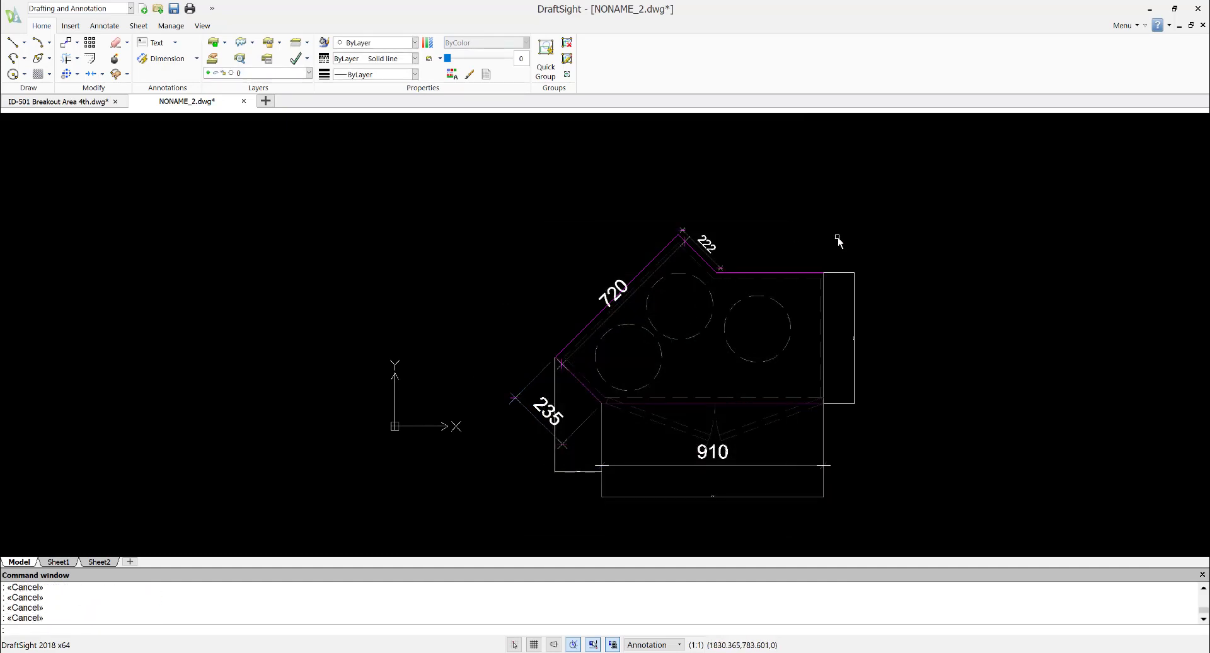
Erase the door lines, dimensions and other linework below the cabinet outline, and the three dashed circles inside it
{"action": "left_click", "coordinate": [775, 424]}
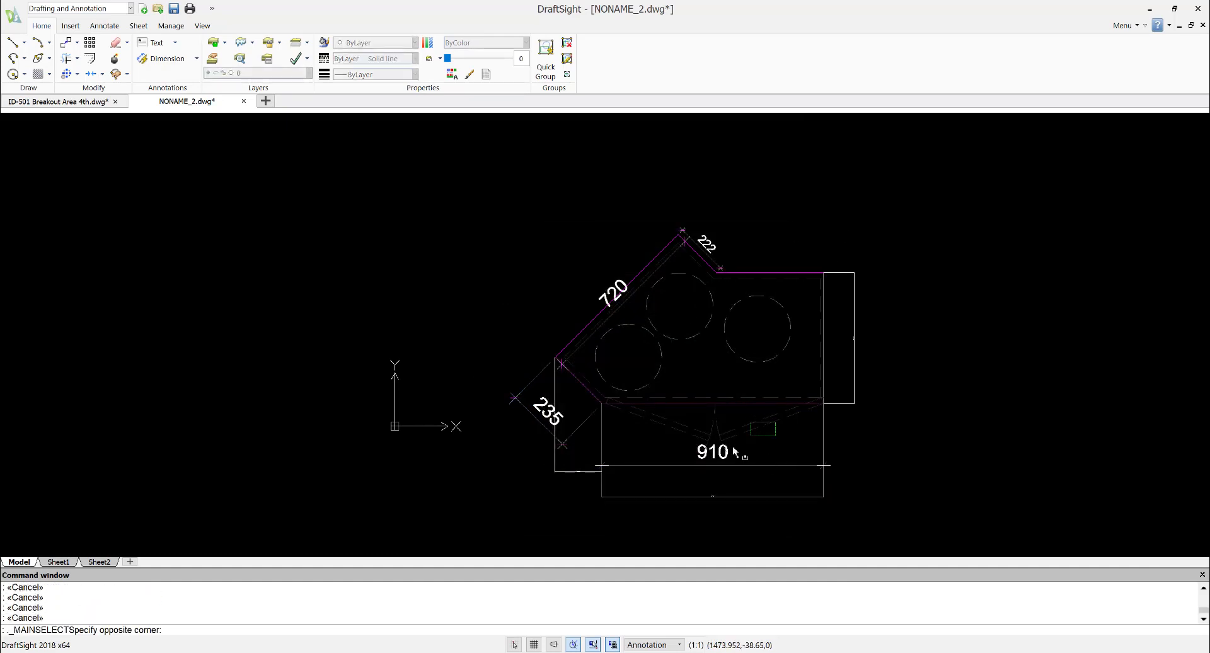
{"action": "left_click", "coordinate": [530, 509]}
{"action": "type", "text": "e"}
{"action": "key", "text": "Return"}
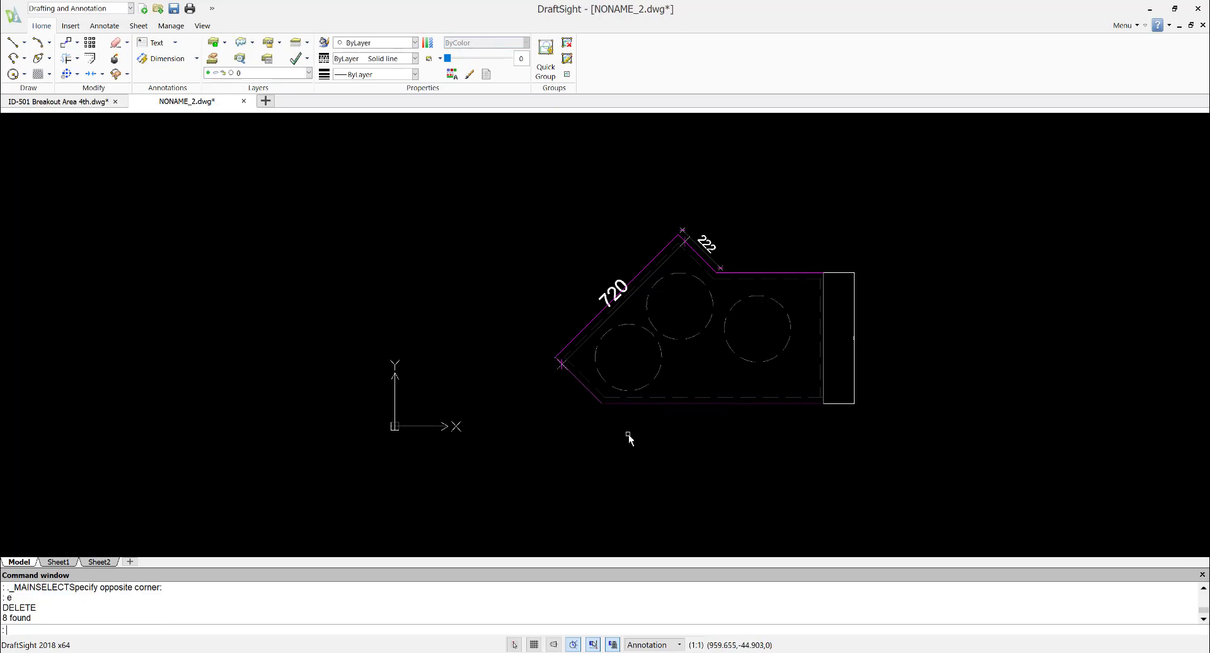
{"action": "left_click", "coordinate": [761, 308]}
{"action": "left_click", "coordinate": [635, 381]}
{"action": "type", "text": "e"}
{"action": "key", "text": "Return"}
Erase the 720 and 222 dimensions along the outline's angled edges
{"action": "scroll", "coordinate": [614, 295], "scroll_direction": "up", "scroll_amount": 6}
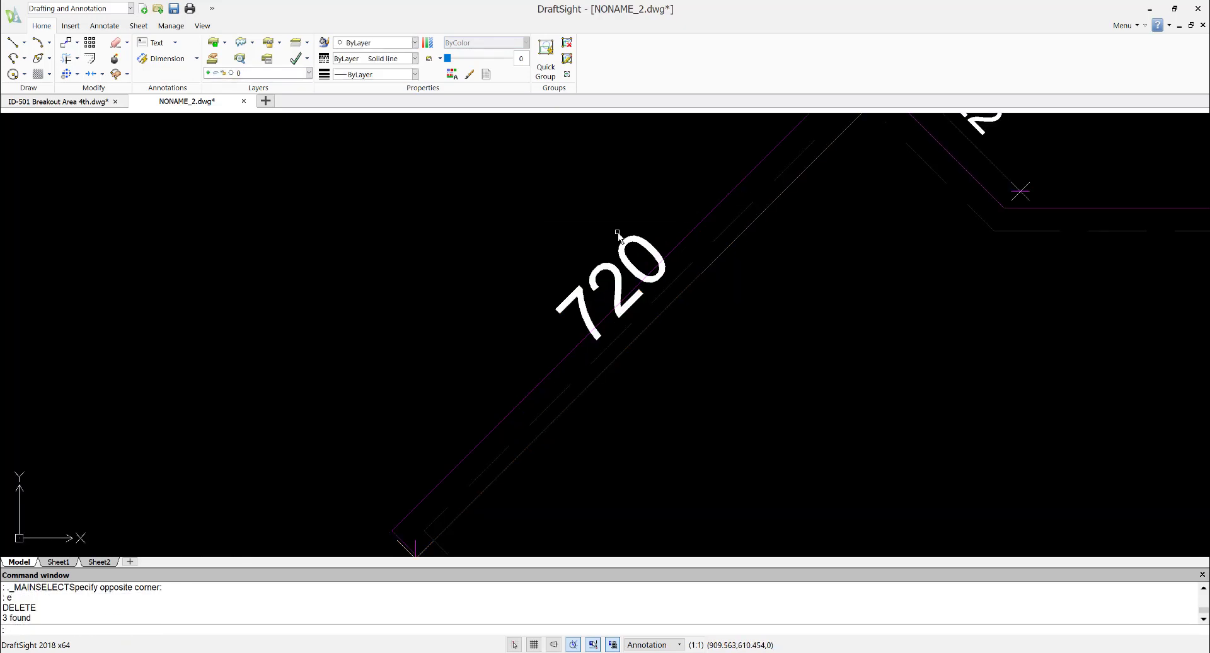
{"action": "left_click", "coordinate": [619, 234]}
{"action": "left_click", "coordinate": [573, 274]}
{"action": "type", "text": "e"}
{"action": "key", "text": "Return"}
{"action": "scroll", "coordinate": [844, 202], "scroll_direction": "down", "scroll_amount": 5}
{"action": "left_click", "coordinate": [864, 211]}
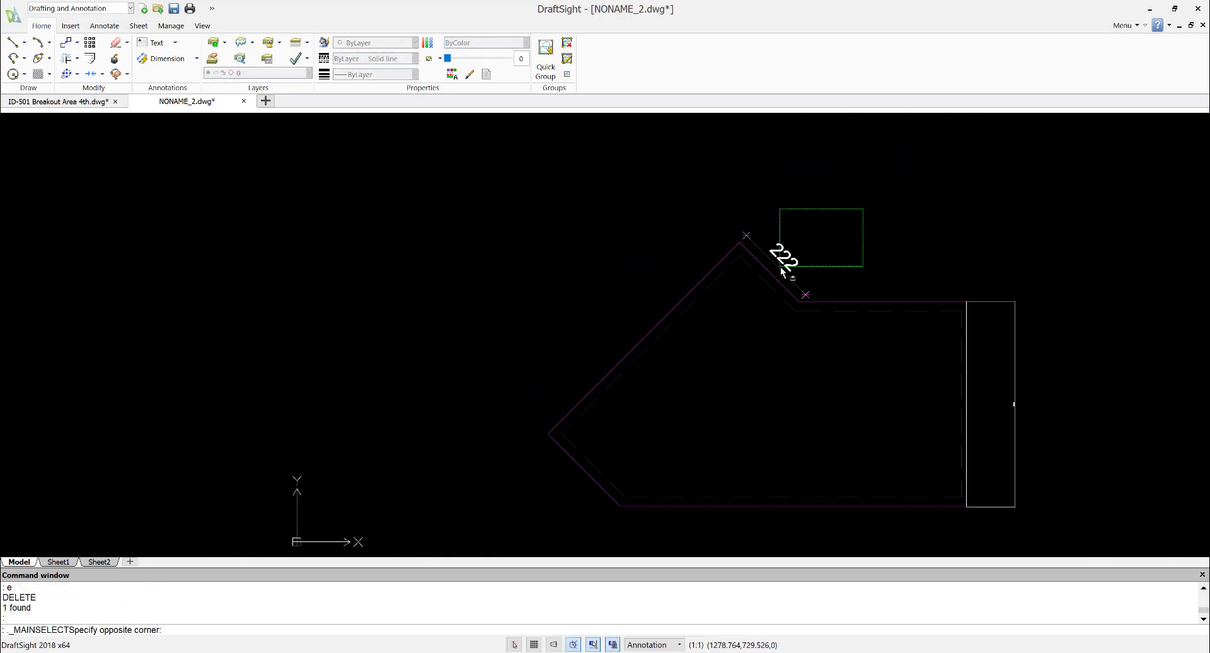
{"action": "left_click", "coordinate": [775, 268]}
{"action": "type", "text": "e"}
{"action": "key", "text": "Return"}
Erase the narrow rectangle adjoining the cabinet outline's right-hand edge
{"action": "left_click", "coordinate": [1054, 275]}
{"action": "left_click", "coordinate": [1011, 384]}
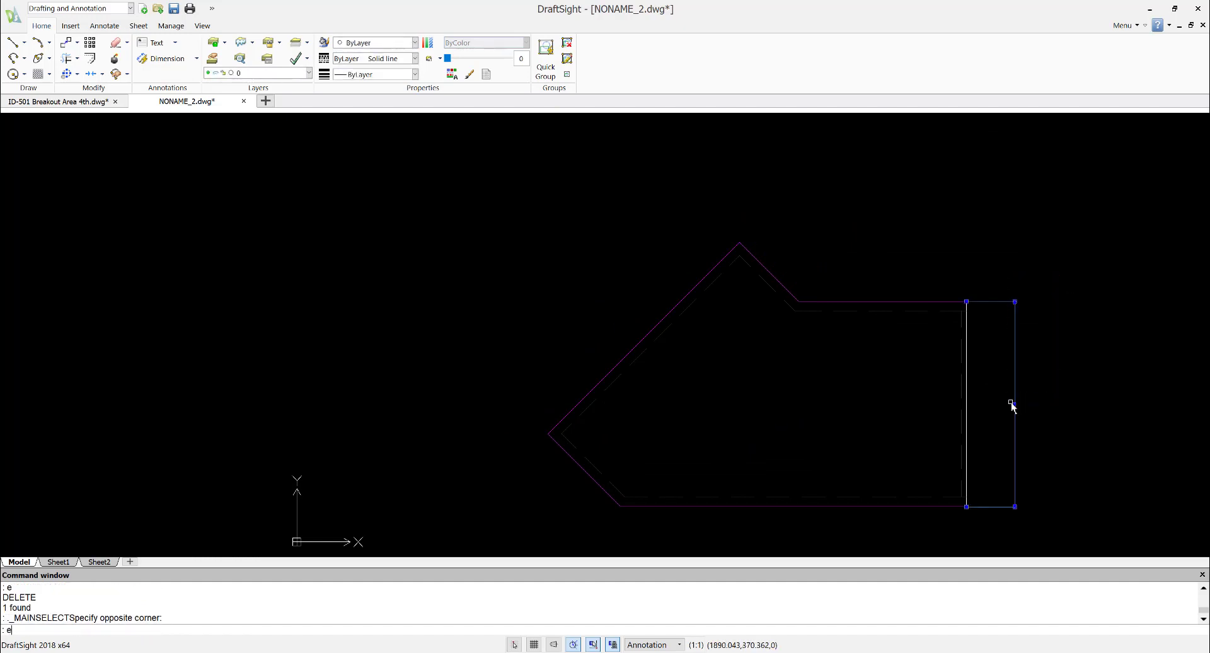
{"action": "type", "text": "e"}
{"action": "key", "text": "Return"}
Erase the dashed inner lines at the outline's upper-right corner and at its leftmost corner
{"action": "scroll", "coordinate": [959, 321], "scroll_direction": "up", "scroll_amount": 5}
{"action": "left_click", "coordinate": [957, 254]}
{"action": "left_click", "coordinate": [914, 310]}
{"action": "type", "text": "e"}
{"action": "key", "text": "Return"}
{"action": "scroll", "coordinate": [710, 349], "scroll_direction": "down", "scroll_amount": 5}
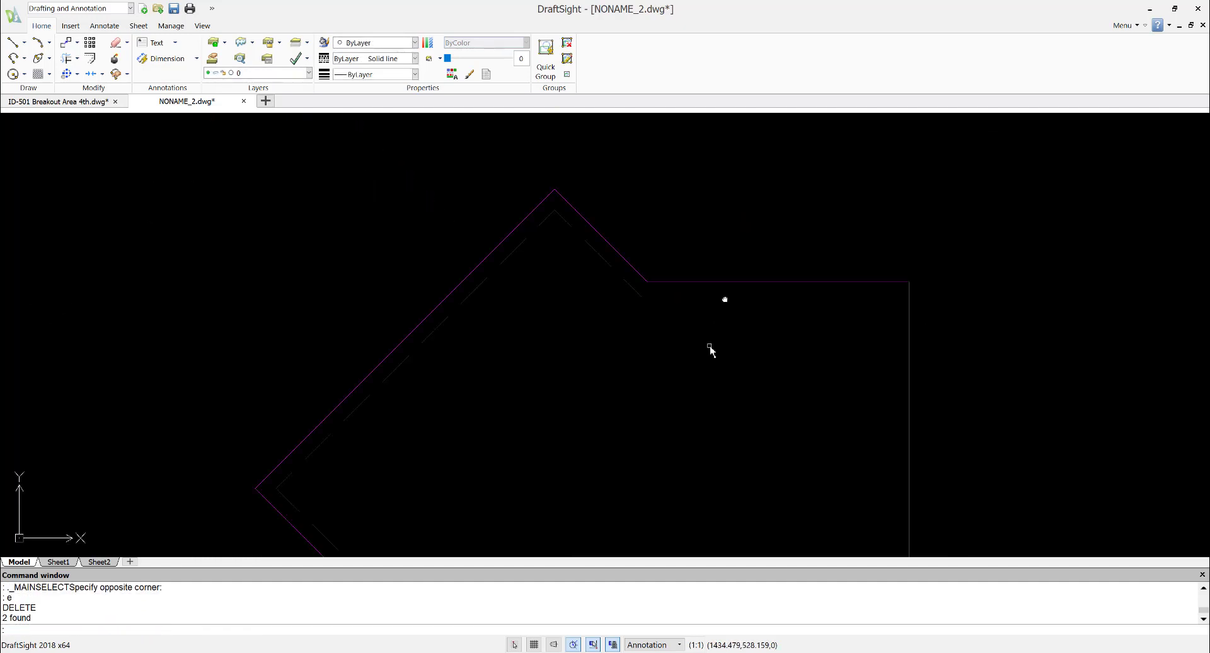
{"action": "scroll", "coordinate": [482, 350], "scroll_direction": "up", "scroll_amount": 5}
{"action": "left_click", "coordinate": [402, 303]}
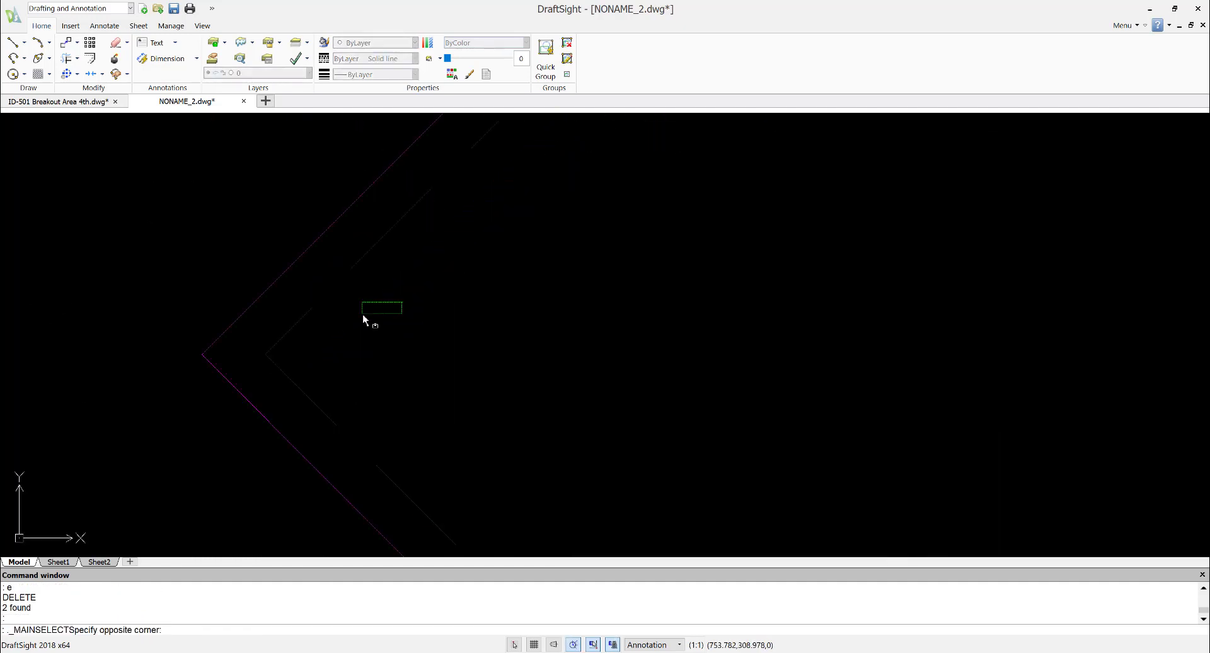
{"action": "left_click", "coordinate": [250, 384]}
{"action": "scroll", "coordinate": [391, 366], "scroll_direction": "down", "scroll_amount": 4}
{"action": "scroll", "coordinate": [650, 252], "scroll_direction": "down", "scroll_amount": 1}
{"action": "type", "text": "e"}
{"action": "key", "text": "Return"}
{"action": "middle_click_drag", "start_coordinate": [643, 258], "coordinate": [553, 355]}
{"action": "scroll", "coordinate": [545, 366], "scroll_direction": "down", "scroll_amount": 1}
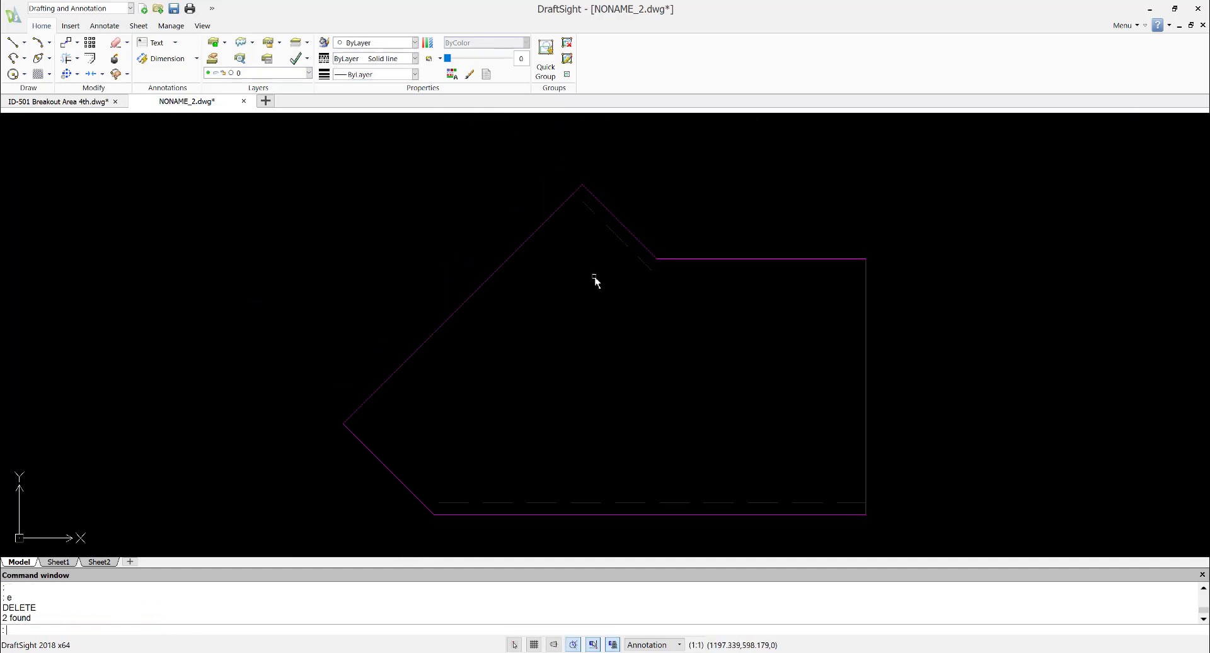
Erase the remaining dashed inner lines beside the short angled edge and along the outline's bottom edge
{"action": "scroll", "coordinate": [657, 257], "scroll_direction": "up", "scroll_amount": 5}
{"action": "left_click", "coordinate": [662, 269]}
{"action": "left_click", "coordinate": [621, 311]}
{"action": "scroll", "coordinate": [614, 353], "scroll_direction": "down", "scroll_amount": 7}
{"action": "middle_click_drag", "start_coordinate": [622, 271], "coordinate": [622, 294]}
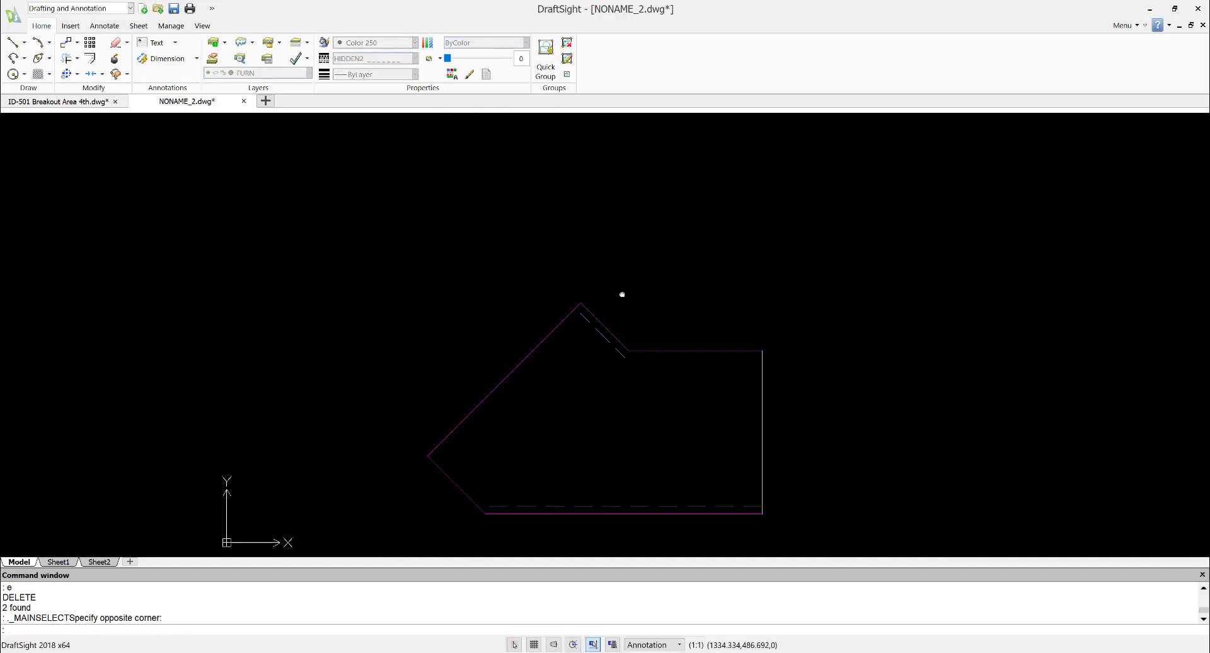
{"action": "scroll", "coordinate": [681, 389], "scroll_direction": "down", "scroll_amount": 1}
{"action": "scroll", "coordinate": [678, 324], "scroll_direction": "up", "scroll_amount": 5}
{"action": "left_click", "coordinate": [678, 321]}
{"action": "left_click", "coordinate": [613, 362]}
{"action": "scroll", "coordinate": [617, 348], "scroll_direction": "down", "scroll_amount": 7}
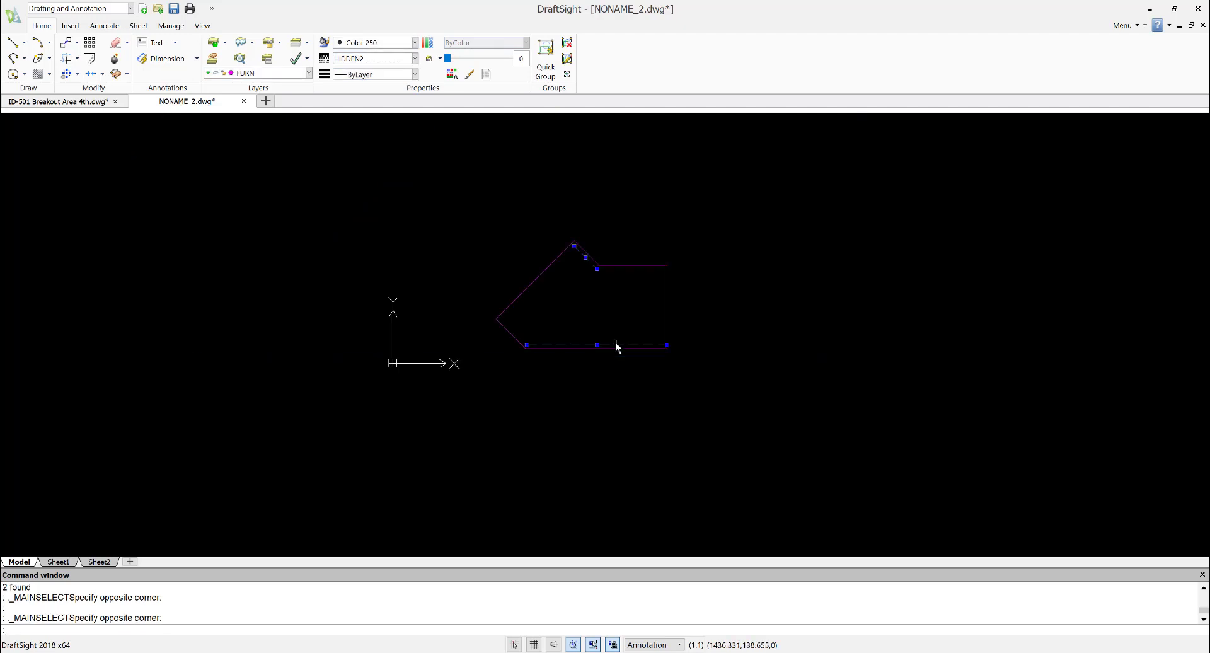
{"action": "key", "text": "Delete"}
{"action": "key", "text": "Escape"}
{"action": "key", "text": "Escape"}
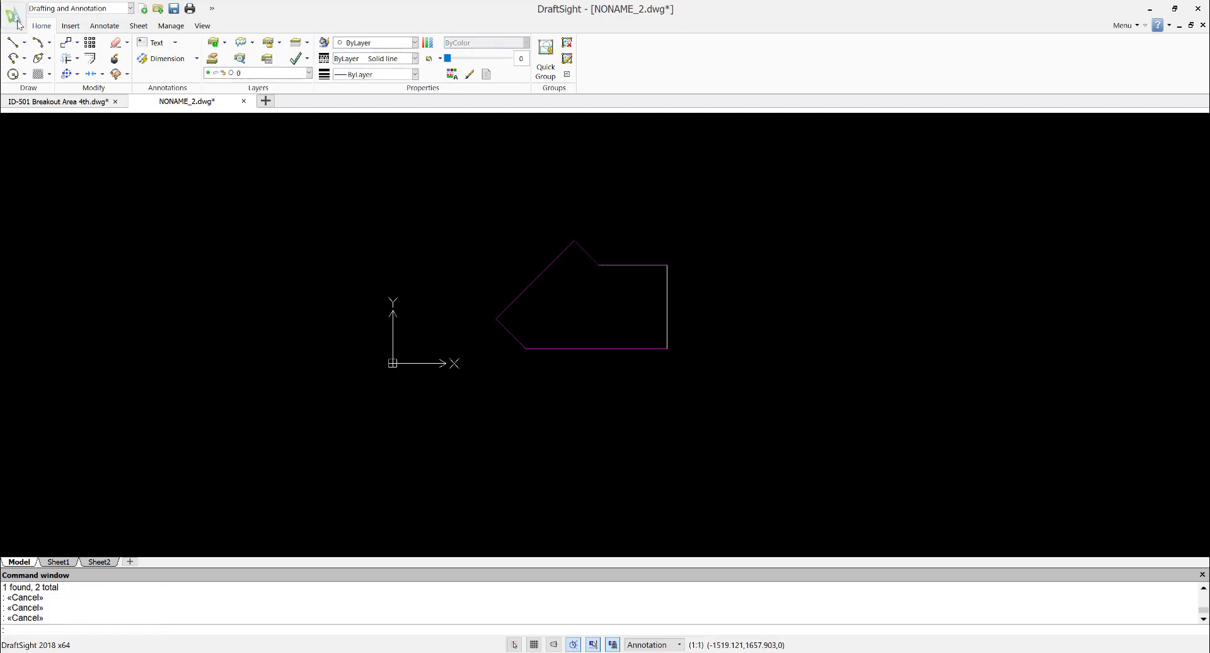
Save the drawing to the Desktop as an R2010 Drawing (*.dwg) named "autocad line"
{"action": "left_click", "coordinate": [15, 19]}
{"action": "left_click", "coordinate": [26, 91]}
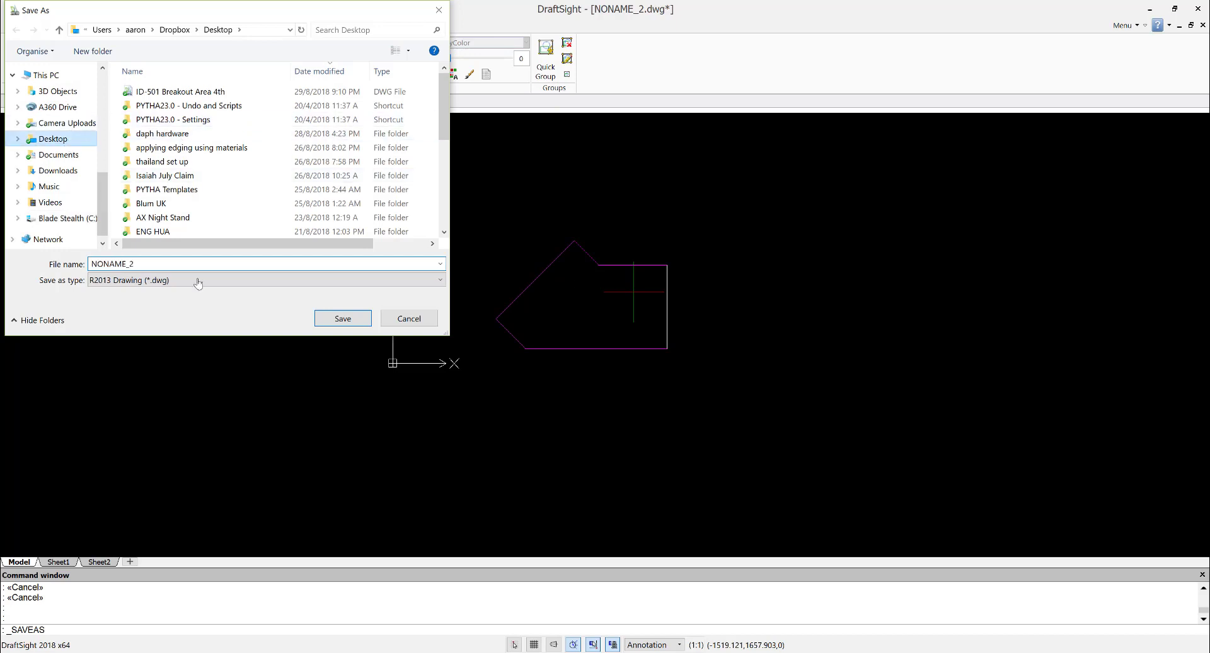
{"action": "left_click", "coordinate": [197, 281]}
{"action": "left_click", "coordinate": [198, 305]}
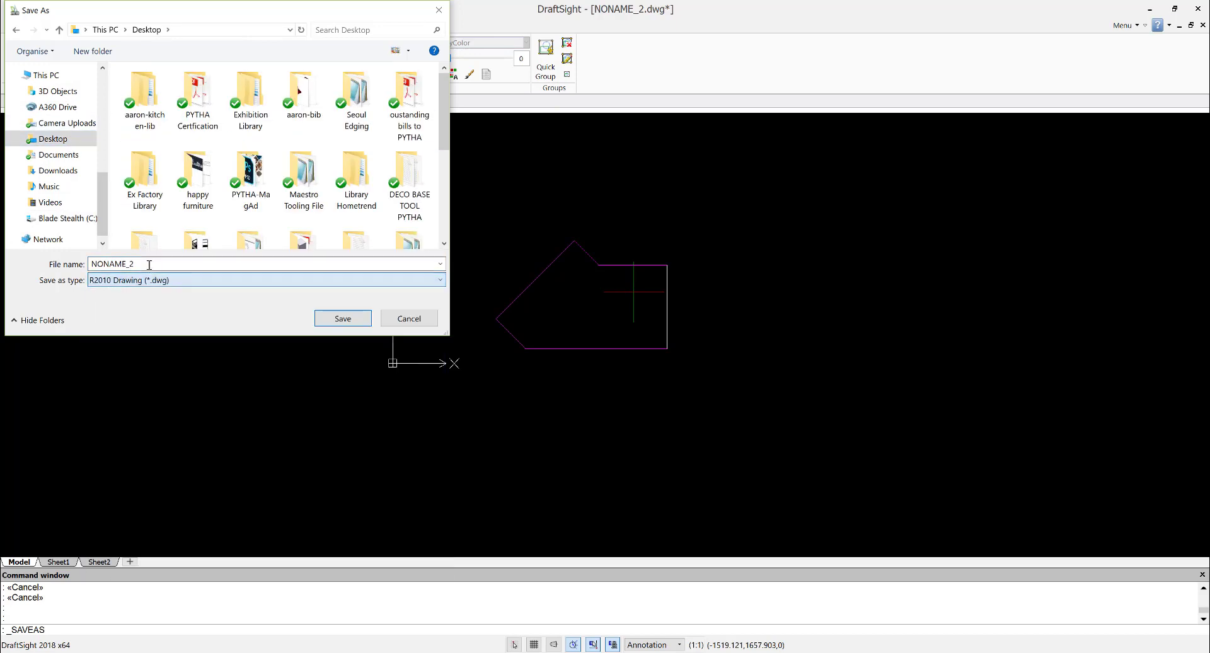
{"action": "double_click", "coordinate": [149, 264]}
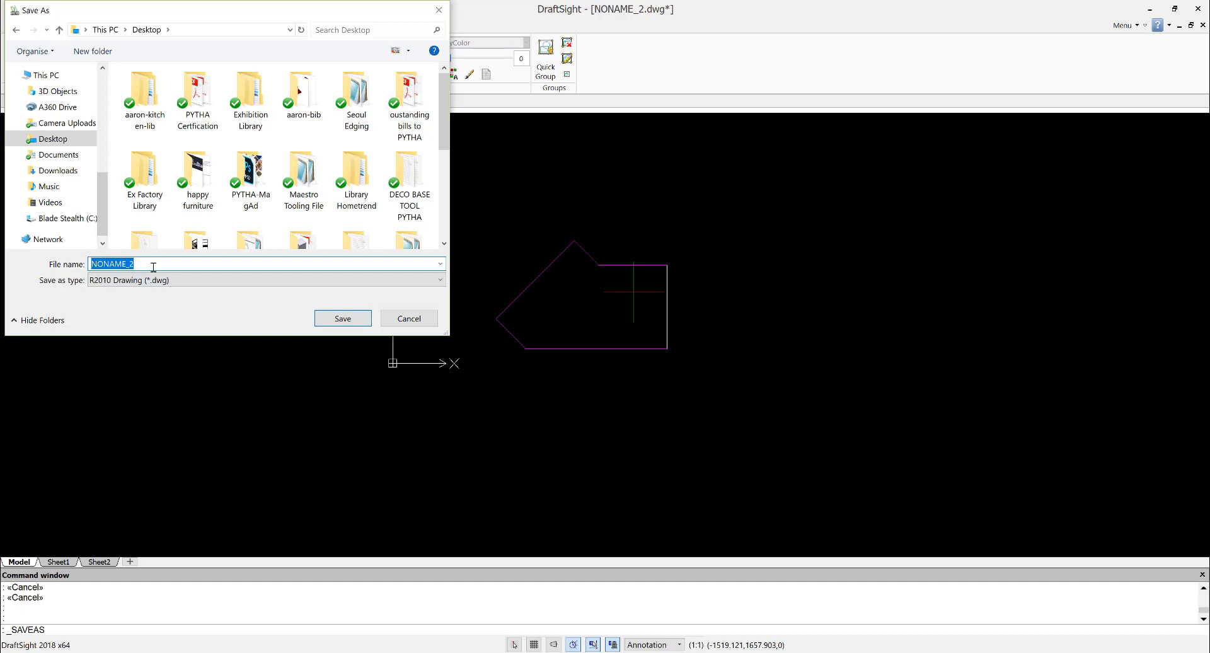
{"action": "type", "text": "autocad line"}
{"action": "key", "text": "Return"}
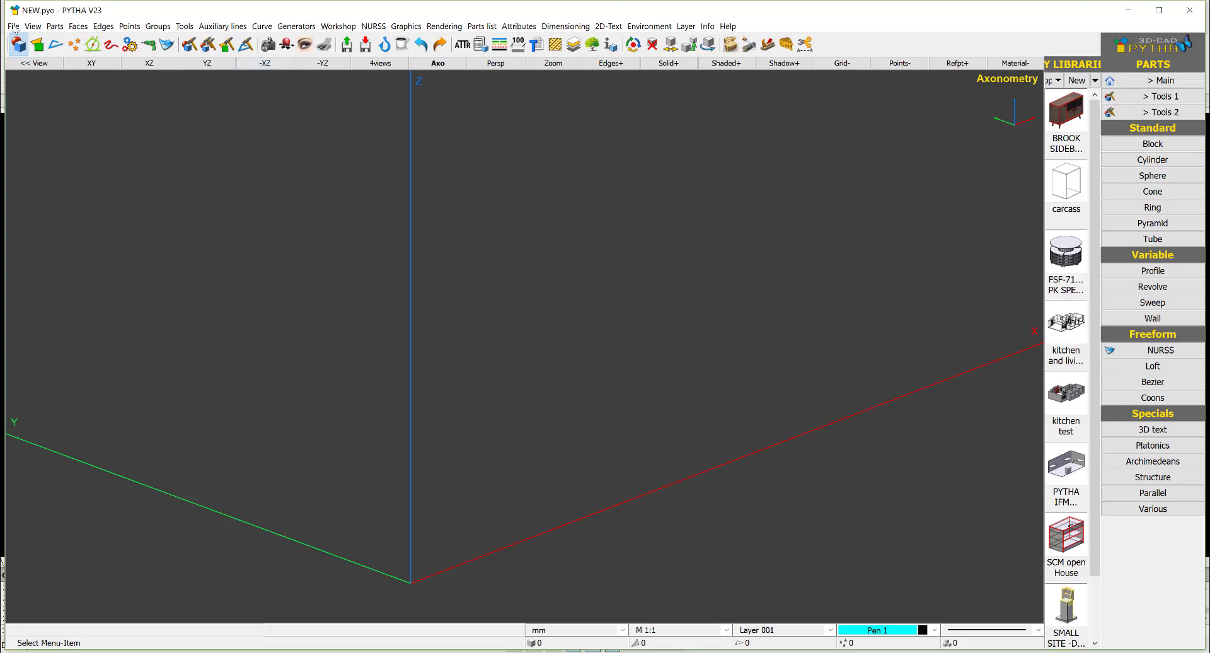
Switch to PYTHA and import the "autocad line" DWG file from the Desktop
{"action": "left_click", "coordinate": [14, 28]}
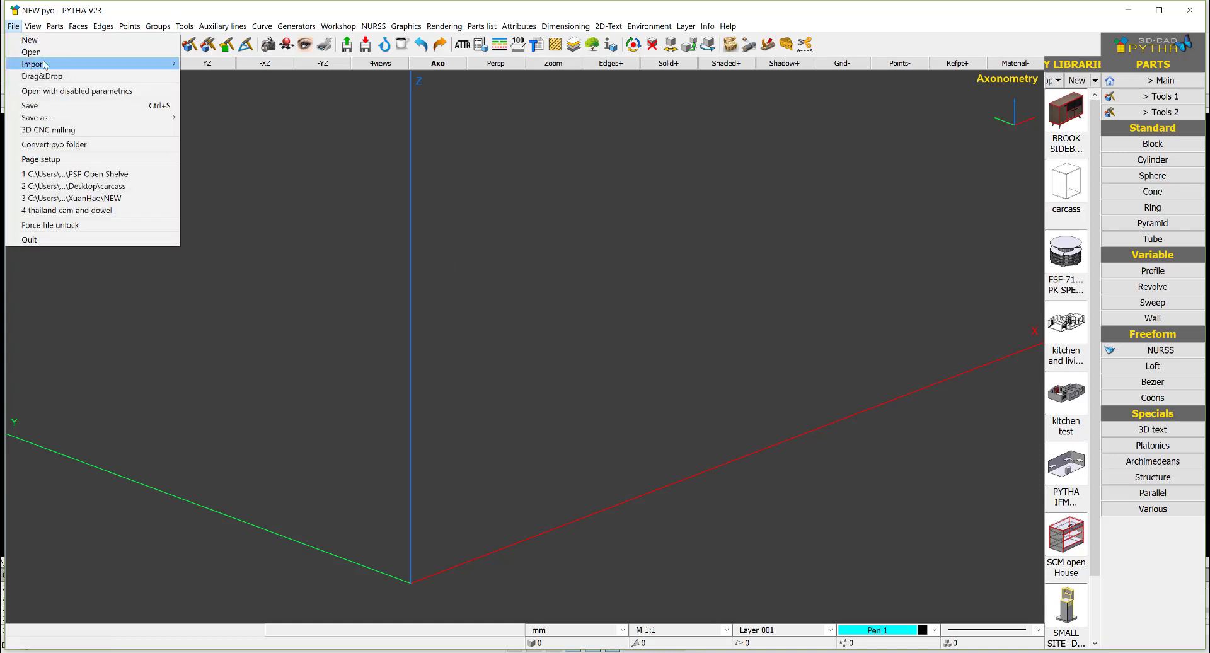
{"action": "mouse_move", "coordinate": [63, 64]}
{"action": "left_click", "coordinate": [239, 89]}
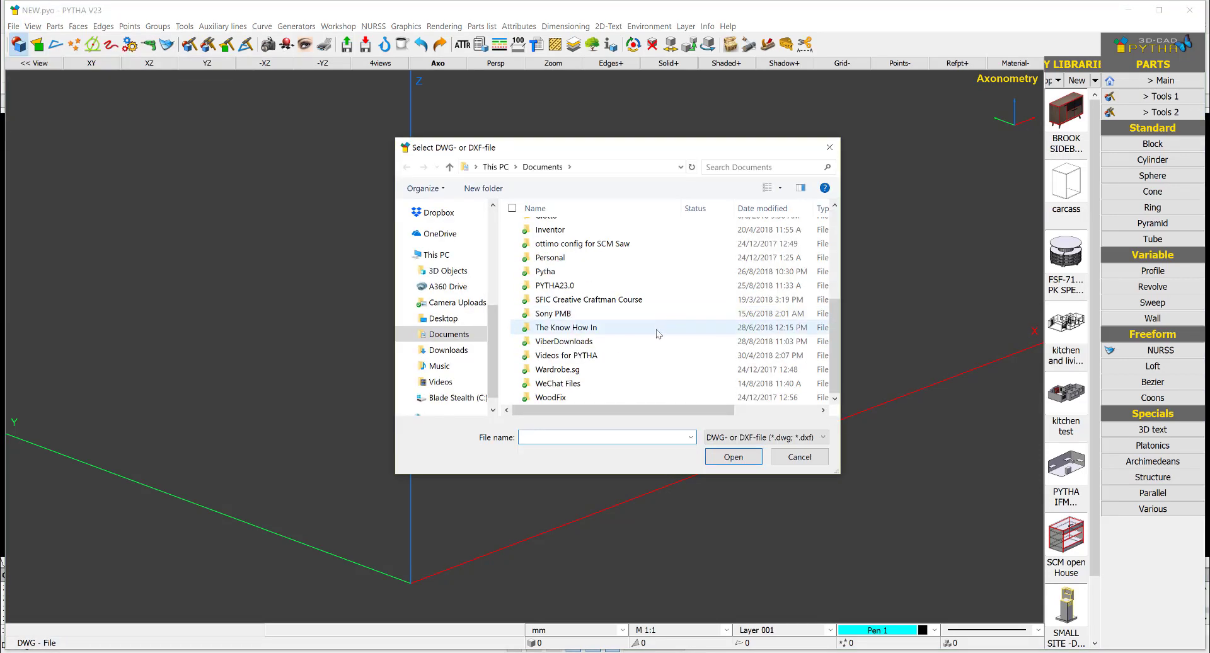
{"action": "left_click", "coordinate": [449, 320]}
{"action": "double_click", "coordinate": [580, 367]}
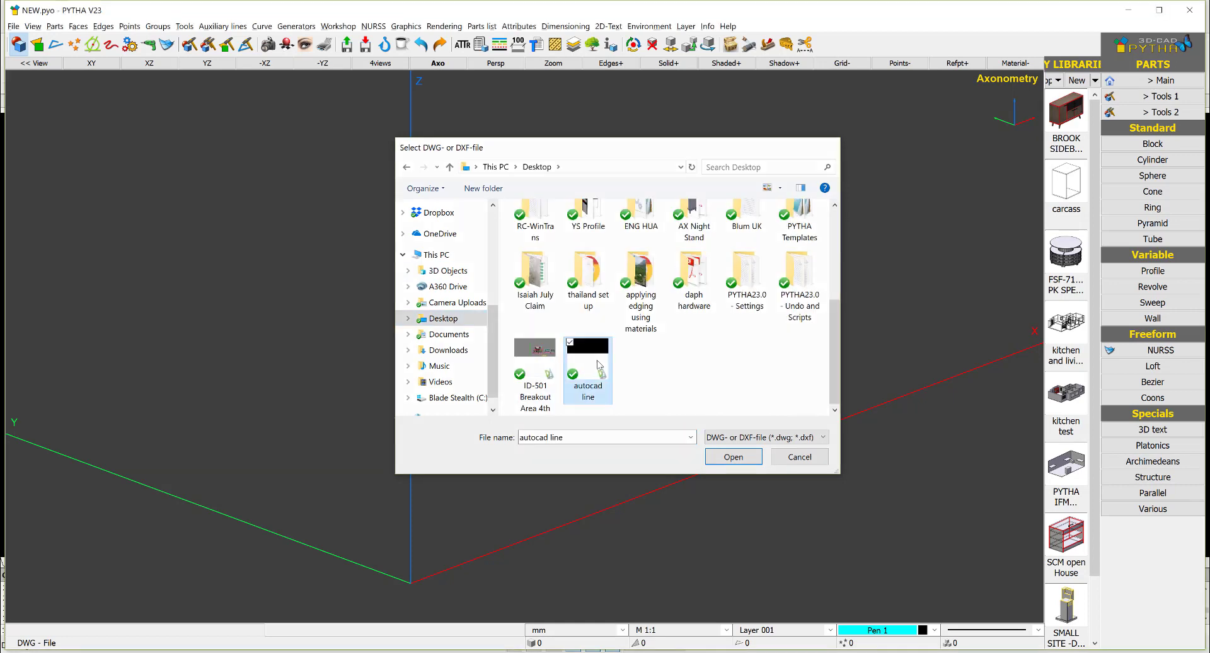
Measure the length of the imported outline's long front edge
{"action": "middle_click_drag", "start_coordinate": [703, 364], "coordinate": [572, 366]}
{"action": "key", "text": "d"}
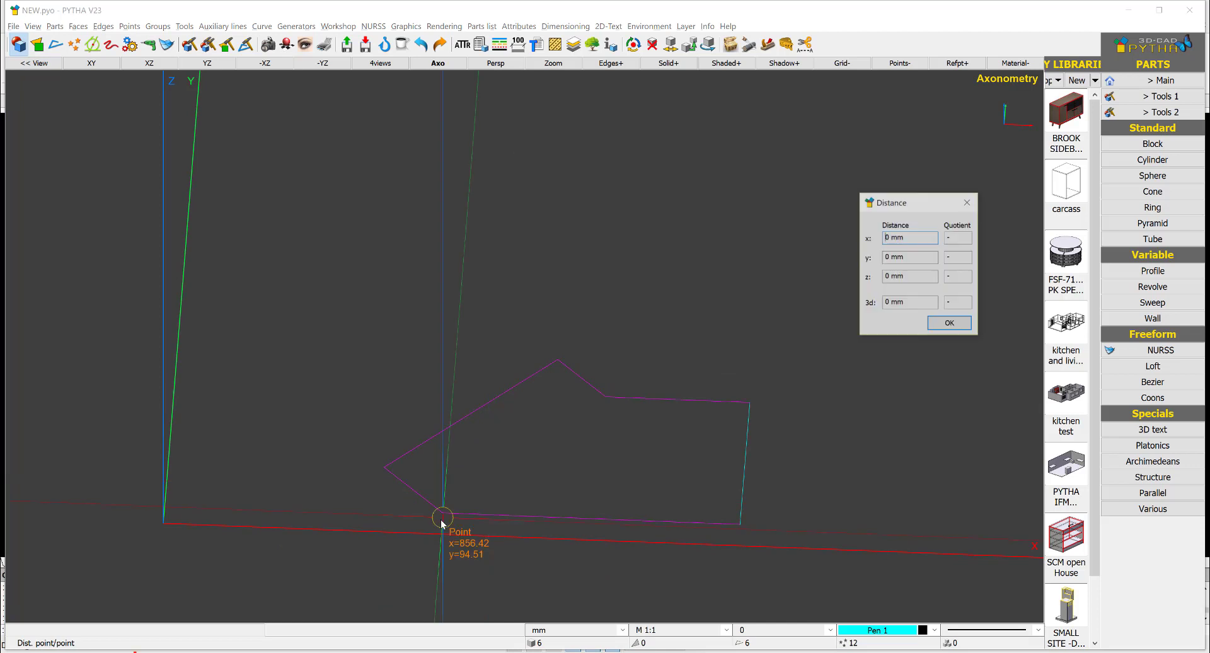
{"action": "left_click", "coordinate": [442, 513]}
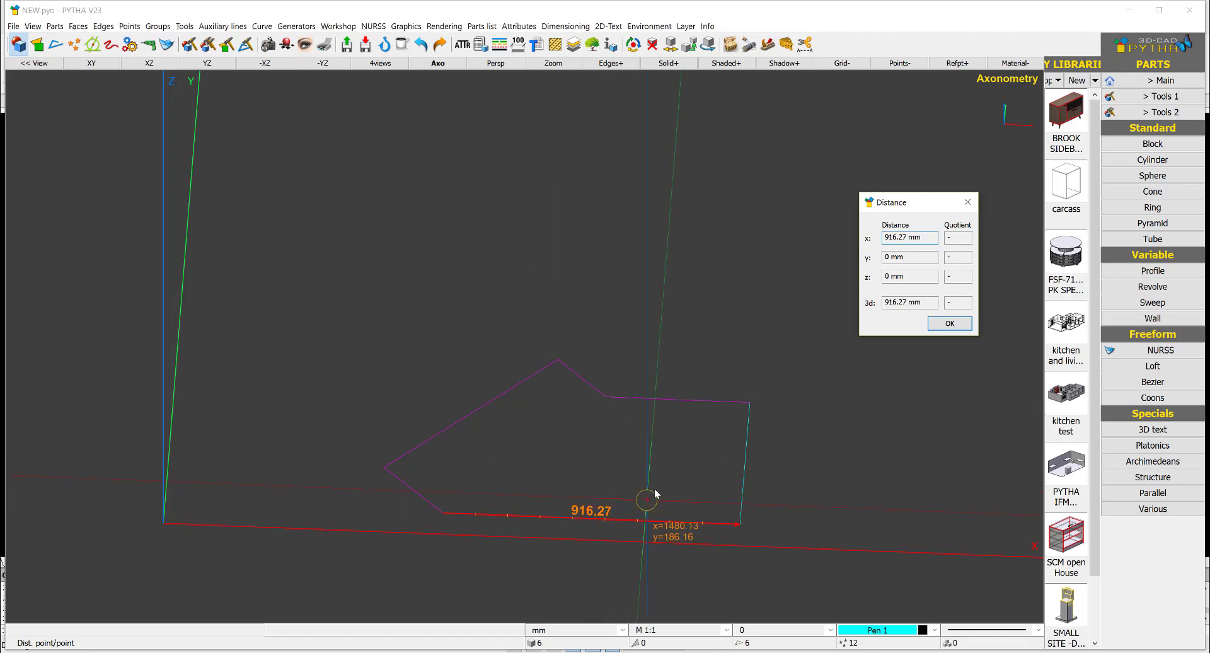
{"action": "key", "text": "Escape"}
Close the chain at all points of the imported outline so its lines form one part, and select the joined outline
{"action": "middle_click_drag", "start_coordinate": [675, 452], "coordinate": [716, 455]}
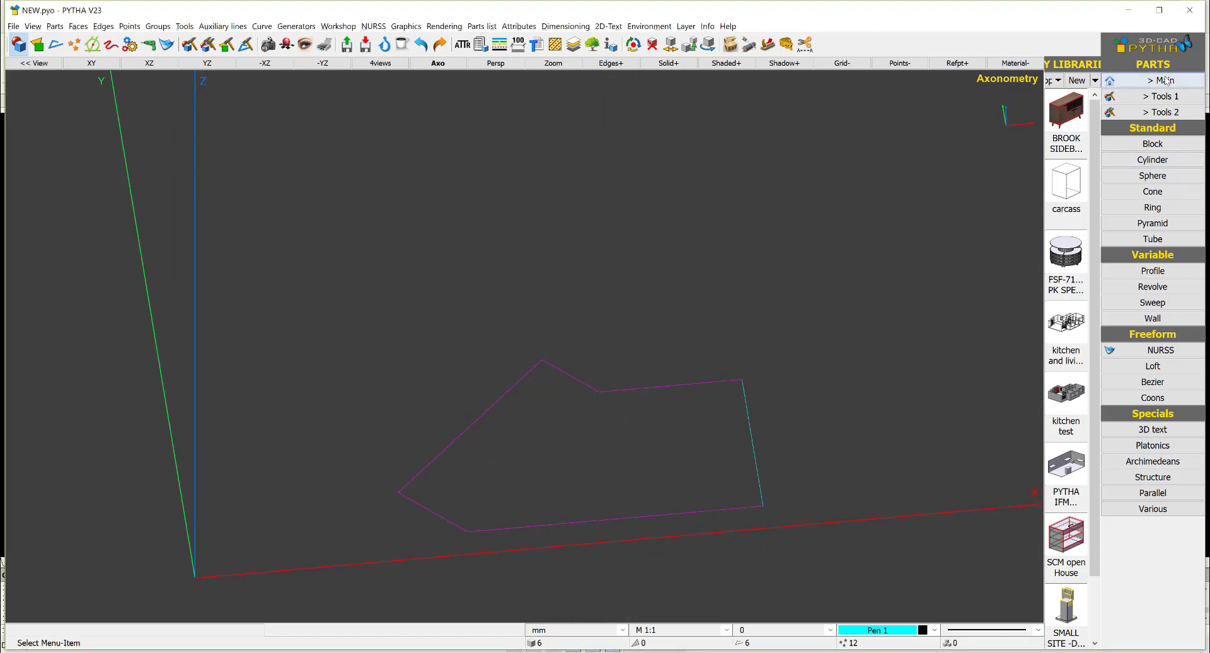
{"action": "left_click", "coordinate": [1167, 80]}
{"action": "left_click", "coordinate": [1152, 112]}
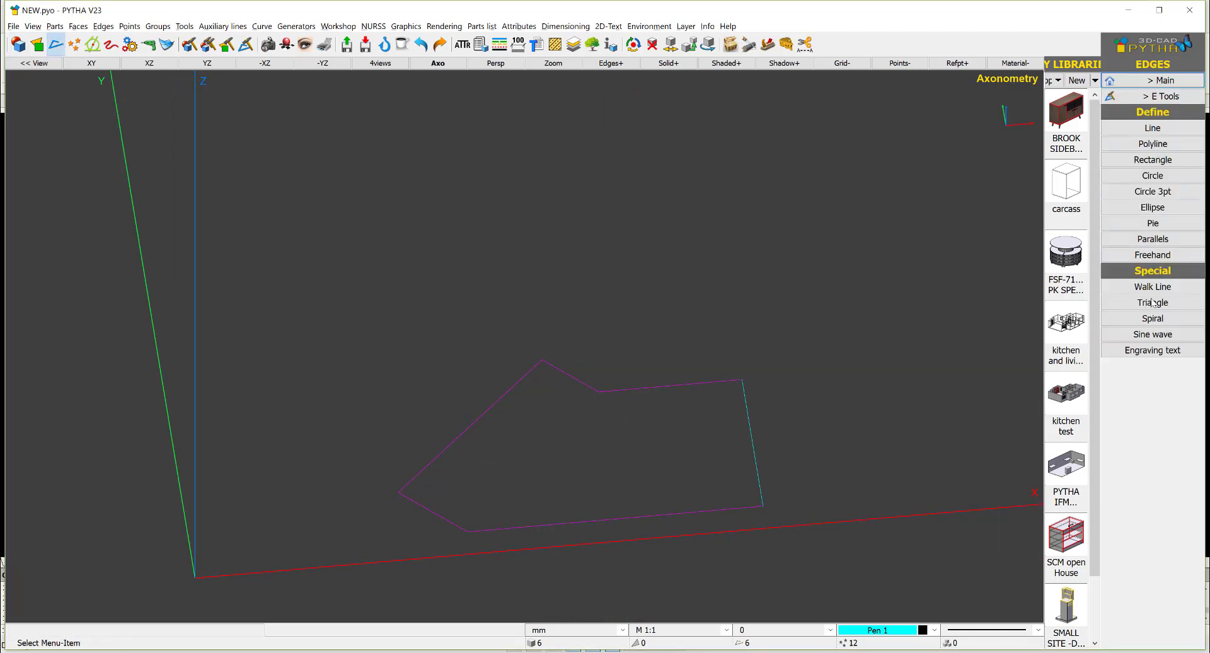
{"action": "left_click", "coordinate": [1155, 97]}
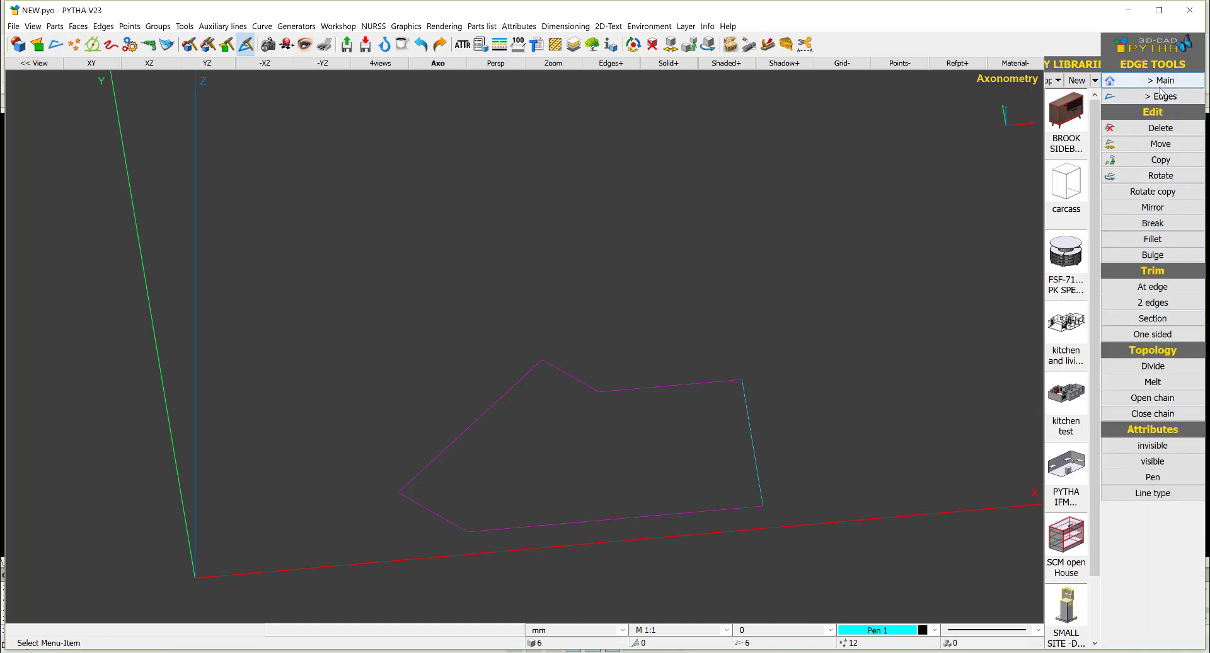
{"action": "left_click", "coordinate": [1158, 82]}
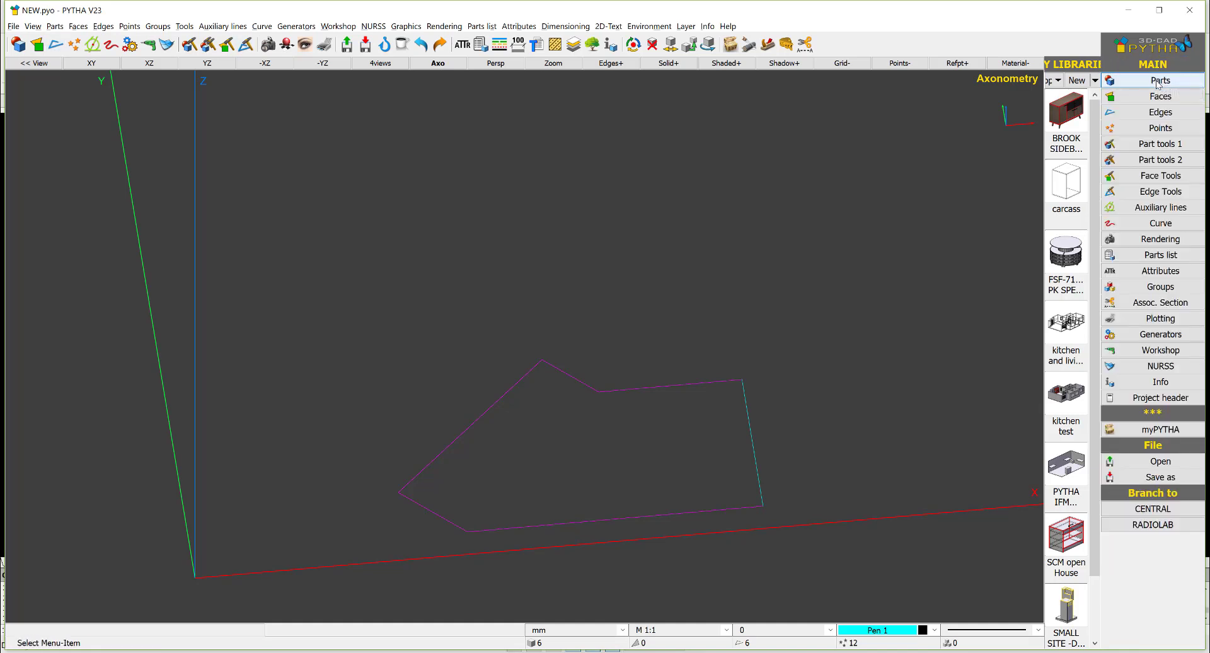
{"action": "left_click", "coordinate": [1161, 193]}
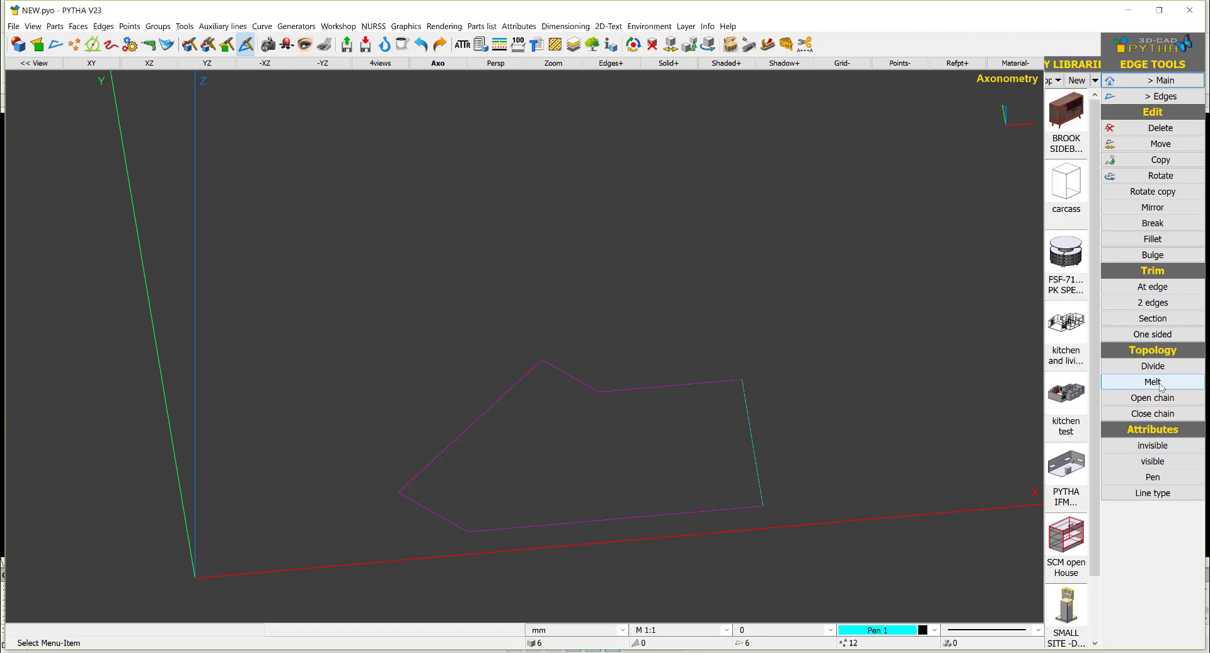
{"action": "left_click", "coordinate": [1165, 415]}
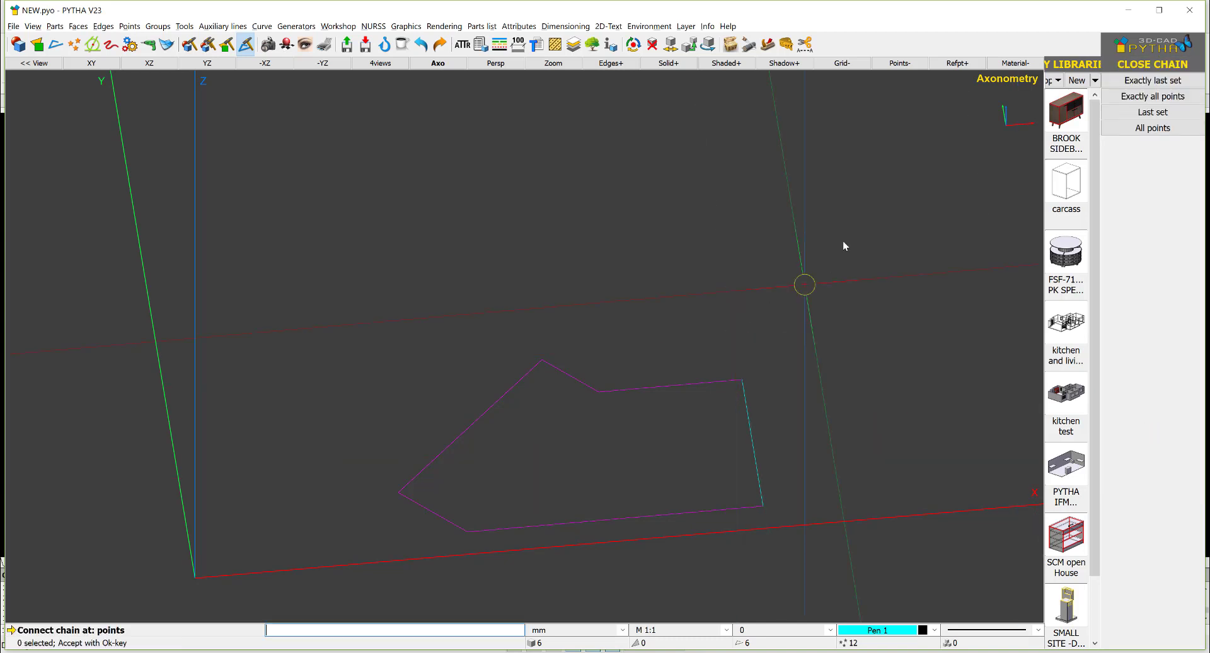
{"action": "left_click_drag", "start_coordinate": [842, 241], "coordinate": [259, 620]}
{"action": "right_click", "coordinate": [540, 302]}
{"action": "right_click", "coordinate": [621, 391]}
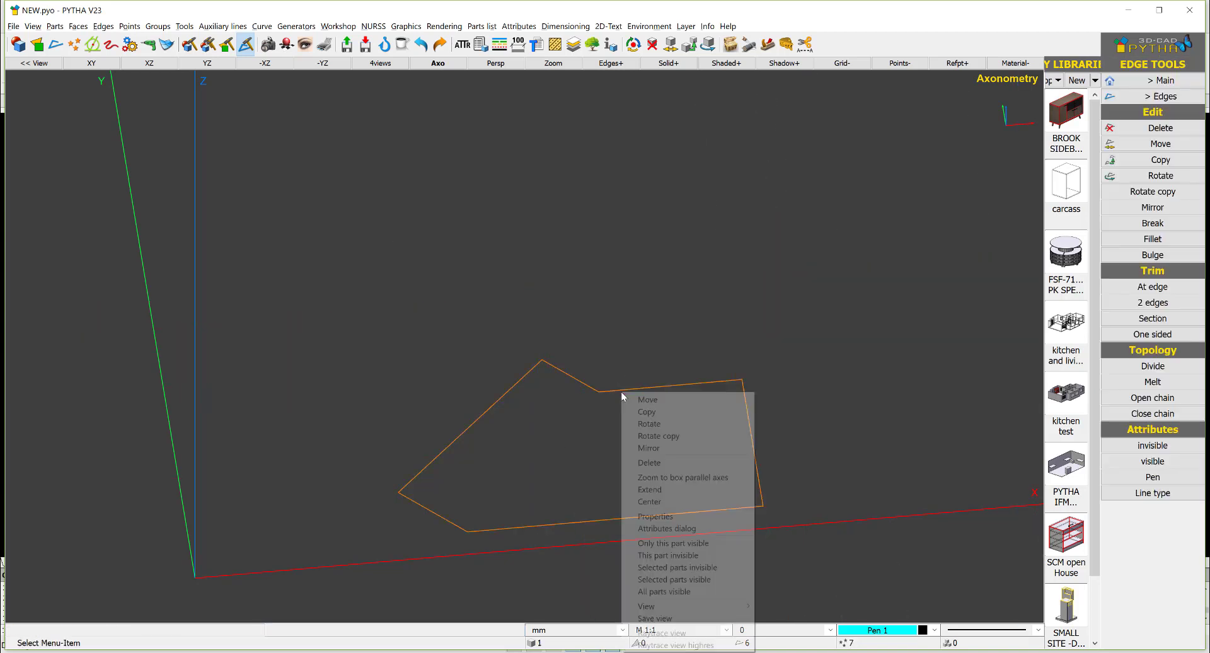
{"action": "left_click", "coordinate": [617, 374]}
{"action": "right_click", "coordinate": [620, 378]}
{"action": "left_click", "coordinate": [583, 388]}
{"action": "right_click", "coordinate": [584, 388]}
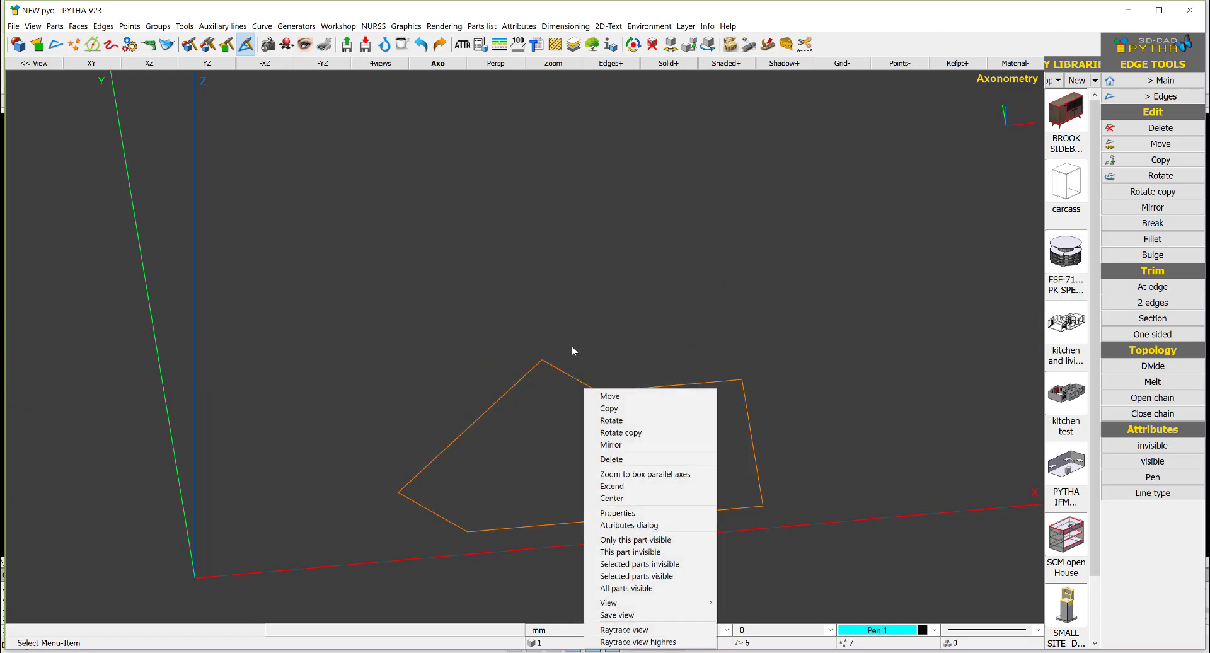
{"action": "key", "text": "Escape"}
Try to build a straight profile body with a total length of 18 from the joined outline's edges
{"action": "left_click", "coordinate": [1128, 78]}
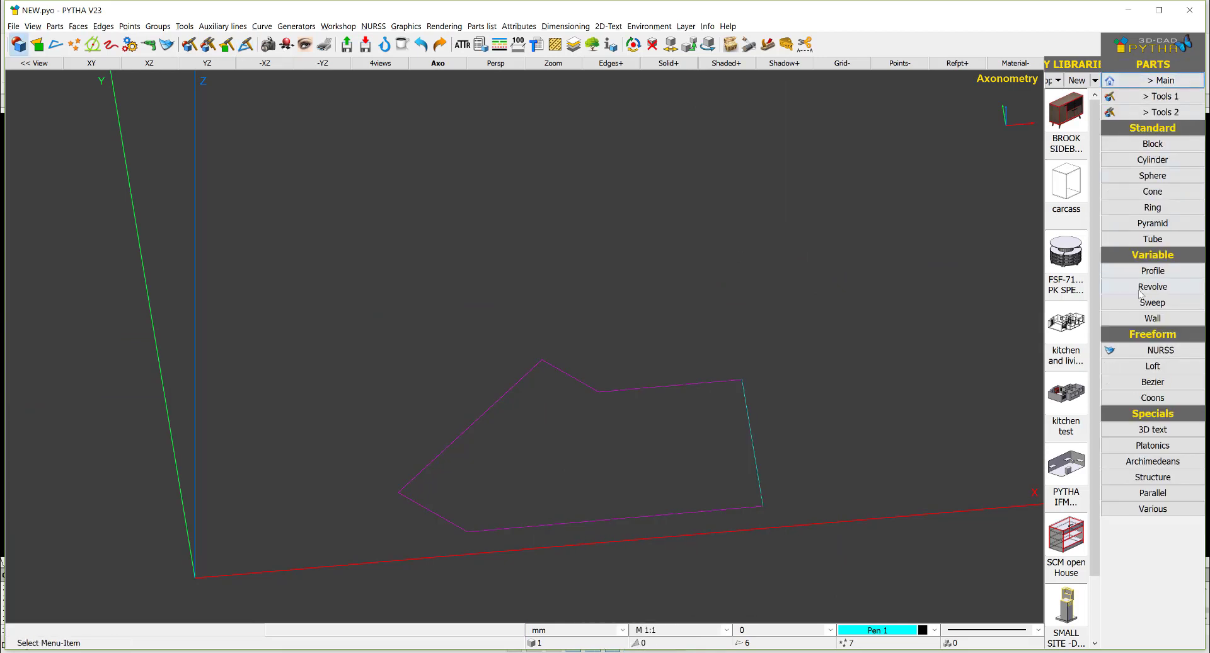
{"action": "left_click", "coordinate": [1143, 271]}
{"action": "left_click", "coordinate": [577, 345]}
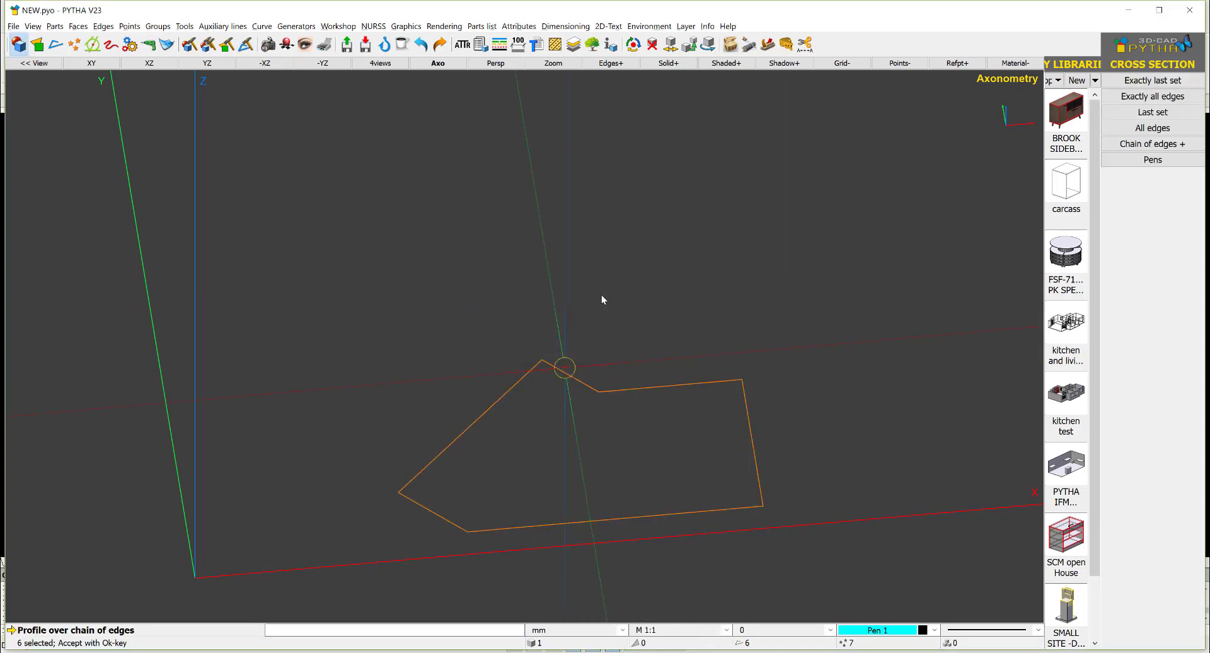
{"action": "left_click", "coordinate": [603, 298]}
{"action": "middle_click_drag", "start_coordinate": [642, 414], "coordinate": [667, 414]}
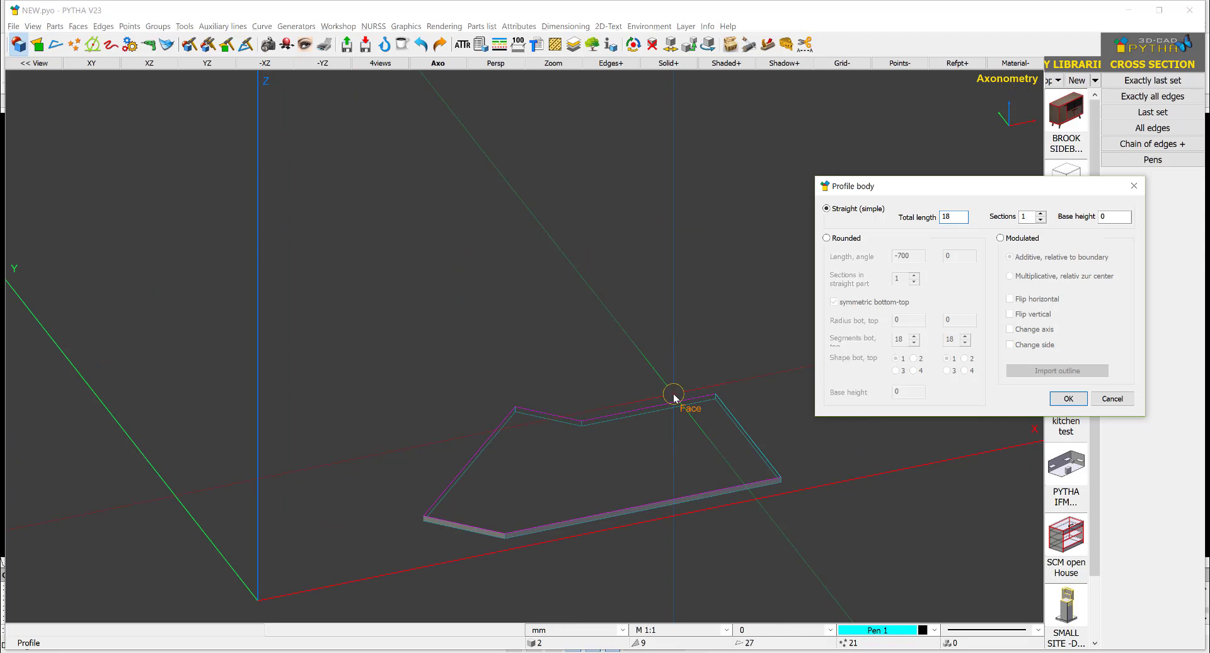
{"action": "scroll", "coordinate": [589, 510], "scroll_direction": "up", "scroll_amount": 3}
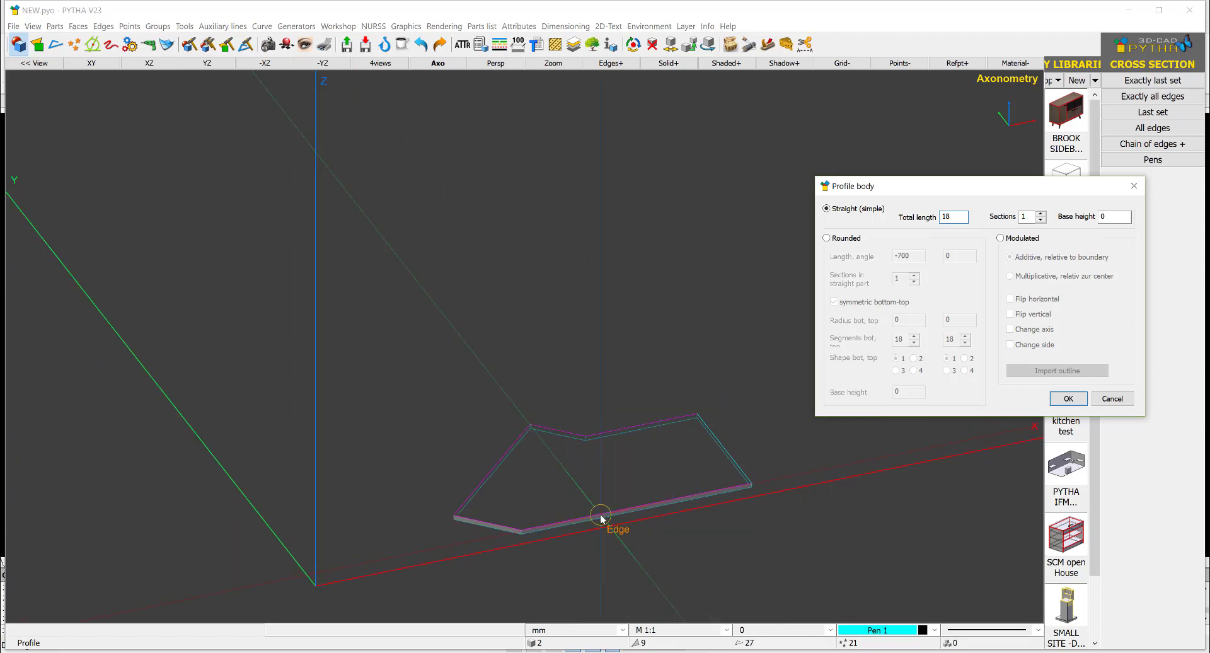
{"action": "mouse_move", "coordinate": [587, 509]}
{"action": "middle_mouse_down"}
{"action": "mouse_move", "coordinate": [565, 435]}
{"action": "mouse_move", "coordinate": [575, 485]}
{"action": "mouse_move", "coordinate": [581, 463]}
{"action": "mouse_move", "coordinate": [575, 489]}
{"action": "middle_mouse_up"}
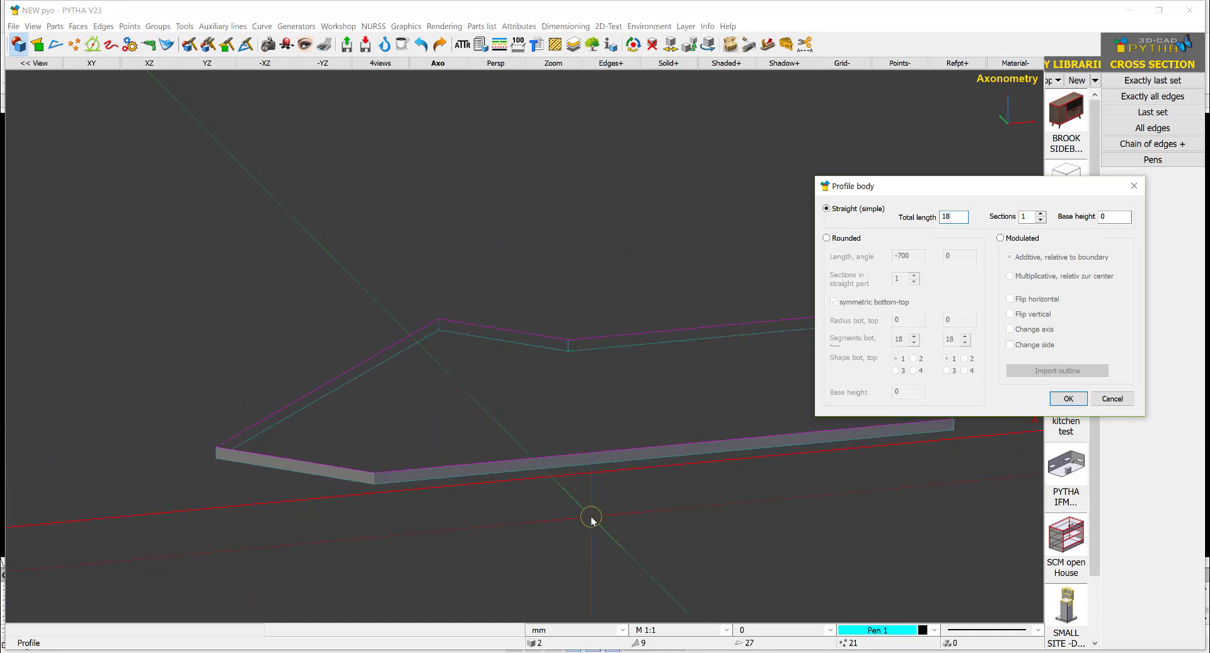
{"action": "key", "text": "Escape"}
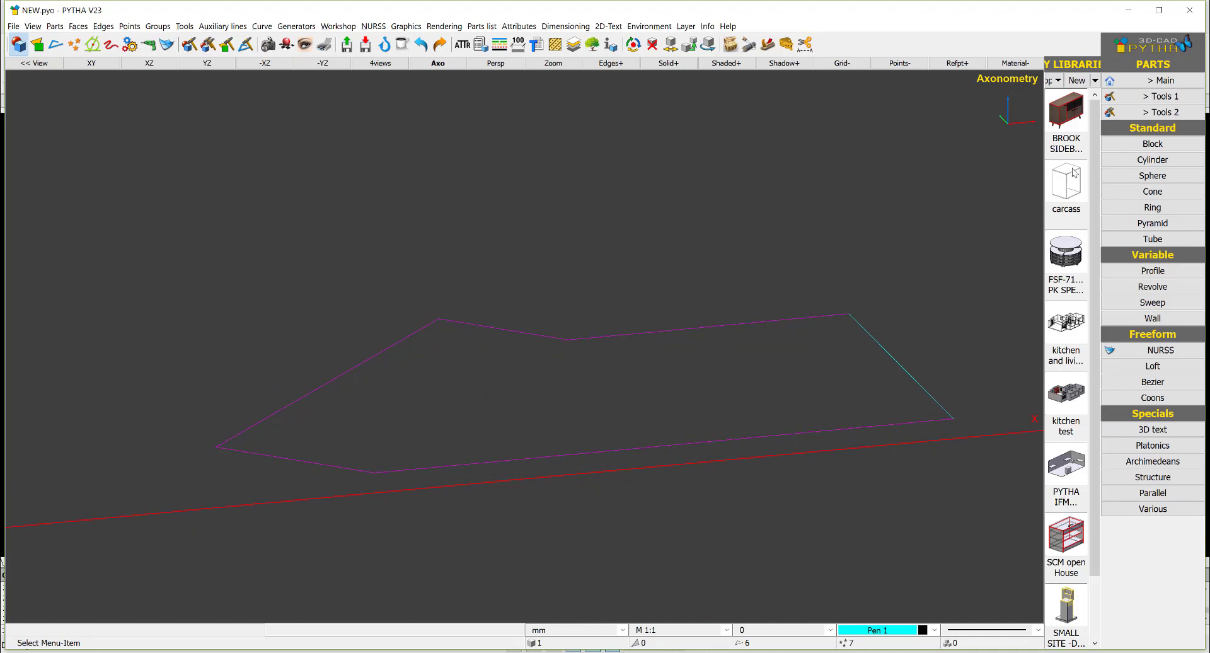
Open the outline's chain at all of its points to separate the edges
{"action": "left_click", "coordinate": [1134, 81]}
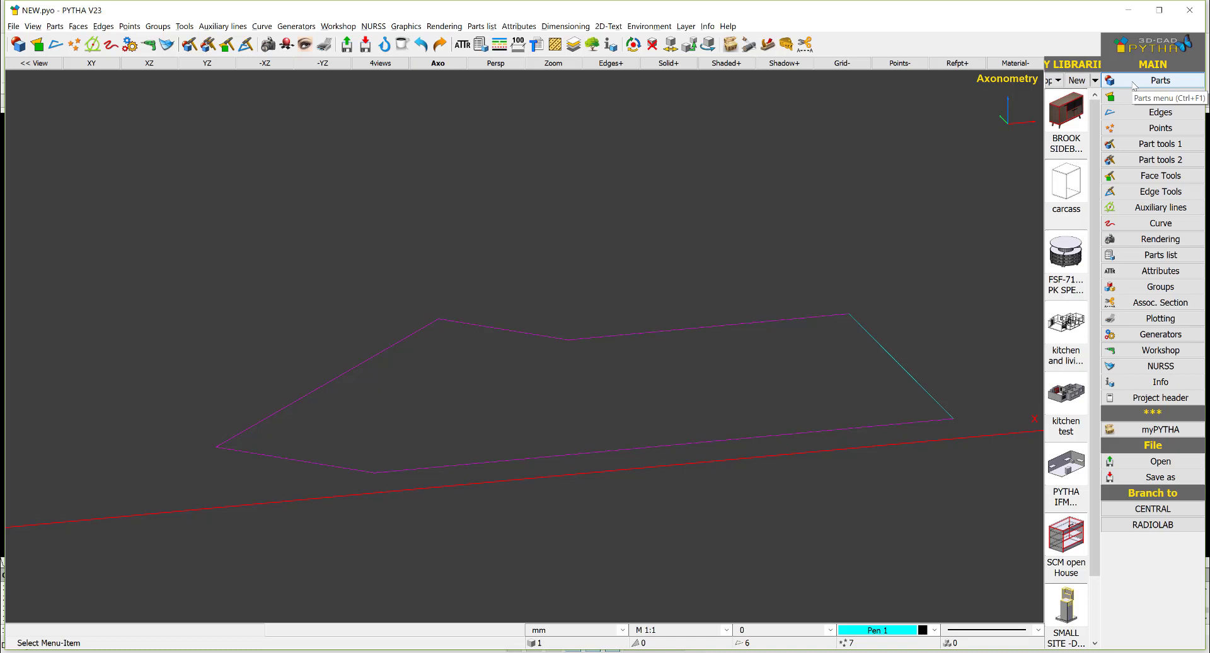
{"action": "left_click", "coordinate": [1160, 191]}
{"action": "scroll", "coordinate": [951, 318], "scroll_direction": "down", "scroll_amount": 1}
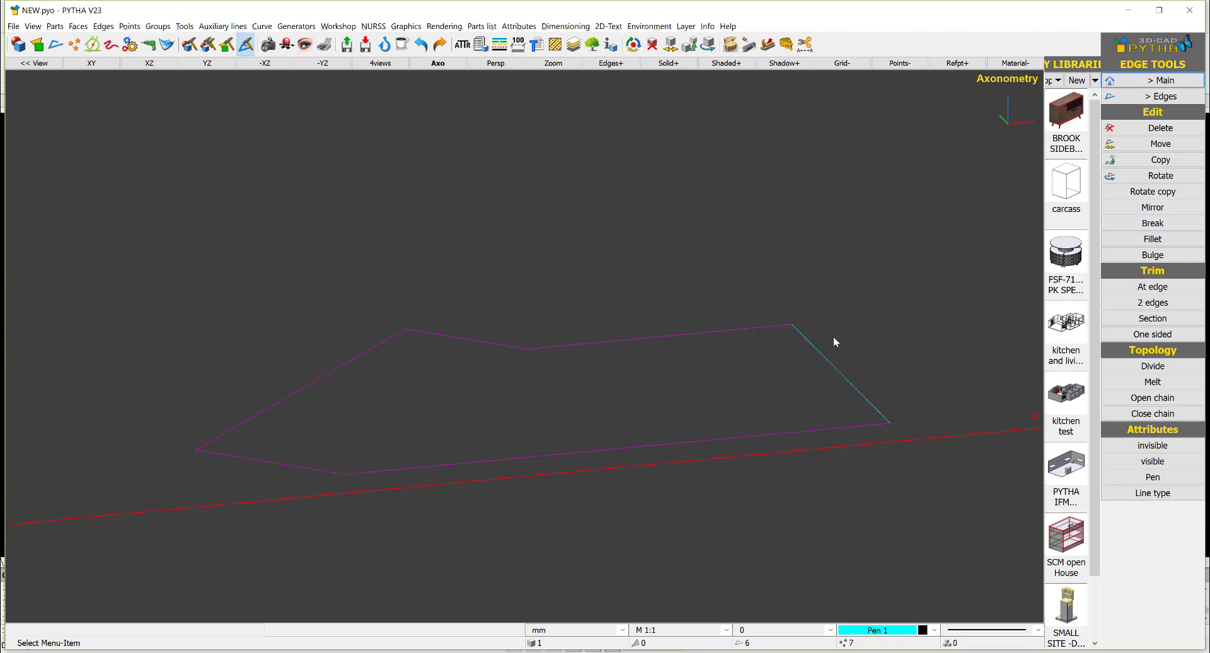
{"action": "scroll", "coordinate": [835, 342], "scroll_direction": "down", "scroll_amount": 2}
{"action": "left_click", "coordinate": [1153, 397]}
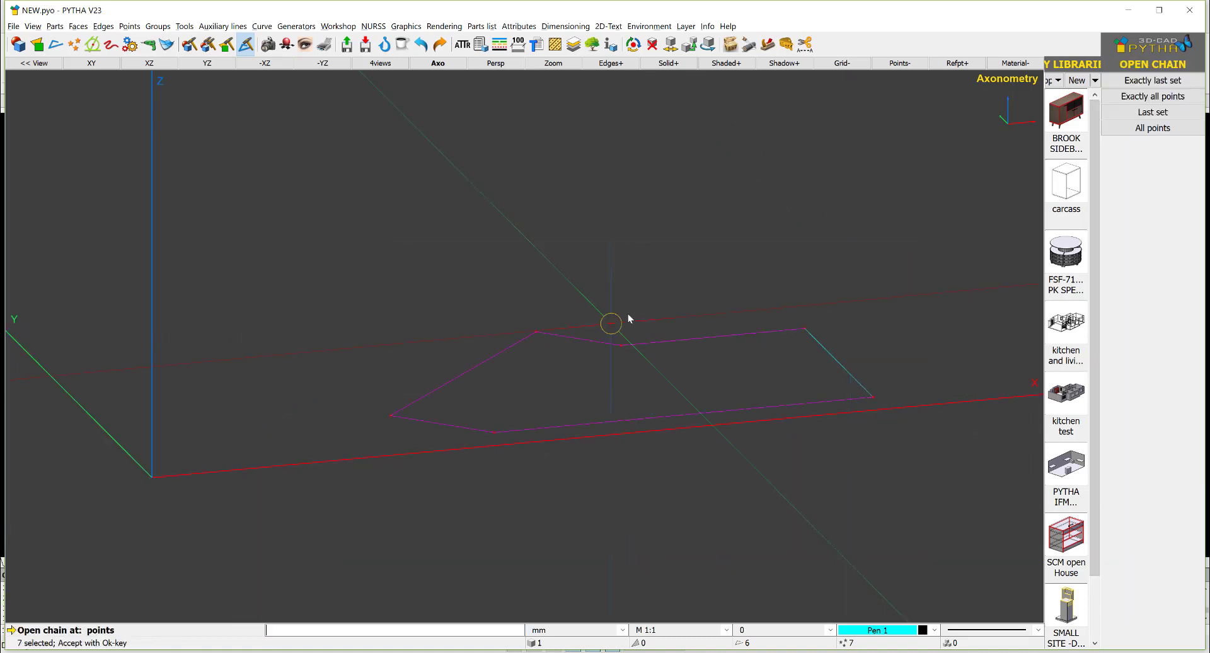
{"action": "right_click", "coordinate": [627, 319]}
{"action": "left_click", "coordinate": [607, 351]}
{"action": "right_click", "coordinate": [819, 349]}
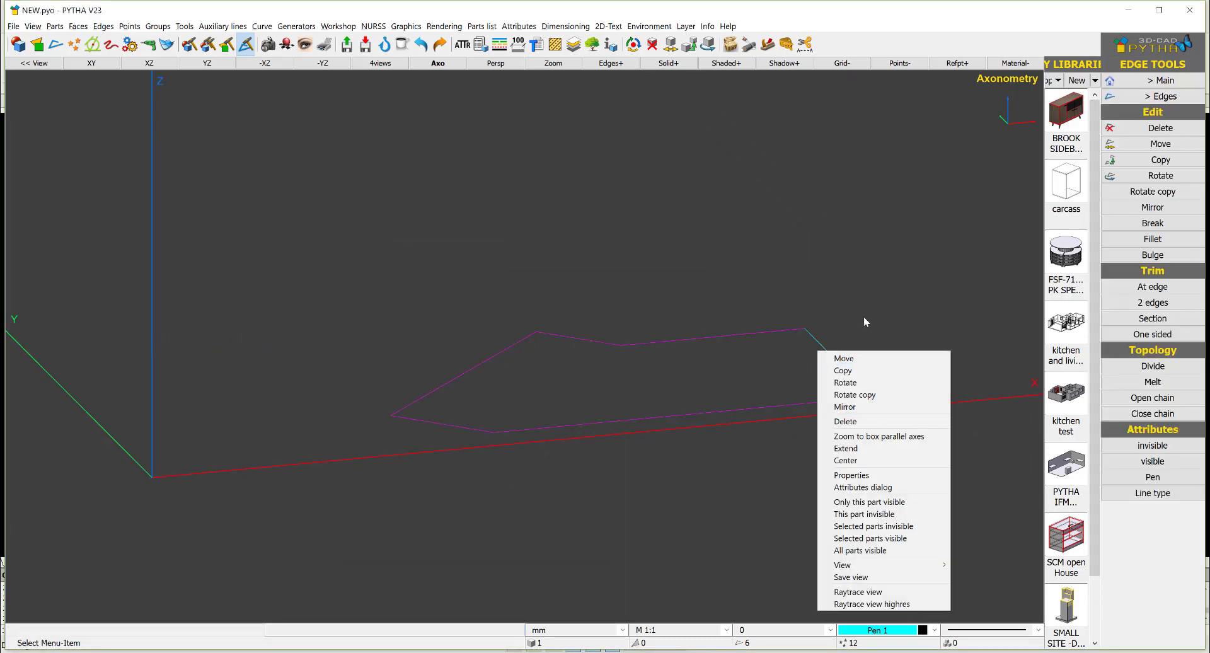
{"action": "left_click", "coordinate": [864, 317]}
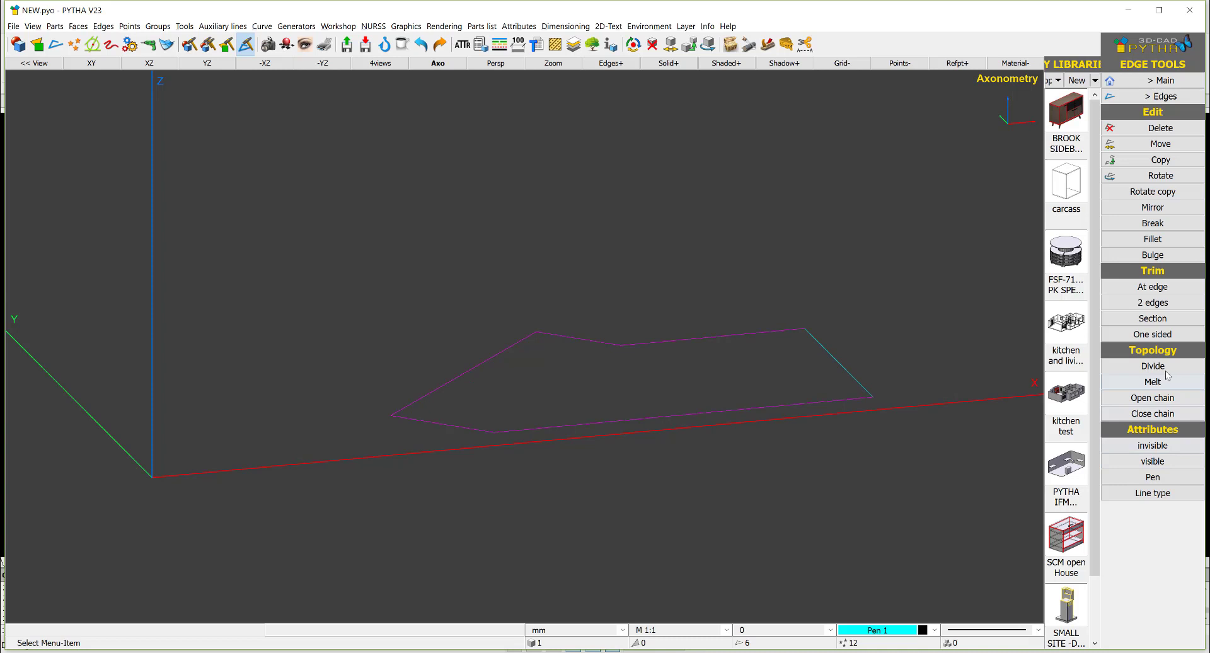
{"action": "right_click", "coordinate": [845, 368]}
{"action": "left_click", "coordinate": [795, 294]}
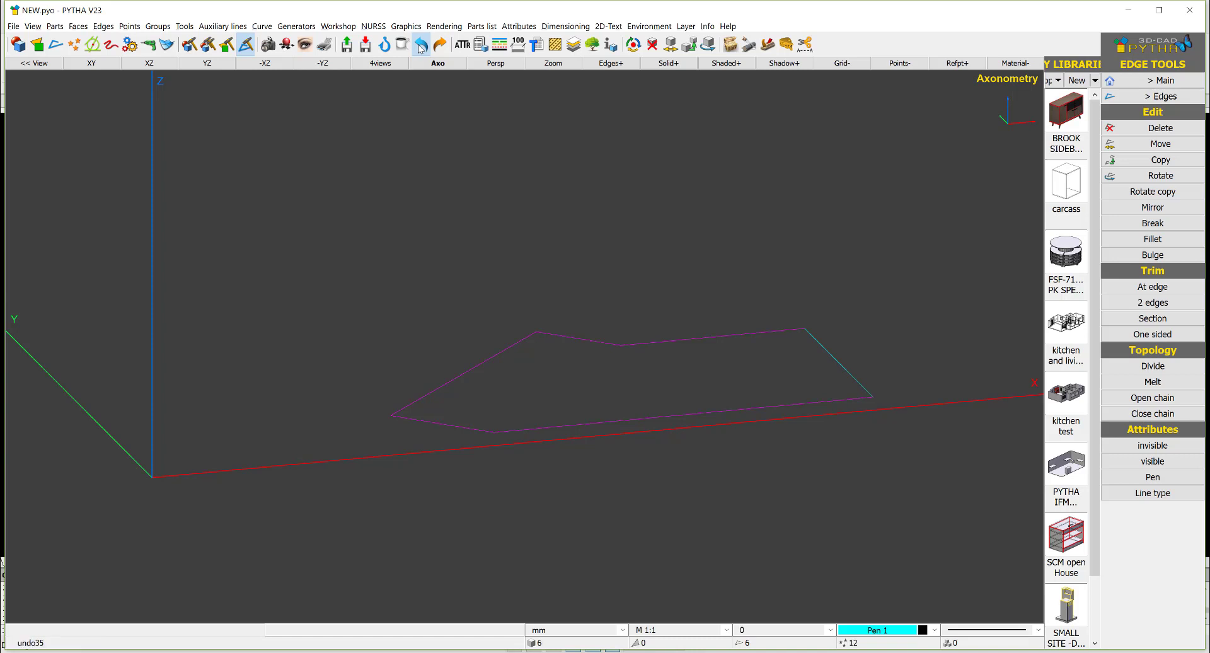
Undo the chain edits and restore the outline to the separate lines imported from the DWG
{"action": "left_click", "coordinate": [421, 45]}
{"action": "left_click", "coordinate": [420, 46]}
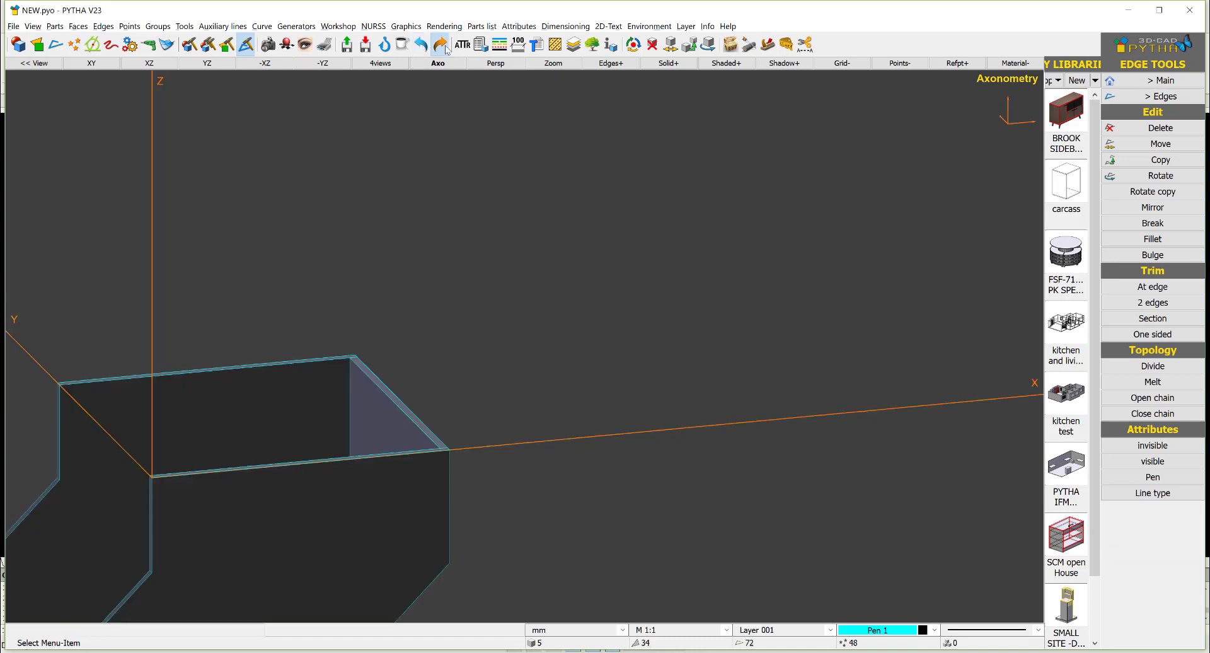
{"action": "left_click", "coordinate": [441, 45]}
{"action": "left_click", "coordinate": [441, 46]}
Delete the outline's straight side edge at the end farthest from the origin
{"action": "right_click", "coordinate": [823, 351]}
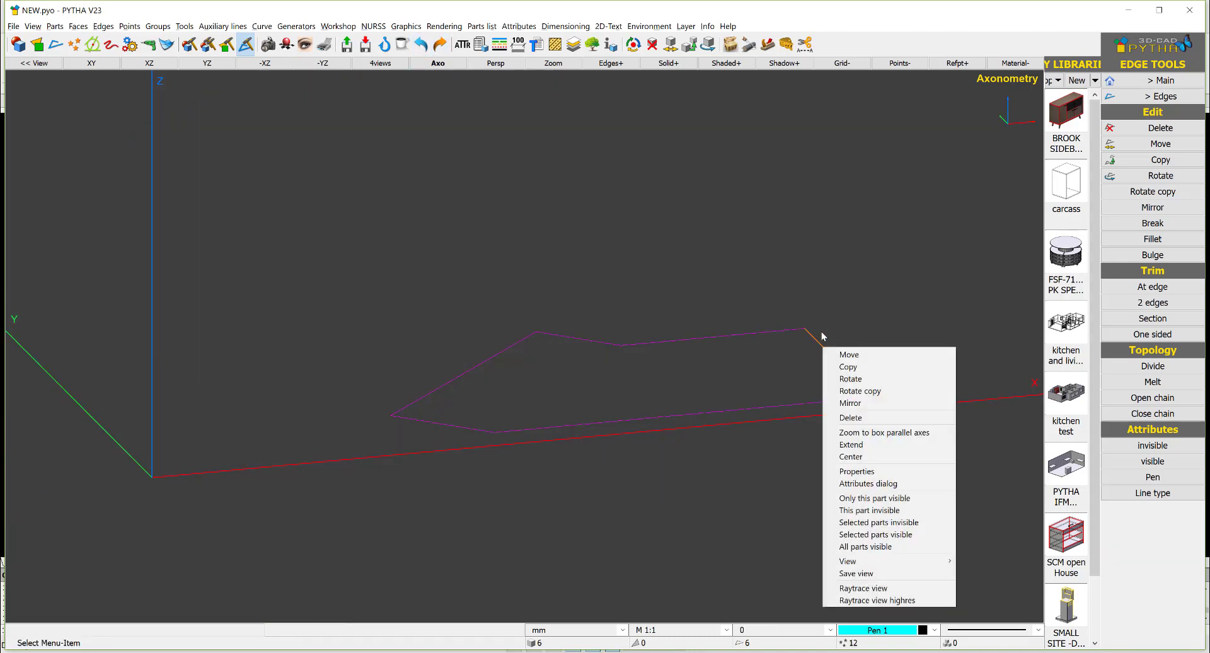
{"action": "key", "text": "Escape"}
{"action": "right_click", "coordinate": [826, 351]}
{"action": "left_click", "coordinate": [878, 422]}
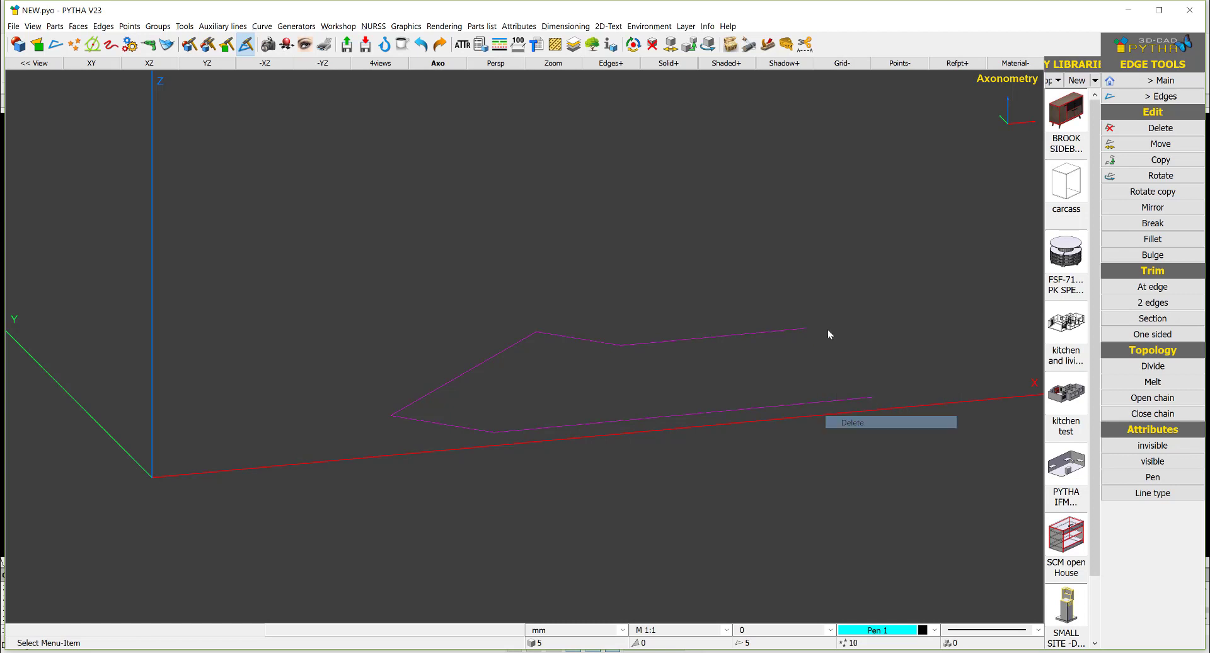
Draw a new line between the two open endpoints to replace the deleted side edge
{"action": "left_click", "coordinate": [1141, 97]}
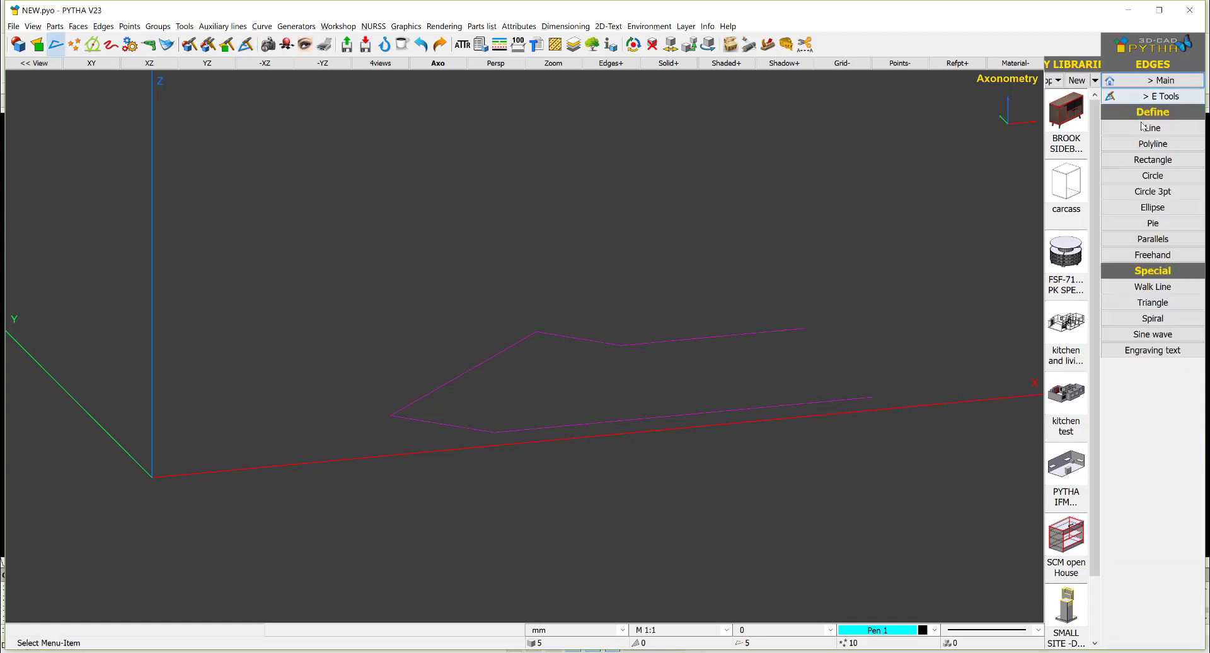
{"action": "left_click", "coordinate": [1152, 128]}
{"action": "left_click", "coordinate": [804, 329]}
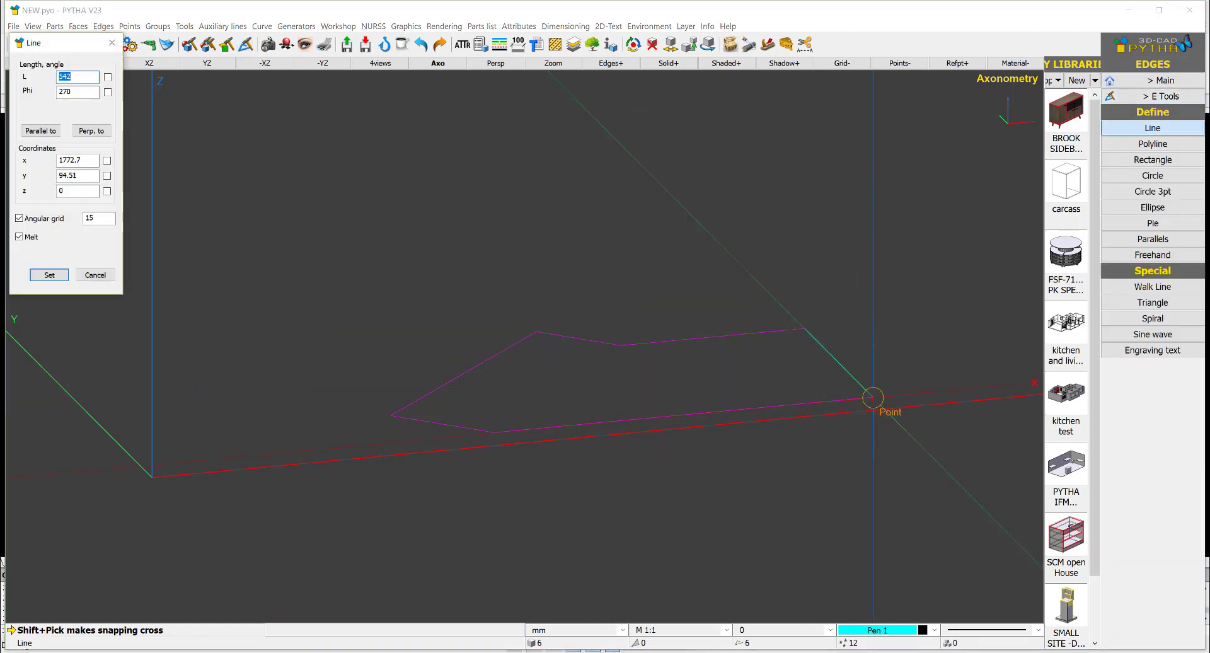
{"action": "left_click", "coordinate": [872, 397]}
{"action": "right_click", "coordinate": [903, 291]}
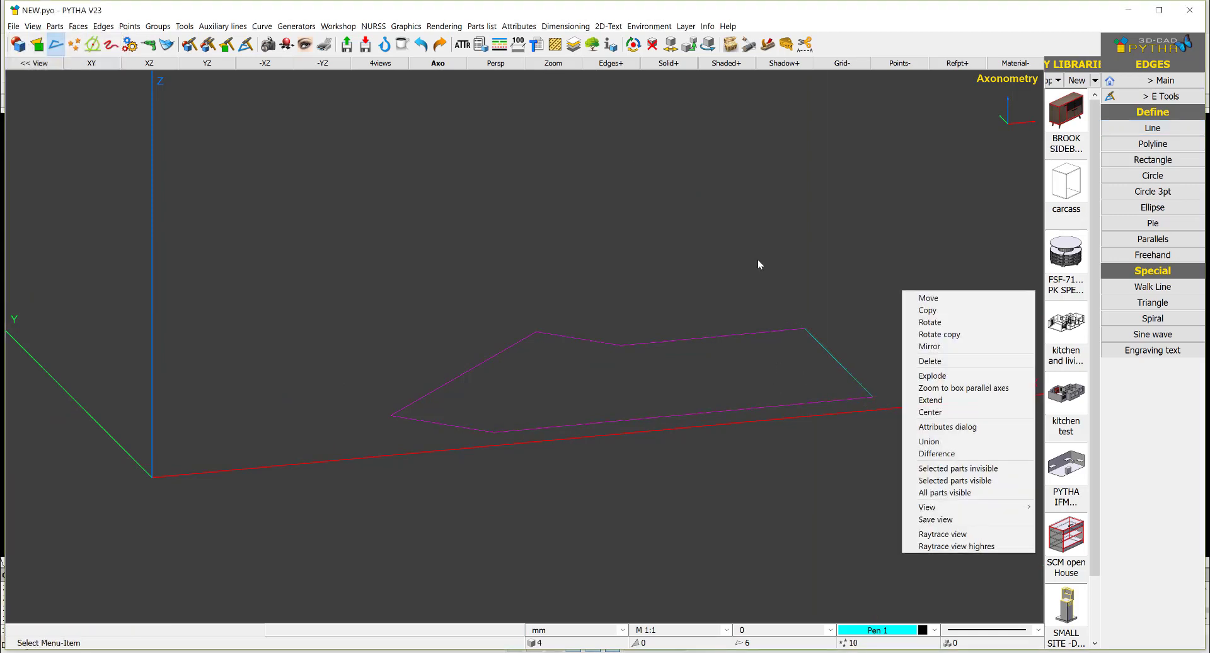
{"action": "left_click", "coordinate": [758, 261]}
Close the chain at all points of the repaired outline so its edges join into one part
{"action": "left_click", "coordinate": [1153, 96]}
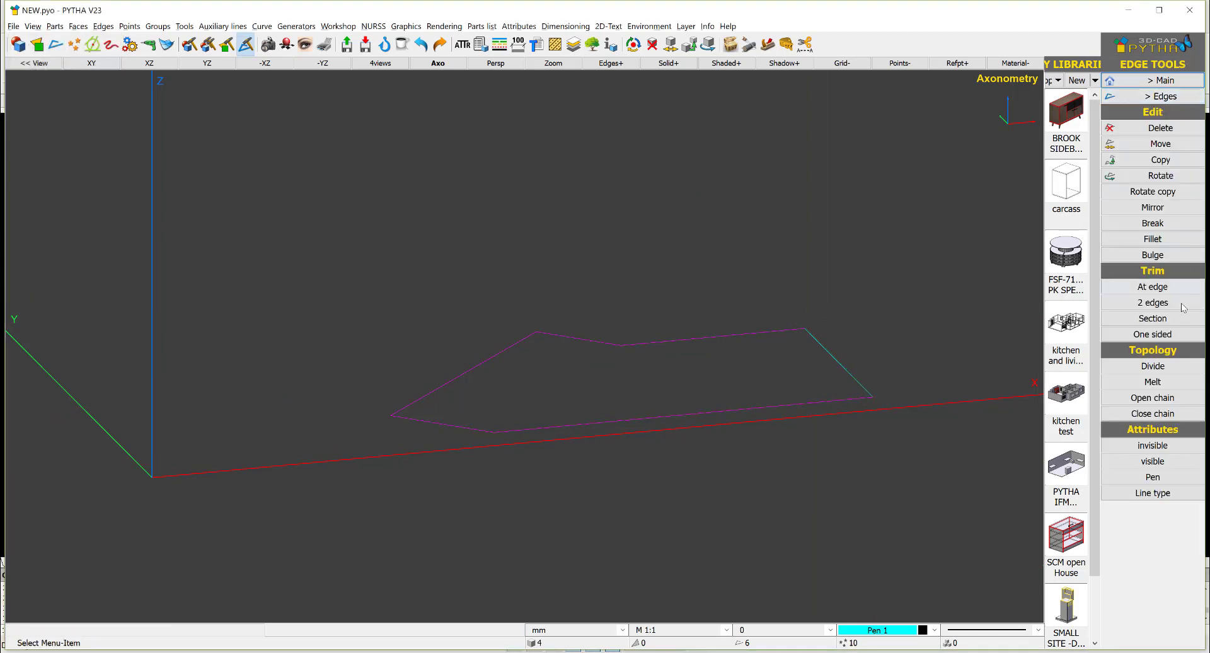
{"action": "left_click", "coordinate": [1161, 414]}
{"action": "left_click_drag", "start_coordinate": [895, 217], "coordinate": [325, 559]}
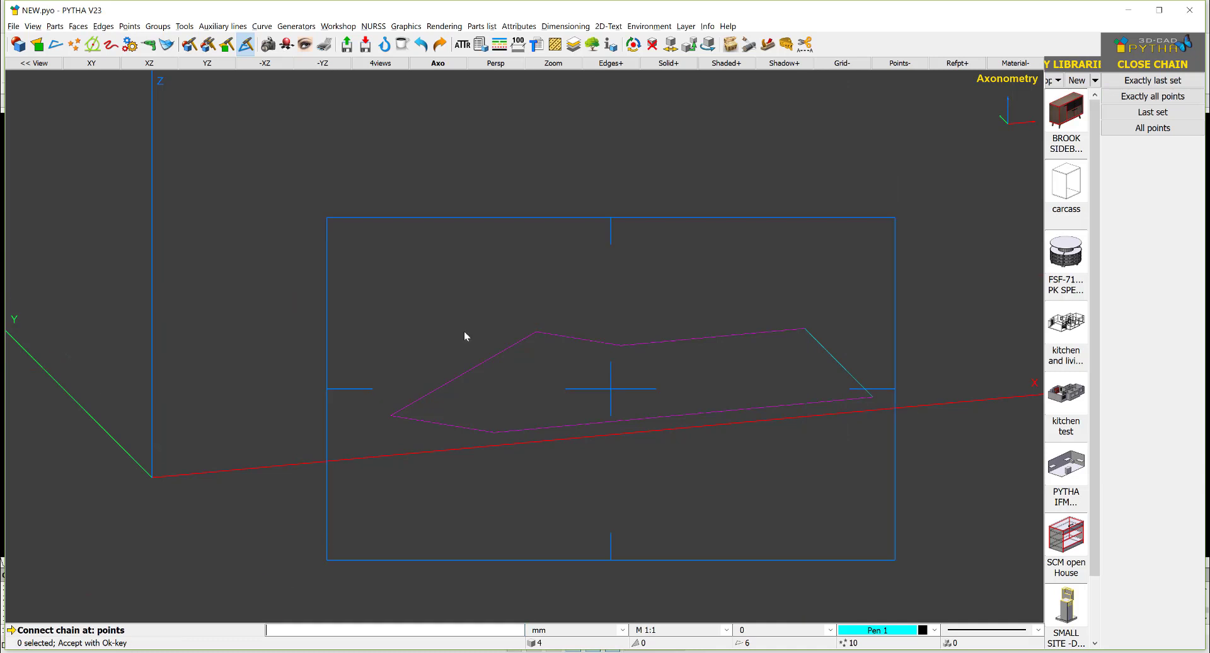
{"action": "right_click", "coordinate": [564, 252]}
{"action": "right_click", "coordinate": [769, 341]}
{"action": "key", "text": "Escape"}
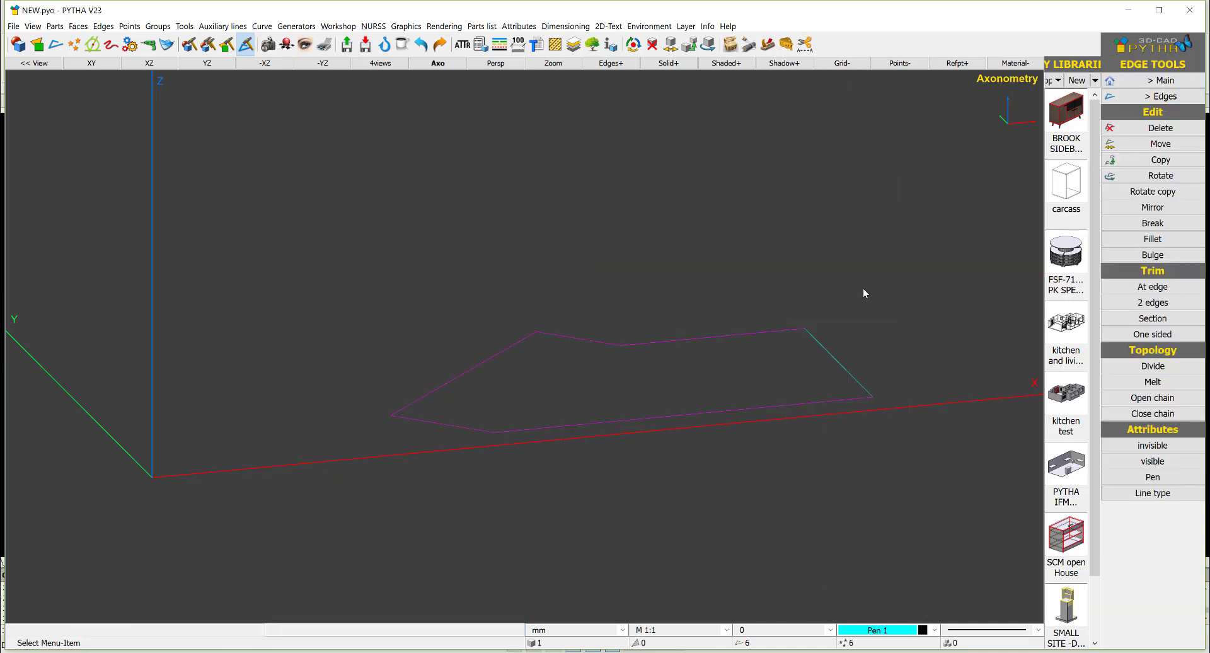
Create a straight profile body from the closed outline's edges with a total length of -18
{"action": "left_click", "coordinate": [1138, 82]}
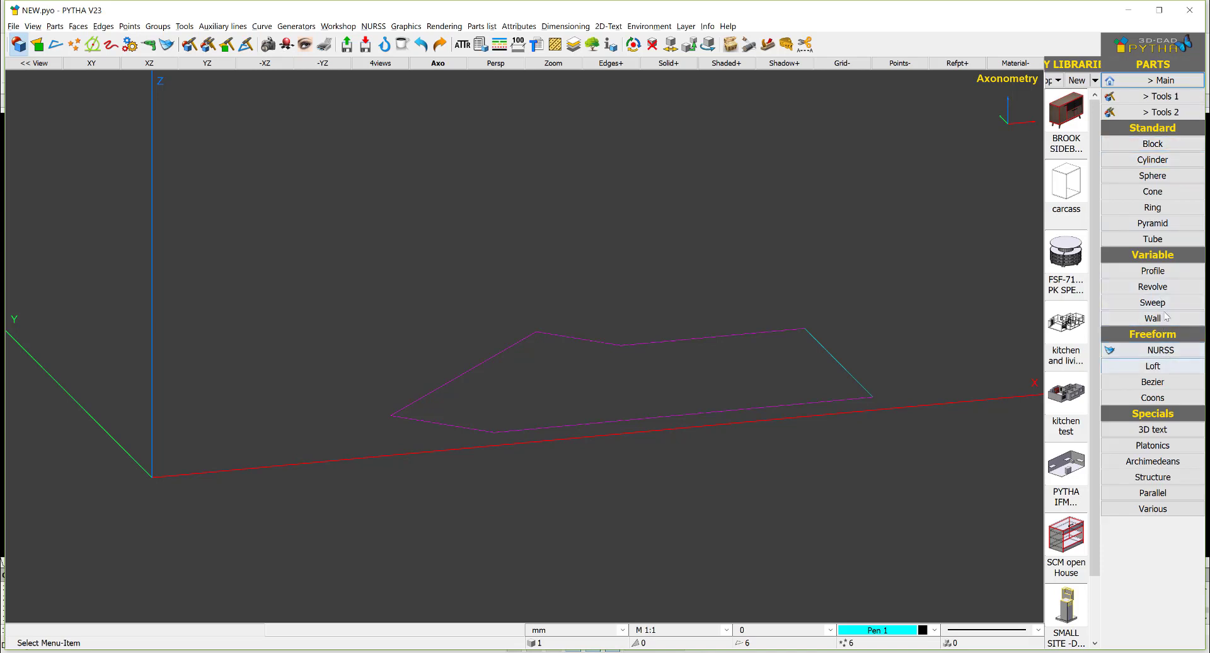
{"action": "left_click", "coordinate": [1153, 270]}
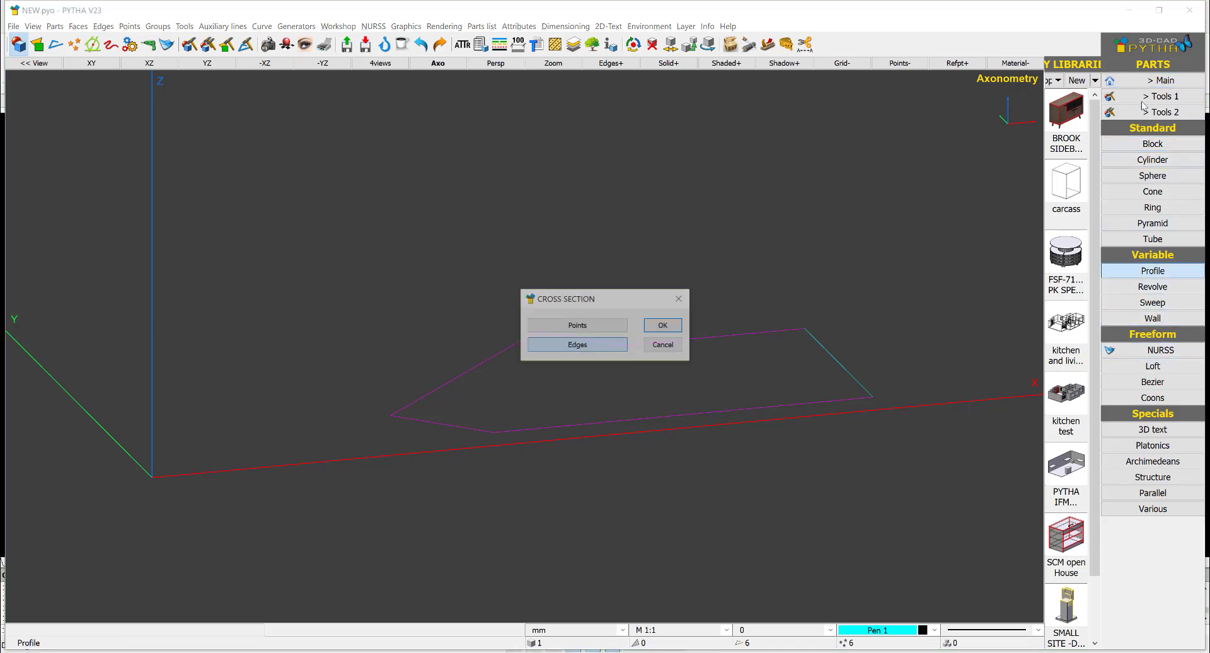
{"action": "left_click", "coordinate": [583, 345]}
{"action": "left_click", "coordinate": [611, 346]}
{"action": "right_click", "coordinate": [631, 314]}
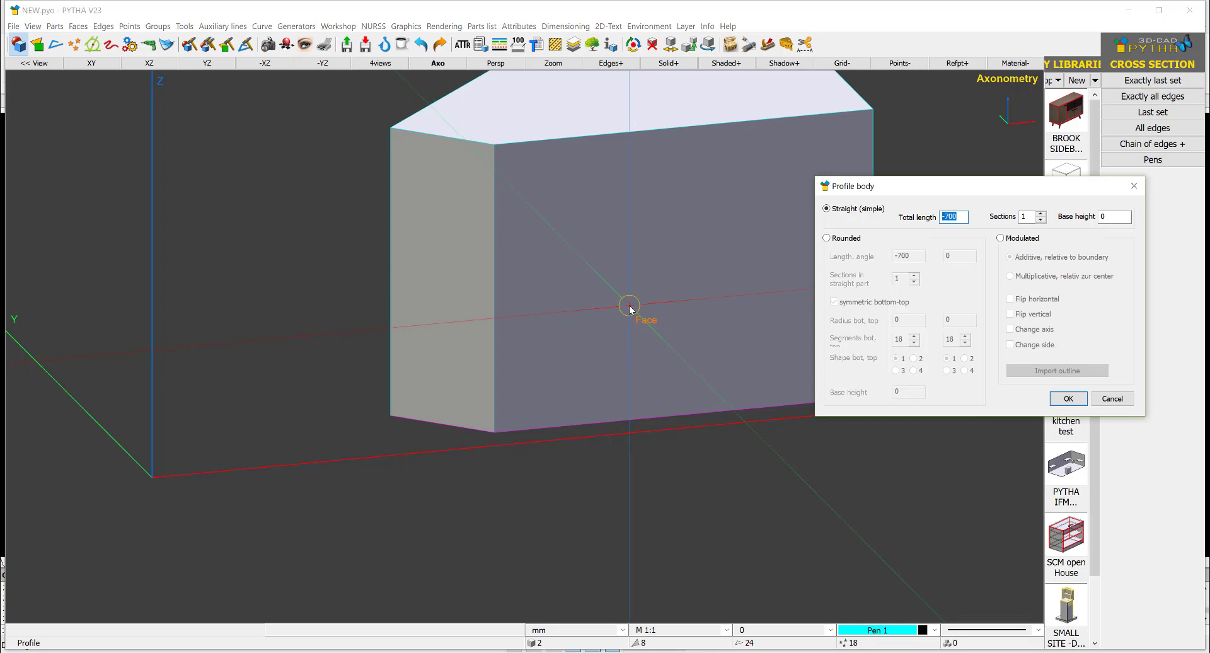
{"action": "type", "text": "18"}
{"action": "key", "text": "BackSpace"}
{"action": "key", "text": "BackSpace"}
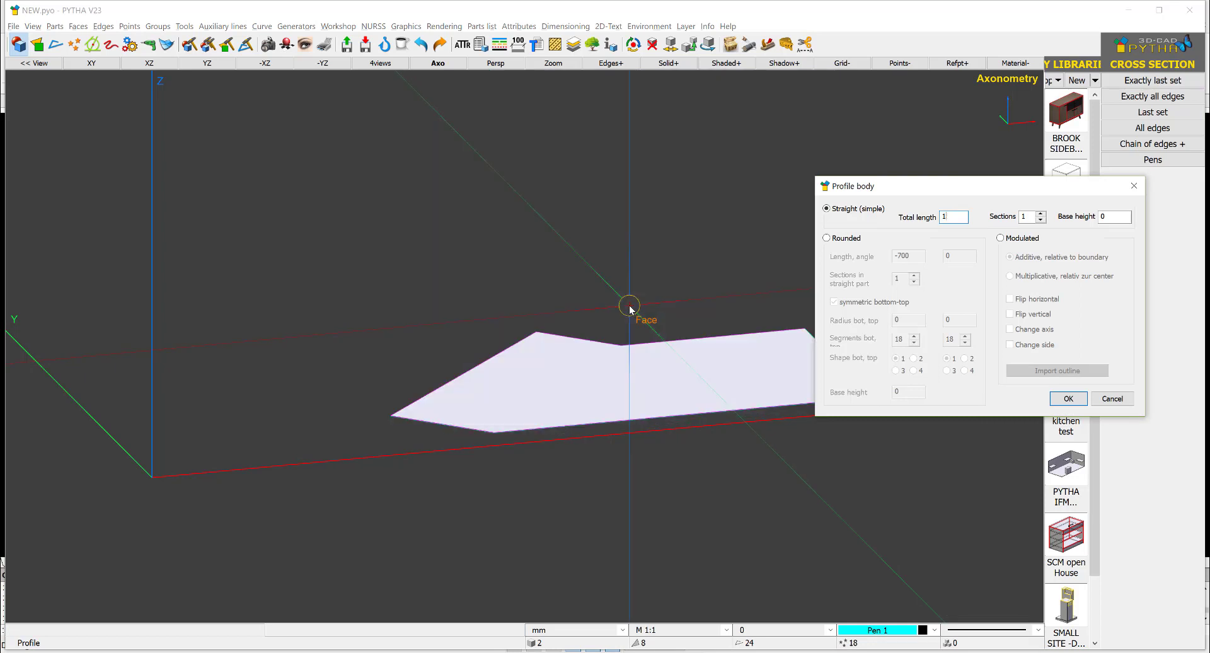
{"action": "type", "text": "-18"}
{"action": "key", "text": "Return"}
{"action": "key", "text": "Return"}
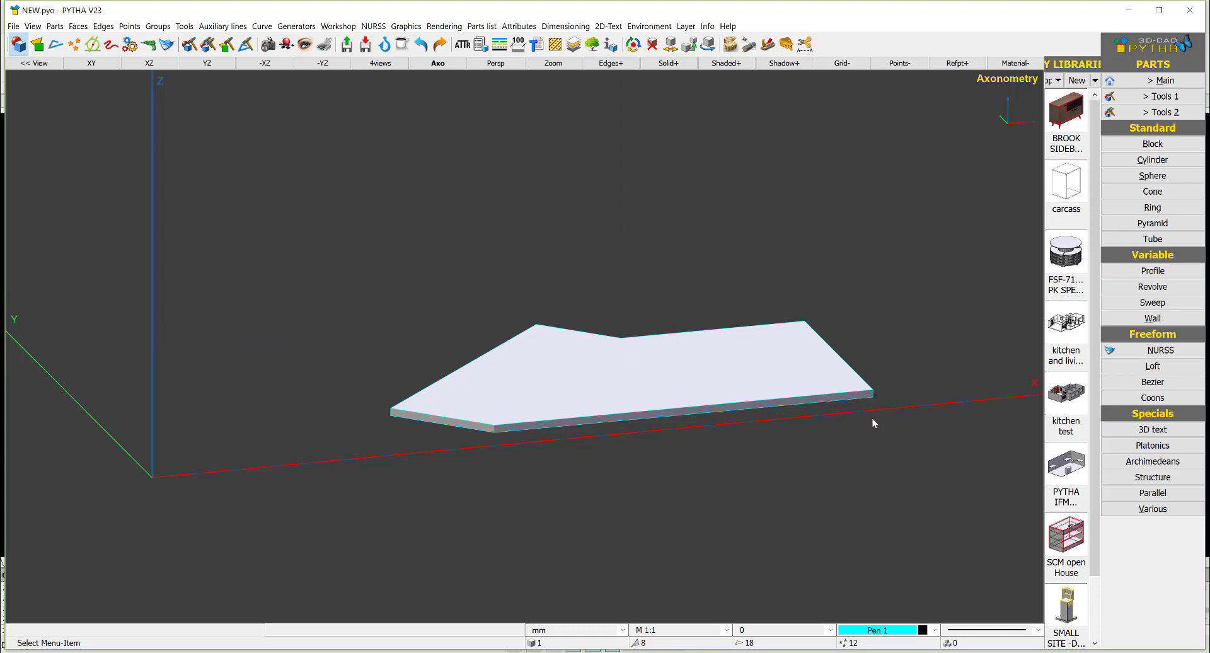
Measure the length of the panel's long front edge between its two top corners
{"action": "middle_click_drag", "start_coordinate": [872, 419], "coordinate": [776, 467]}
{"action": "key", "text": "d"}
{"action": "left_click", "coordinate": [461, 455]}
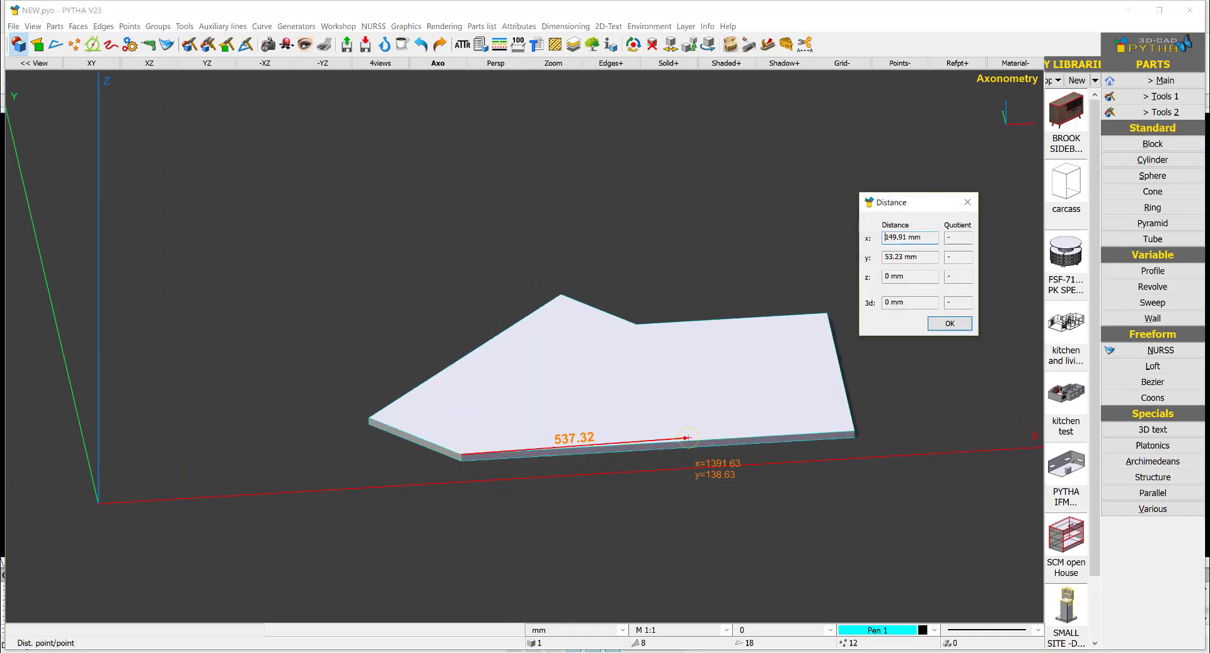
{"action": "left_click", "coordinate": [853, 432]}
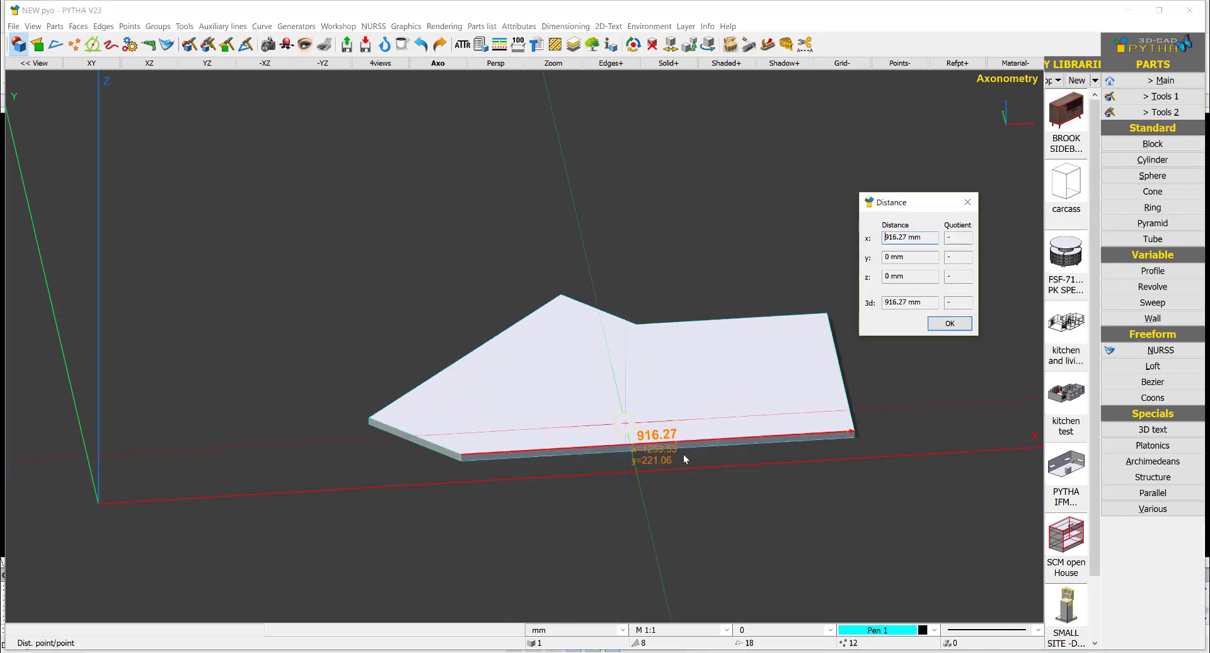
Capture the measured panel in Snipping Tool, annotate the front edge with 910, and return to PYTHA to close the measurement
{"action": "key", "text": "alt+Tab"}
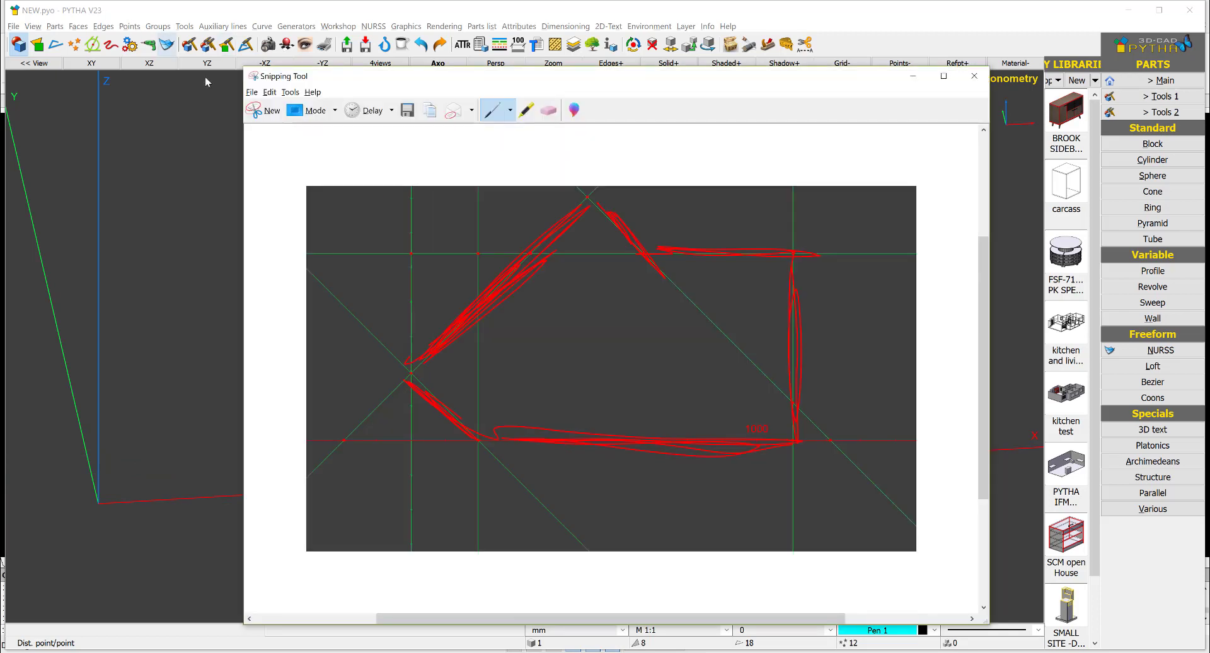
{"action": "left_click", "coordinate": [265, 110]}
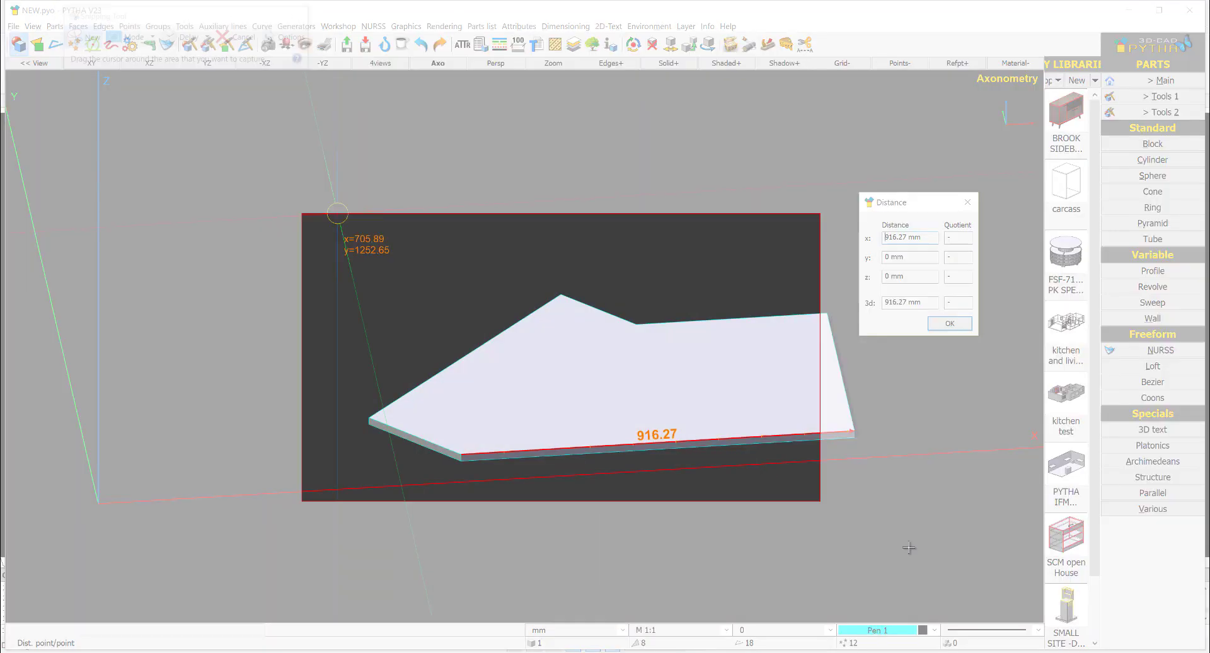
{"action": "left_click_drag", "start_coordinate": [908, 546], "coordinate": [957, 582]}
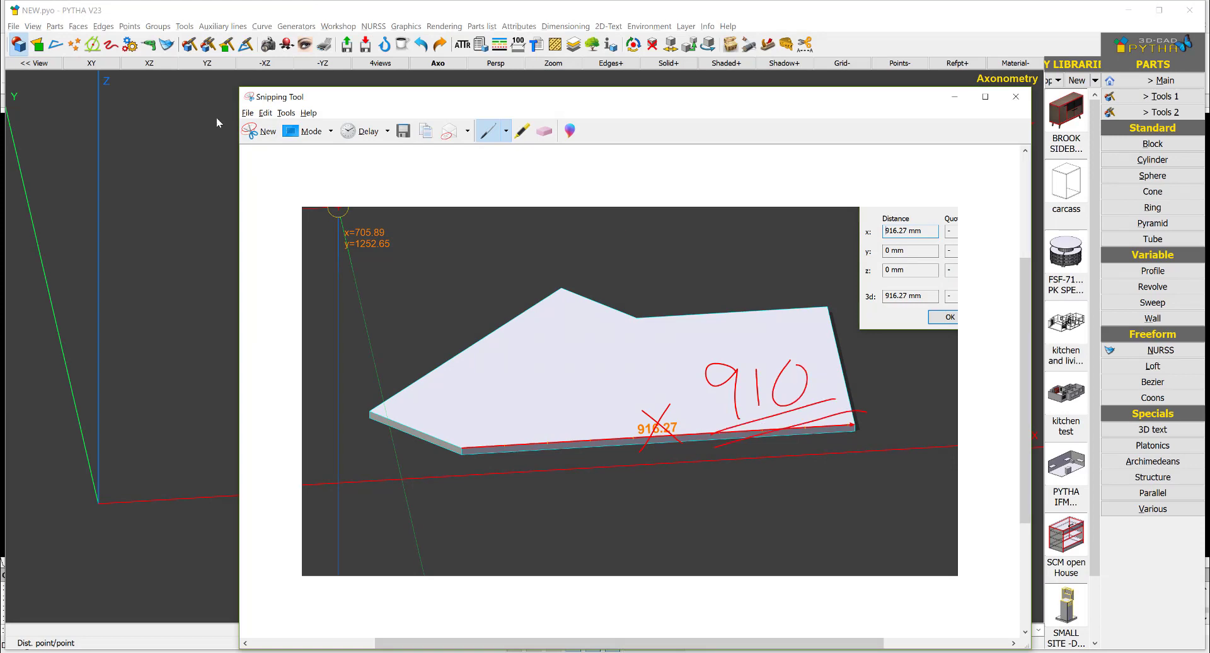
{"action": "left_click", "coordinate": [193, 129]}
{"action": "right_click", "coordinate": [599, 259]}
{"action": "right_click", "coordinate": [599, 259]}
{"action": "left_click", "coordinate": [909, 214]}
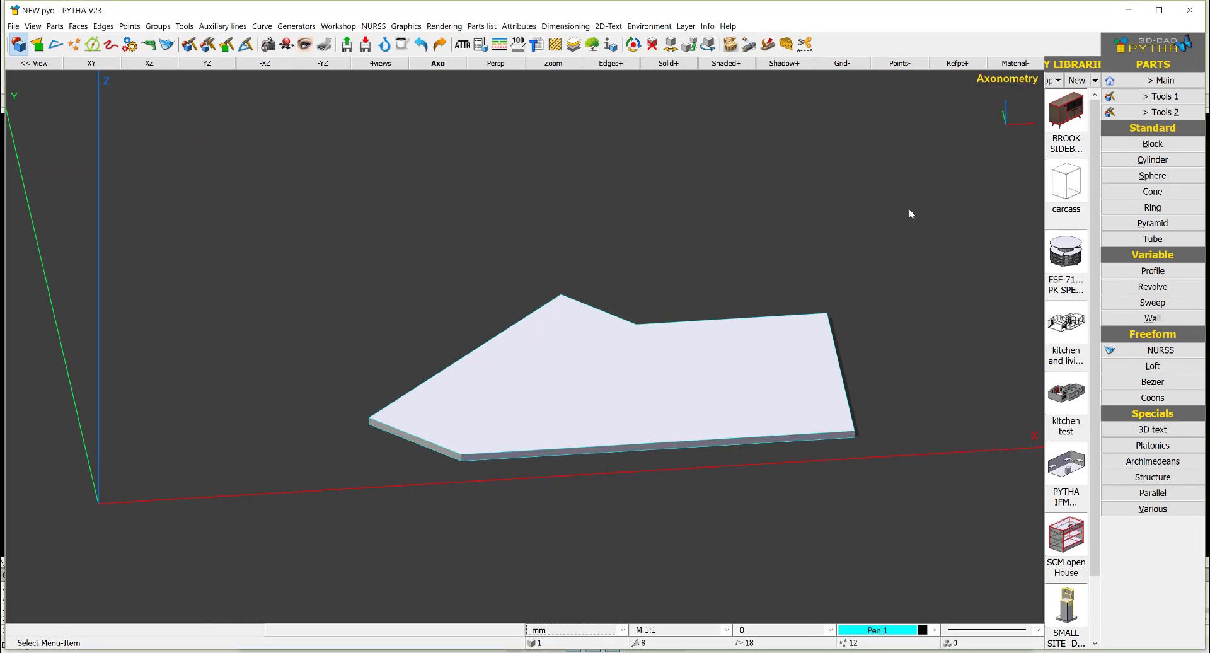
Scale the panel to length between the long front edge's two top corners, with a new X length of 910
{"action": "left_click", "coordinate": [1164, 97]}
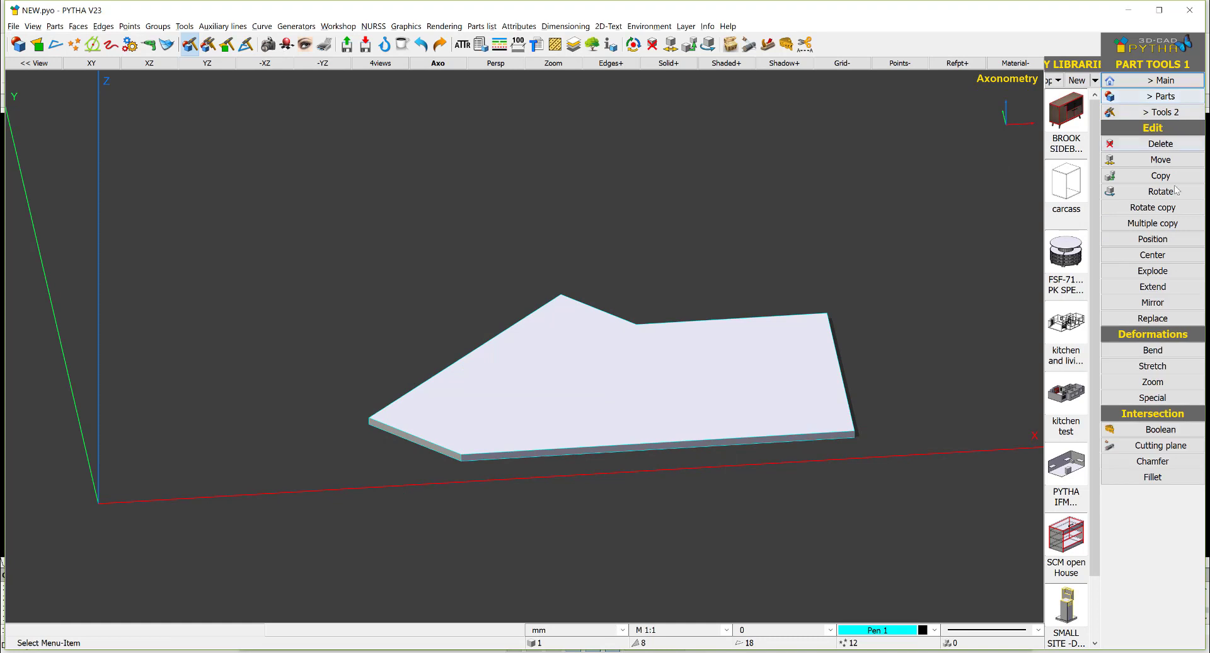
{"action": "left_click", "coordinate": [1152, 382]}
{"action": "left_click", "coordinate": [1153, 128]}
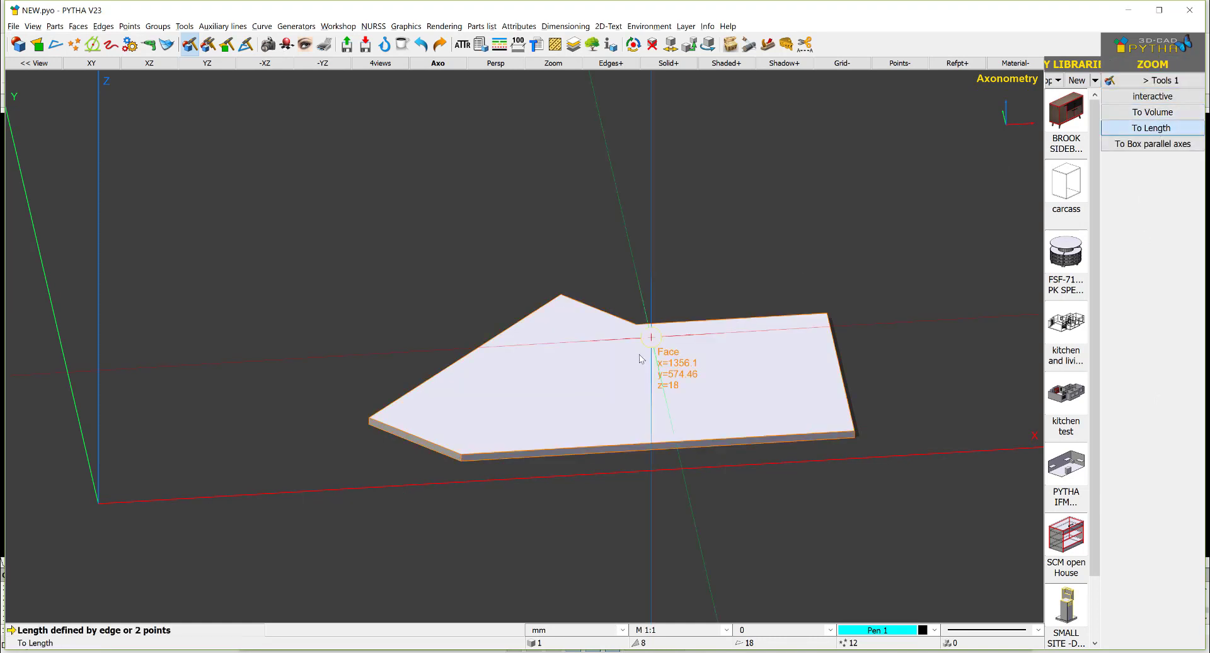
{"action": "left_click", "coordinate": [461, 454]}
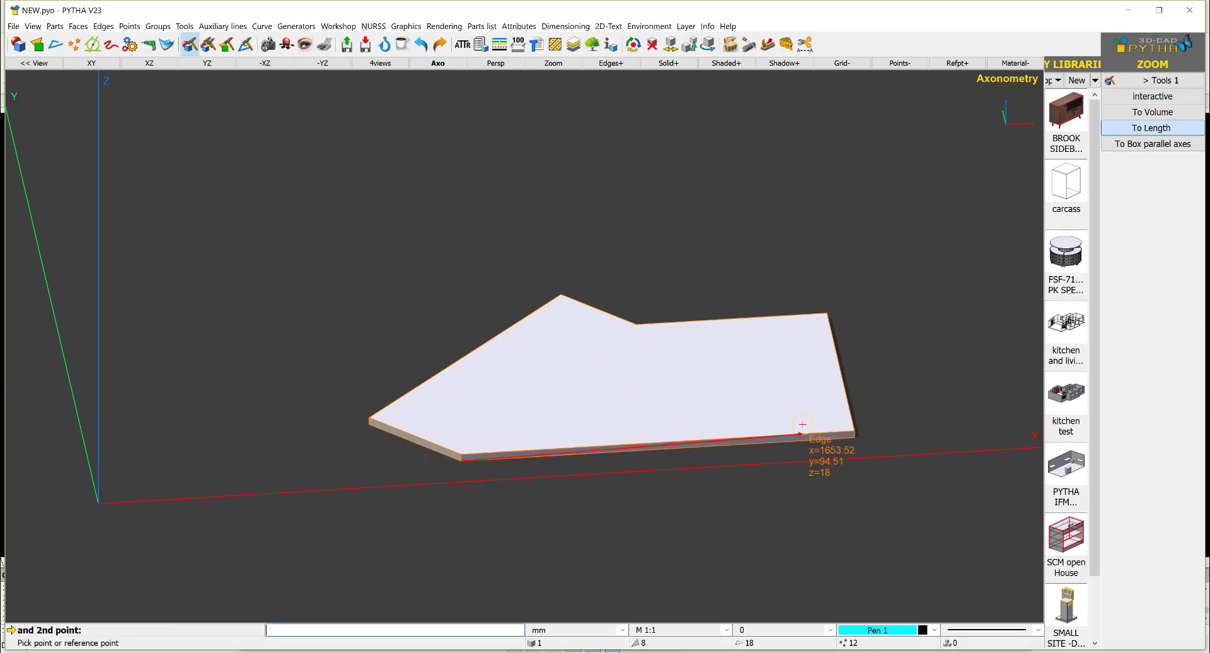
{"action": "left_click", "coordinate": [862, 436]}
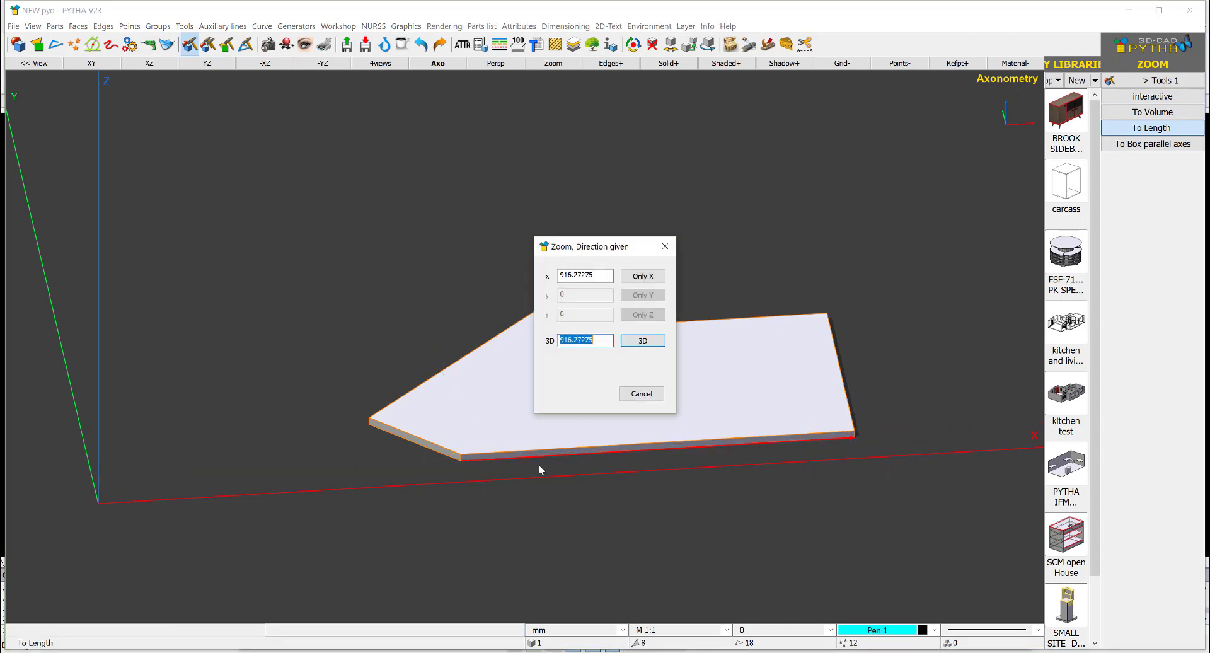
{"action": "left_click", "coordinate": [605, 276]}
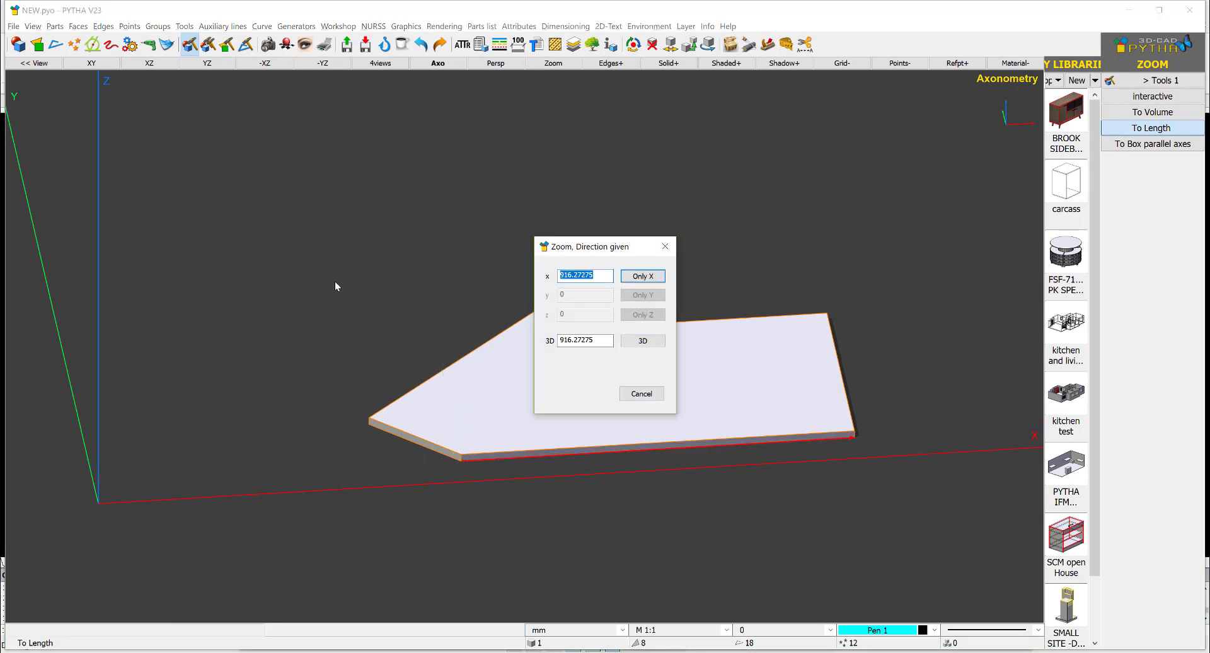
{"action": "type", "text": "910"}
{"action": "key", "text": "Return"}
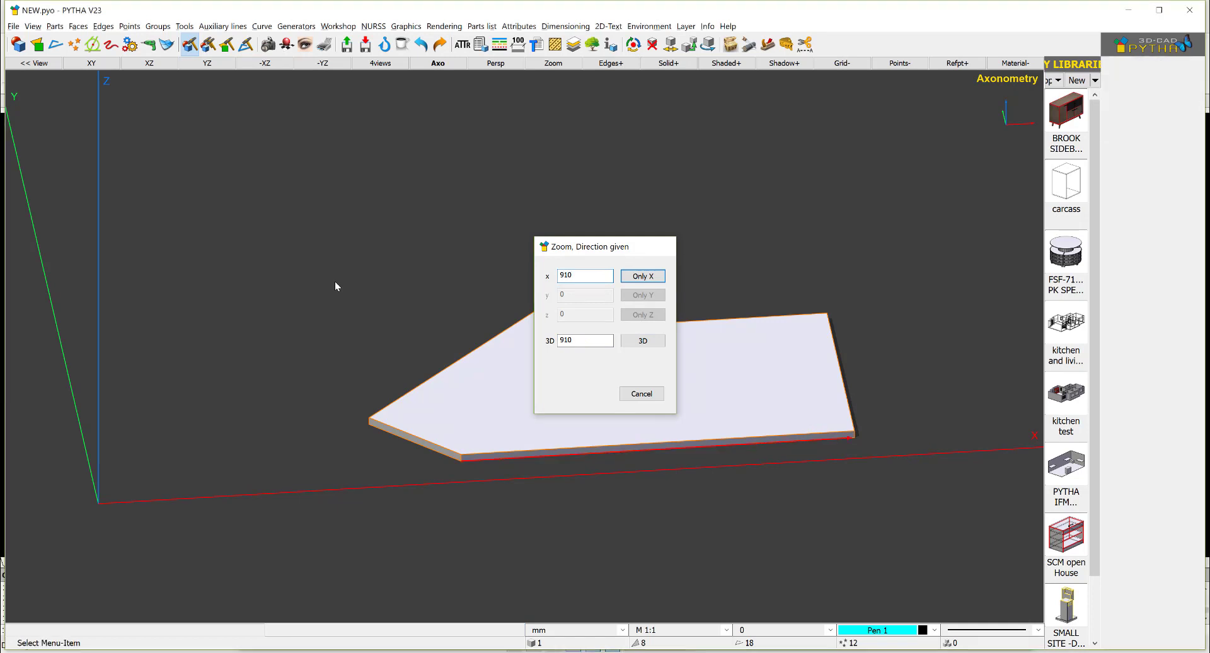
Measure the long front edge of the scaled panel between its two top corners
{"action": "key", "text": "d"}
{"action": "left_click", "coordinate": [461, 454]}
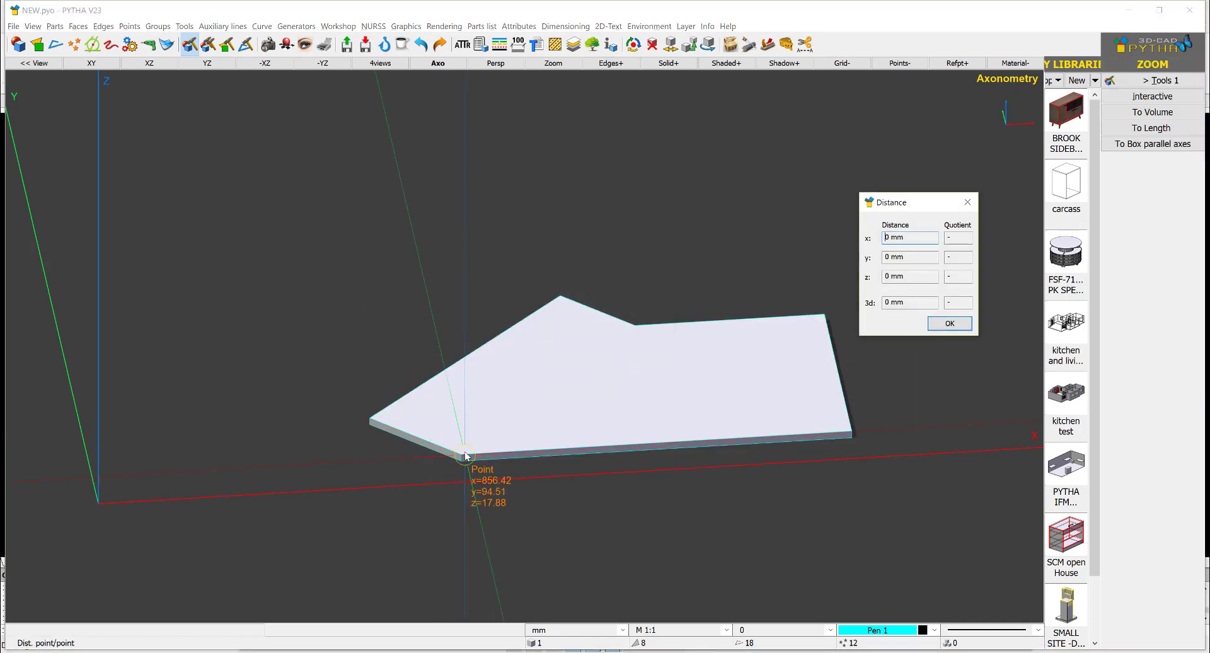
{"action": "left_click", "coordinate": [843, 429]}
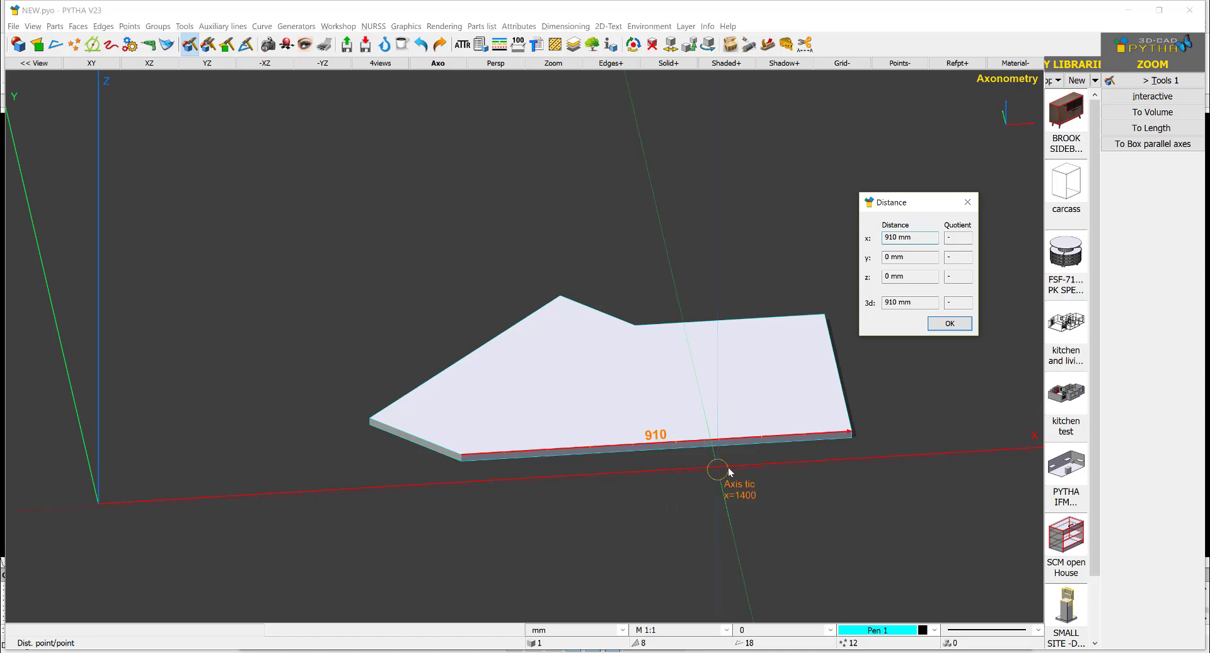
{"action": "middle_click_drag", "start_coordinate": [728, 467], "coordinate": [678, 531]}
{"action": "key", "text": "Return"}
Switch to DraftSight, check the cabinet's short angled side dimension in the ID-501 Breakout Area 4th drawing, and return to PYTHA
{"action": "key", "text": "alt+Tab"}
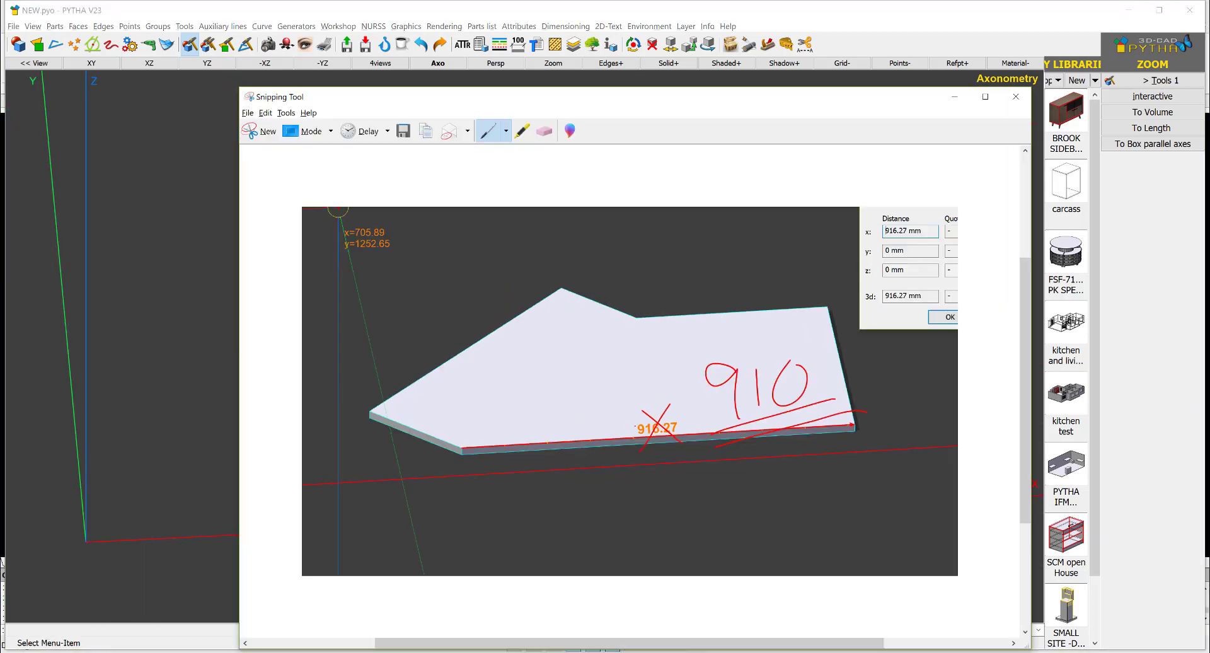
{"action": "key", "text": "alt+Tab"}
{"action": "key", "text": "alt+Tab"}
{"action": "key", "text": "alt+Tab"}
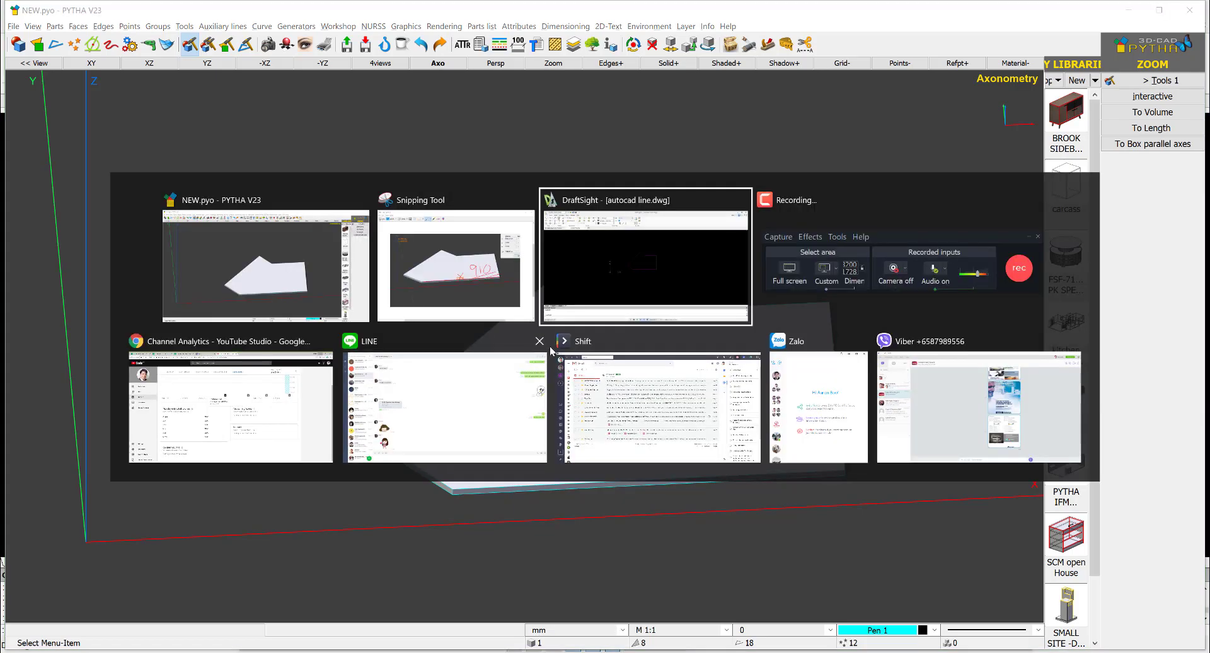
{"action": "left_click", "coordinate": [63, 102]}
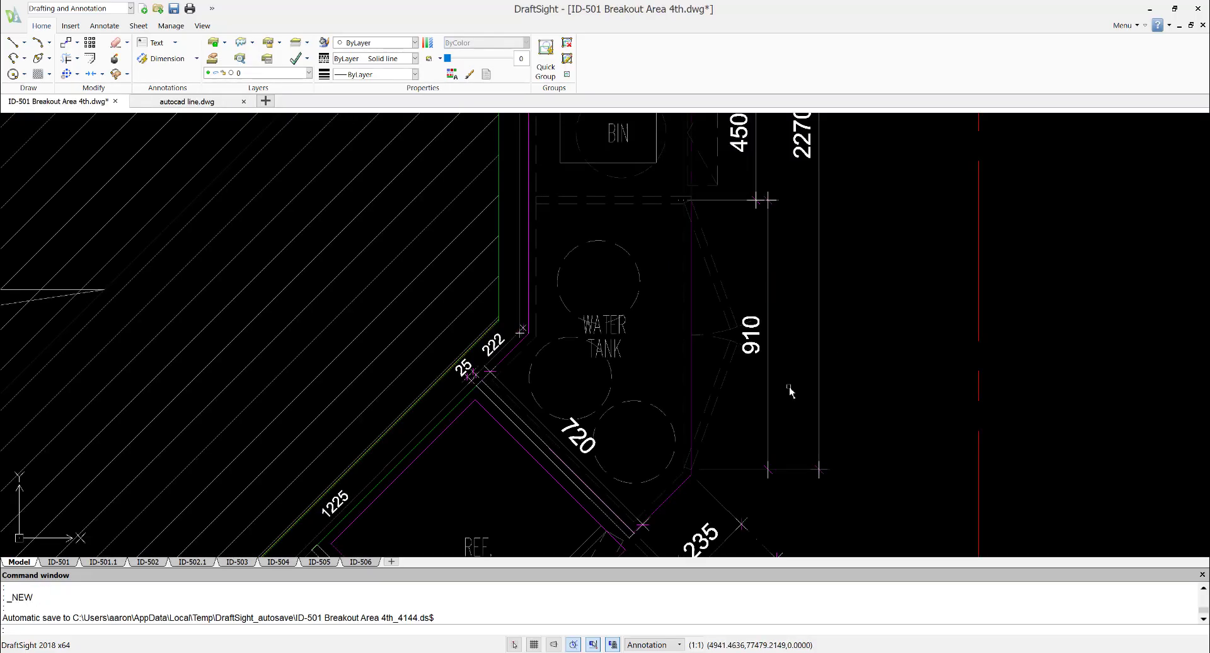
{"action": "scroll", "coordinate": [695, 508], "scroll_direction": "down", "scroll_amount": 3}
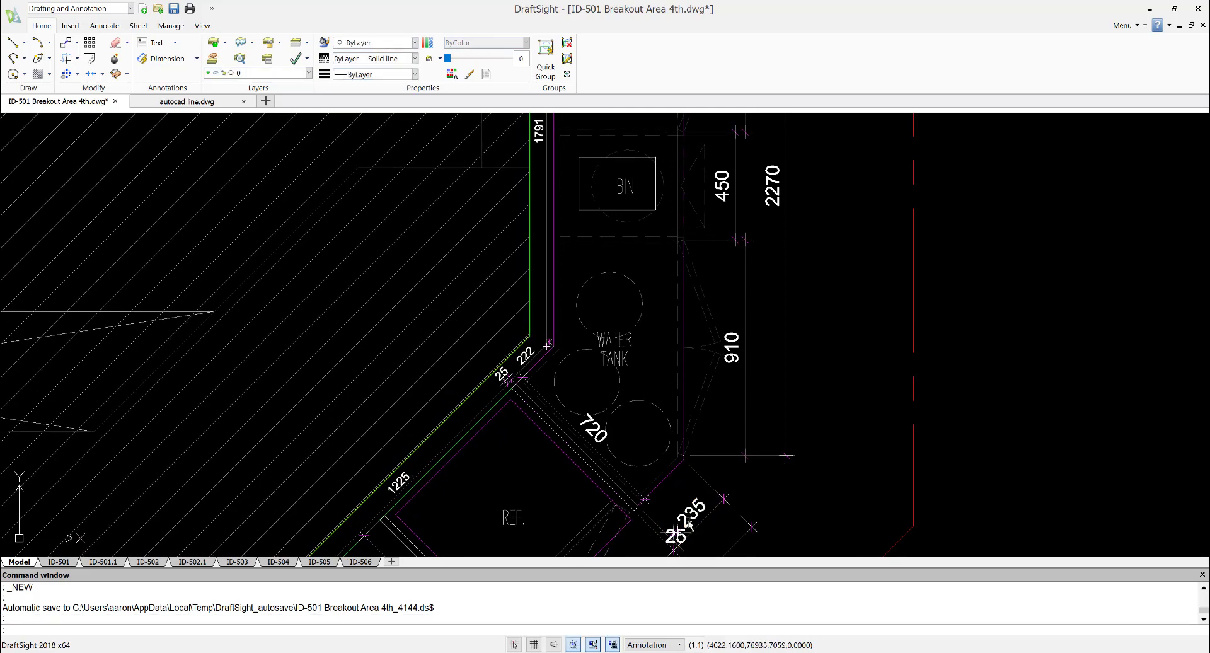
{"action": "key", "text": "alt+Tab"}
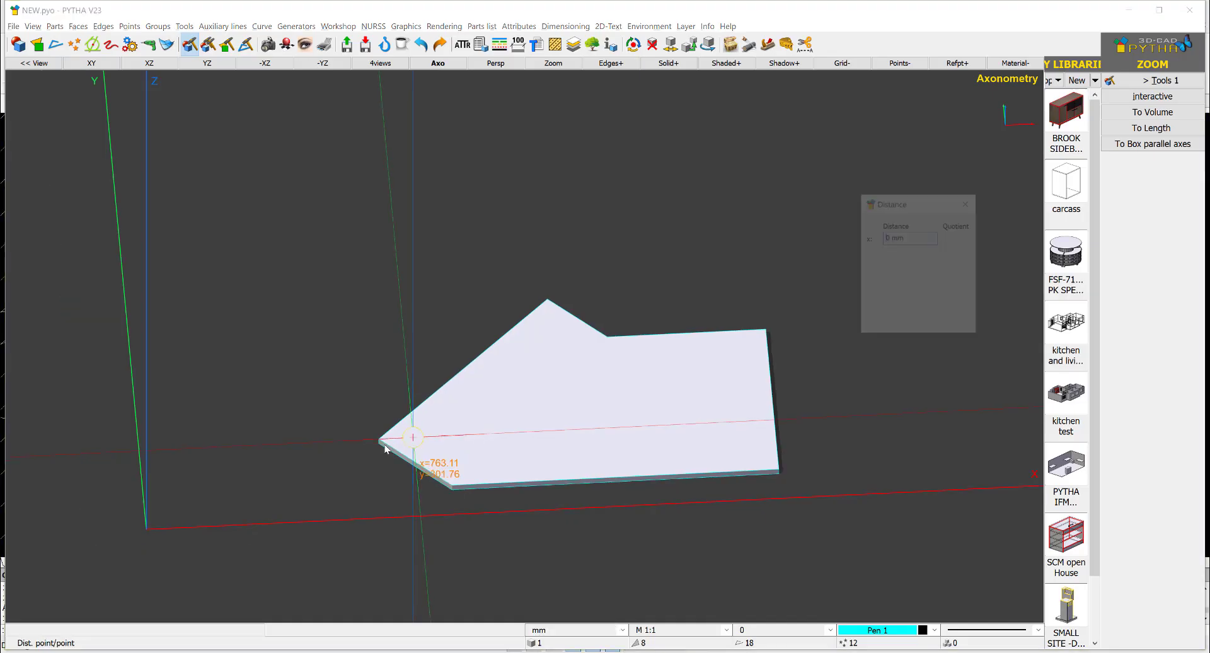
Measure the panel's short angled edge between its two top corners
{"action": "left_click", "coordinate": [379, 443]}
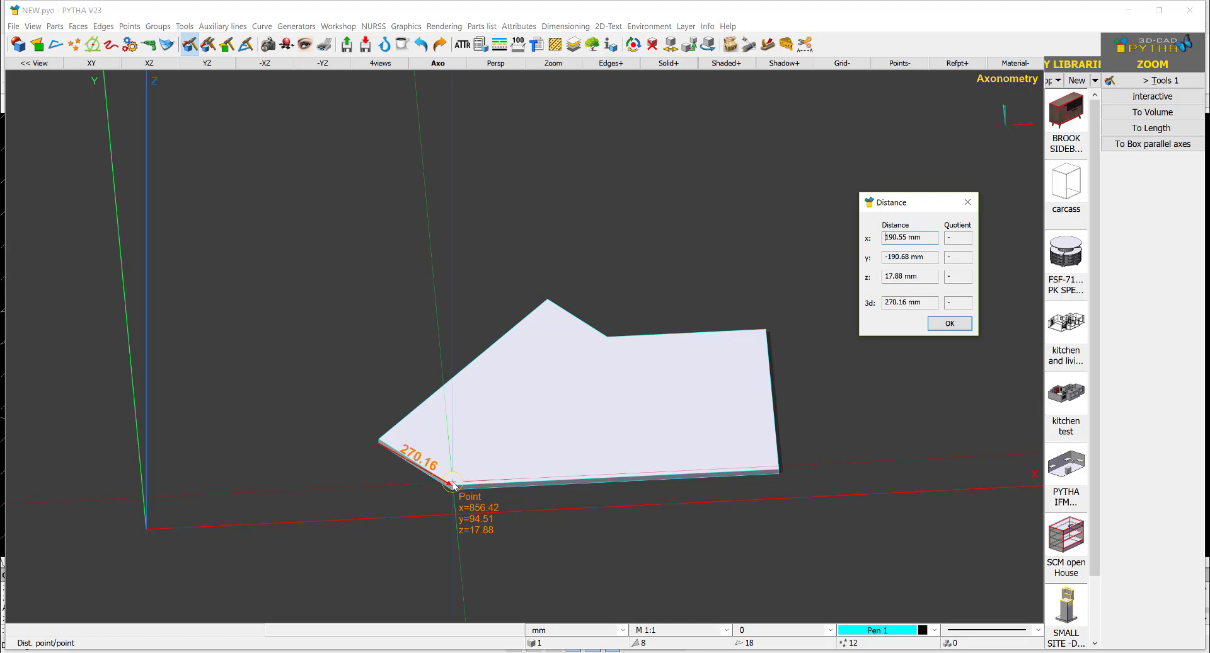
{"action": "key", "text": "Escape"}
{"action": "scroll", "coordinate": [452, 483], "scroll_direction": "down", "scroll_amount": 2}
{"action": "key", "text": "d"}
{"action": "scroll", "coordinate": [401, 450], "scroll_direction": "up", "scroll_amount": 2}
{"action": "left_click", "coordinate": [400, 451]}
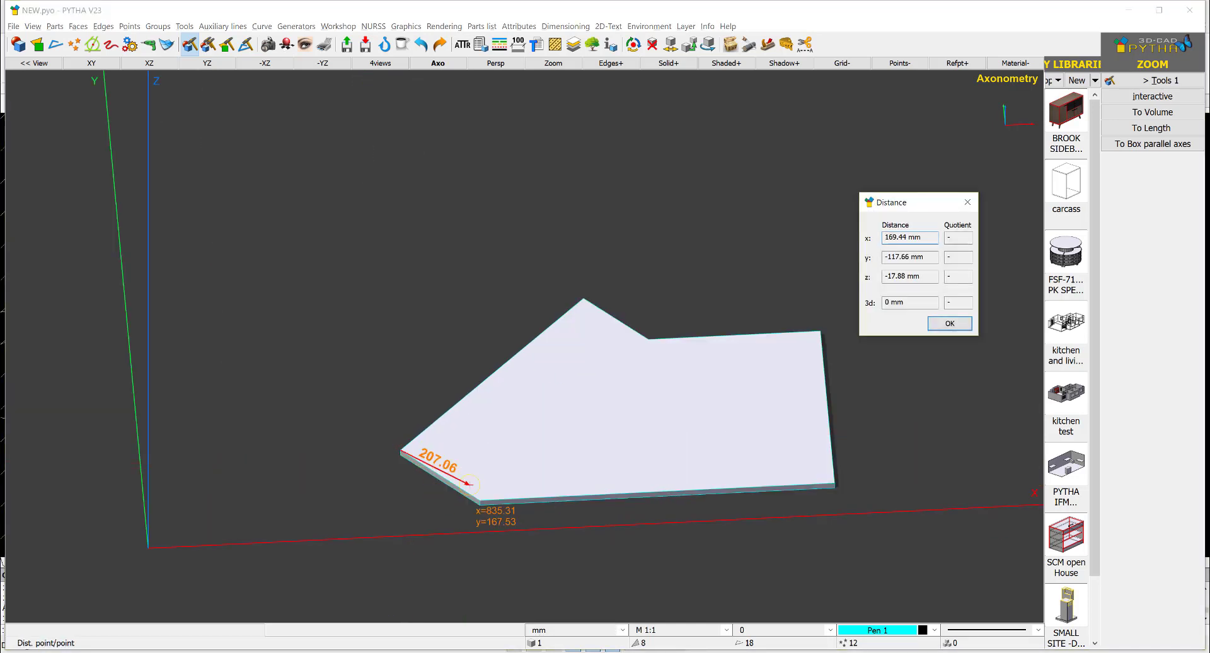
{"action": "scroll", "coordinate": [460, 497], "scroll_direction": "down", "scroll_amount": 1}
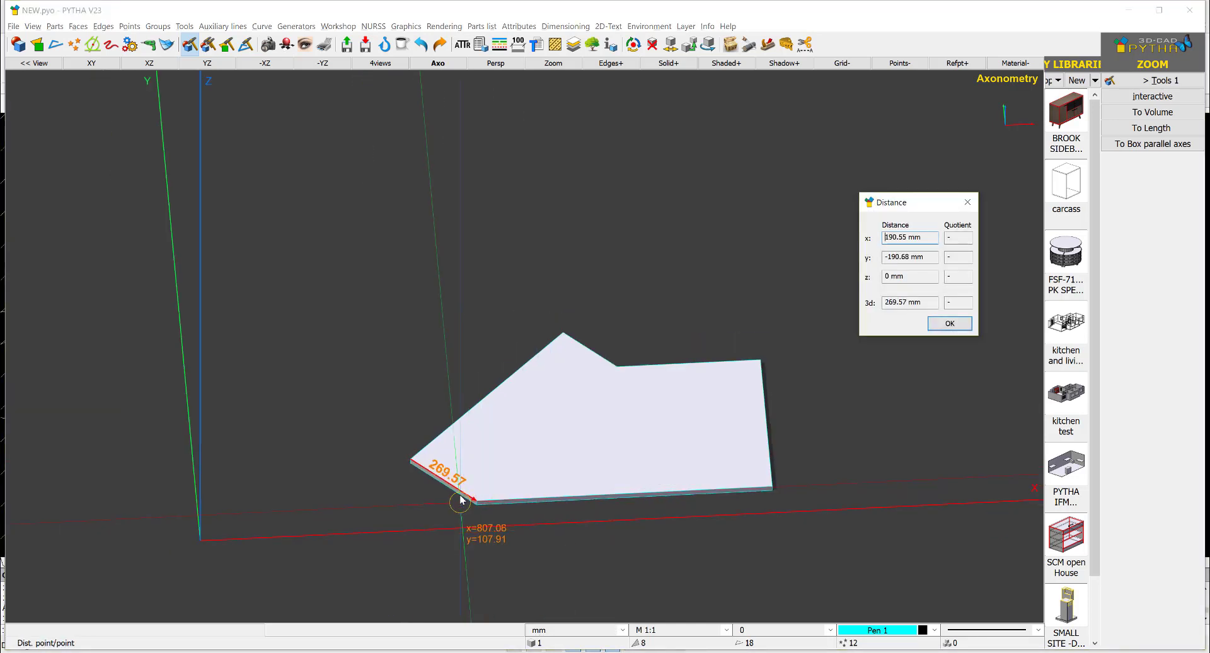
{"action": "scroll", "coordinate": [460, 498], "scroll_direction": "up", "scroll_amount": 3}
{"action": "middle_click_drag", "start_coordinate": [469, 485], "coordinate": [521, 456]}
{"action": "scroll", "coordinate": [519, 456], "scroll_direction": "down", "scroll_amount": 2}
Extend the panel's long slanted side inward along the short angled edge with a 3D displacement of 269.57077-235, using DraftSight's 235 dimension
{"action": "right_click", "coordinate": [522, 250]}
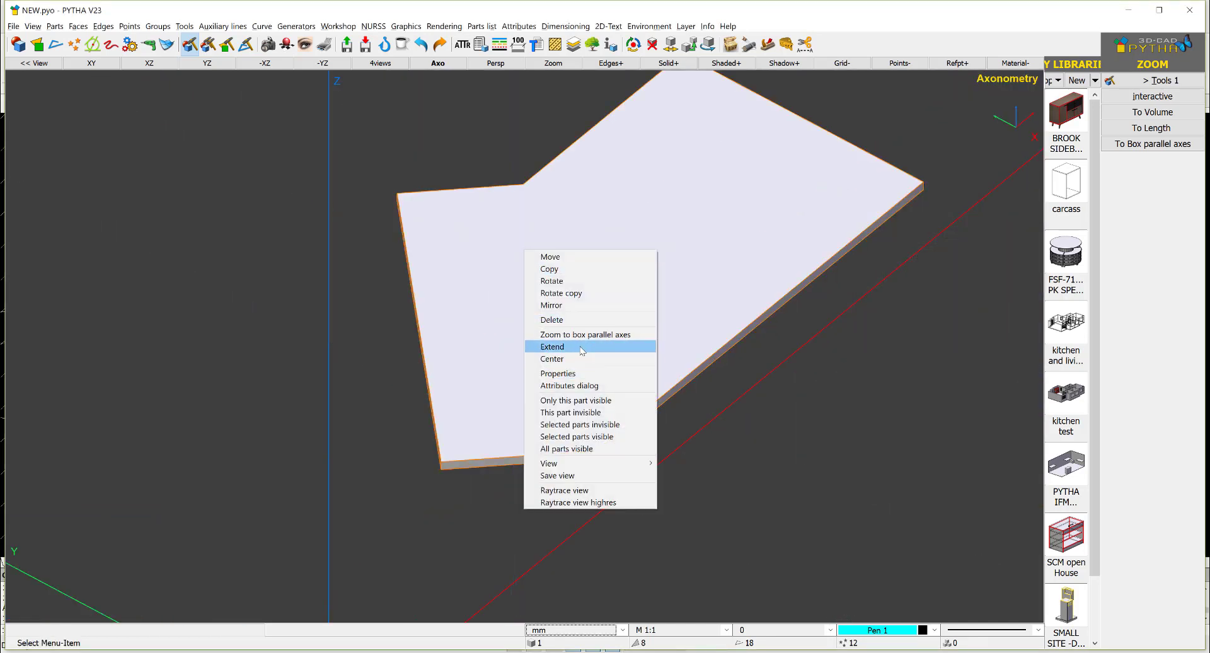
{"action": "left_click", "coordinate": [583, 350]}
{"action": "left_click", "coordinate": [454, 151]}
{"action": "left_click", "coordinate": [356, 228]}
{"action": "left_click", "coordinate": [431, 350]}
{"action": "left_click", "coordinate": [358, 514]}
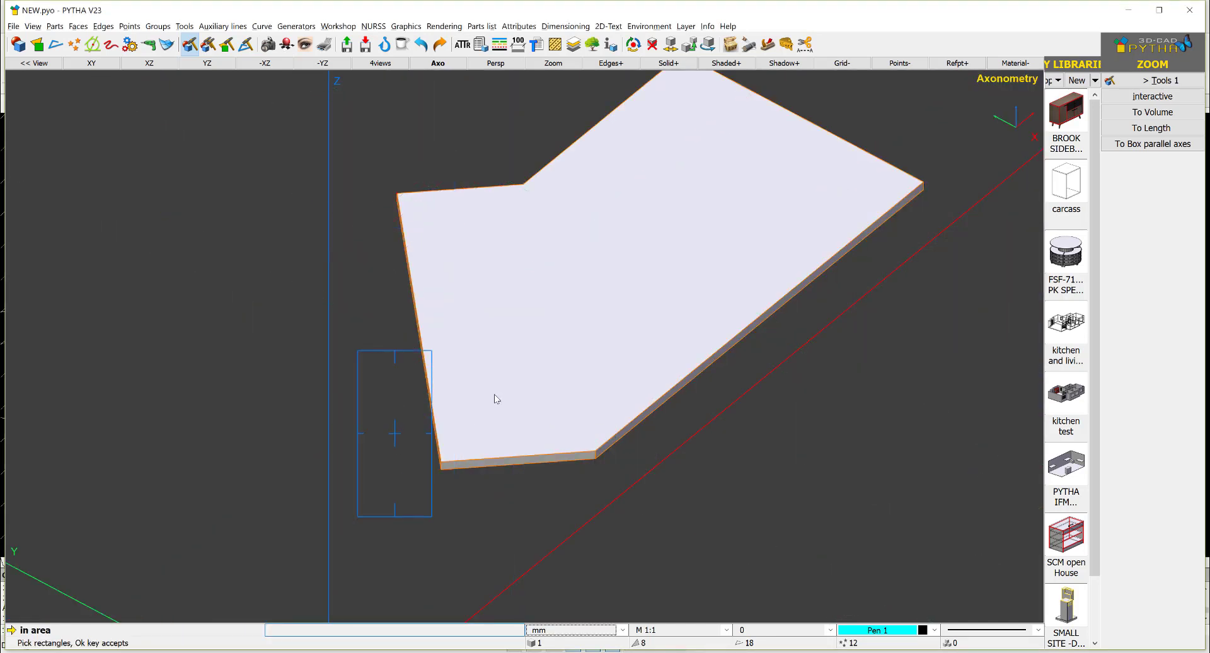
{"action": "left_click", "coordinate": [494, 394]}
{"action": "left_click", "coordinate": [384, 515]}
{"action": "right_click", "coordinate": [407, 501]}
{"action": "left_click", "coordinate": [441, 463]}
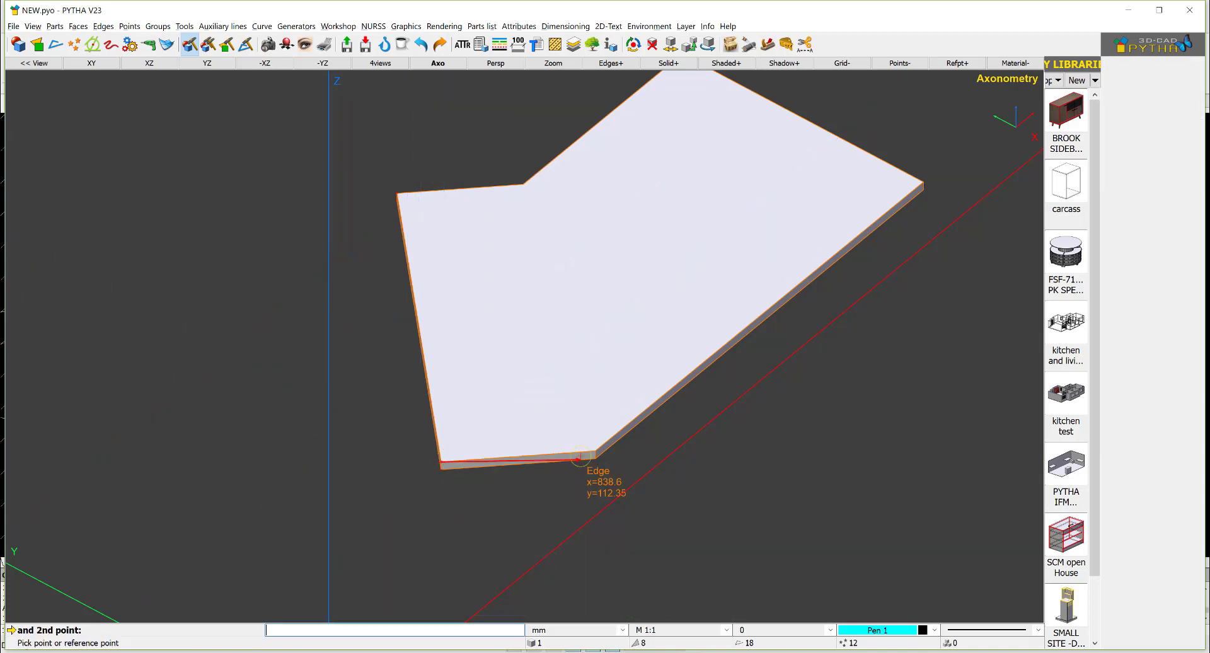
{"action": "left_click", "coordinate": [592, 453]}
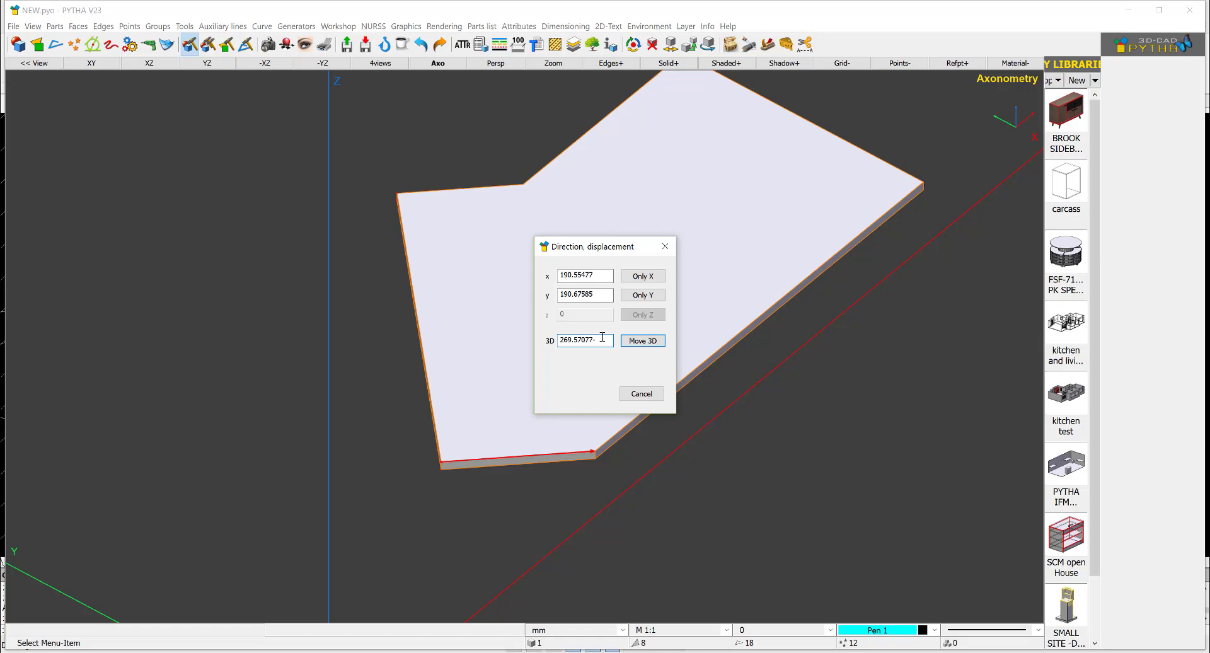
{"action": "key", "text": "alt+Tab"}
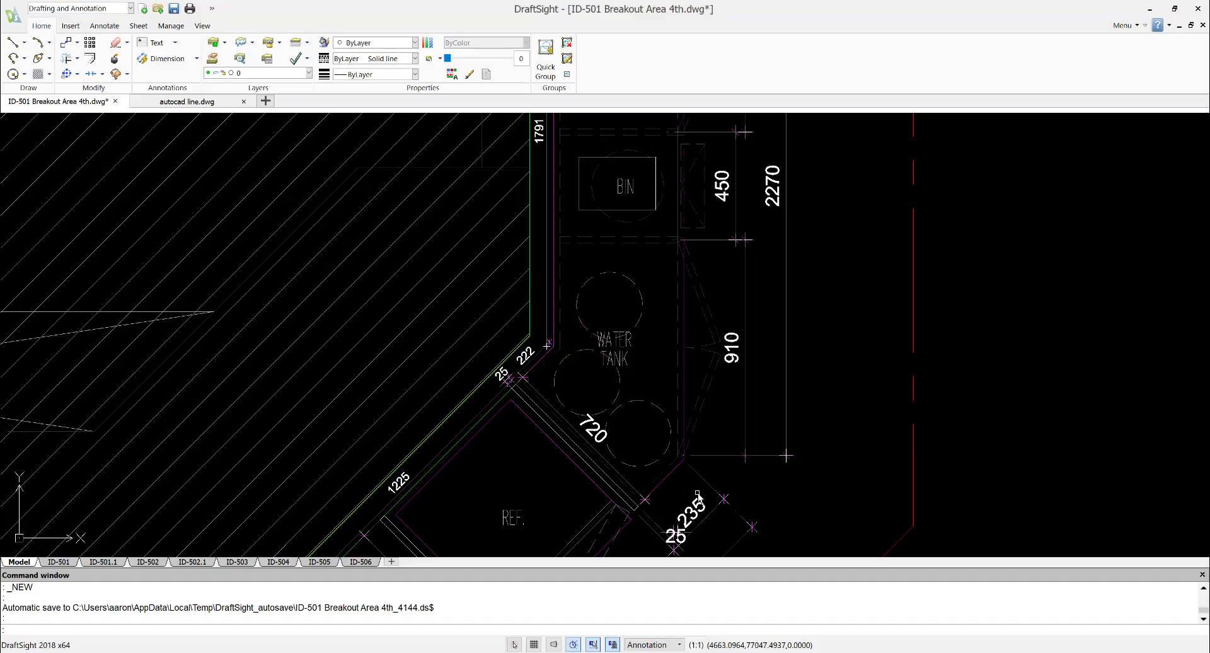
{"action": "key", "text": "alt+Tab"}
{"action": "key", "text": "Return"}
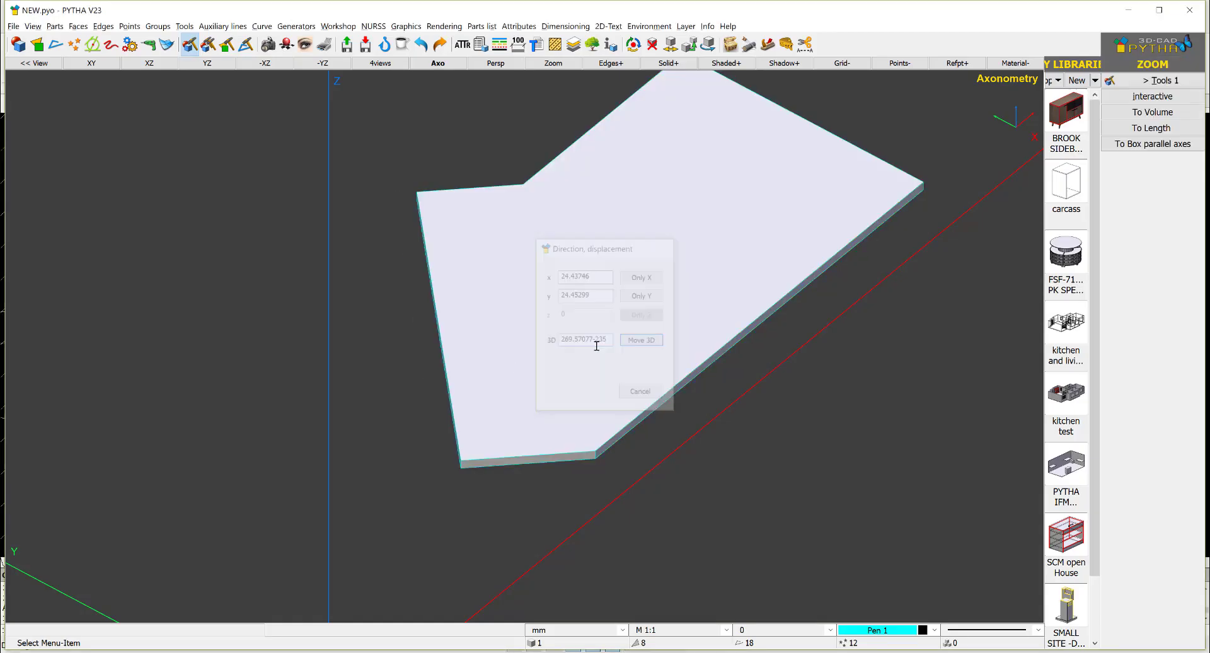
Copy the panel 750 mm upward in the Z direction
{"action": "middle_click_drag", "start_coordinate": [625, 372], "coordinate": [664, 302]}
{"action": "right_click", "coordinate": [661, 301]}
{"action": "left_click", "coordinate": [687, 321]}
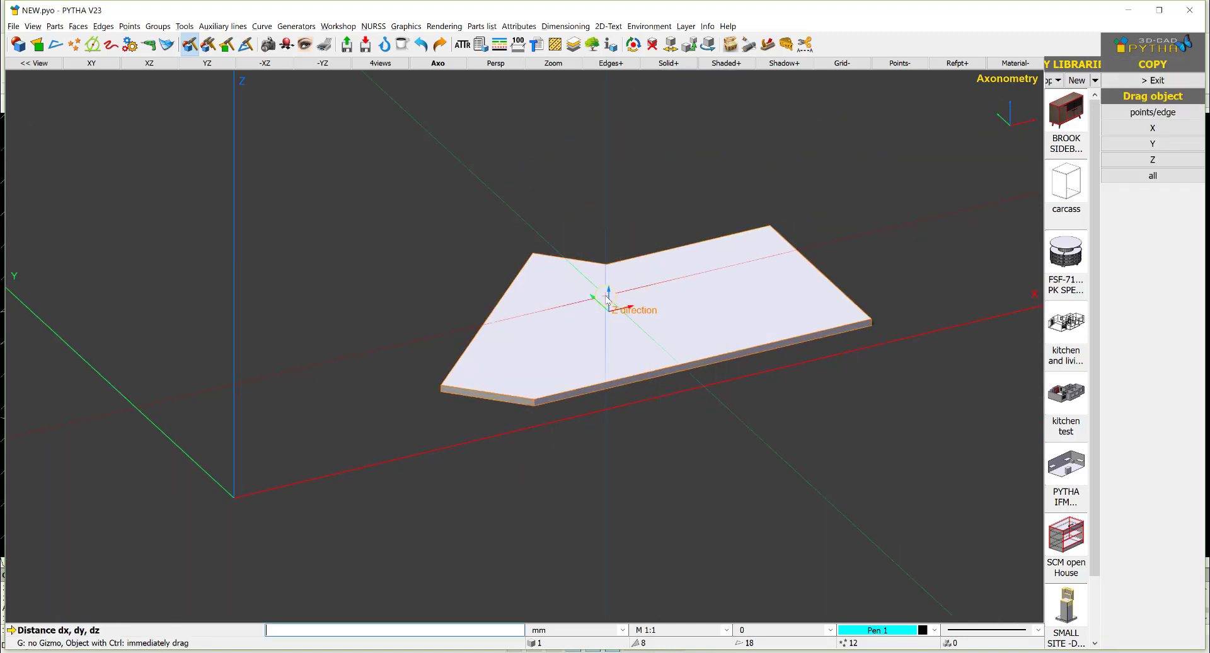
{"action": "left_click", "coordinate": [607, 294]}
{"action": "type", "text": "750"}
{"action": "key", "text": "Return"}
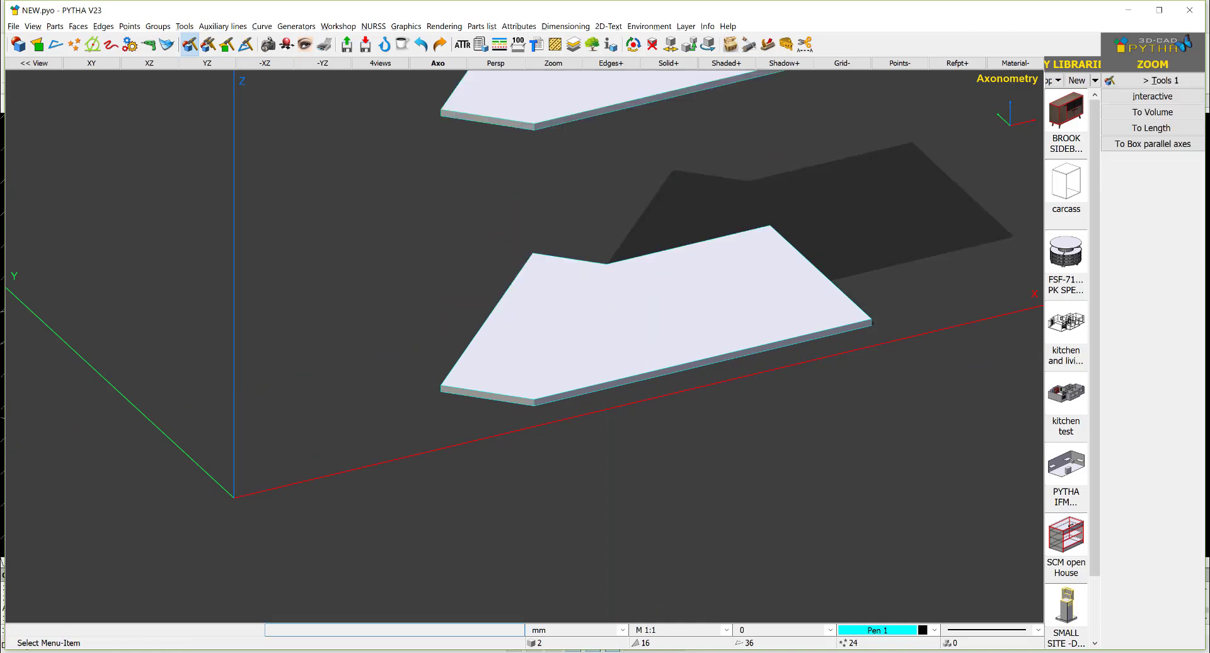
{"action": "scroll", "coordinate": [592, 216], "scroll_direction": "up", "scroll_amount": 4}
{"action": "middle_click_drag", "start_coordinate": [592, 217], "coordinate": [545, 271]}
{"action": "scroll", "coordinate": [523, 387], "scroll_direction": "down", "scroll_amount": 3}
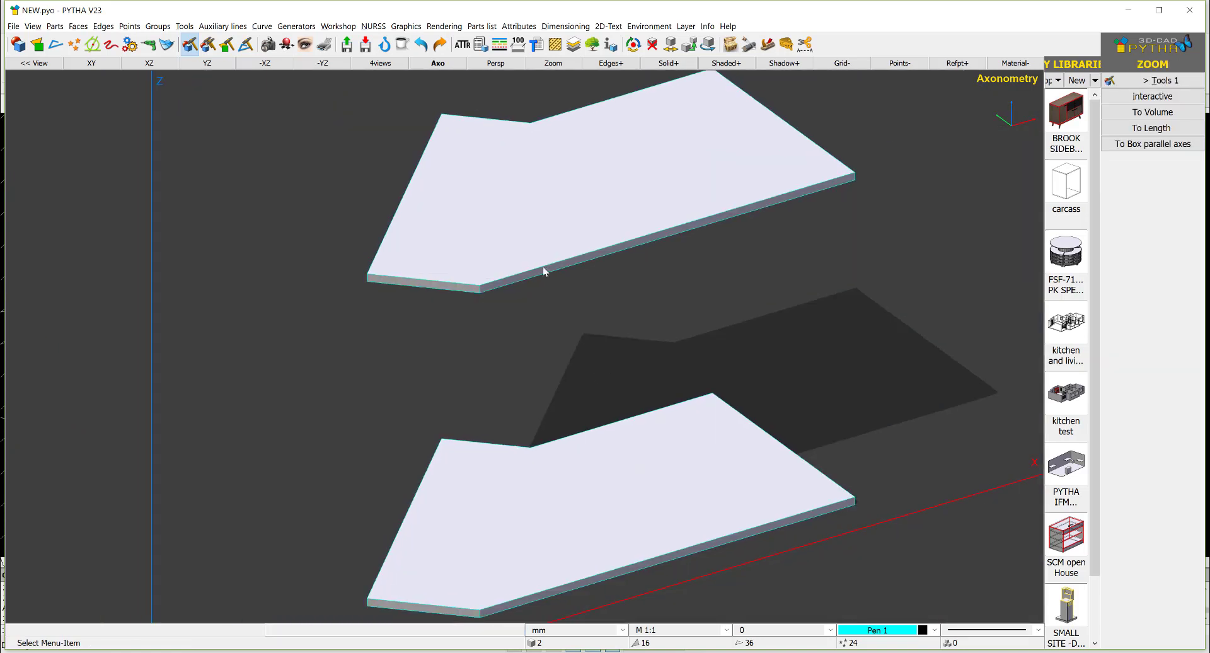
{"action": "mouse_move", "coordinate": [635, 365]}
{"action": "middle_mouse_down"}
{"action": "mouse_move", "coordinate": [745, 399]}
{"action": "mouse_move", "coordinate": [902, 313]}
{"action": "mouse_move", "coordinate": [843, 362]}
{"action": "mouse_move", "coordinate": [635, 370]}
{"action": "middle_mouse_up"}
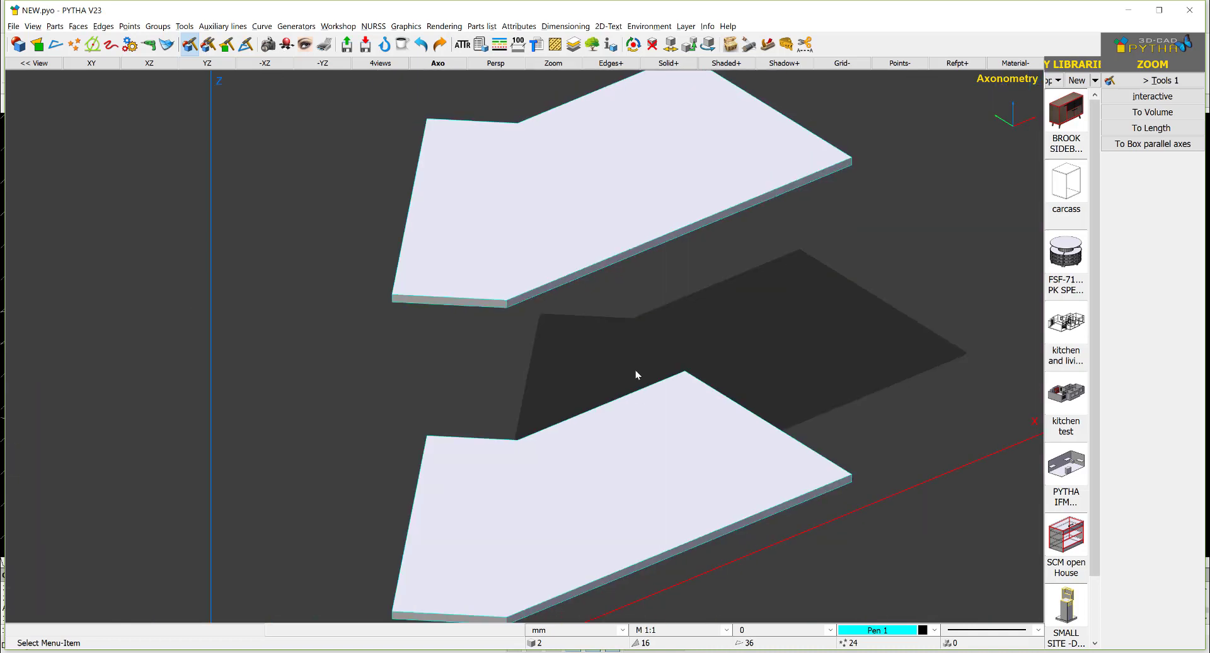
{"action": "scroll", "coordinate": [635, 369], "scroll_direction": "up", "scroll_amount": 2}
{"action": "scroll", "coordinate": [635, 369], "scroll_direction": "down", "scroll_amount": 4}
{"action": "scroll", "coordinate": [635, 369], "scroll_direction": "up", "scroll_amount": 2}
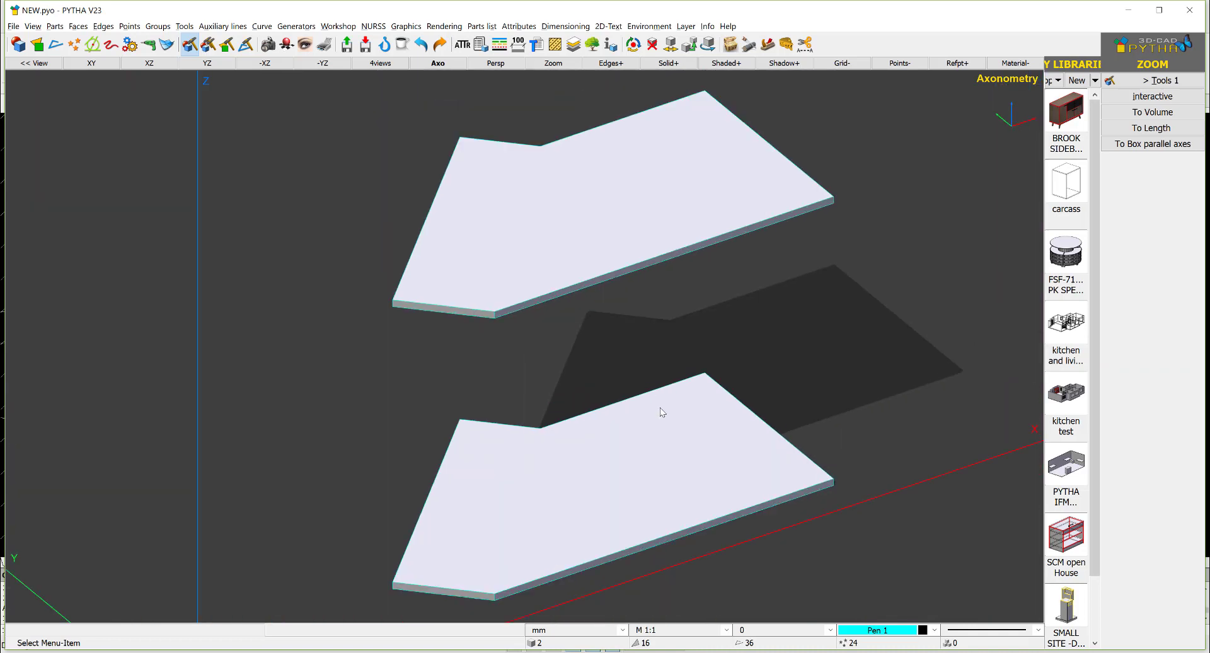